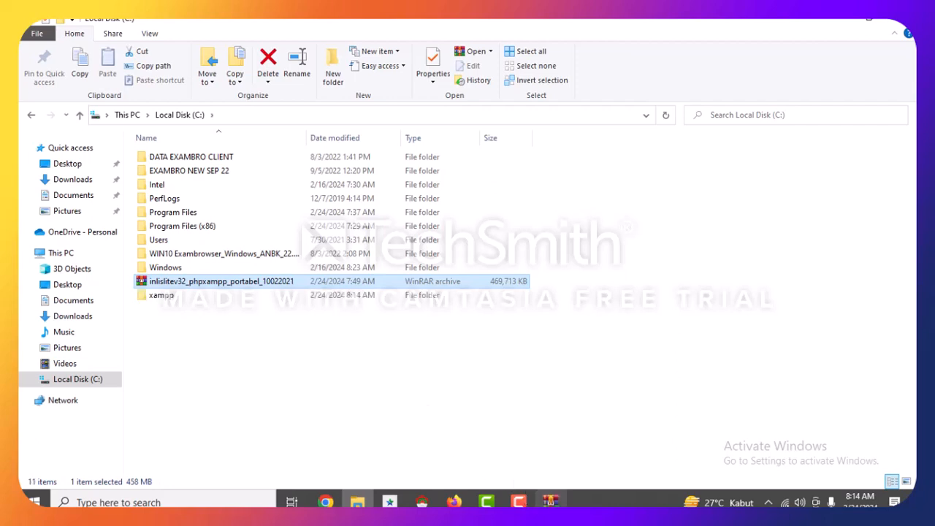
Let the INLISLite XAMPP archive finish extracting, then select the xampp folder on Local Disk (C:).
left_click(549, 500)
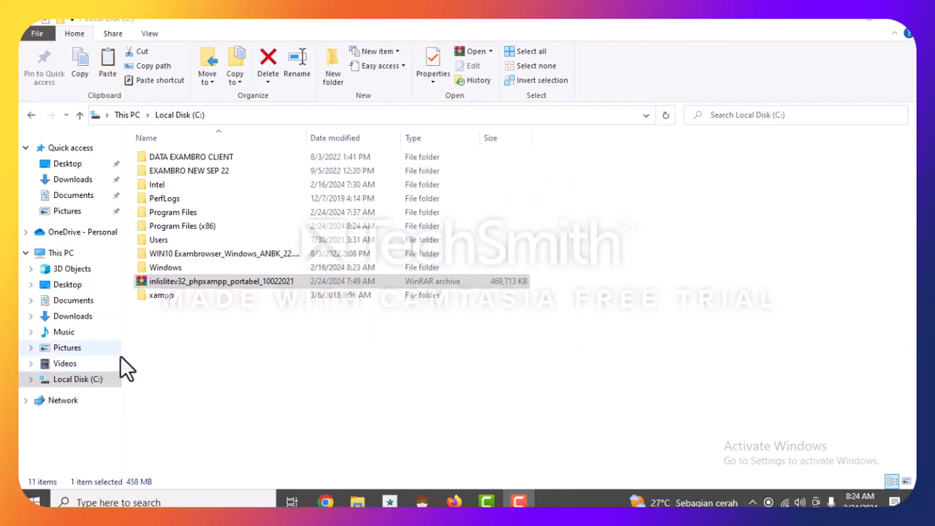
left_click(157, 296)
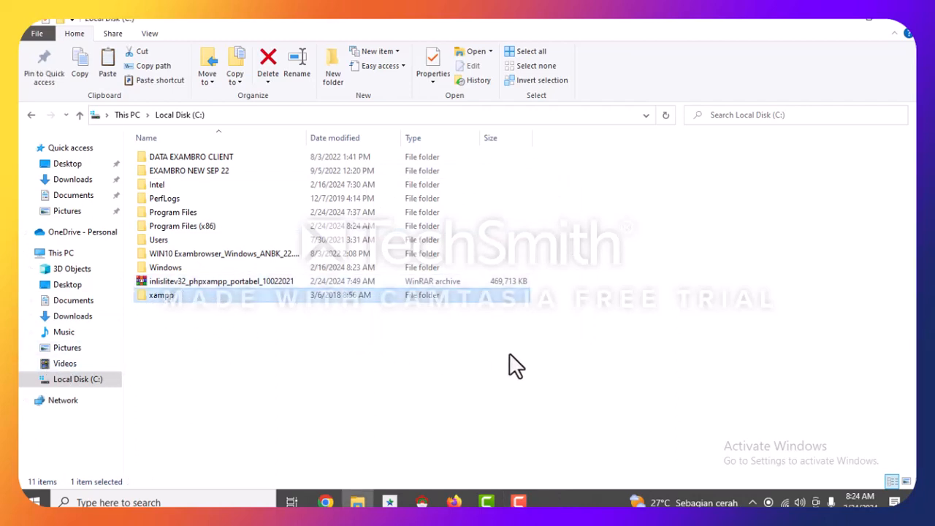
Send xampp-control from the xampp folder to the desktop as a shortcut, then close Explorer.
double_click(177, 299)
scroll(182, 306, "down", 10)
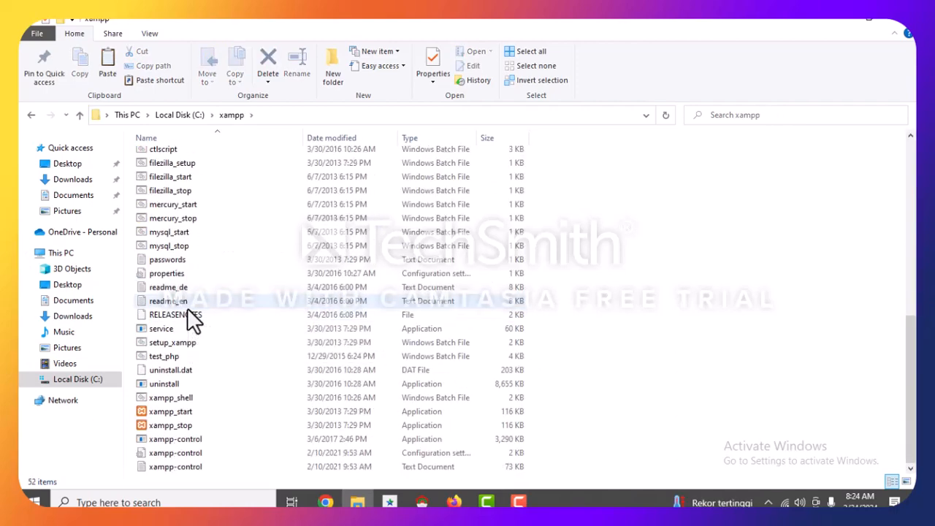
left_click(185, 443)
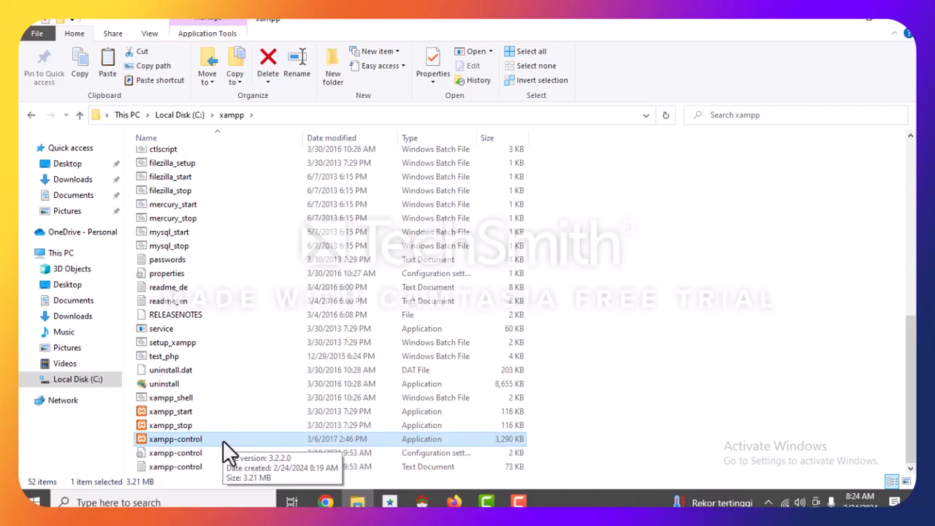
right_click(220, 439)
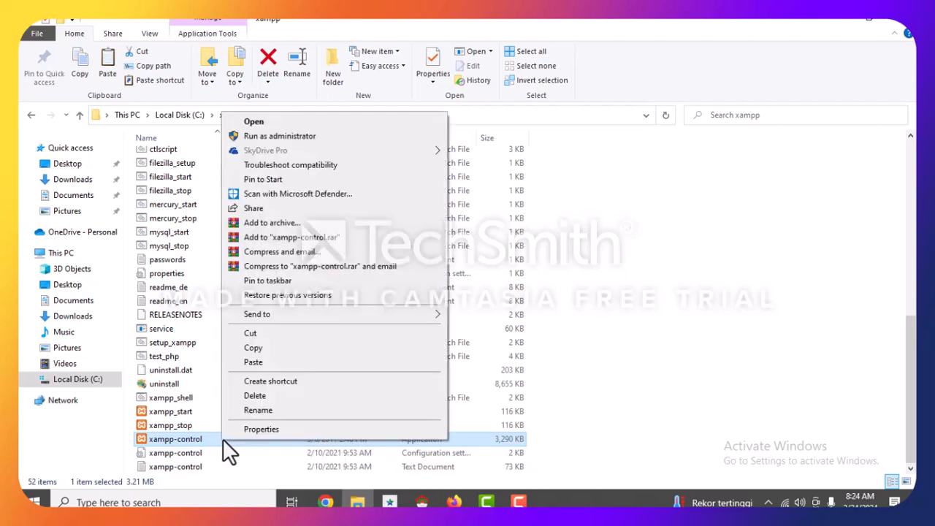
mouse_move(284, 308)
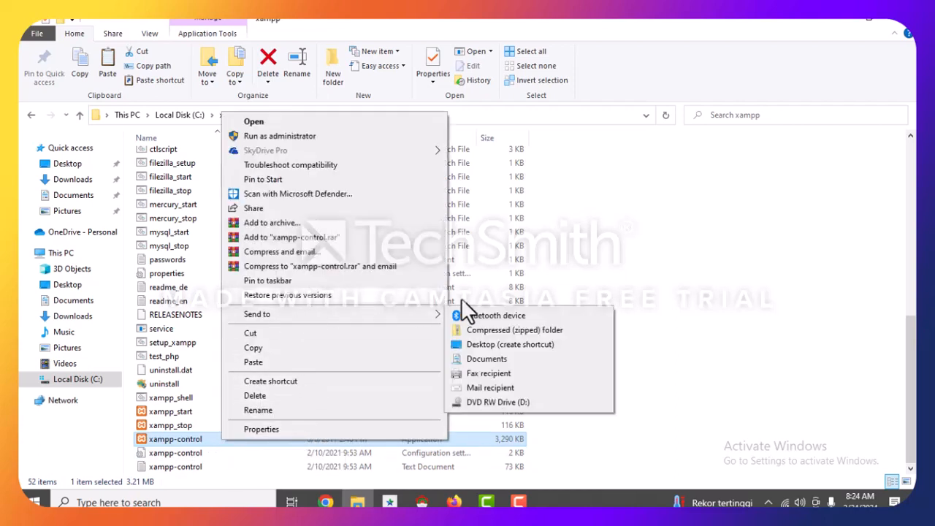
left_click(484, 346)
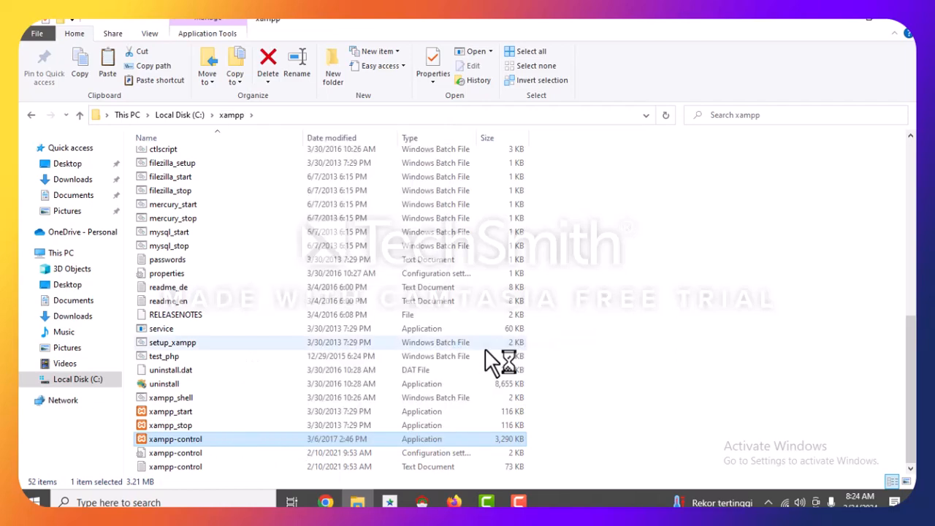
left_click(898, 28)
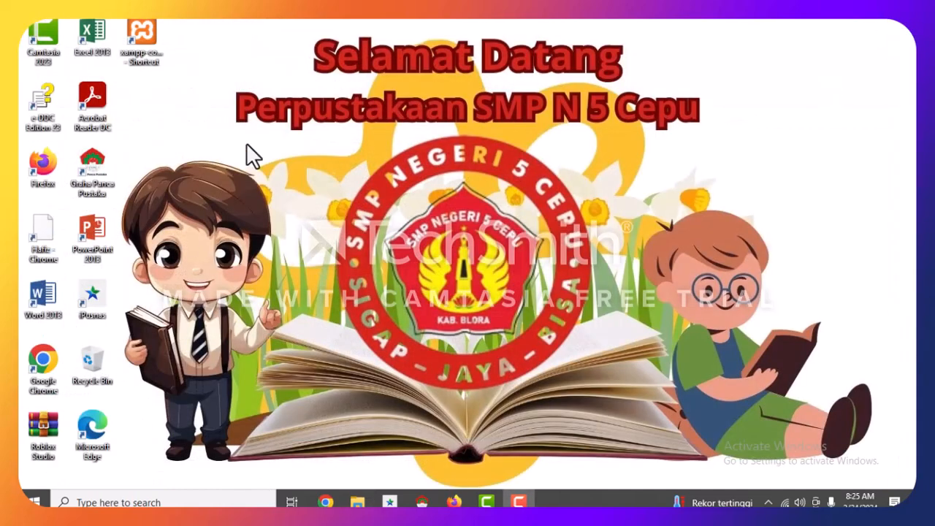
Launch XAMPP Control Panel from the desktop shortcut, start Apache and MySQL, then minimize it.
left_click(135, 23)
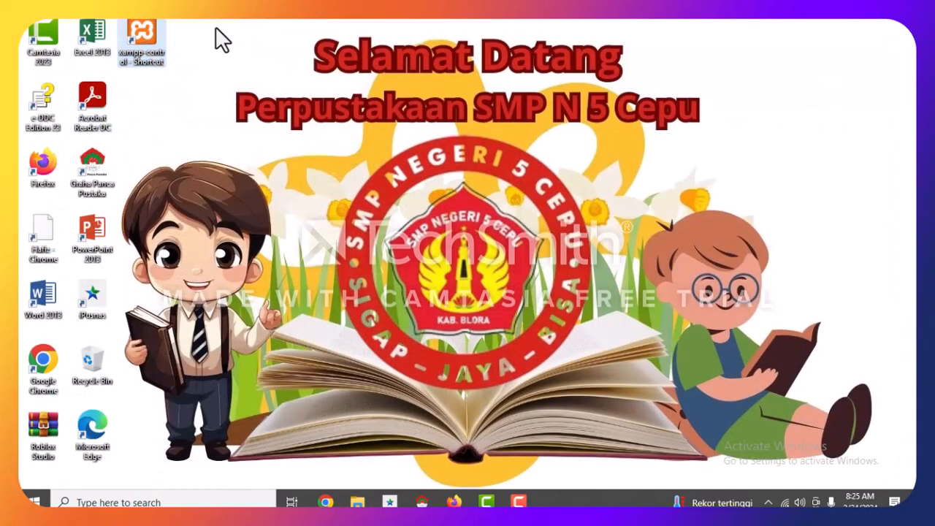
double_click(146, 39)
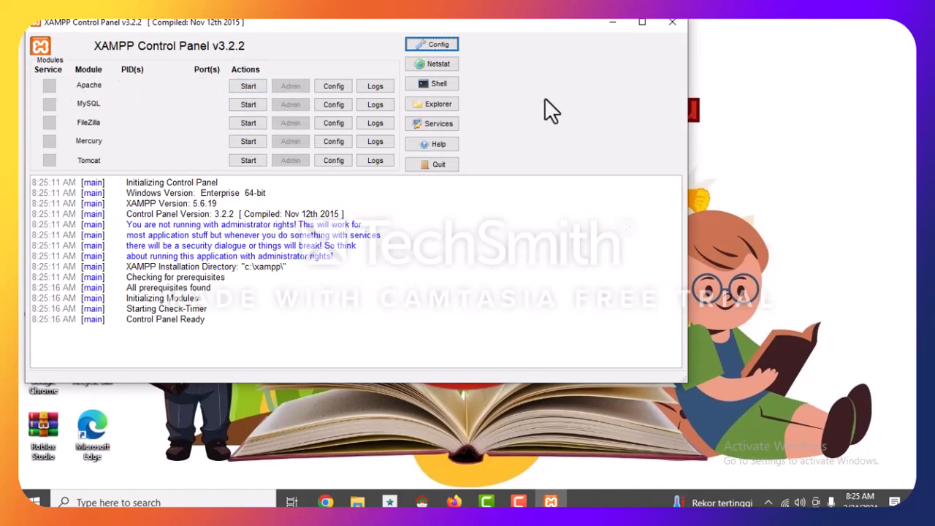
left_click(249, 86)
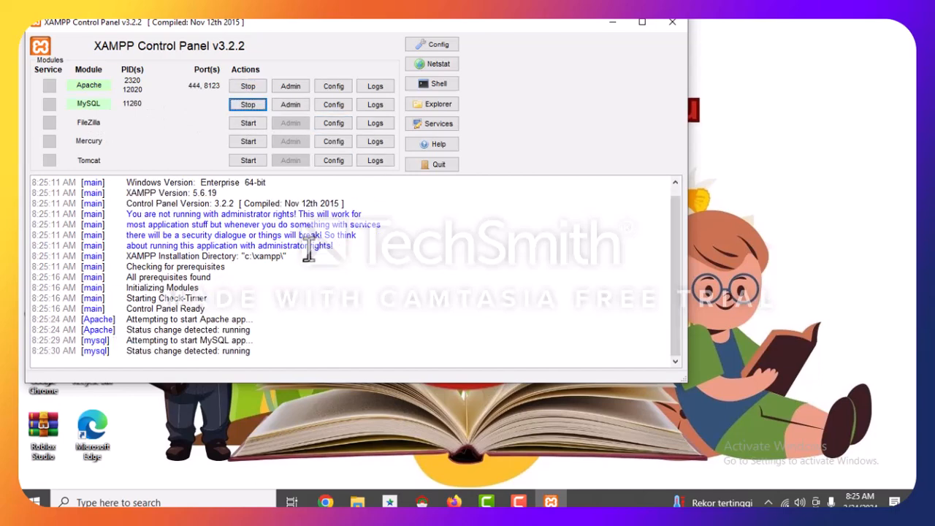
left_click(612, 21)
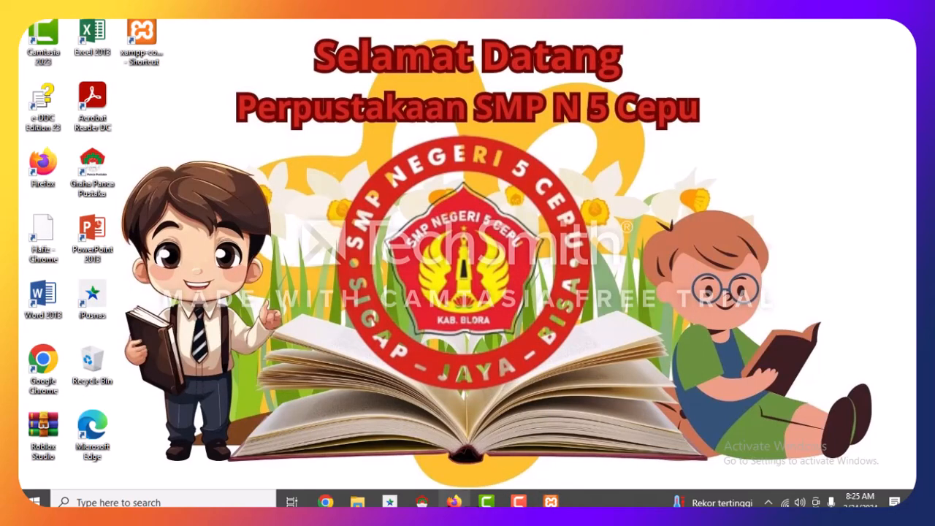
Open Firefox, decline the default-browser prompt, and try loading localhost:8213.
left_click(453, 501)
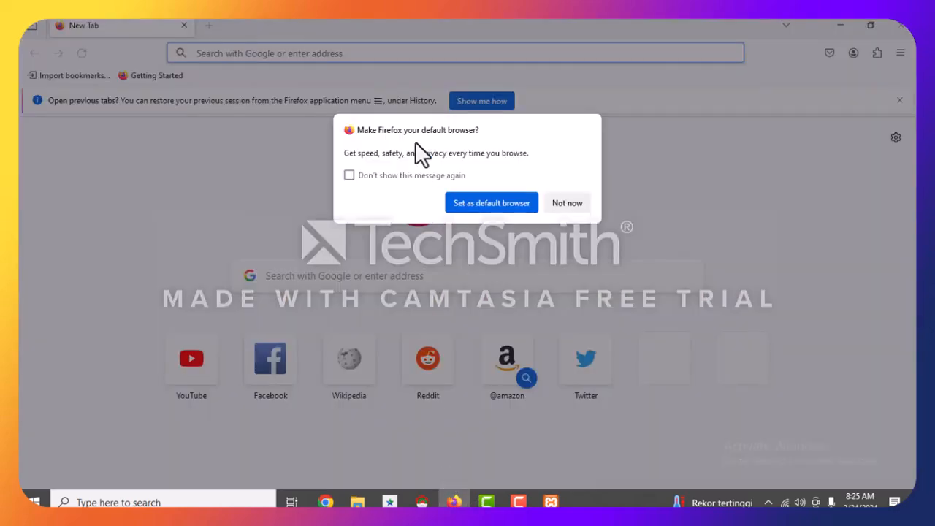
left_click(574, 204)
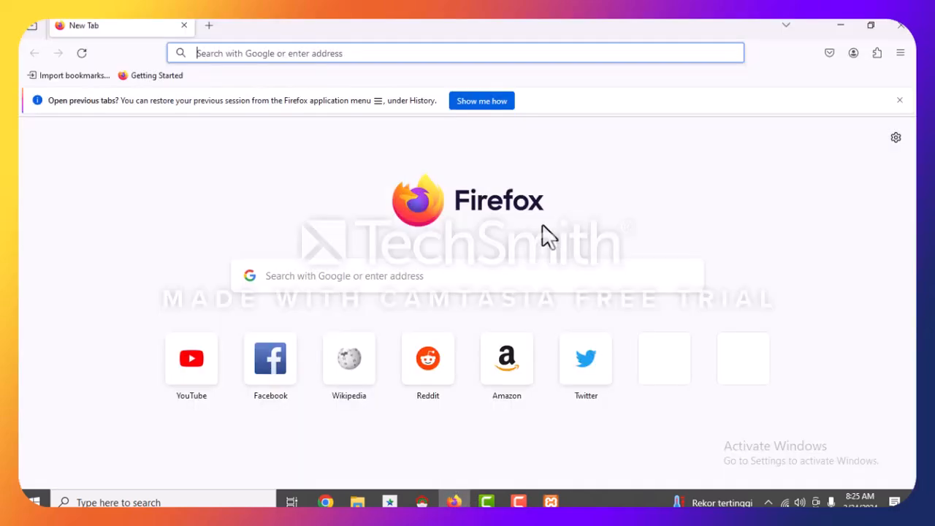
left_click(271, 58)
type("l")
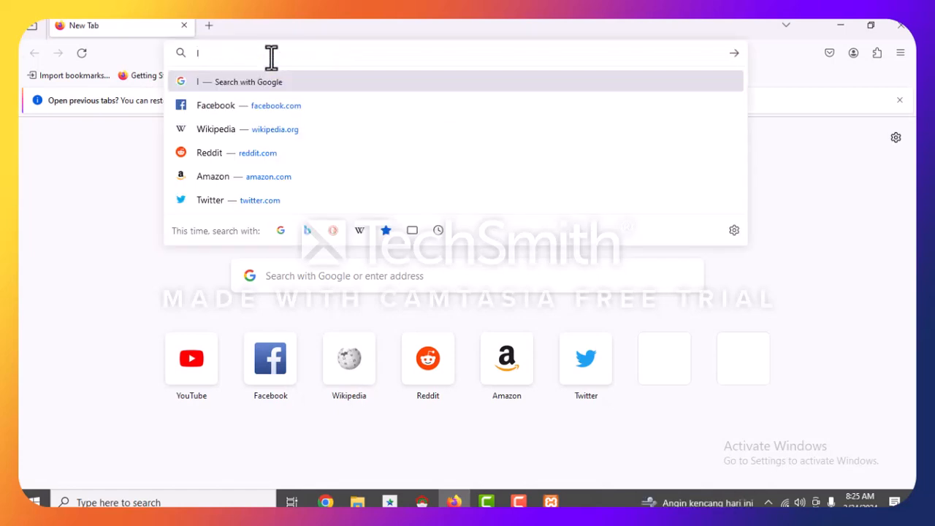
type("ocalhost")
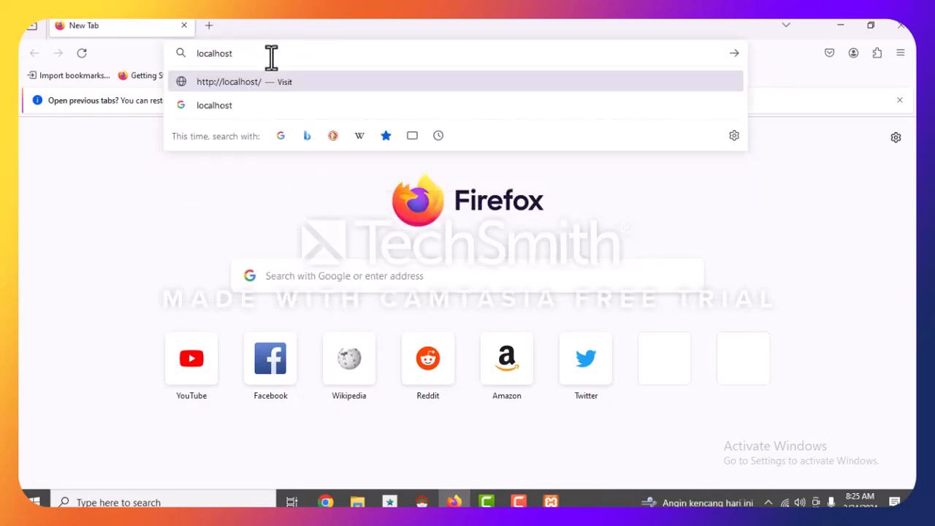
type(":")
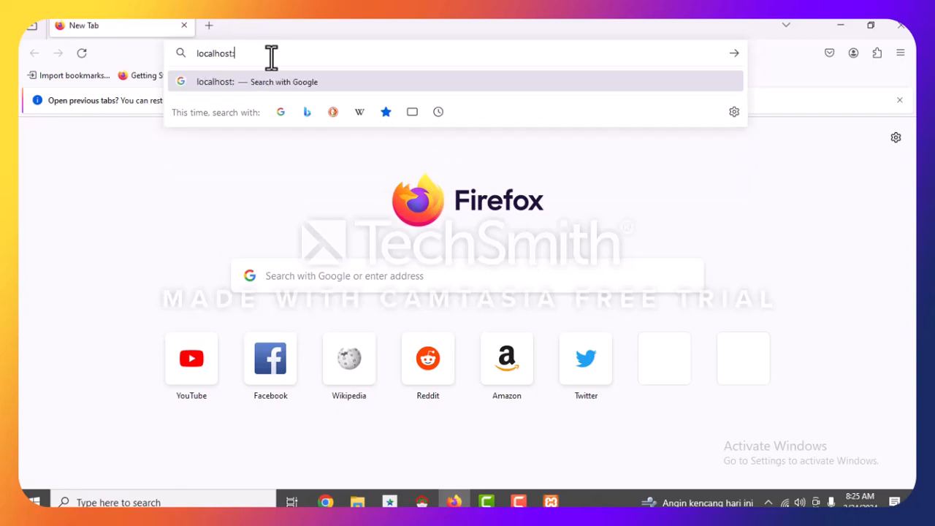
type("8213")
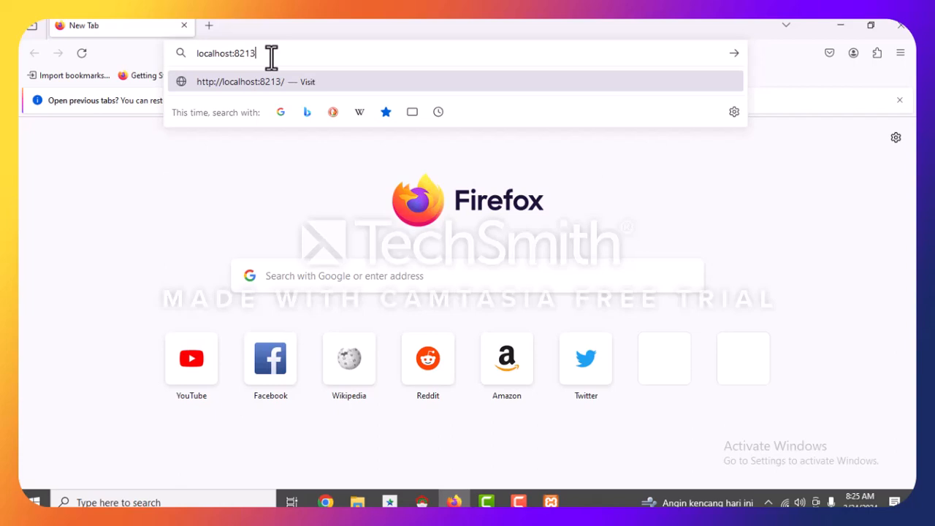
key("Return")
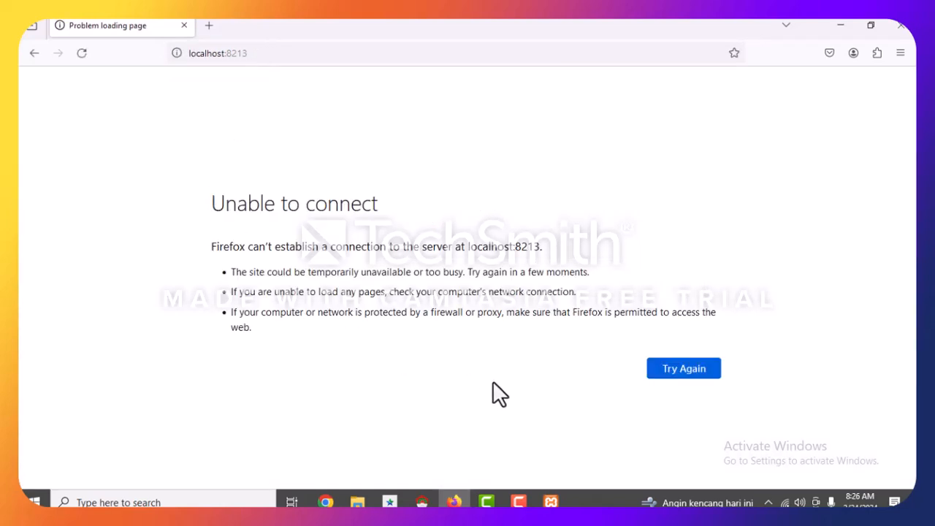
Correct the address to localhost:8123 to load the Inlis Lite portal page.
left_click(826, 316)
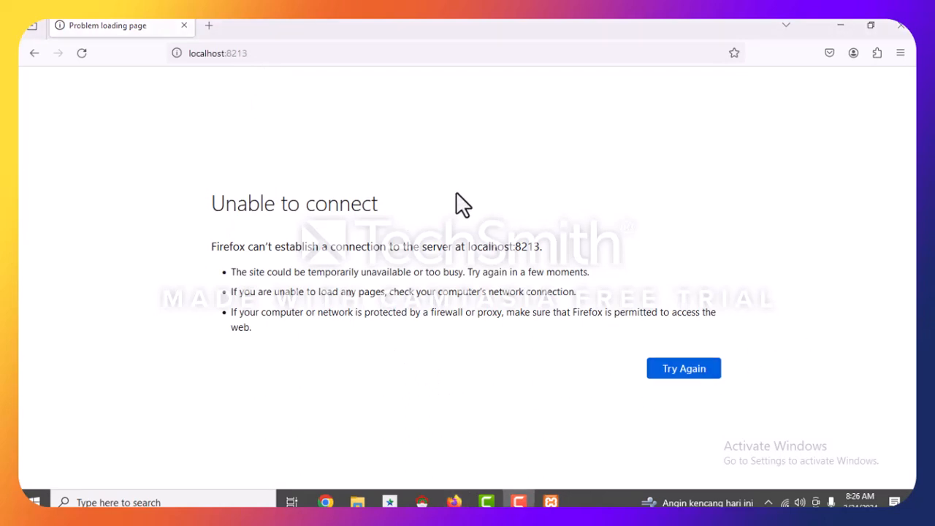
left_click(270, 57)
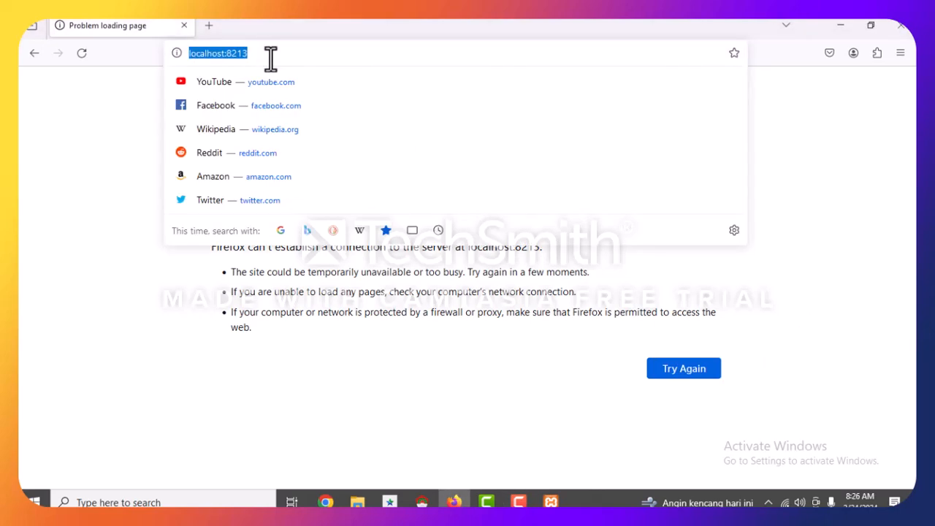
left_click(270, 57)
key("BackSpace")
key("BackSpace")
key("BackSpace")
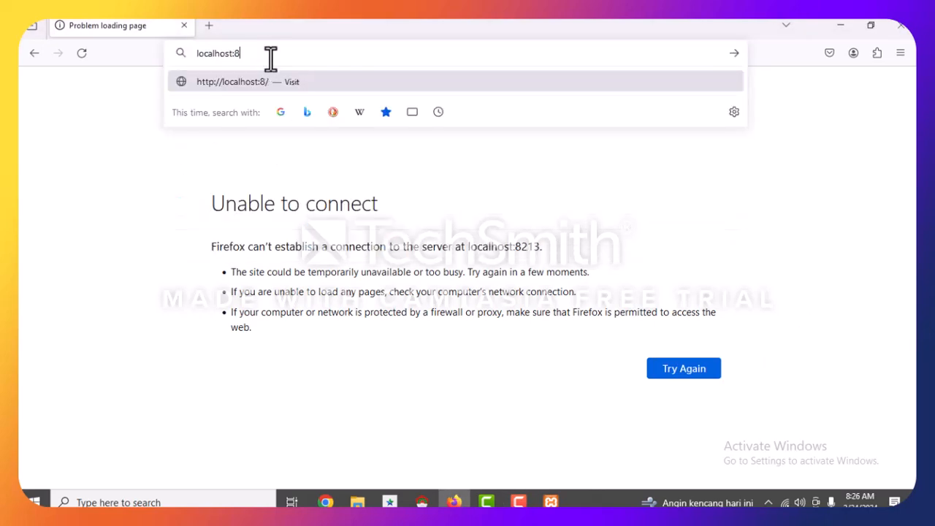
type("123")
key("Return")
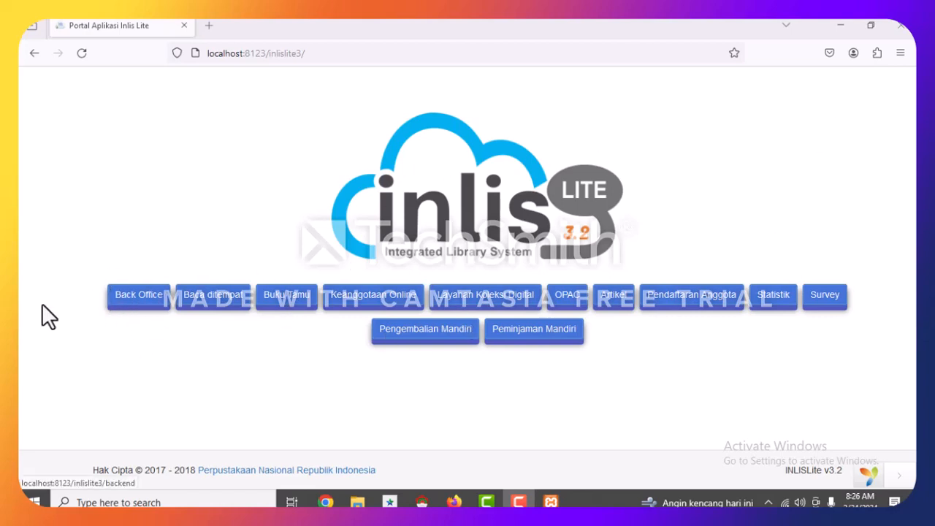
Open the INLISLite Back Office login page from the portal.
left_click(137, 300)
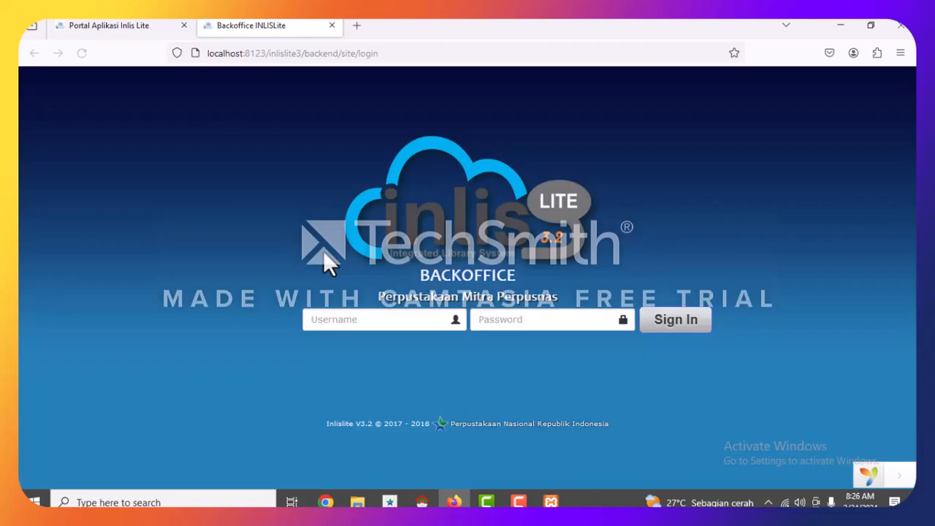
Submit the Back Office login with the username and a password, which is rejected as wrong.
left_click(343, 322)
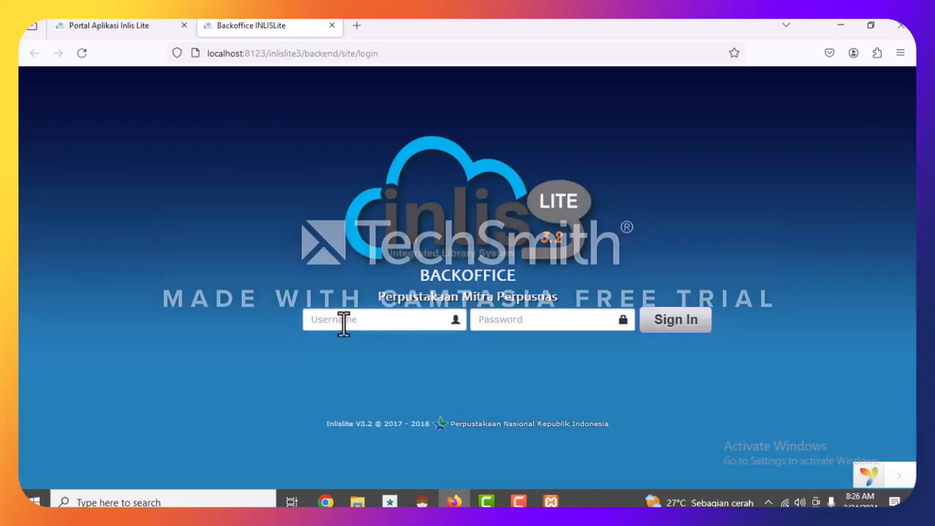
type("inlislite")
left_click(511, 321)
type("i")
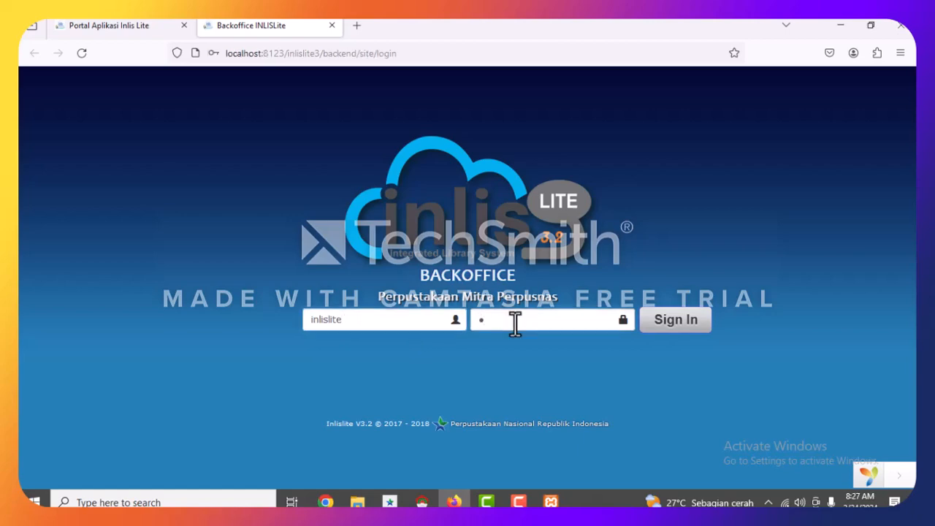
type("nlislit")
left_click(677, 328)
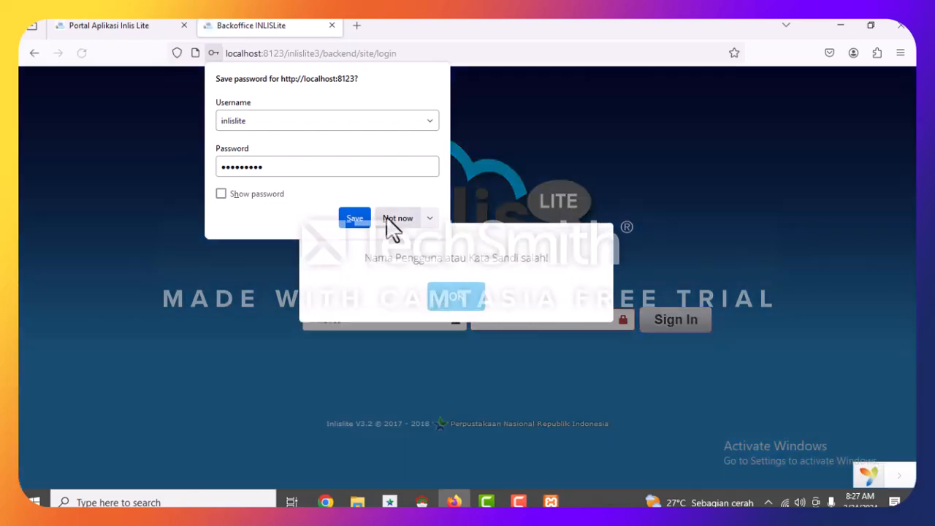
Dismiss the error, retype the password and resubmit, which is rejected again.
left_click(453, 296)
key("BackSpace")
key("BackSpace")
key("BackSpace")
key("BackSpace")
key("BackSpace")
key("BackSpace")
key("BackSpace")
key("BackSpace")
key("BackSpace")
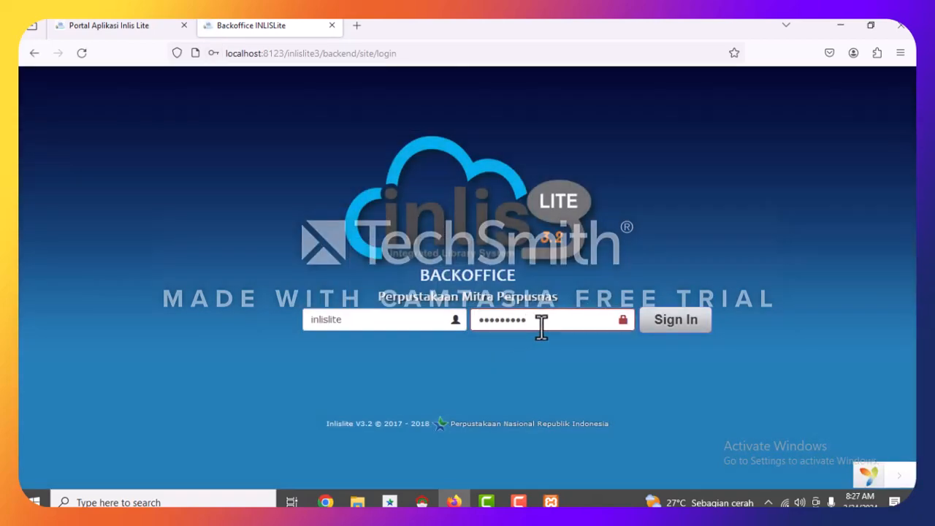
key("BackSpace")
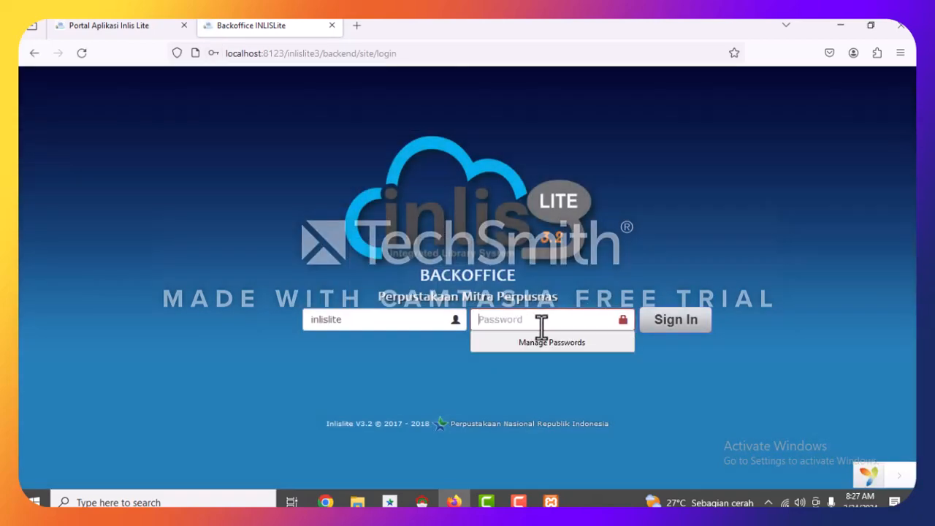
type("••••••••••")
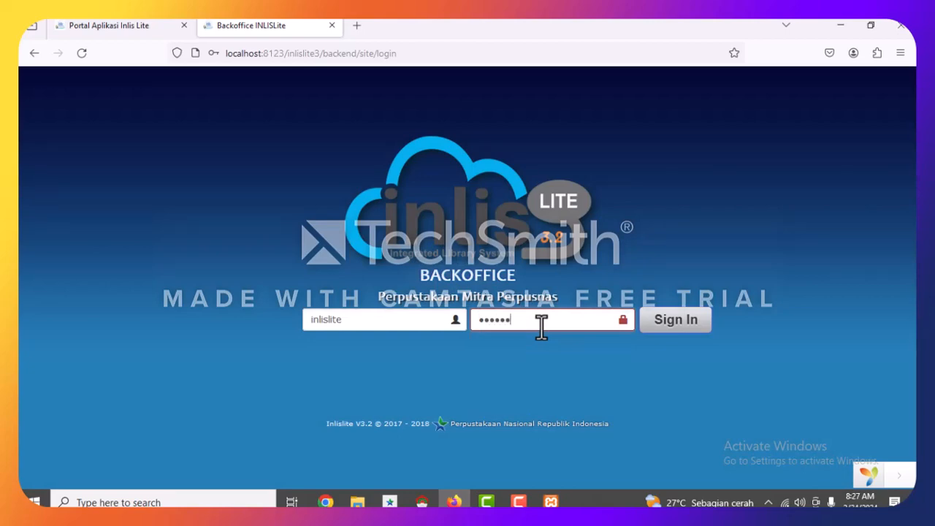
type("••")
left_click(678, 336)
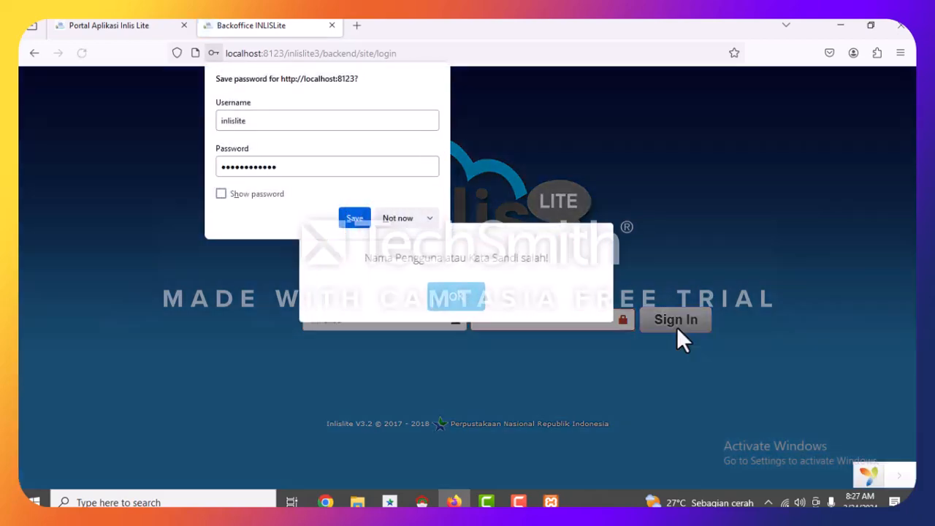
left_click(450, 299)
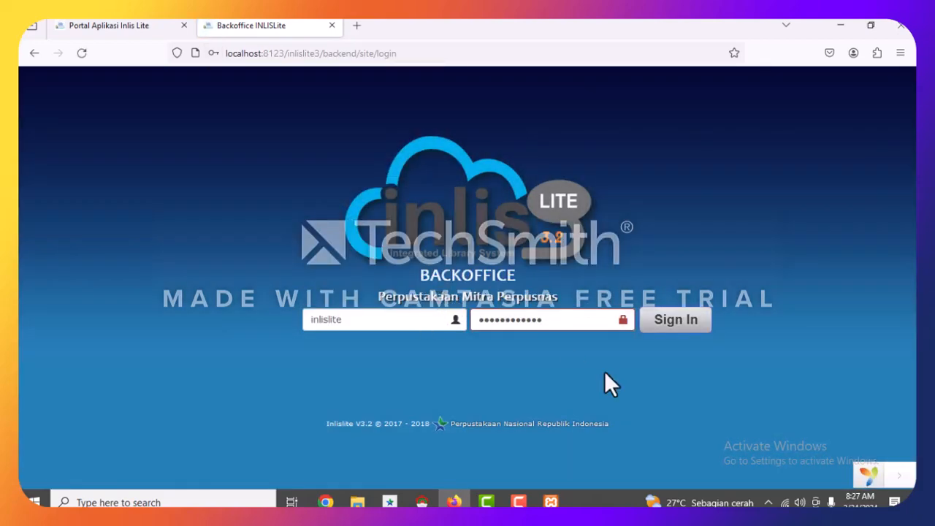
Re-enter the username and password, decline saving it, and sign in to Perpustakaan Pusat.
left_click(404, 314)
type("i")
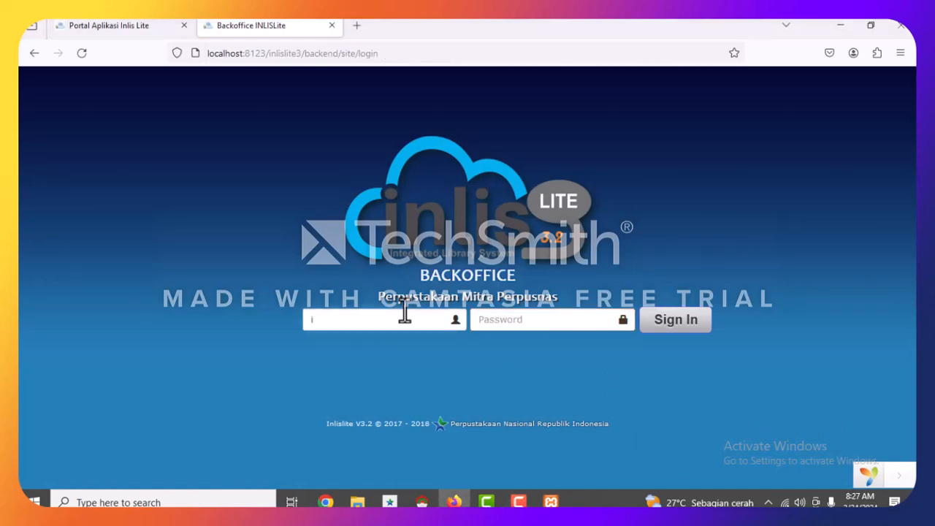
type("nlilislite")
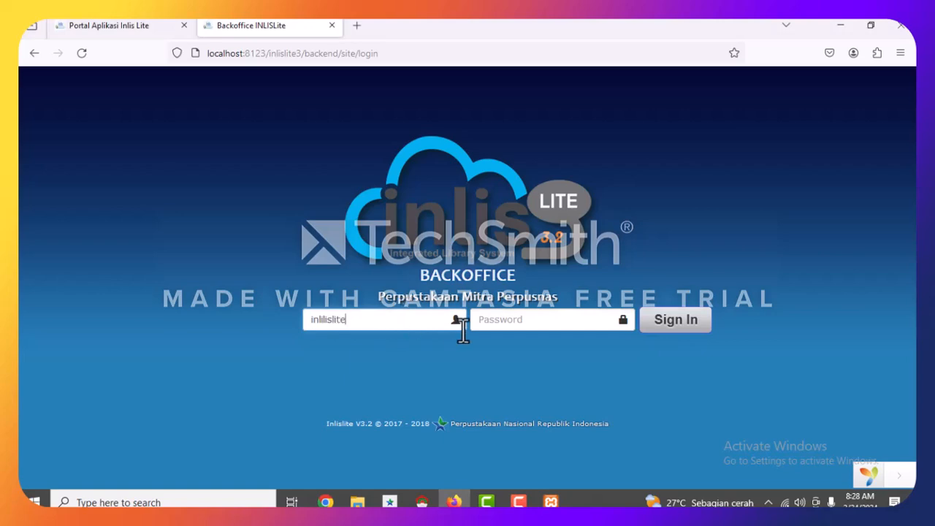
key("BackSpace")
key("BackSpace")
key("BackSpace")
key("BackSpace")
key("BackSpace")
key("BackSpace")
key("BackSpace")
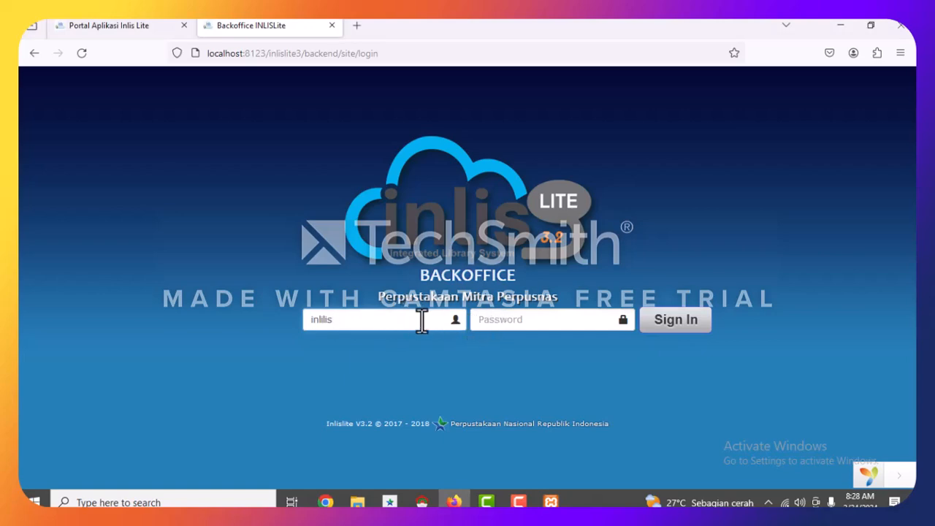
type("slite")
left_click(531, 325)
type("••••••")
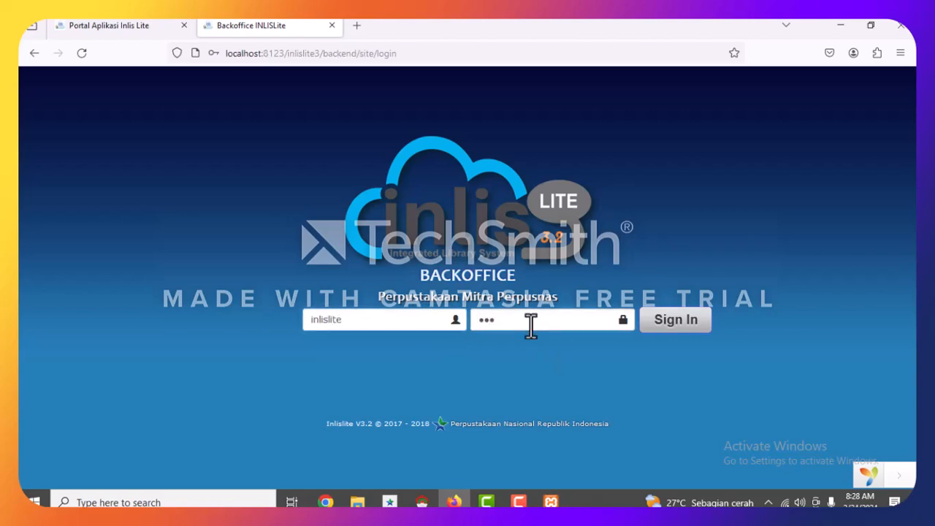
type("••••")
left_click(665, 332)
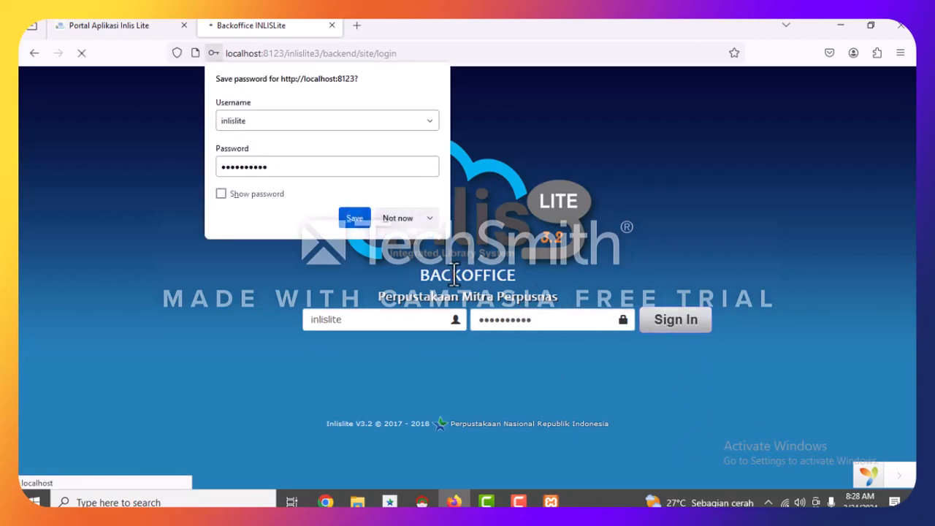
left_click(398, 218)
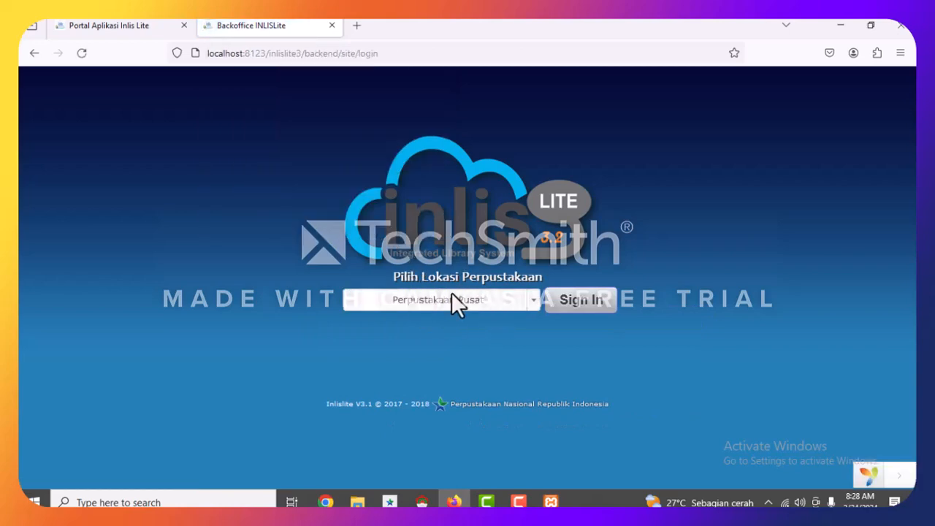
left_click(580, 300)
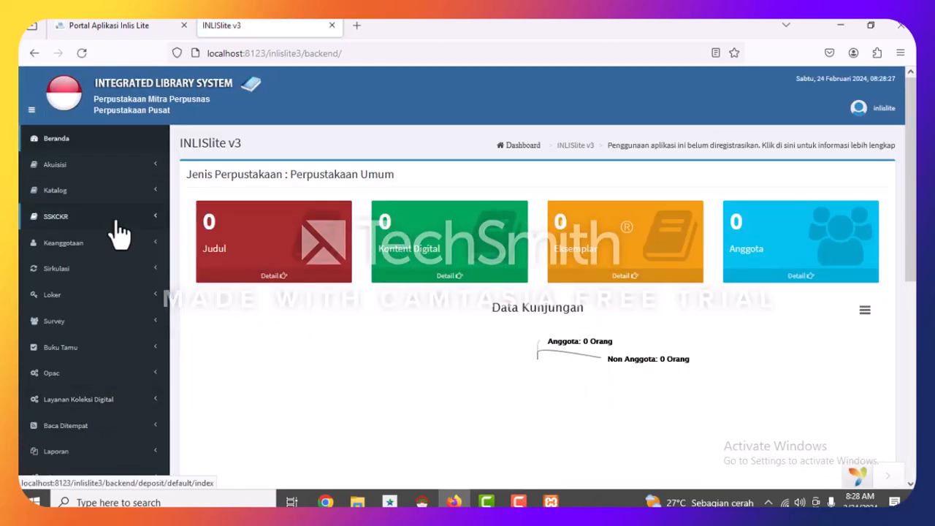
Expand the Akuisisi, Katalog, Keanggotaan, Sirkulasi and Buku Tamu sidebar sections.
scroll(119, 233, "down", 5)
scroll(474, 305, "up", 5)
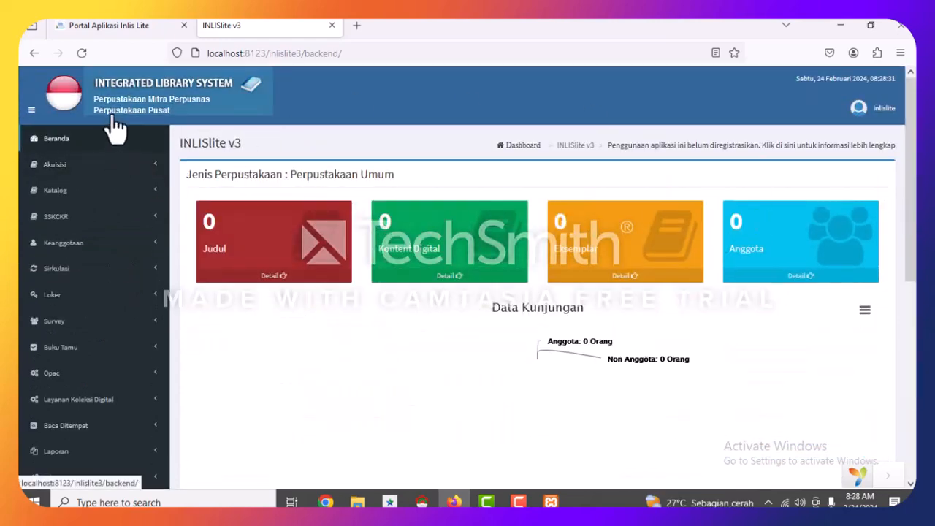
left_click(86, 167)
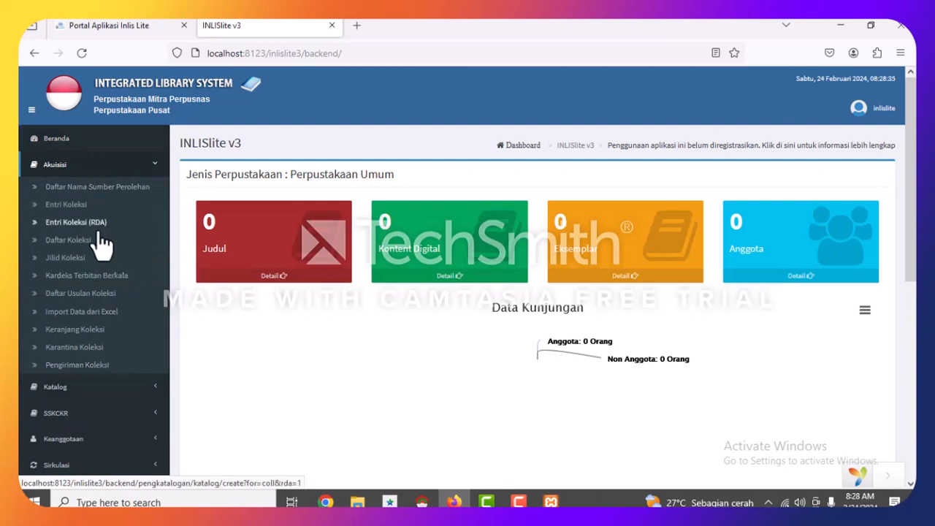
scroll(101, 245, "down", 3)
left_click(99, 248)
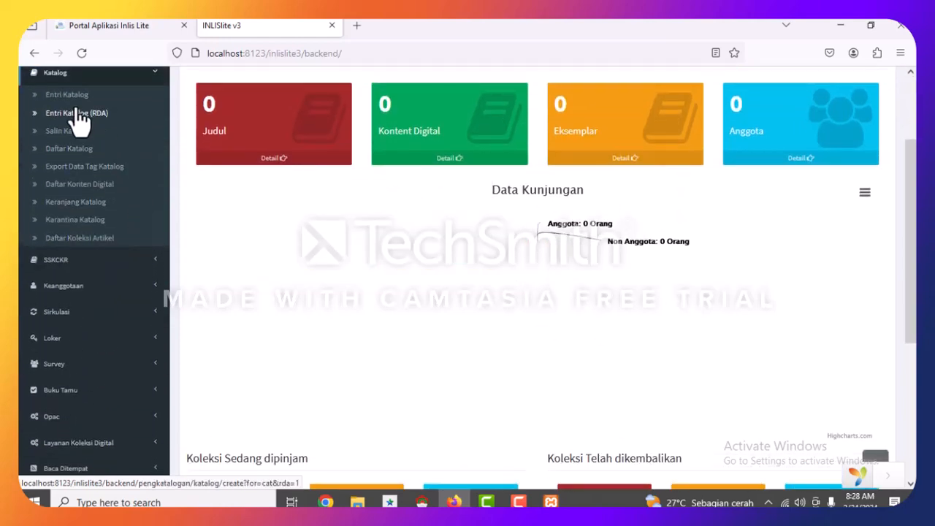
left_click(91, 291)
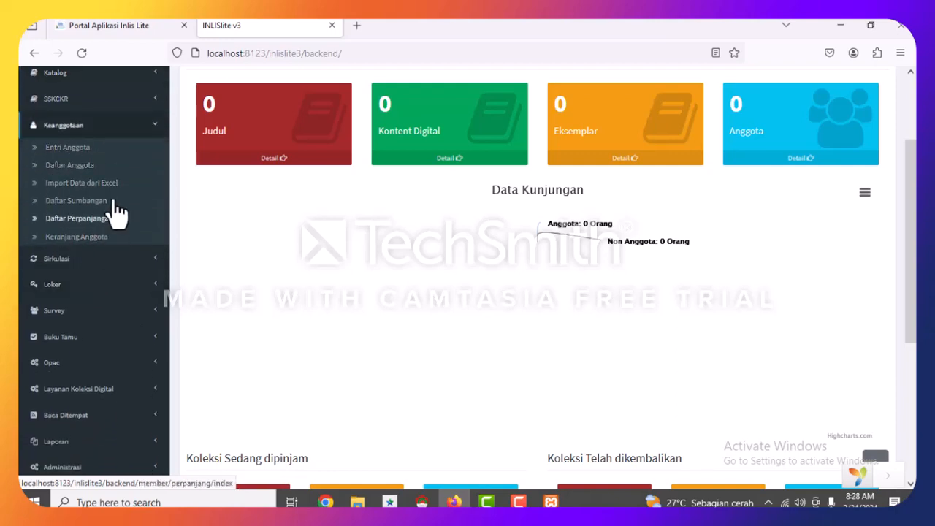
left_click(63, 260)
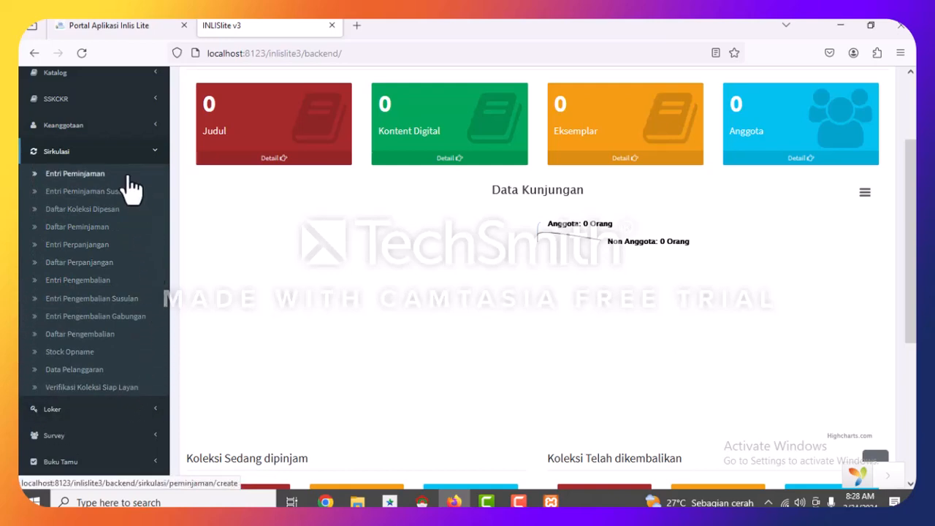
scroll(102, 365, "down", 2)
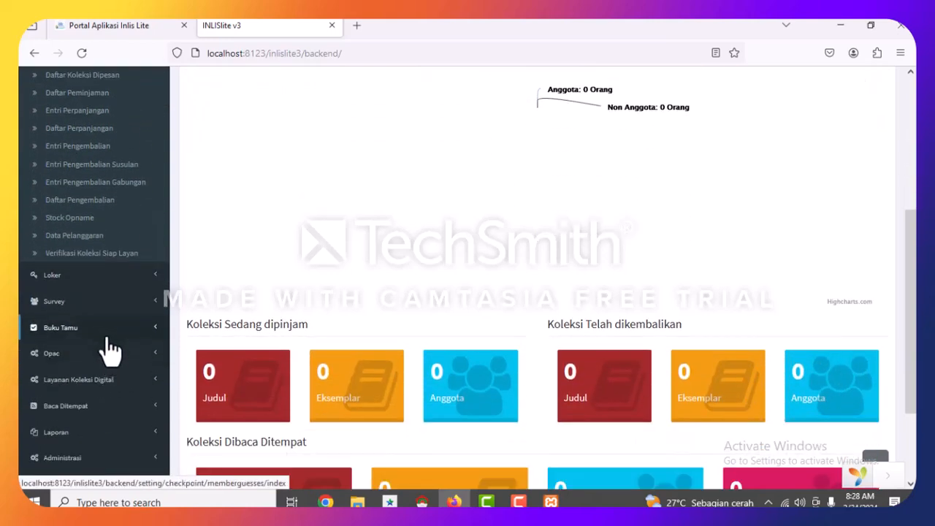
scroll(95, 324, "down", 2)
left_click(78, 212)
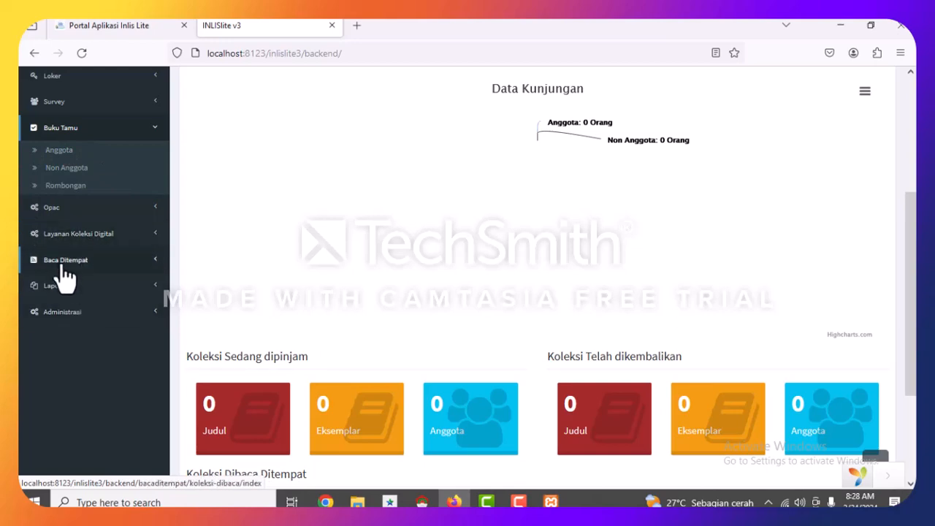
Open Katalog > Entri Katalog to start a new catalogue record.
scroll(61, 261, "up", 3)
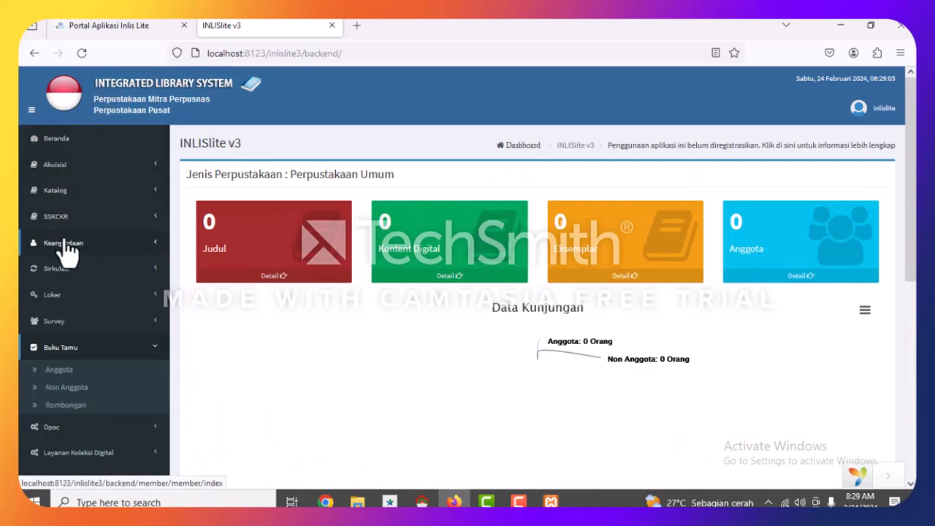
left_click(59, 196)
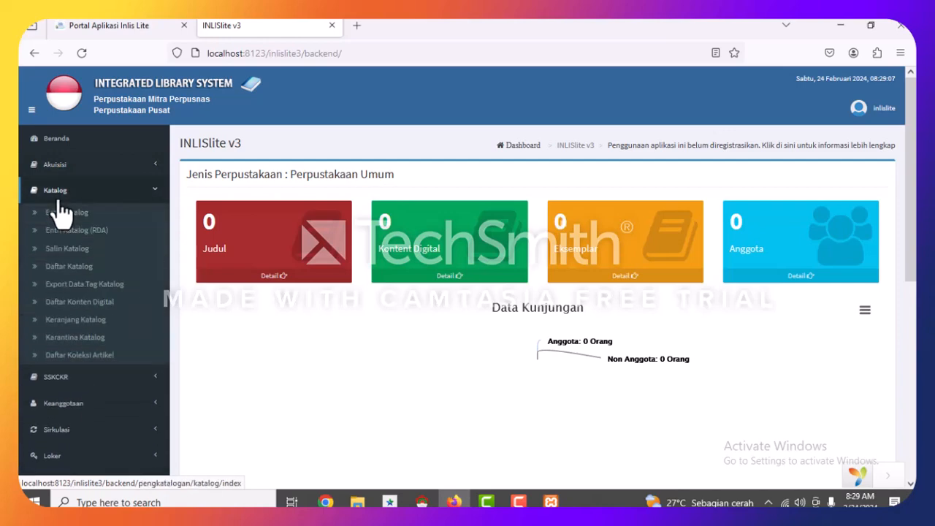
left_click(62, 217)
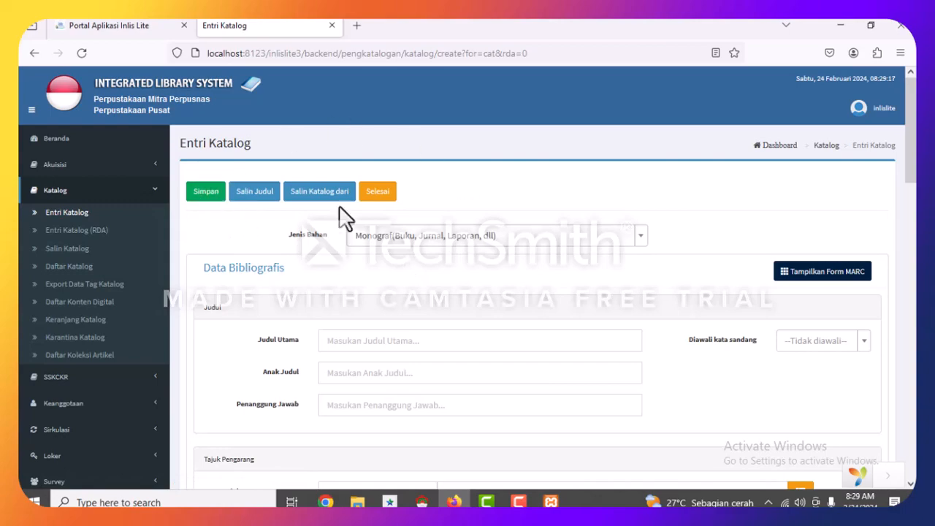
Browse the Jenis Bahan options and keep Monograf (Buku, Jurnal, Laporan, dll) selected.
scroll(340, 219, "down", 15)
scroll(373, 270, "up", 15)
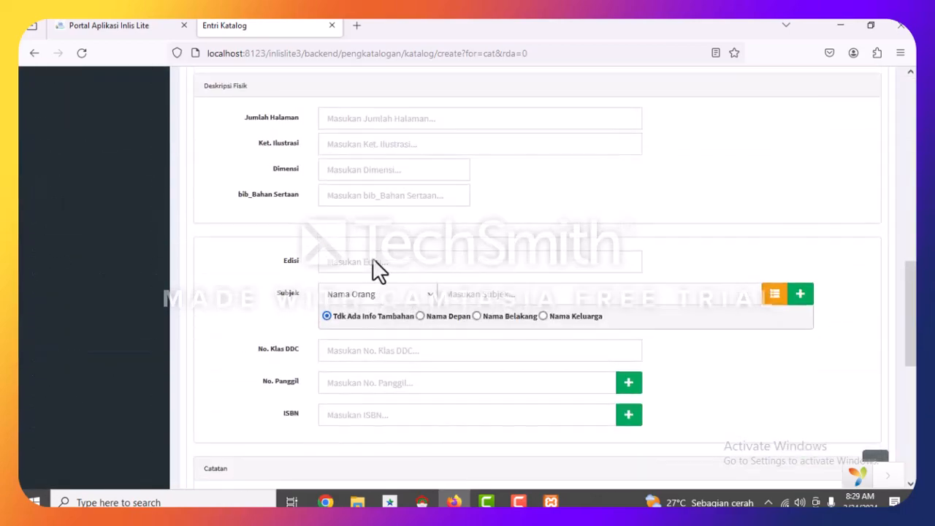
left_click(467, 252)
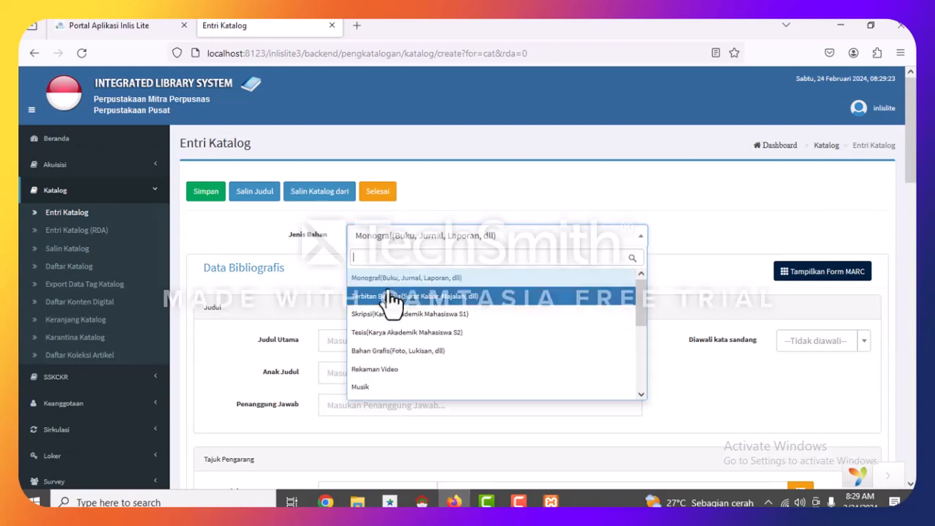
scroll(375, 391, "down", 2)
scroll(376, 379, "down", 2)
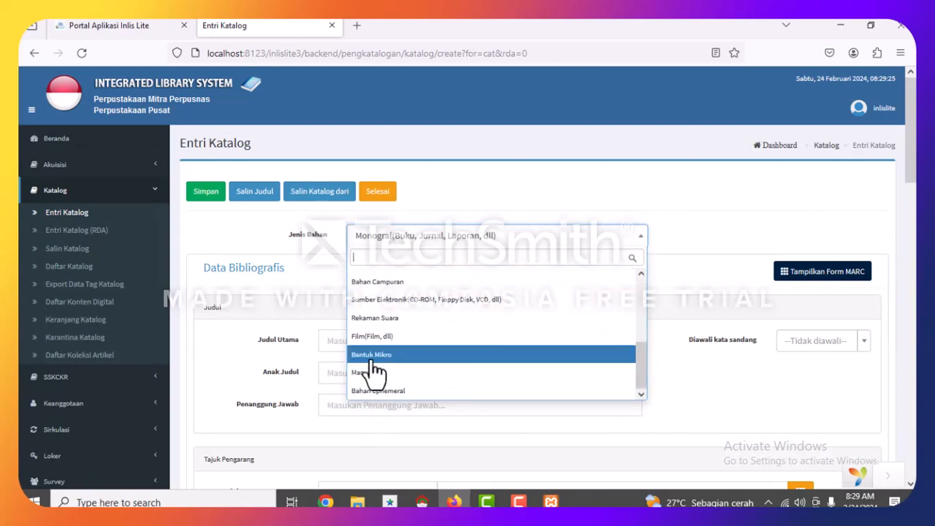
scroll(385, 385, "up", 3)
scroll(385, 374, "up", 1)
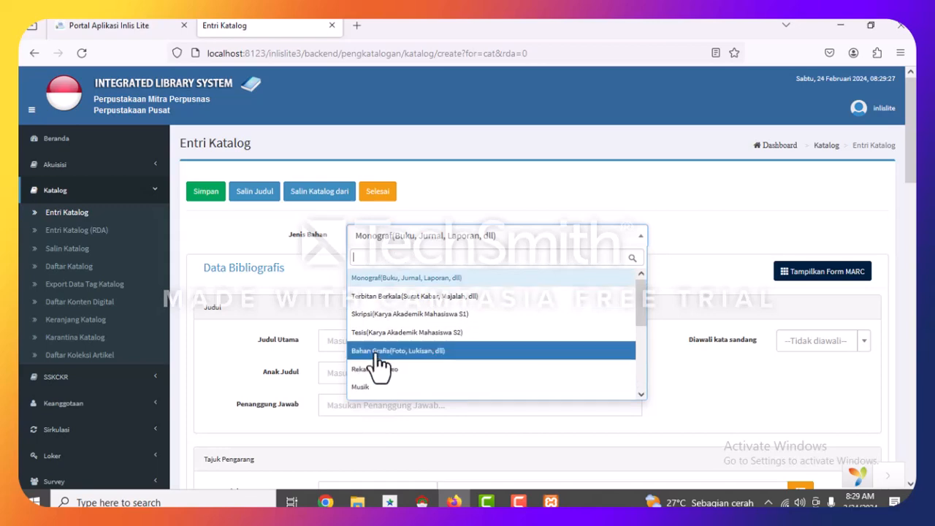
left_click(392, 282)
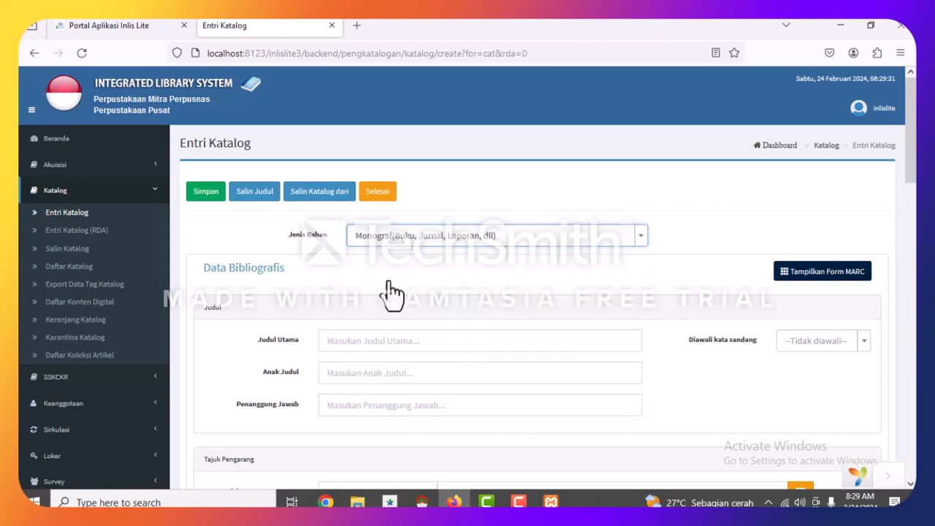
Enter the main title 'Anak-Anak Surau', passing over the subtitle and responsibility fields.
left_click(371, 340)
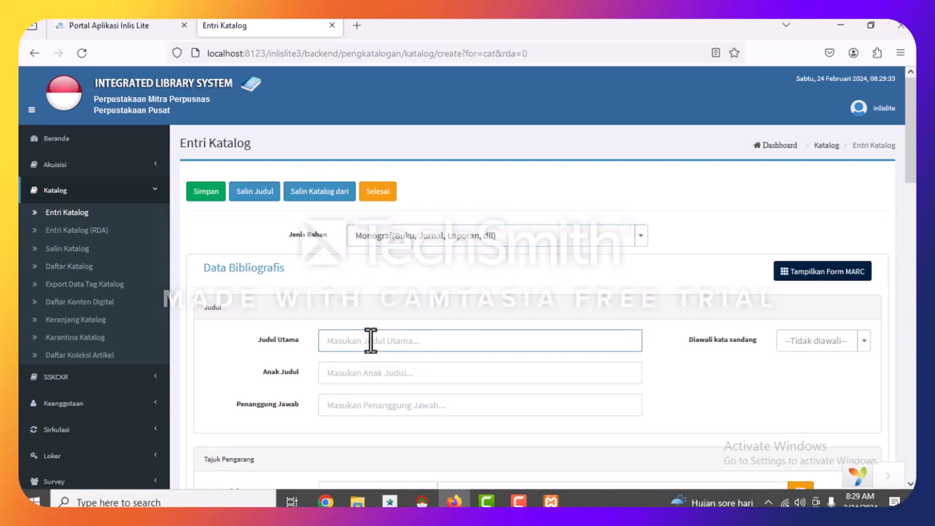
type("Anak-Anak Surau")
left_click(371, 376)
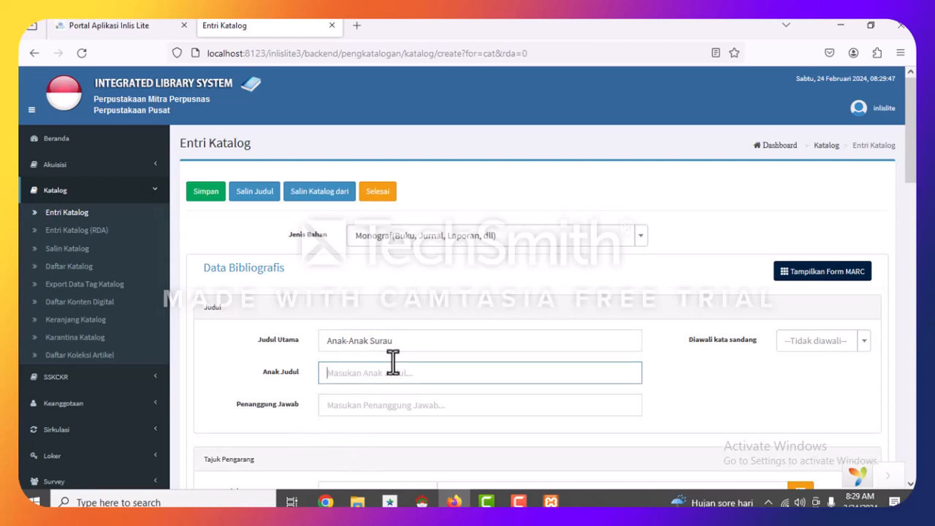
scroll(401, 360, "down", 2)
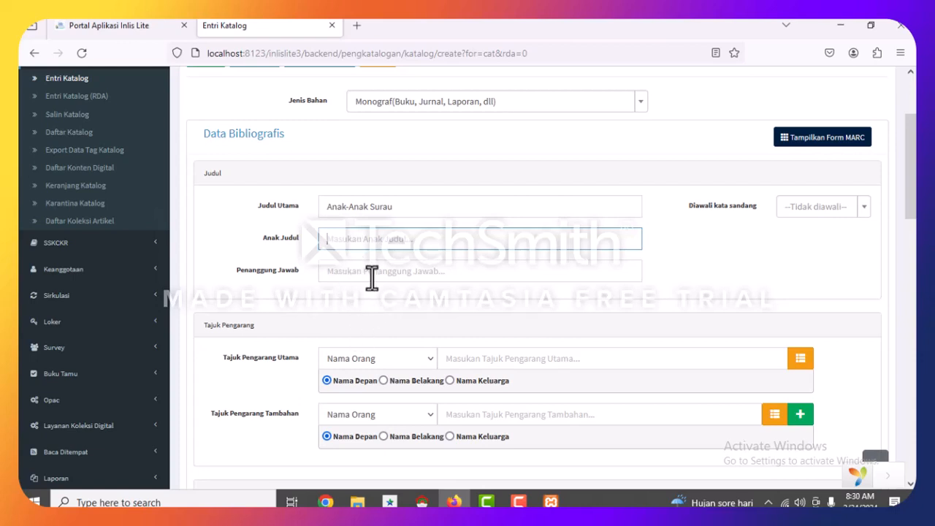
left_click(367, 271)
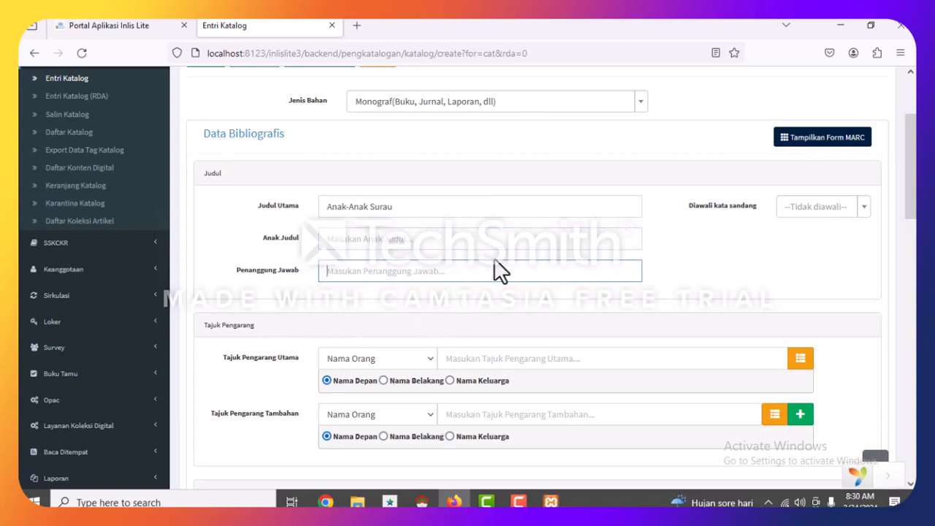
scroll(464, 358, "down", 3)
scroll(467, 357, "down", 1)
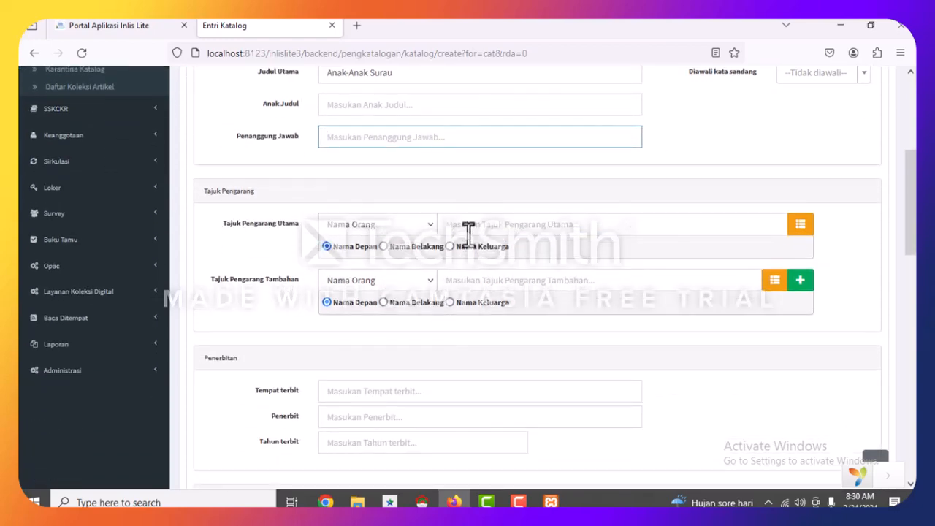
Fill in the main author heading, keeping its type as Nama Orang (personal name).
left_click(465, 224)
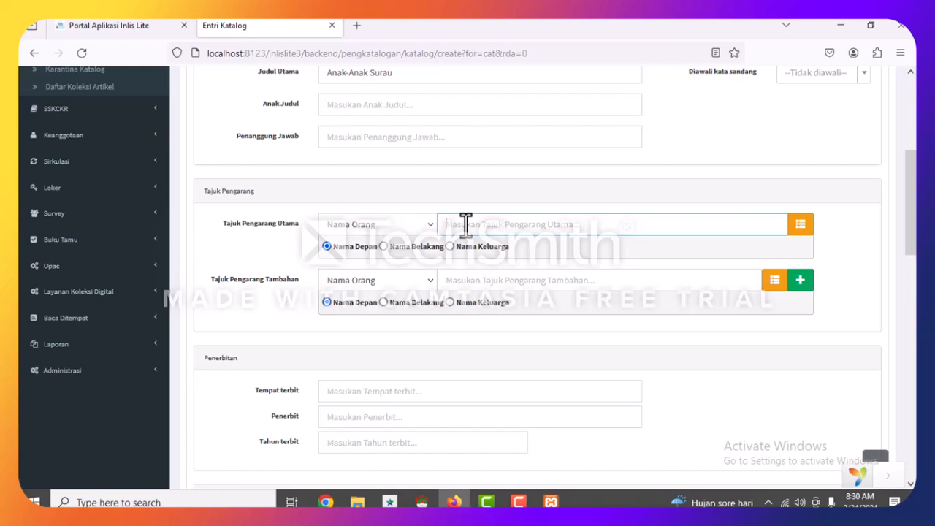
type("subr")
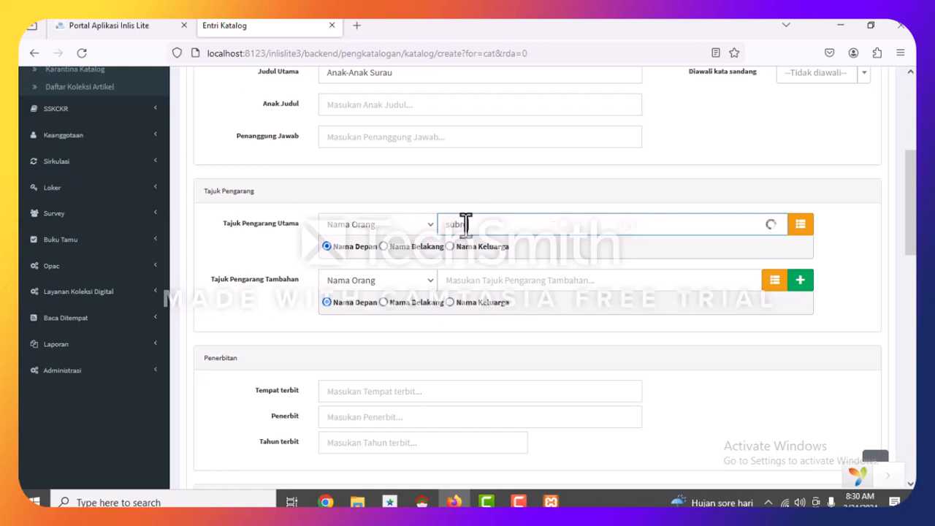
type("o, seno")
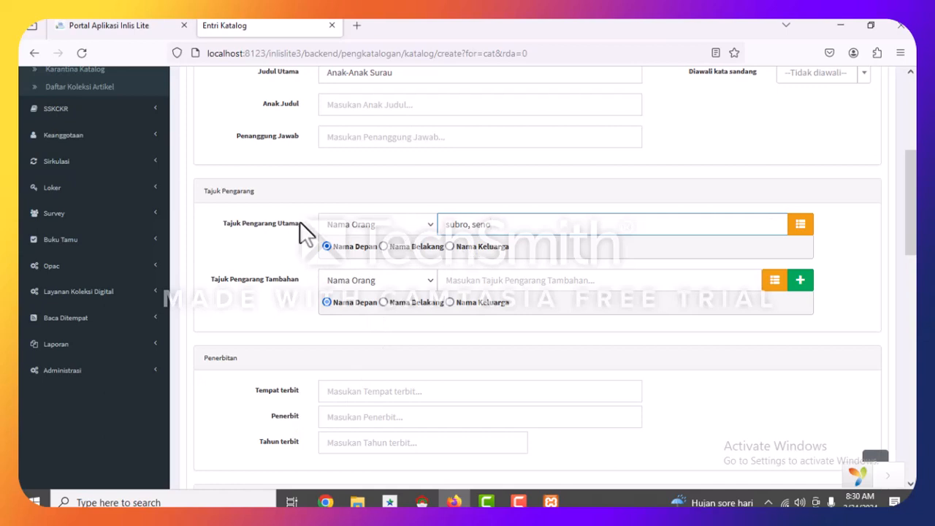
left_click(372, 226)
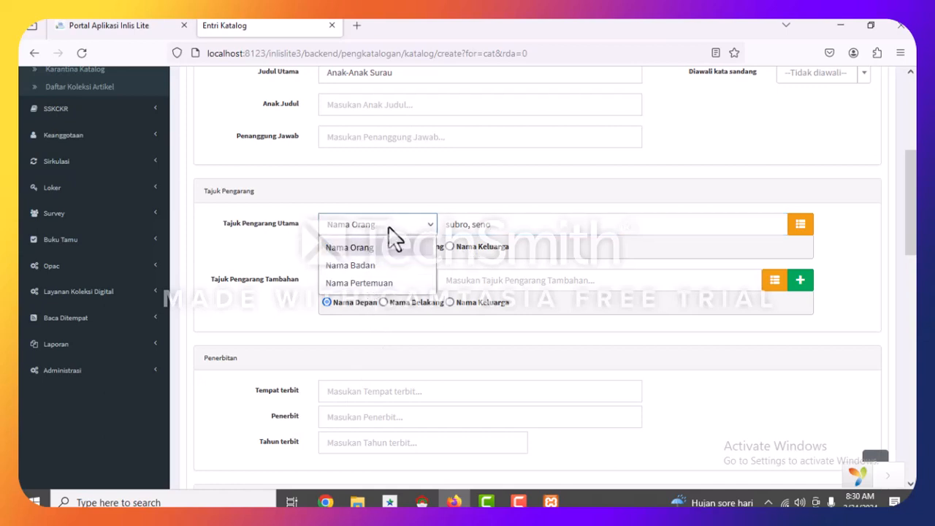
left_click(388, 227)
scroll(358, 350, "down", 3)
left_click(334, 258)
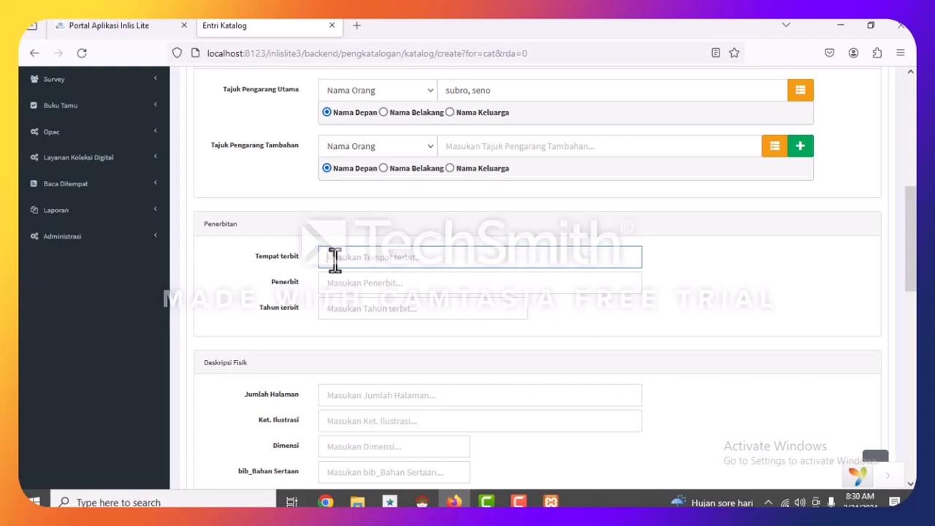
Enter place Solo, publisher PT Era Adicitra Intermedia, year 2011, and begin the page count.
type("Solo")
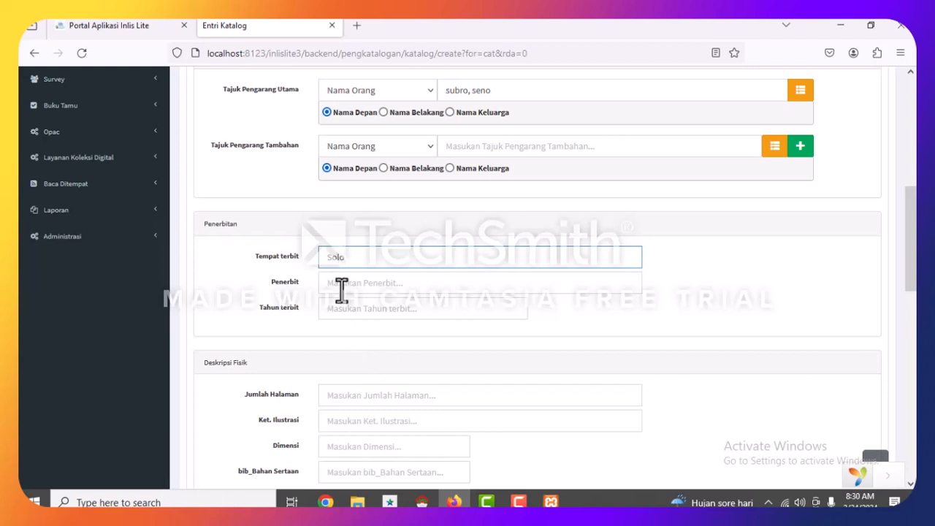
left_click(341, 286)
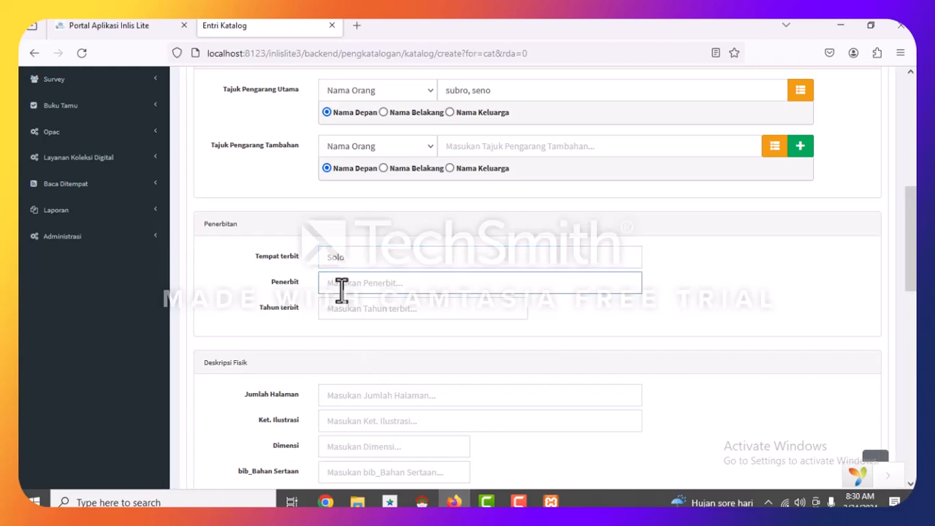
type("PT Era Adicitra Intermedia")
left_click(414, 315)
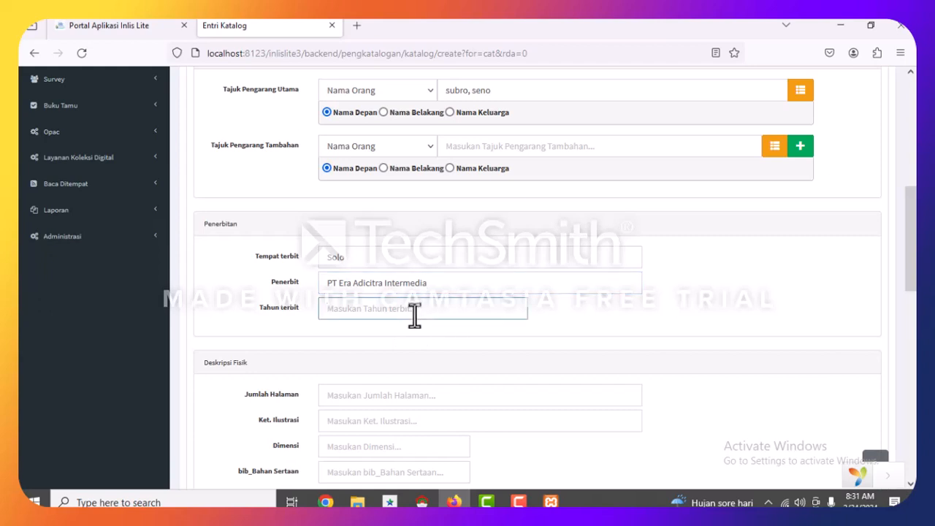
type("2011")
left_click(344, 398)
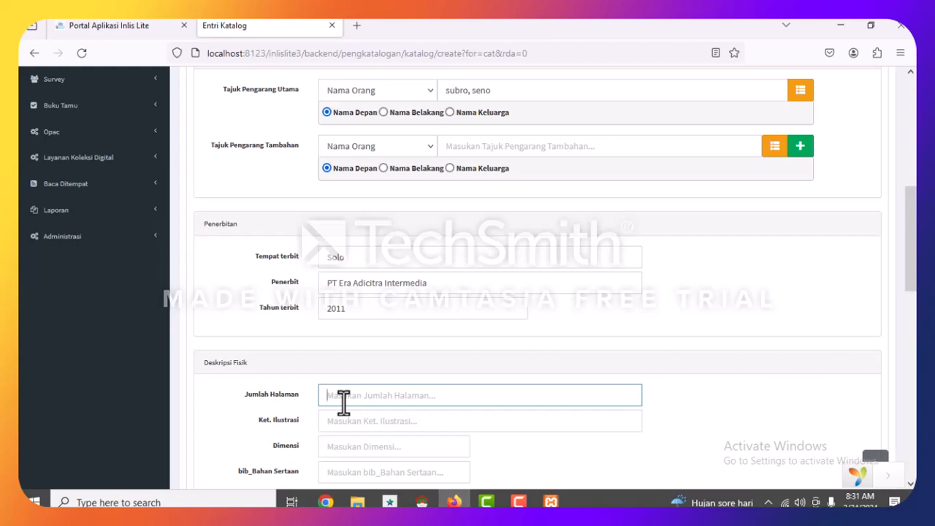
type("x,92")
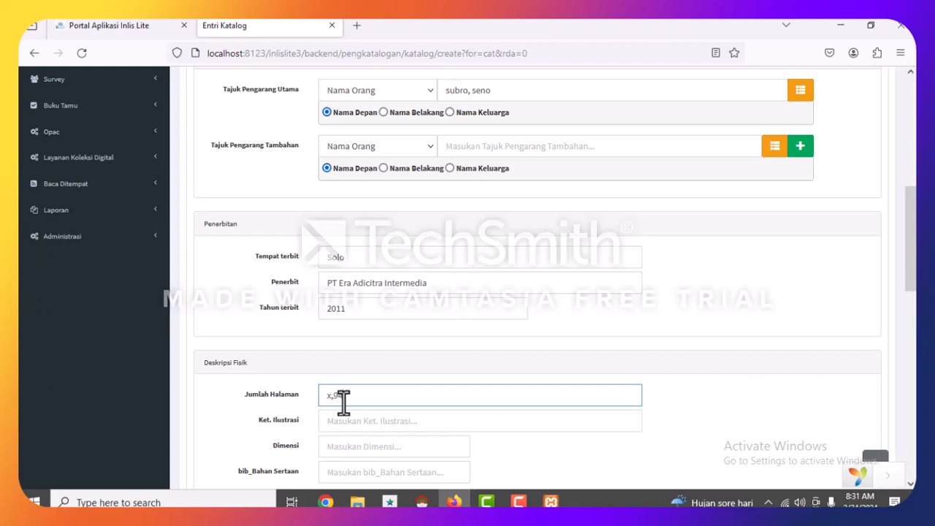
type(" hlm")
Add illustration note 'ilus', dimensions '14x21 cm' and edition 'cet.1', leaving accompanying material blank.
scroll(343, 398, "down", 3)
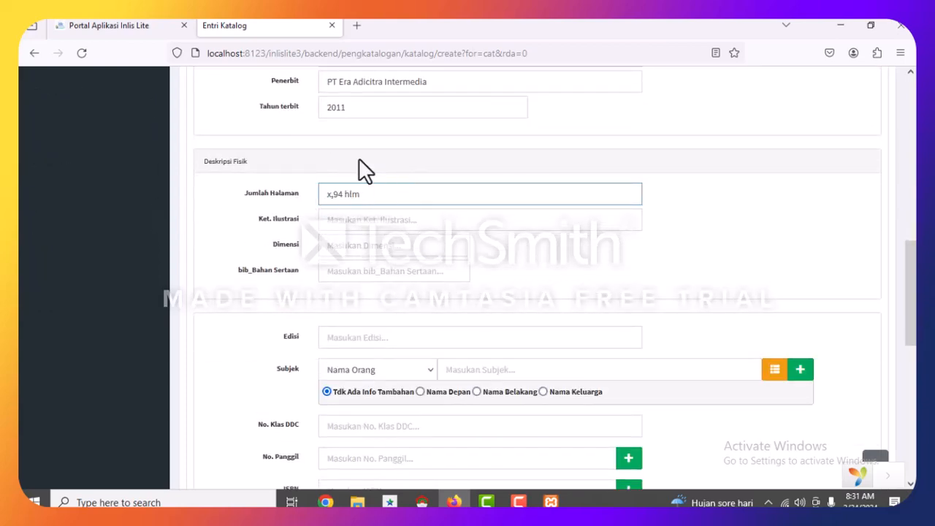
left_click(342, 221)
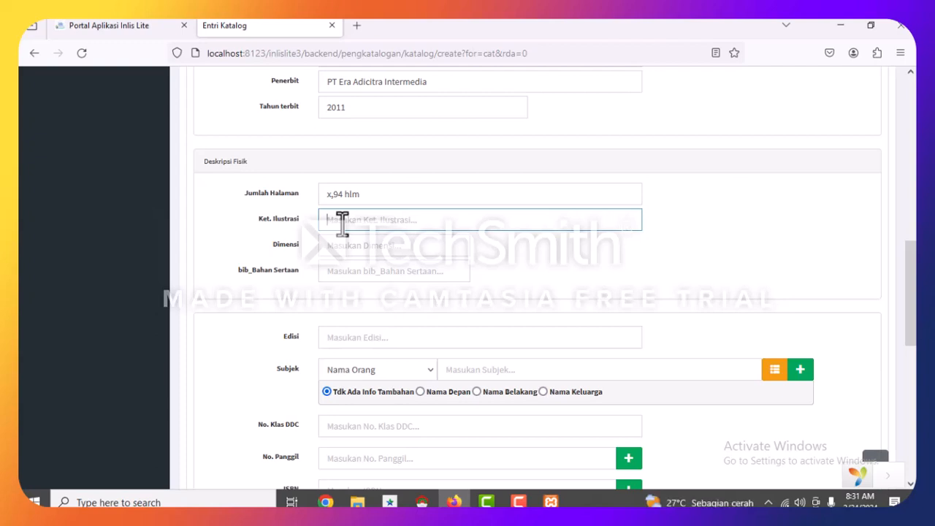
type("ilus")
left_click(339, 246)
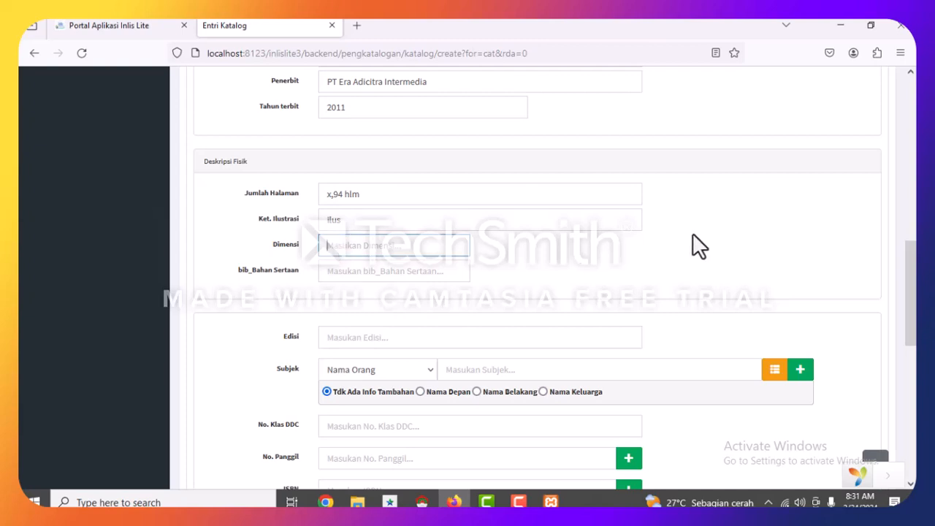
type("14x21 cm")
left_click(371, 271)
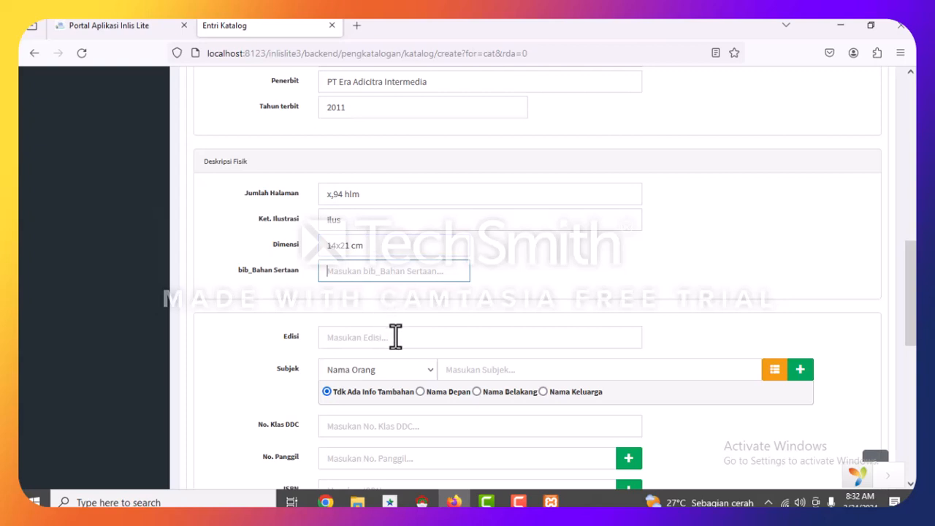
left_click(357, 338)
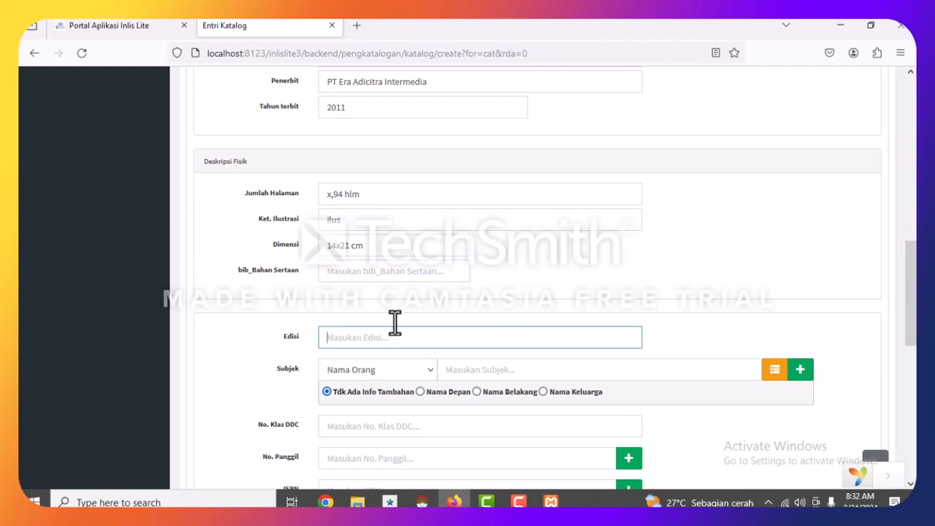
type("cet.1")
scroll(516, 151, "down", 3)
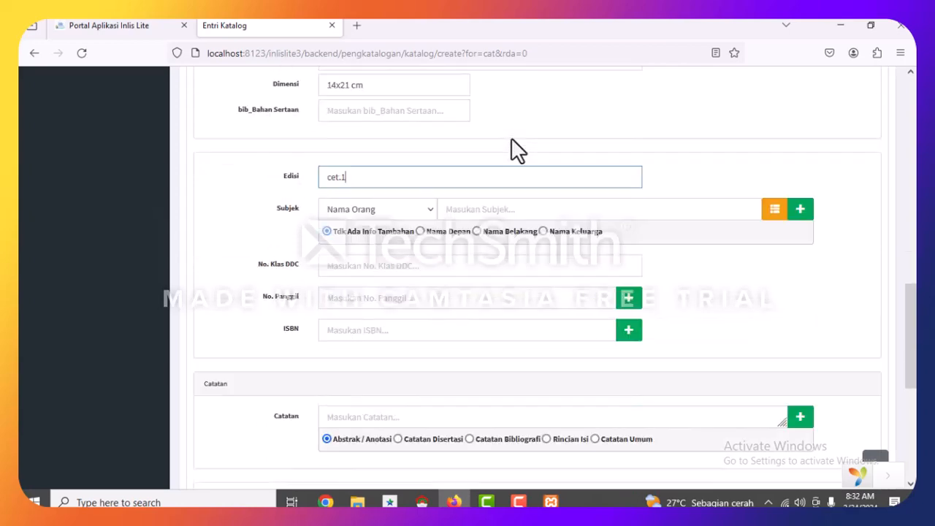
Add a Topikal subject heading 'fikisi', then minimize Firefox to reach the desktop.
left_click(479, 169)
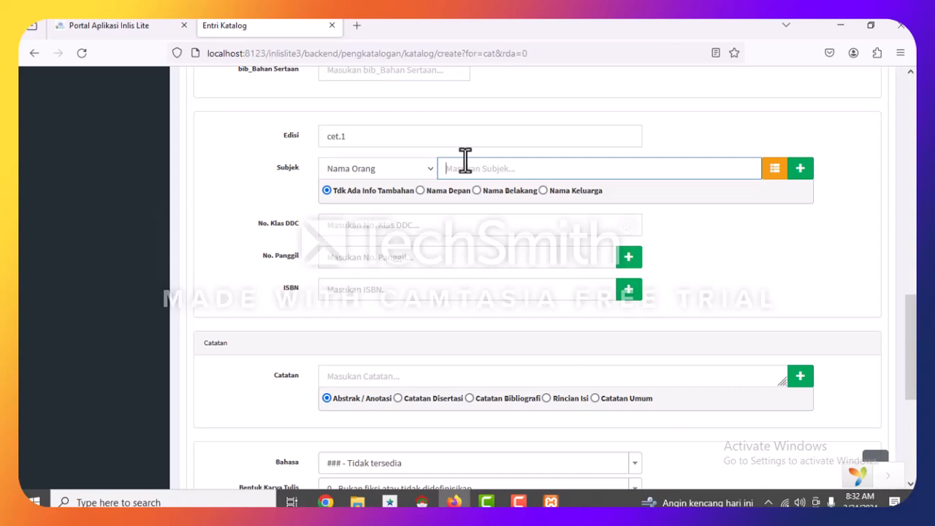
left_click(428, 171)
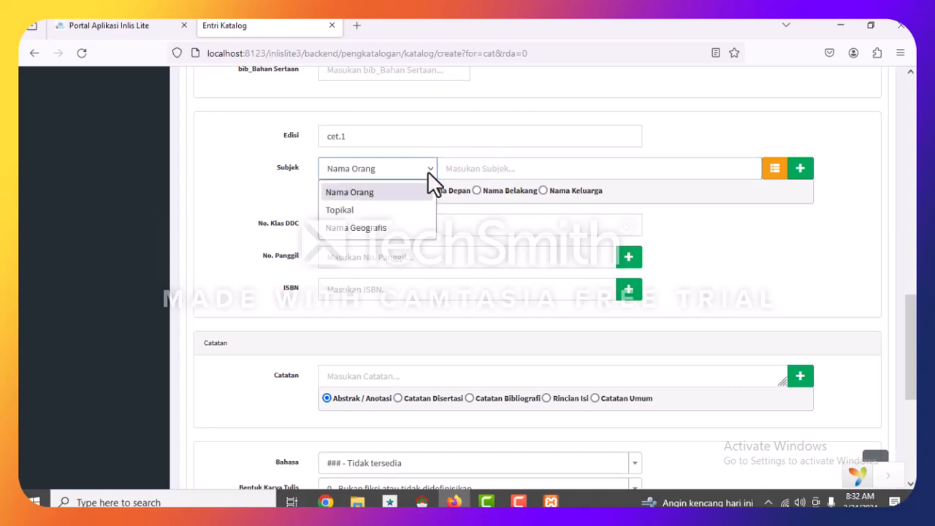
left_click(378, 209)
left_click(473, 168)
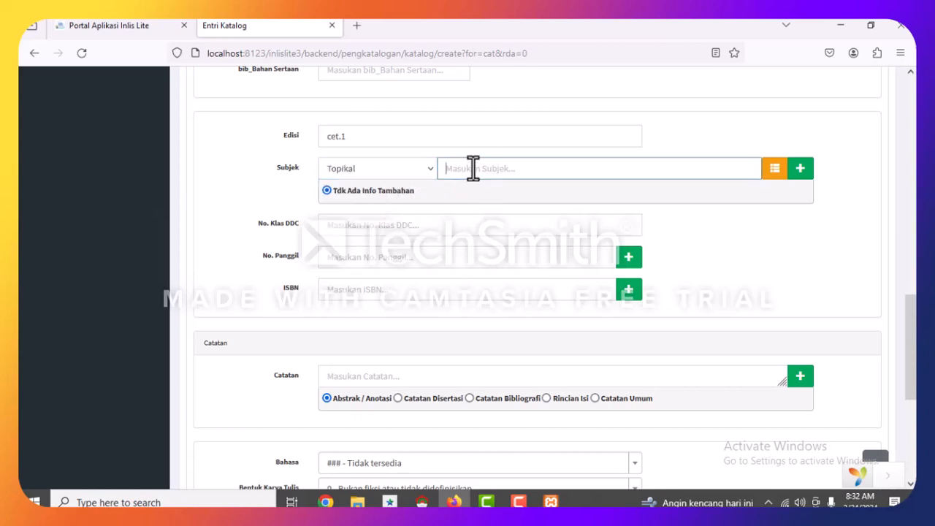
type("fiki")
type("si")
left_click(462, 227)
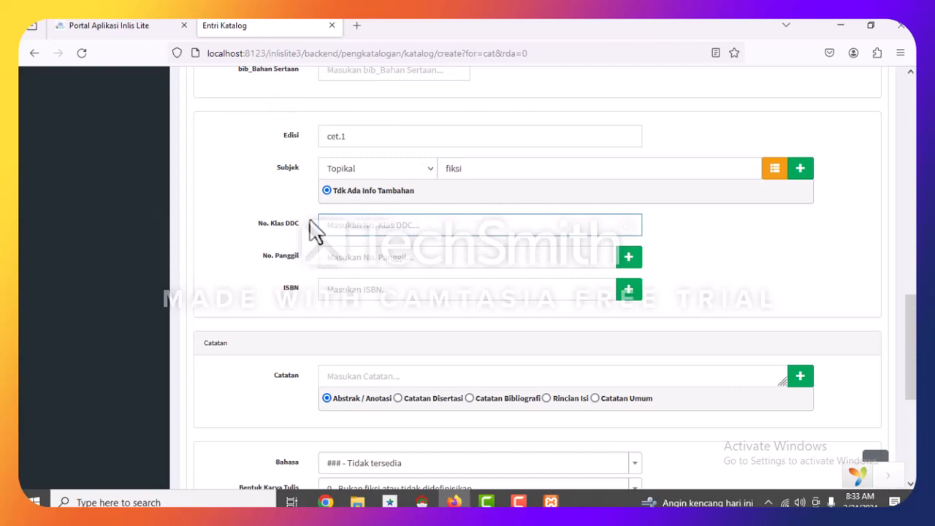
left_click(840, 24)
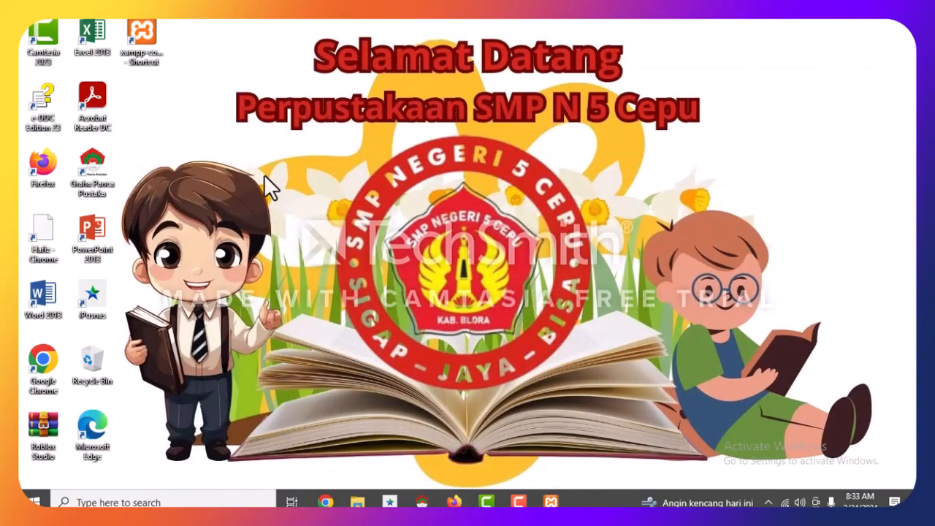
Launch e-DDC Edition 23 full-screen and search its index for 'fiksi'.
left_click(36, 108)
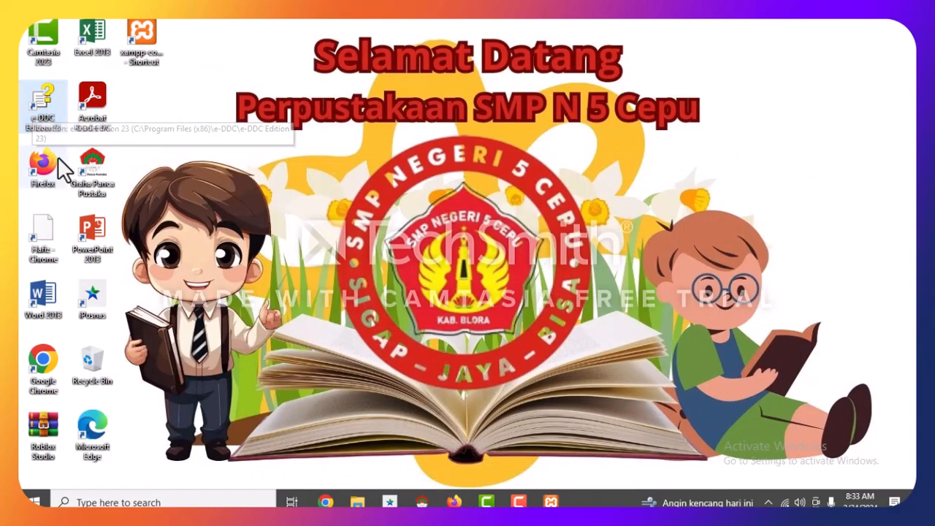
double_click(38, 105)
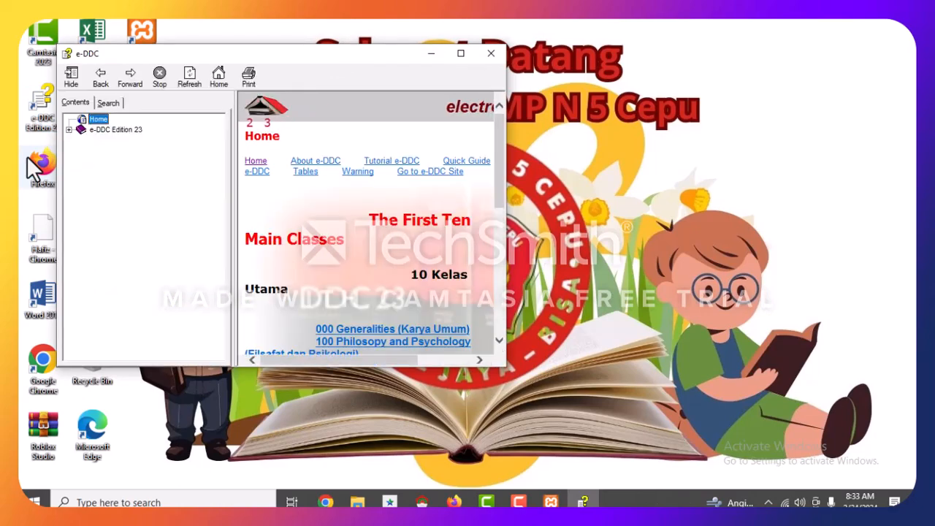
left_click(461, 53)
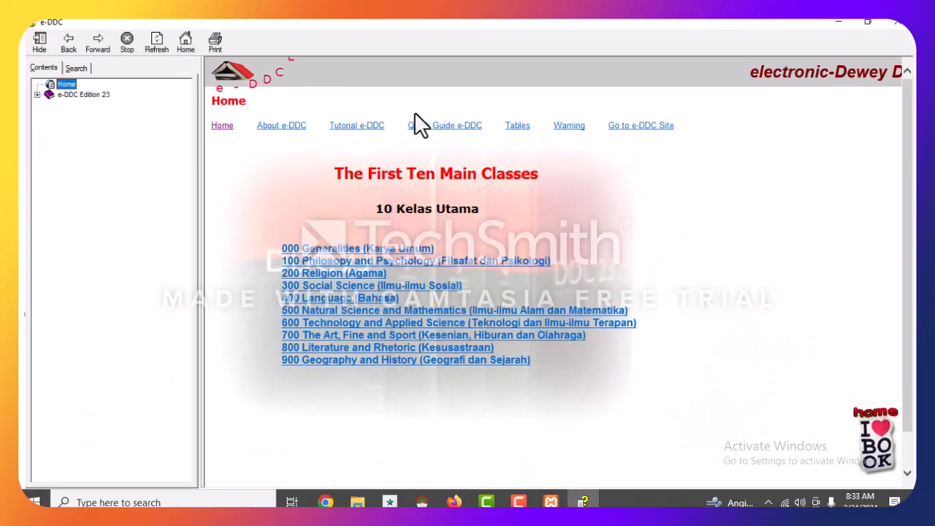
left_click(69, 64)
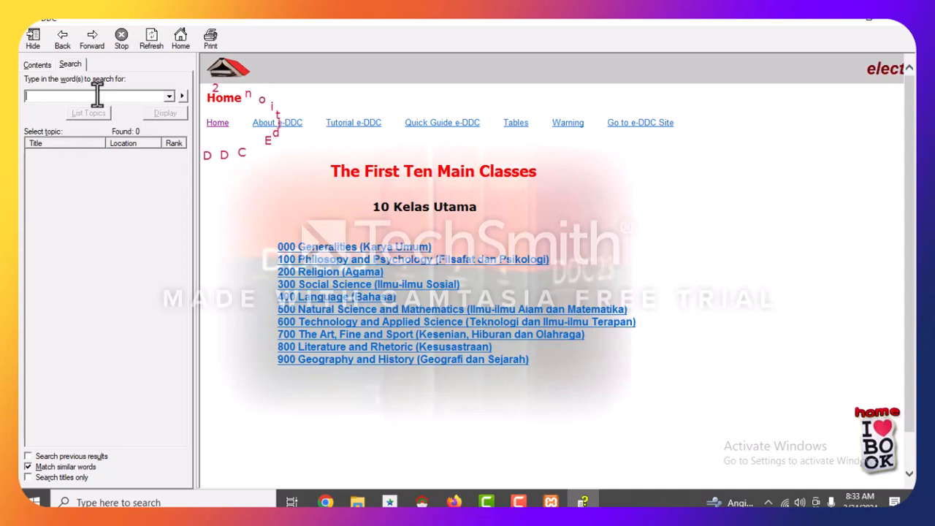
type("fiksi")
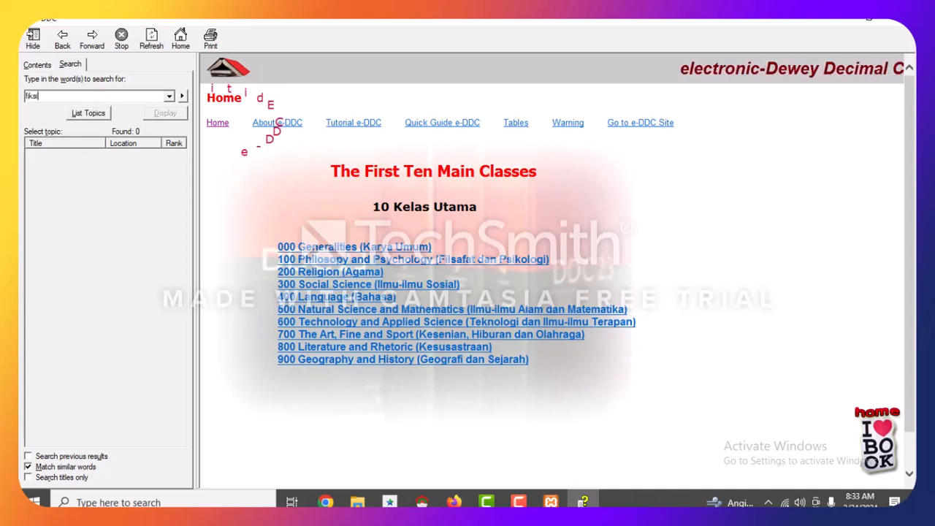
key("Return")
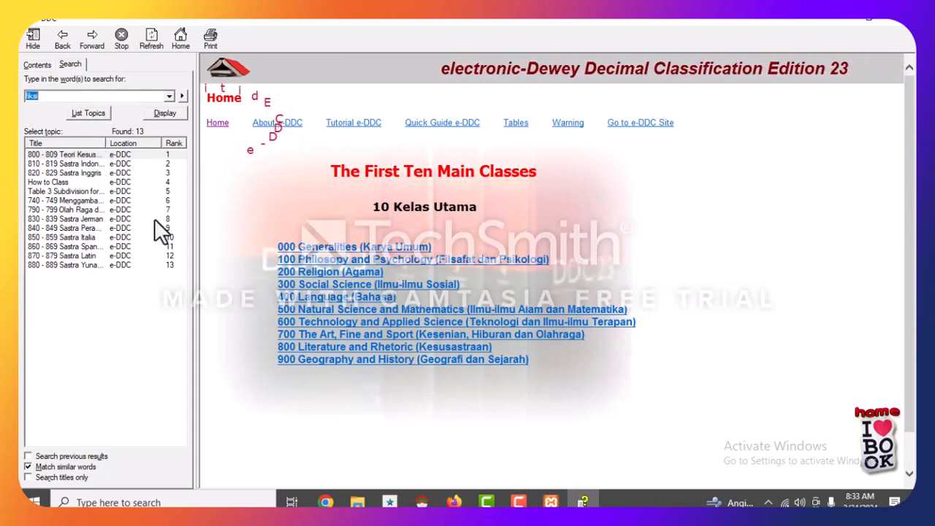
Open 810 - 819 Sastra Indonesia, select class 813, and return to the Firefox catalog form.
double_click(87, 165)
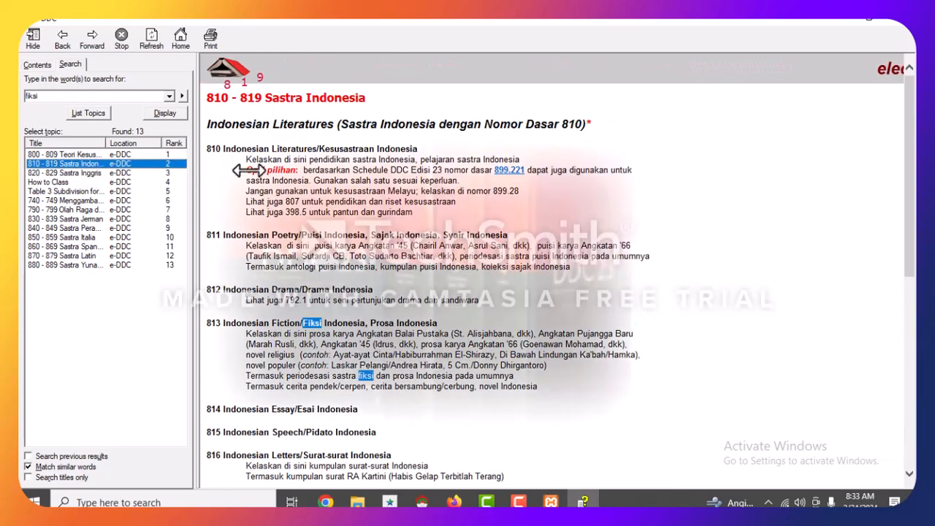
left_click(241, 327)
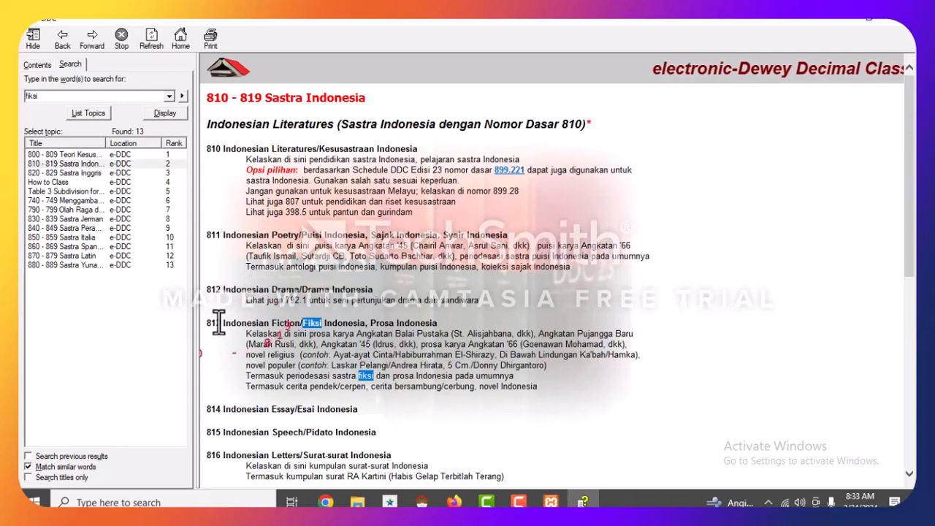
double_click(214, 323)
key("ctrl+c")
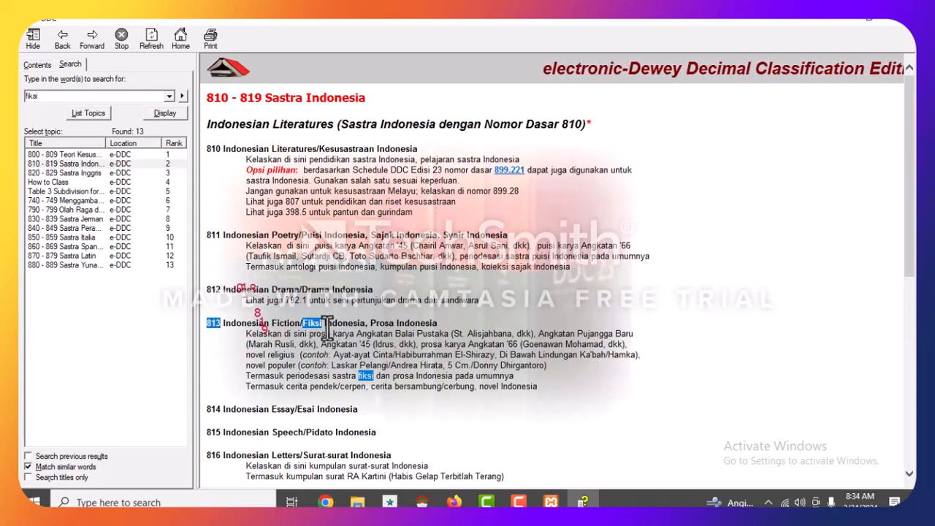
left_click(454, 502)
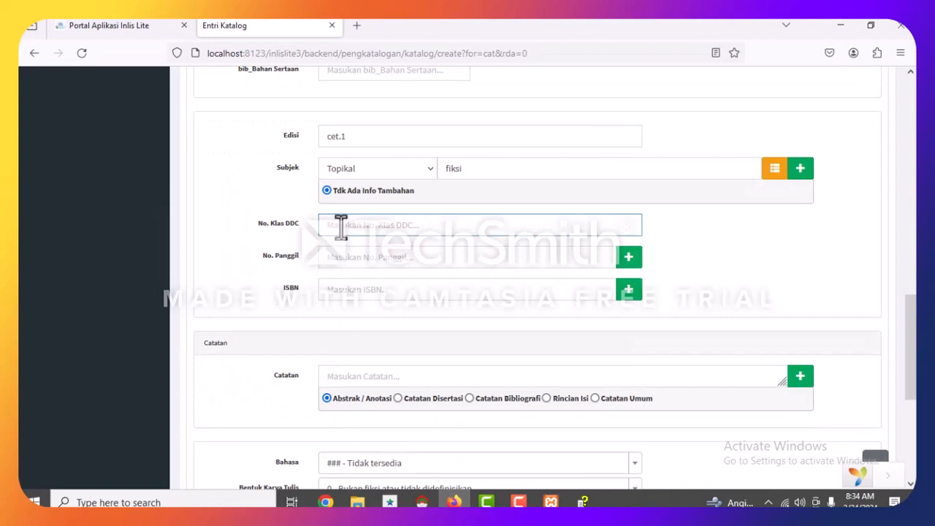
key("ctrl+v")
left_click(354, 261)
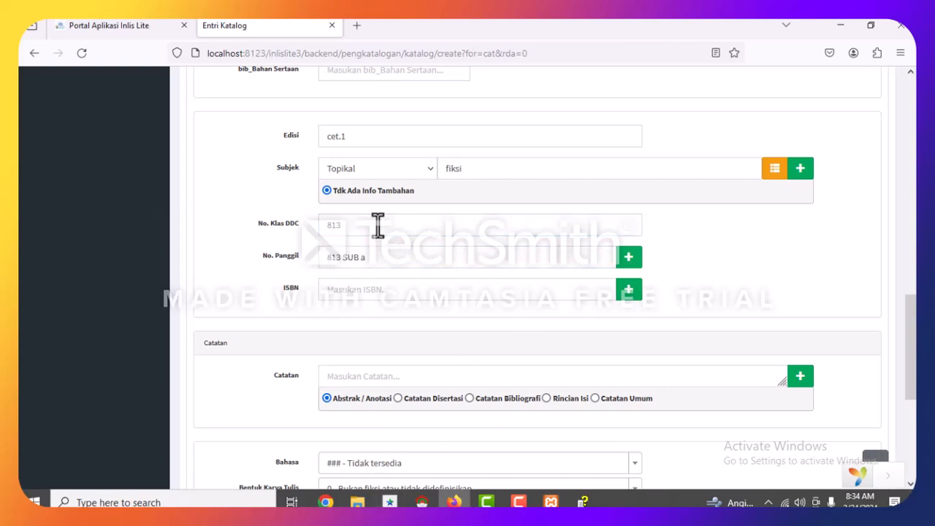
left_click(350, 289)
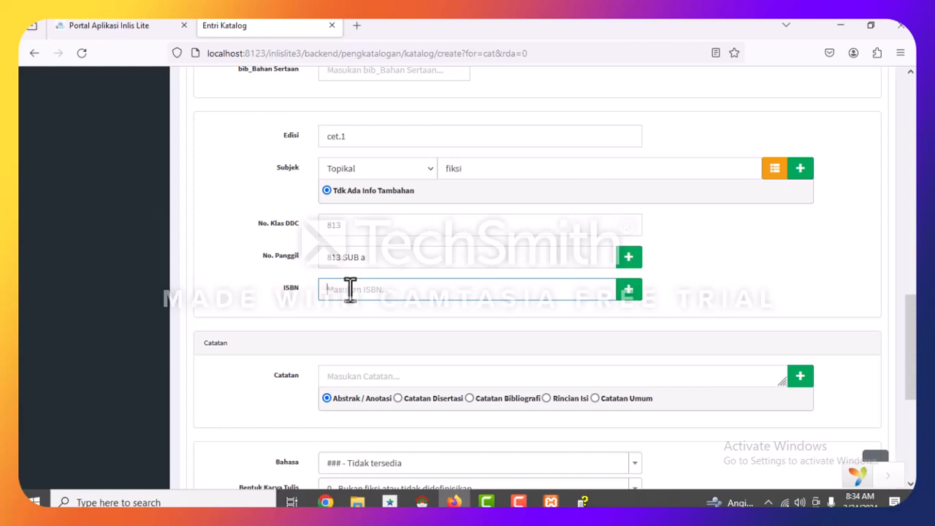
type("9793414")
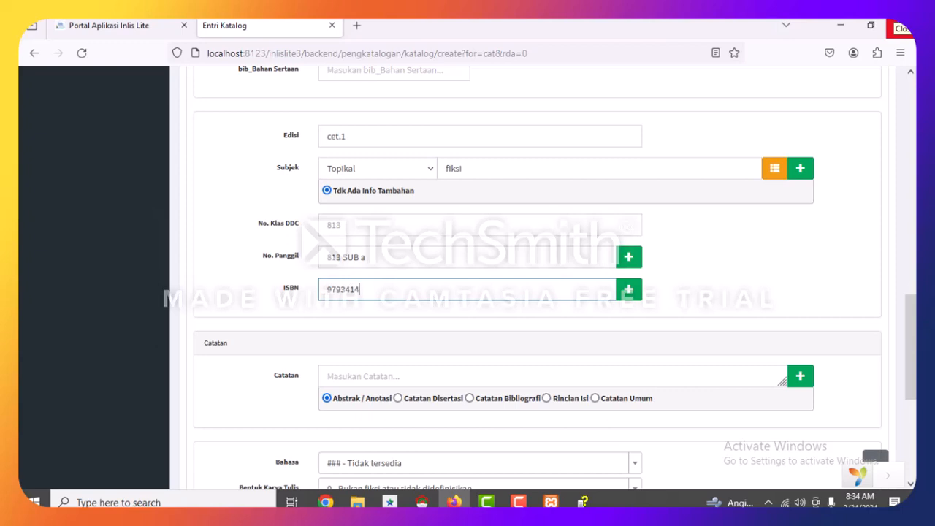
type("782")
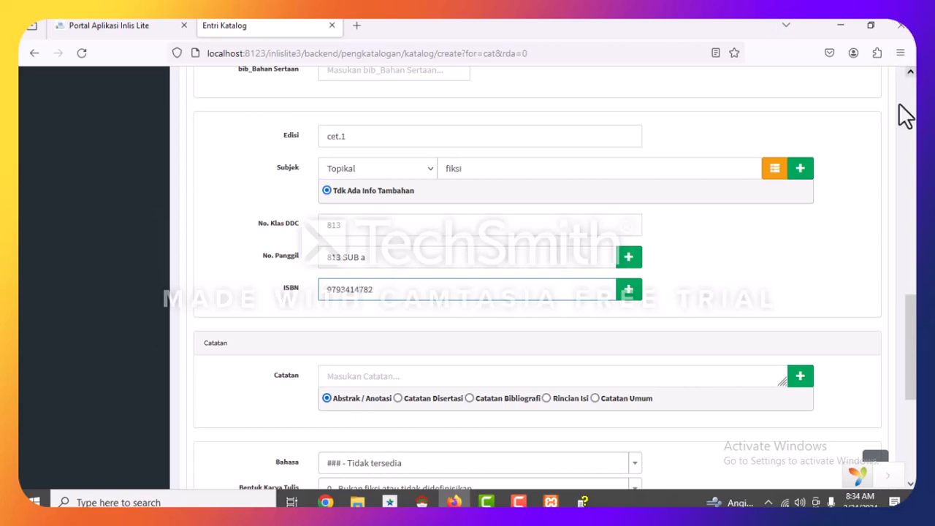
left_click(658, 310)
scroll(590, 319, "down", 3)
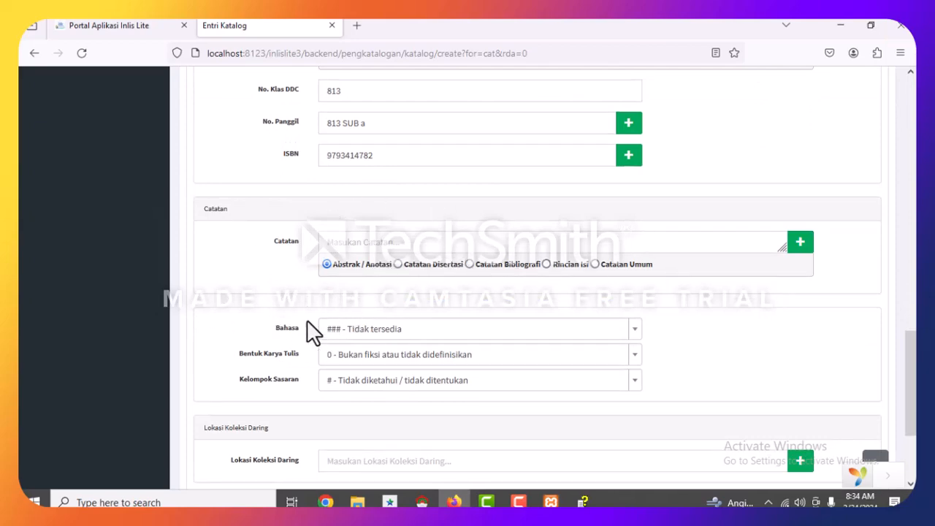
scroll(307, 328, "down", 3)
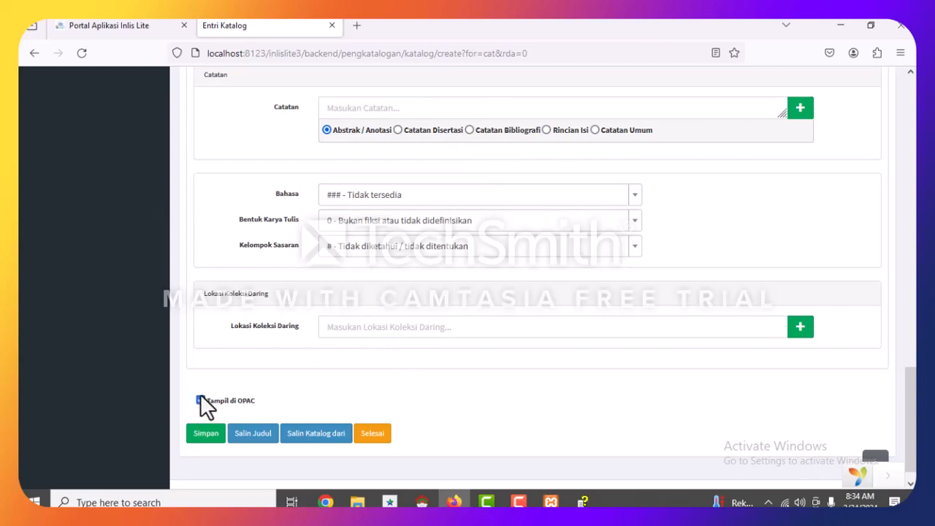
left_click(197, 438)
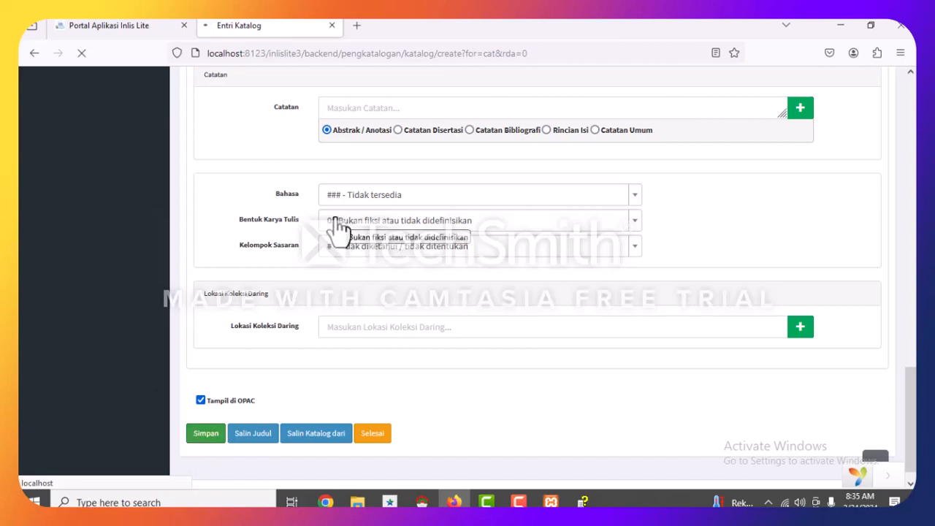
scroll(374, 241, "up", 4)
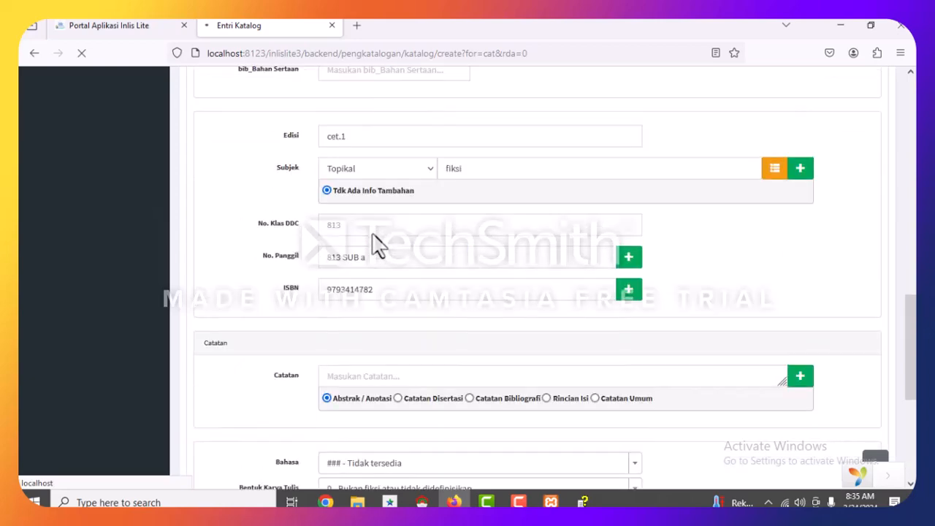
scroll(374, 241, "up", 4)
scroll(372, 234, "up", 3)
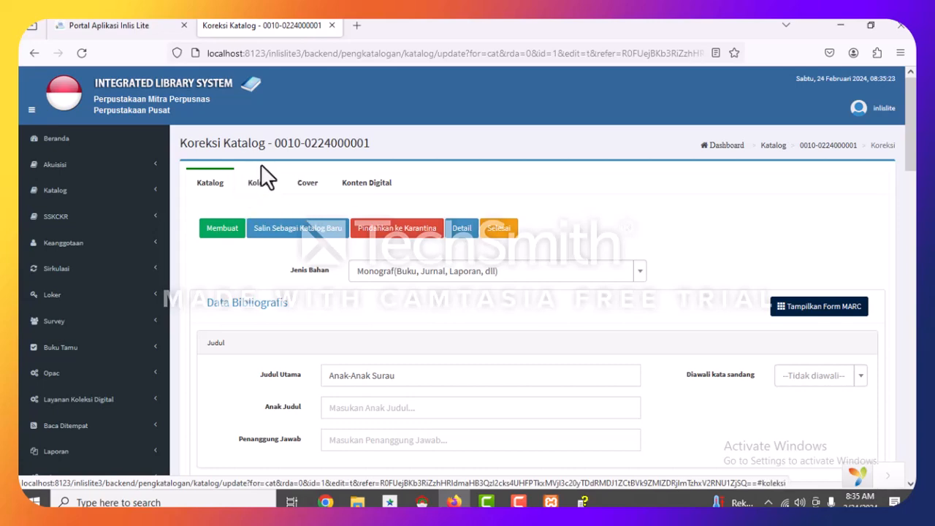
From the record's Koleksi tab, open the Tambah Eksemplar form.
left_click(260, 184)
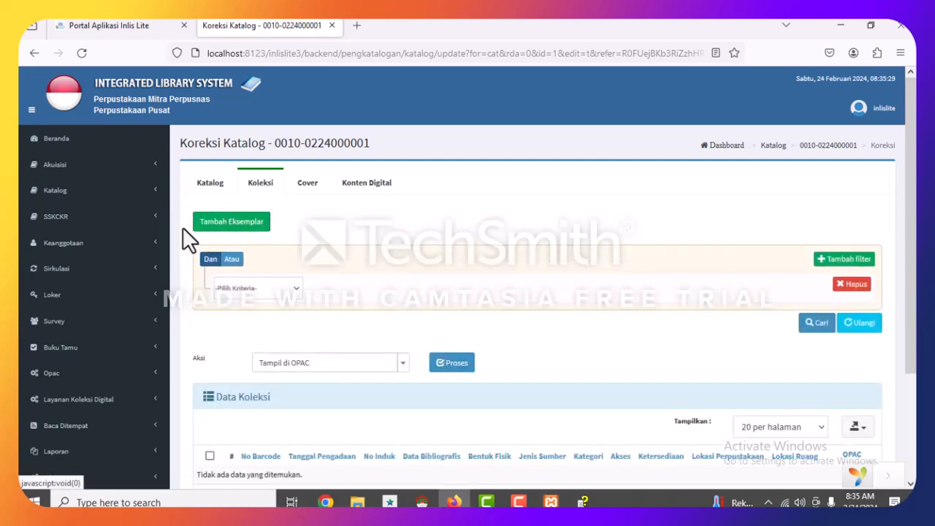
left_click(246, 231)
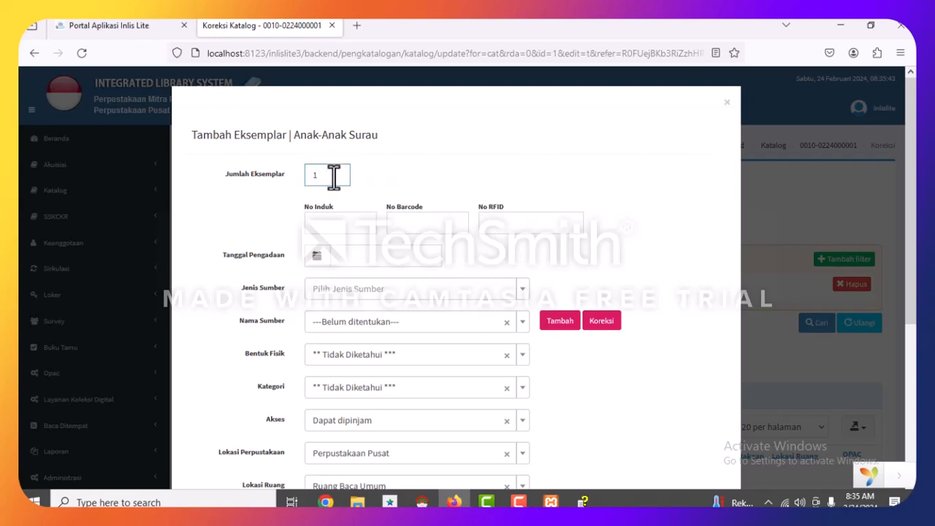
Keep one copy, with acquisition date 24-02-2024, source type Pembelian and physical form Buku.
key("ctrl+a")
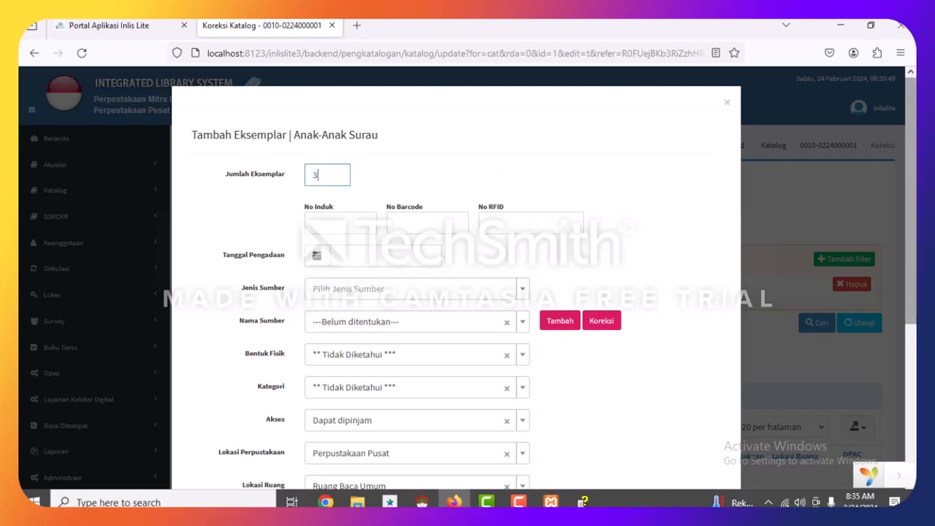
left_click(675, 187)
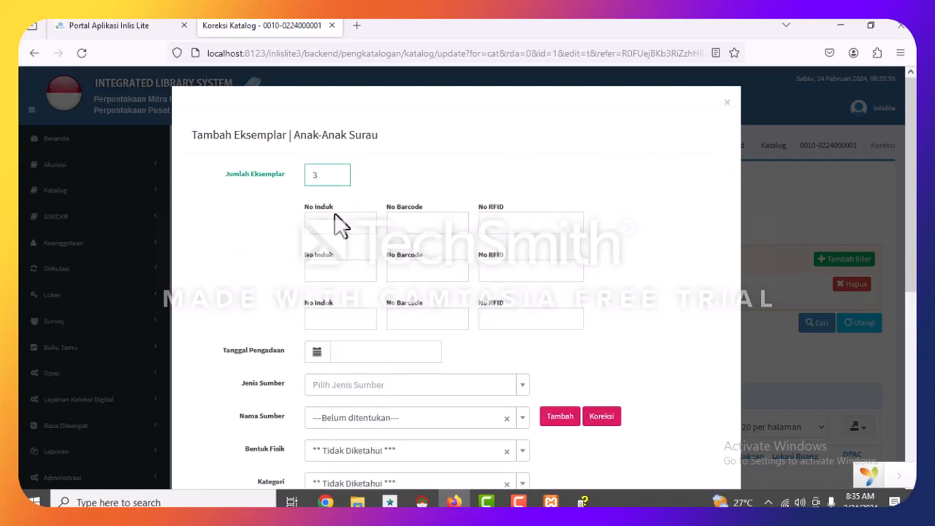
left_click(333, 178)
left_click(640, 218)
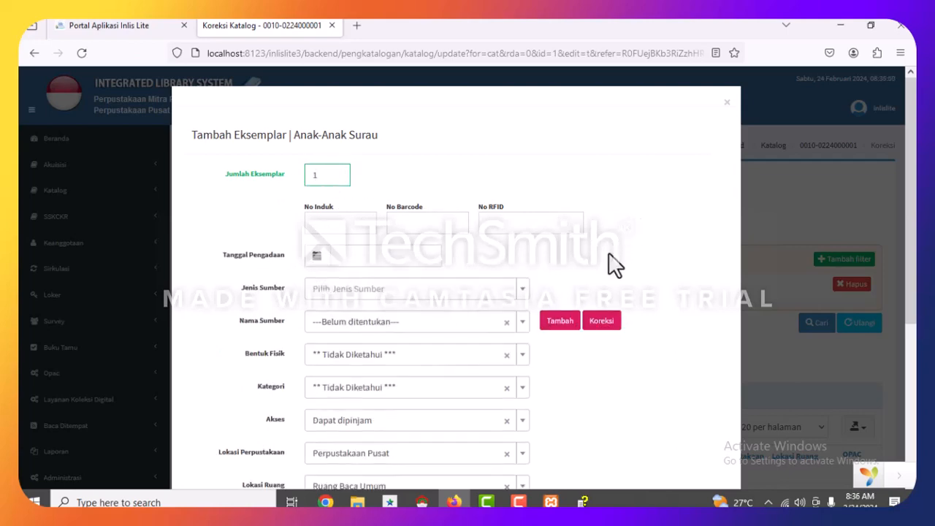
left_click(316, 257)
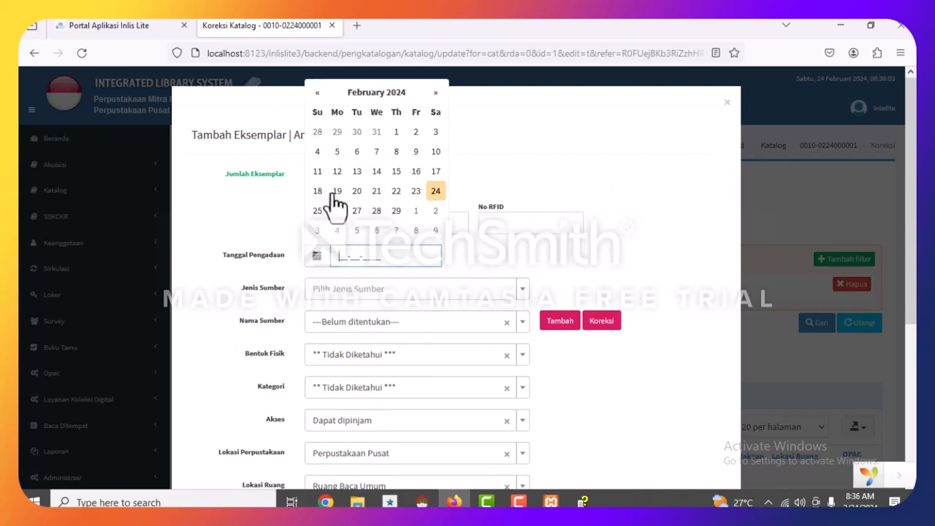
left_click(436, 192)
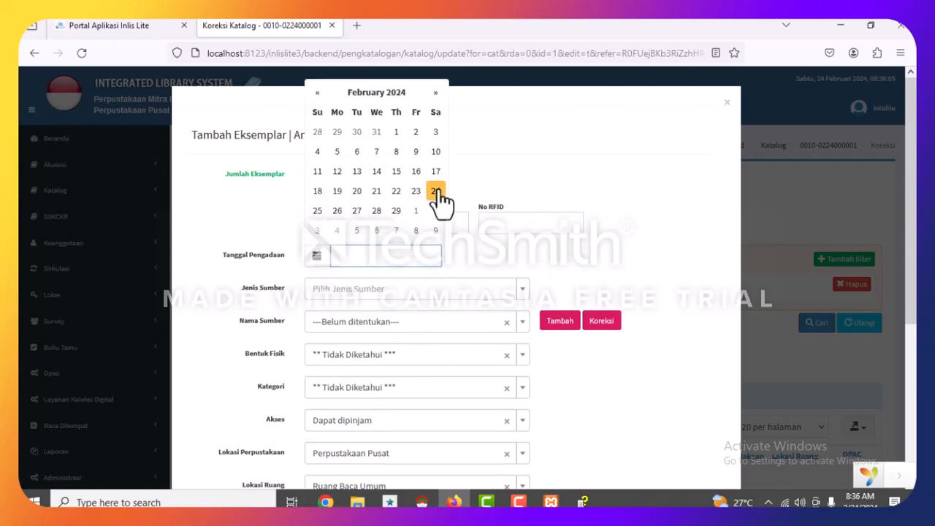
left_click(357, 292)
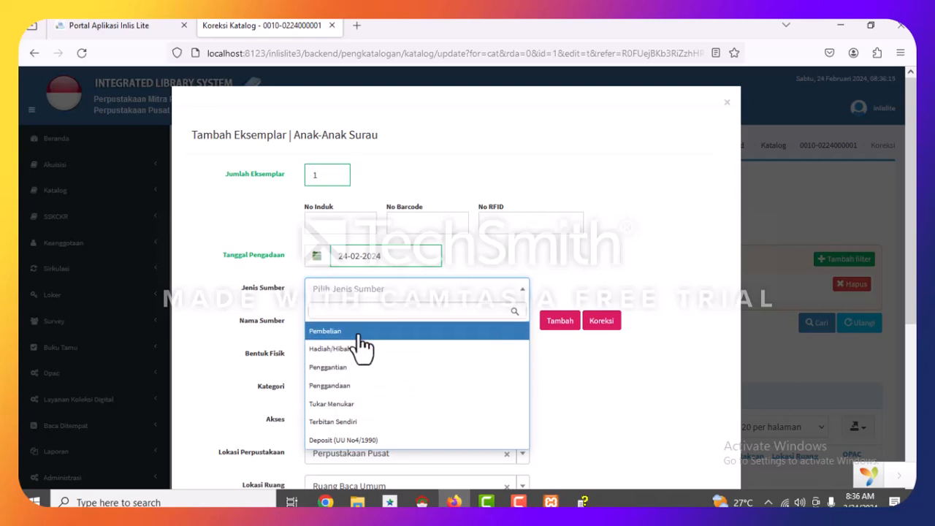
left_click(351, 332)
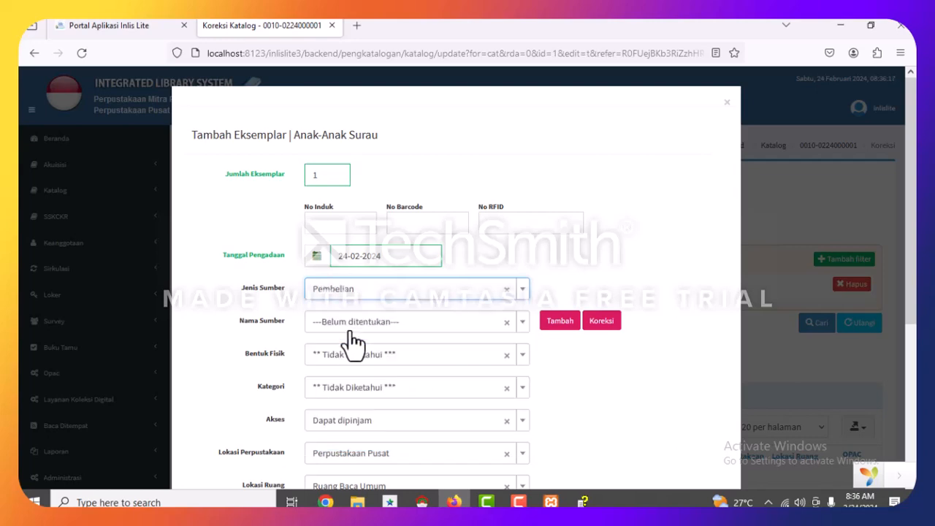
left_click(404, 337)
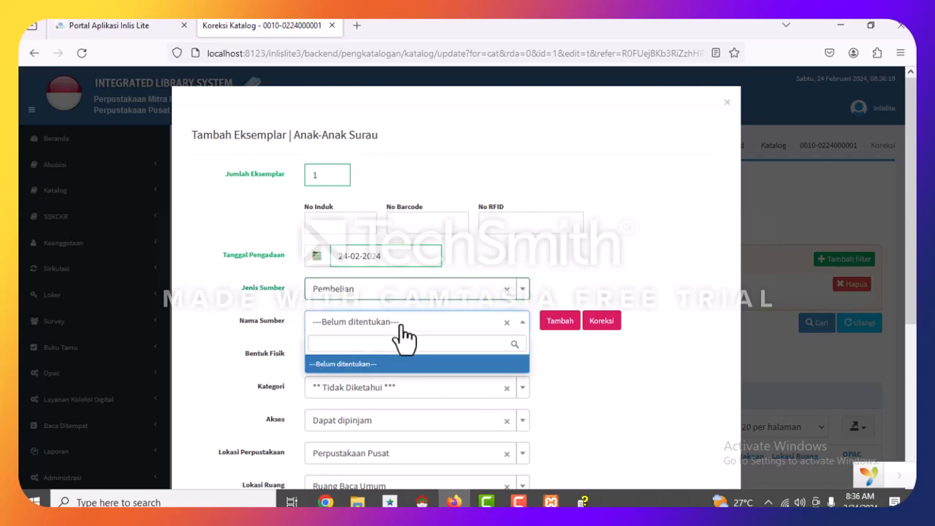
left_click(591, 307)
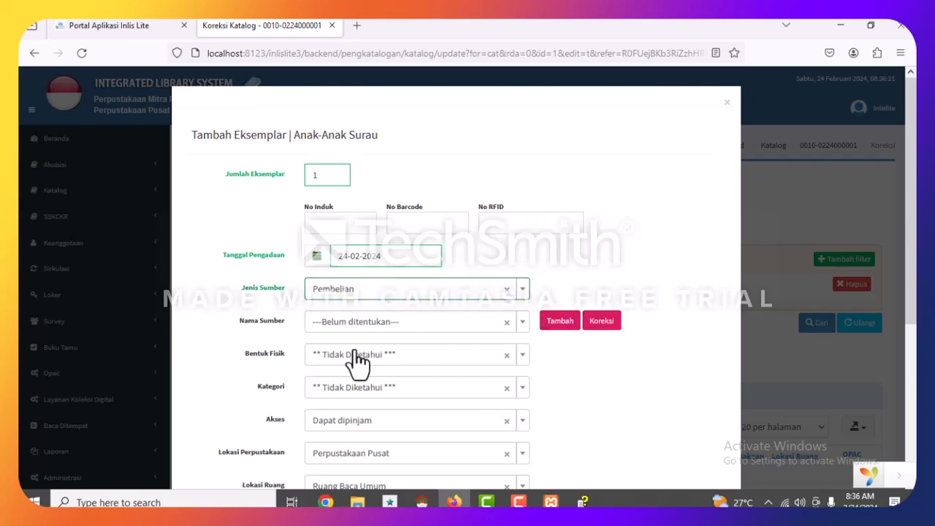
left_click(357, 373)
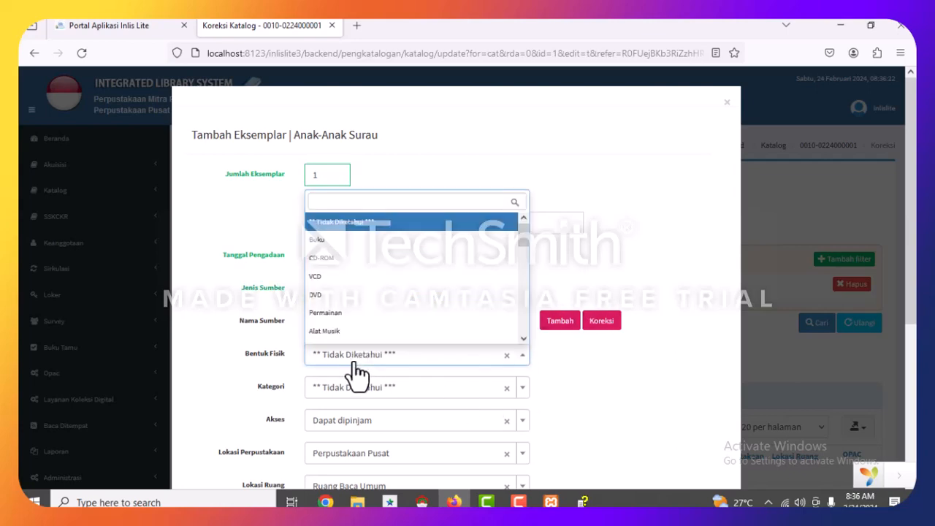
left_click(324, 241)
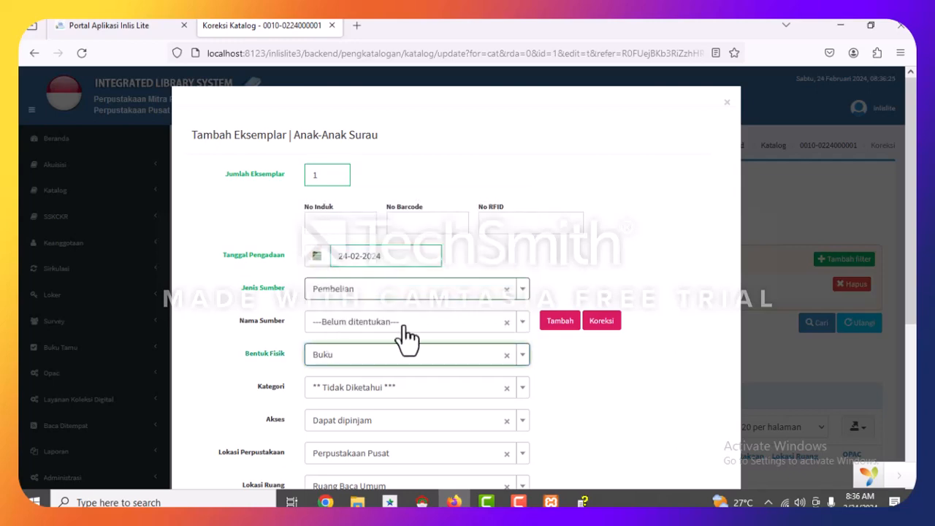
Set category Koleksi Umum, access Dapat dipinjam, location Perpustakaan Pusat and availability Tersedia.
scroll(482, 369, "down", 3)
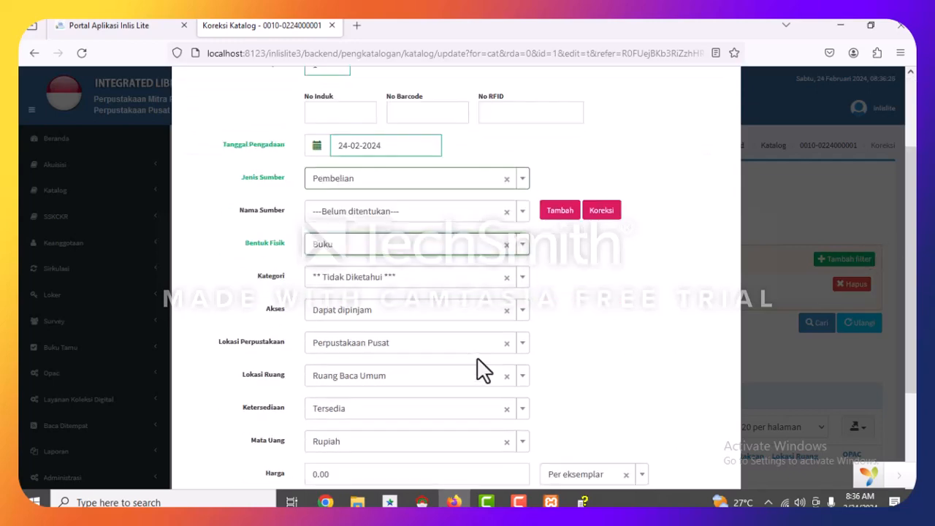
left_click(355, 280)
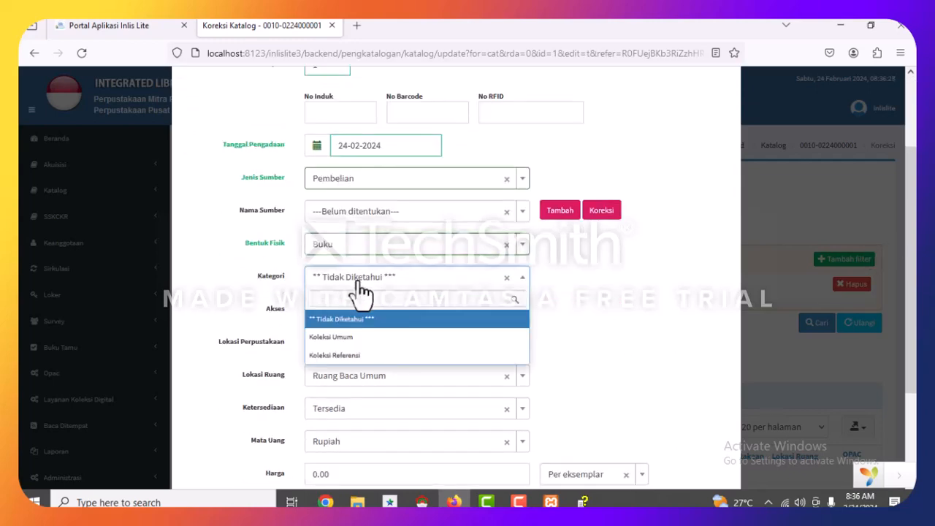
left_click(329, 340)
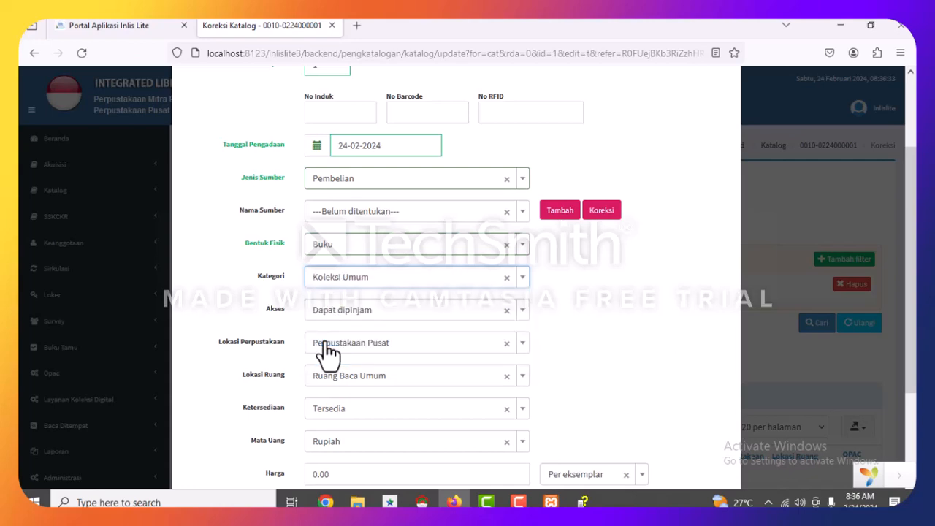
left_click(410, 316)
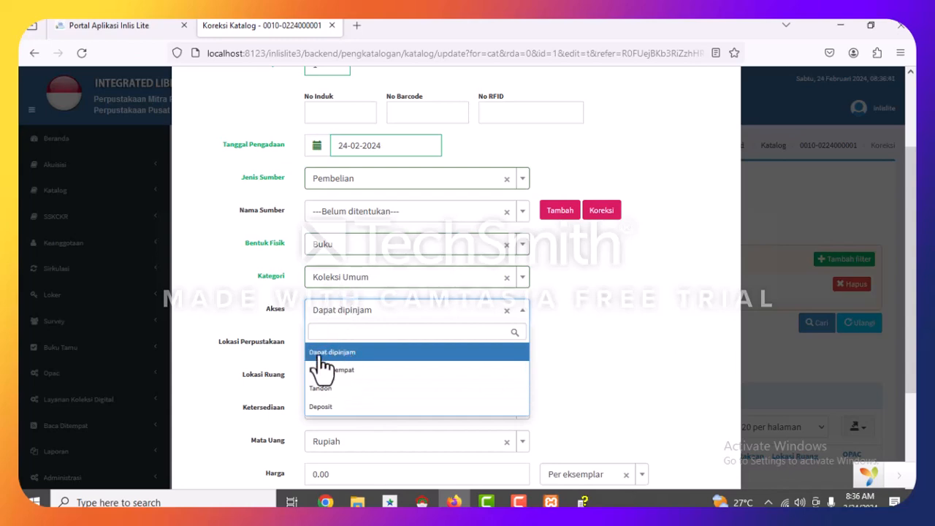
left_click(337, 285)
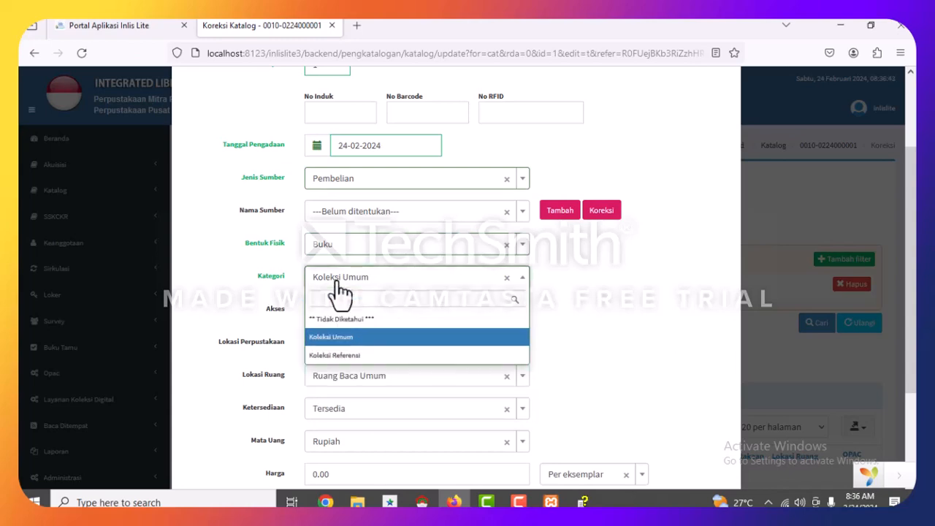
left_click(606, 291)
left_click(437, 313)
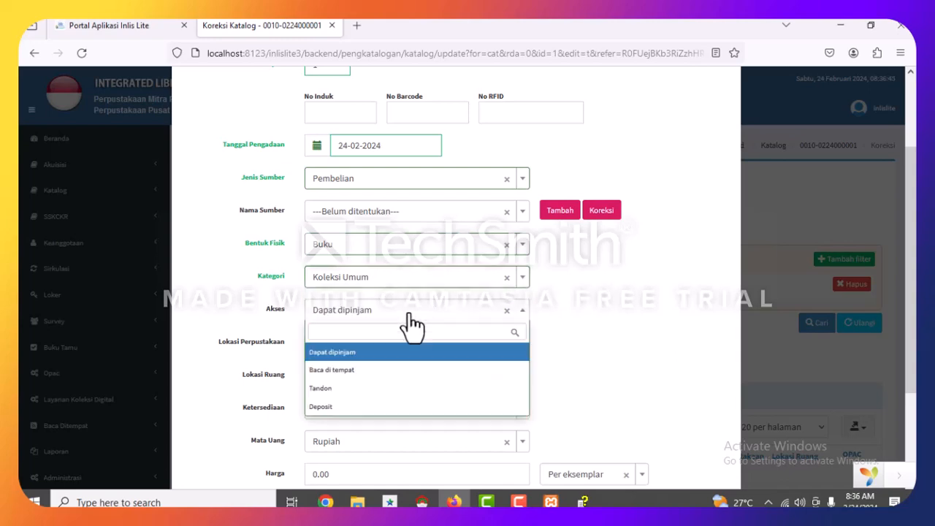
left_click(329, 354)
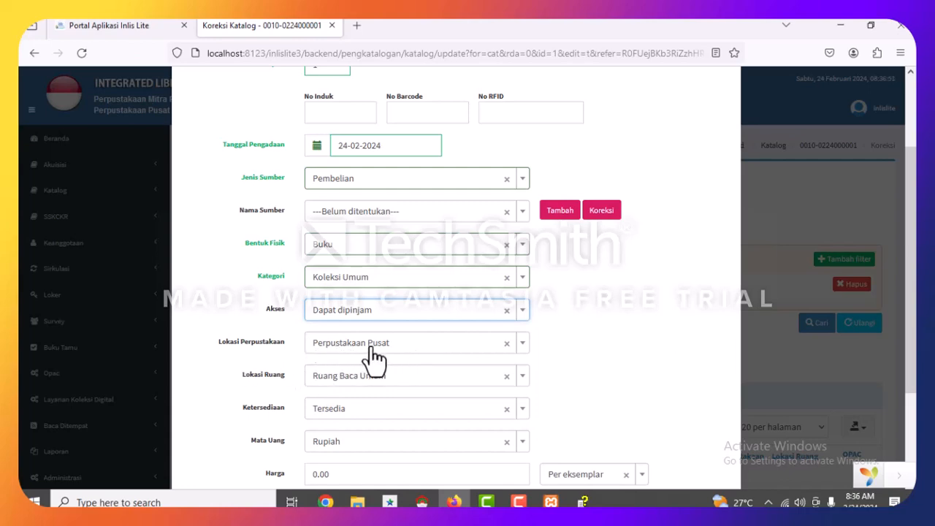
left_click(399, 348)
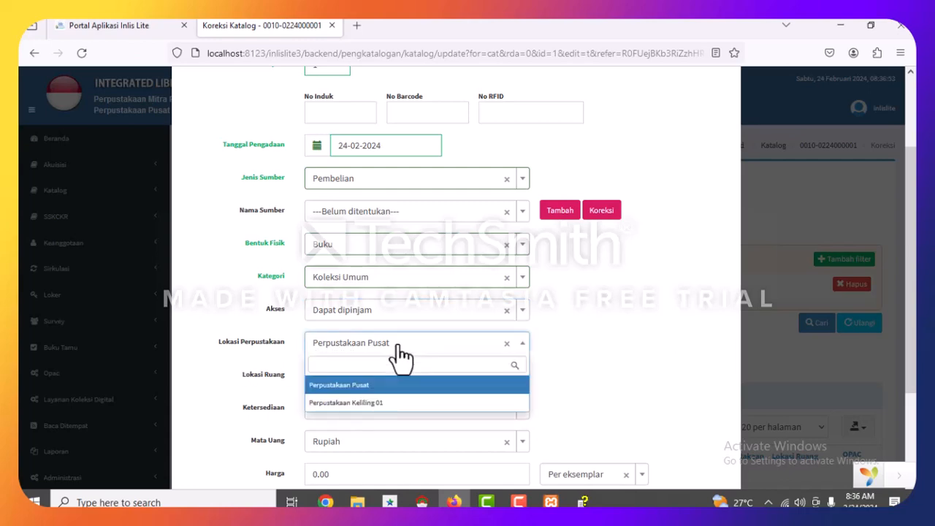
left_click(400, 348)
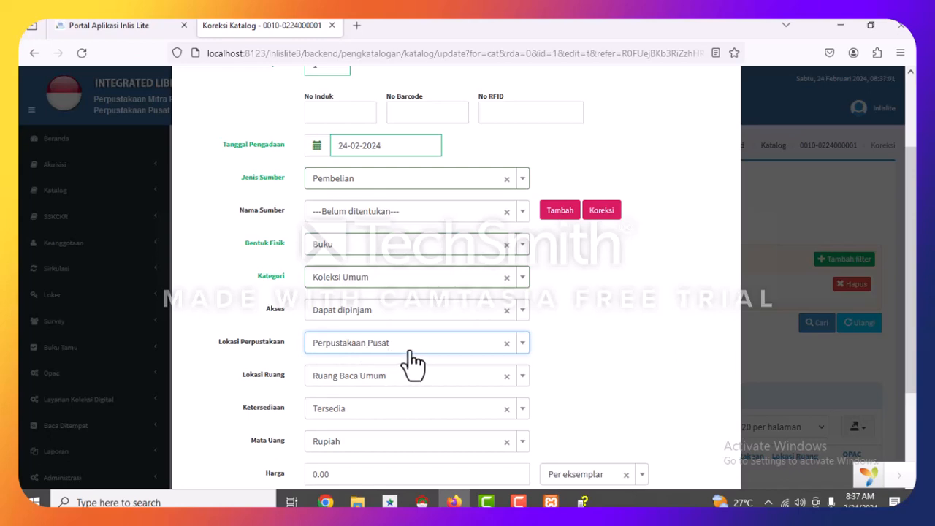
scroll(376, 387, "down", 3)
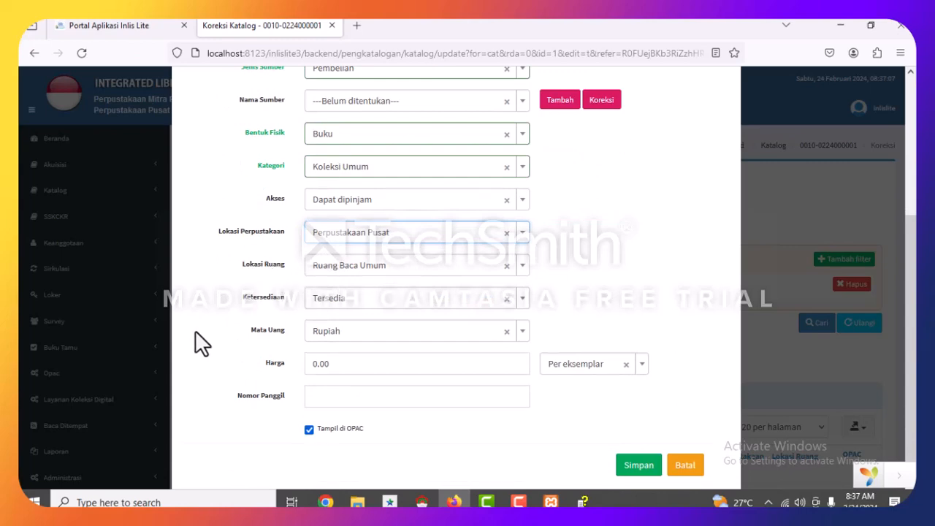
left_click(417, 306)
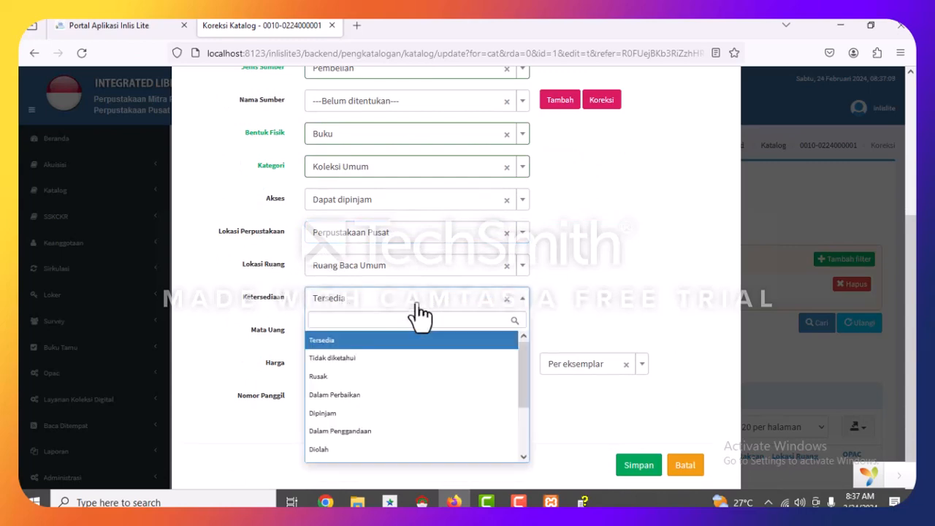
left_click(419, 303)
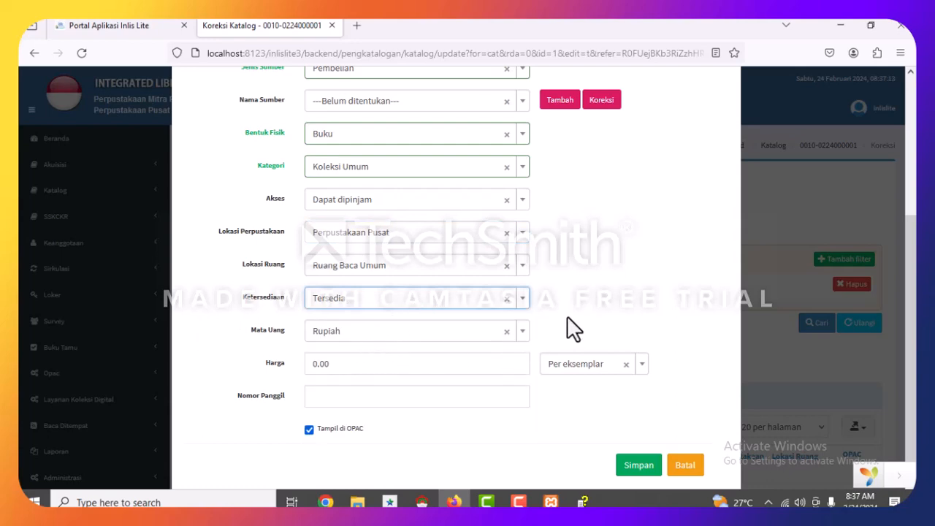
left_click(604, 309)
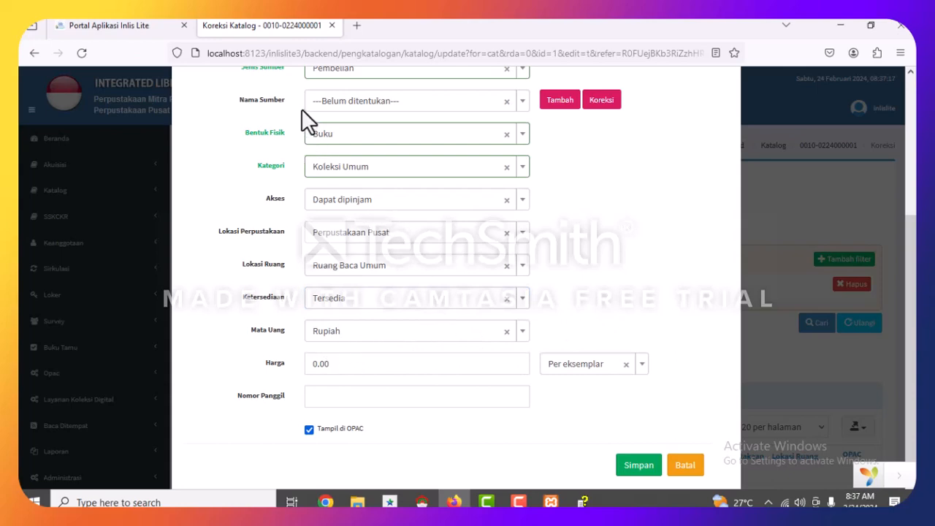
Enter price 20,000.00 and call number 813 SUB a for the copy.
left_click(333, 363)
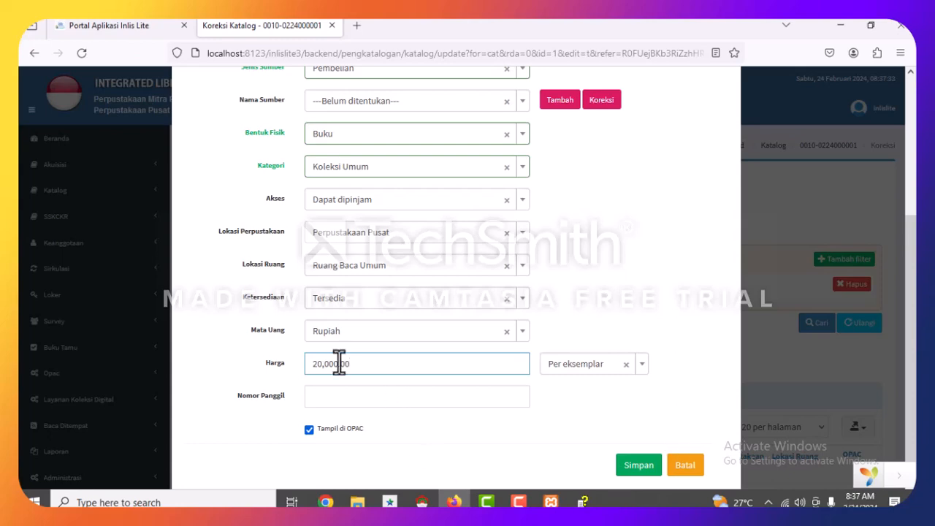
left_click(422, 420)
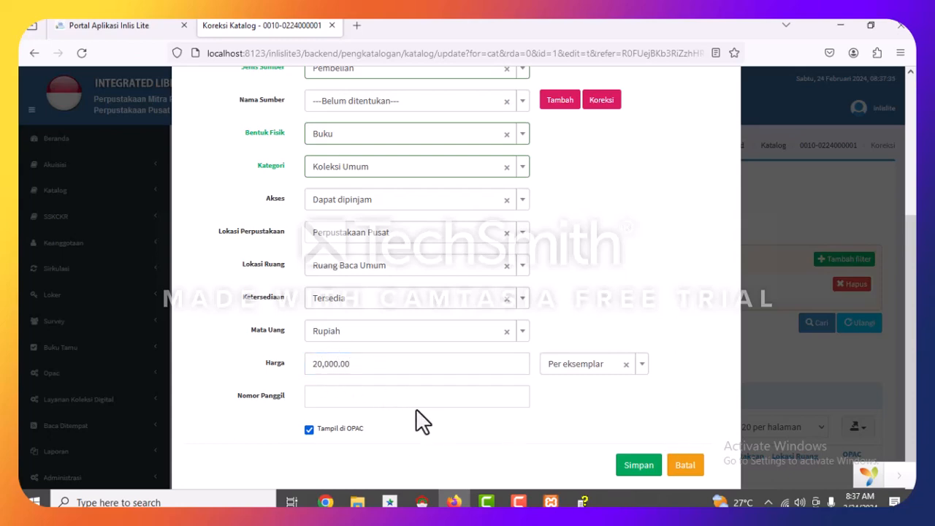
left_click(332, 399)
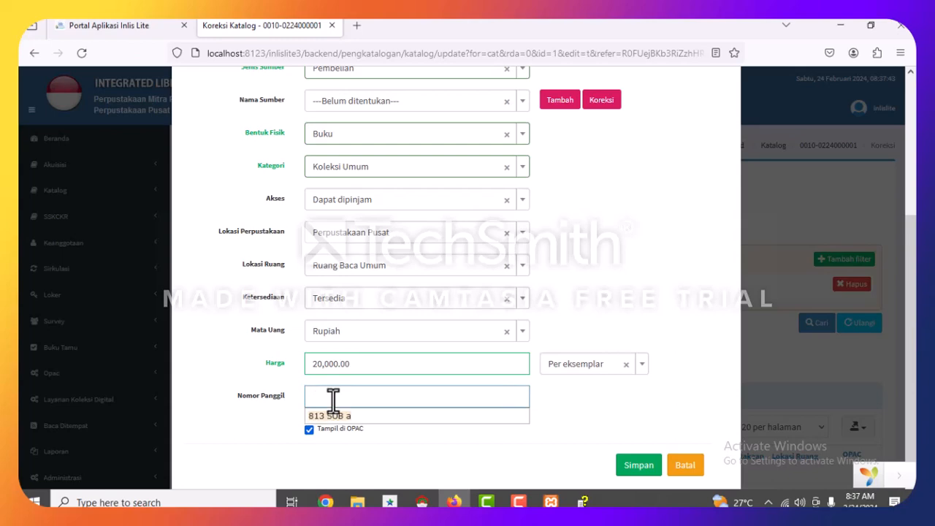
left_click(377, 419)
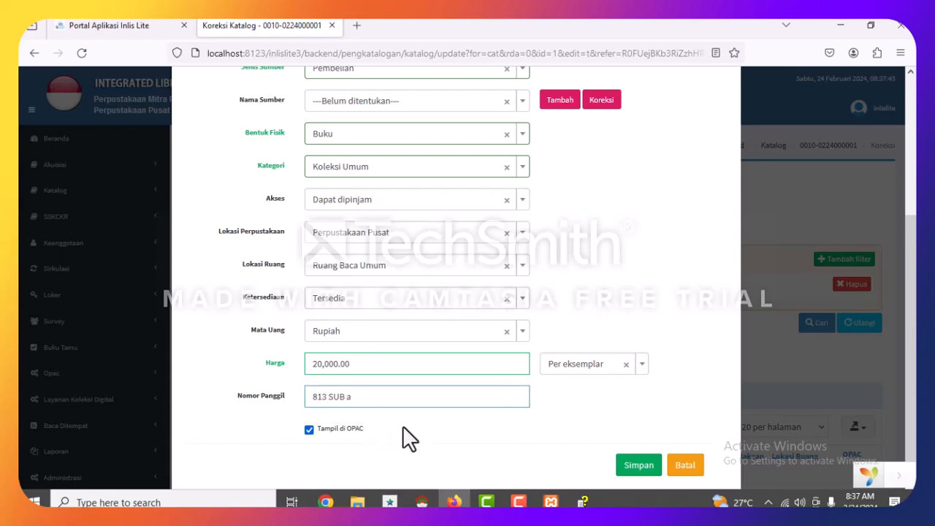
Save the new copy and switch to the INLIS portal tab.
left_click(627, 475)
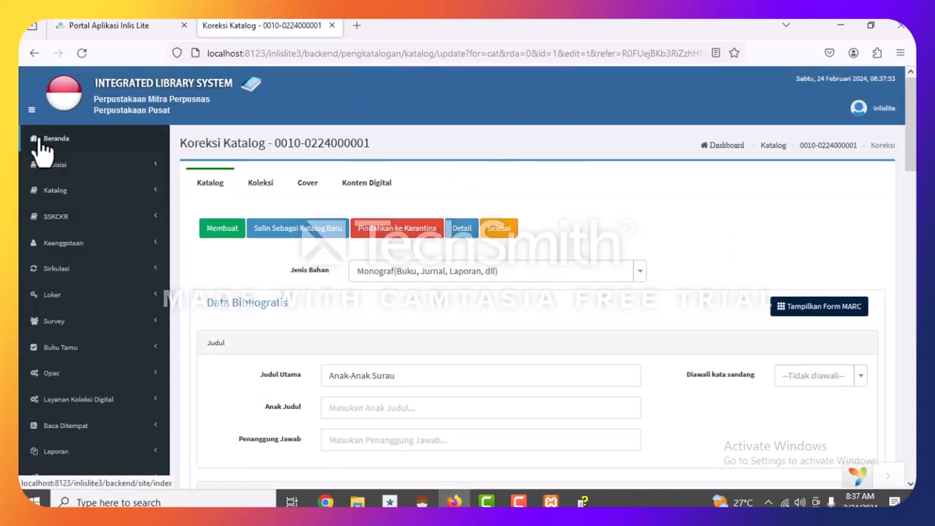
left_click(94, 25)
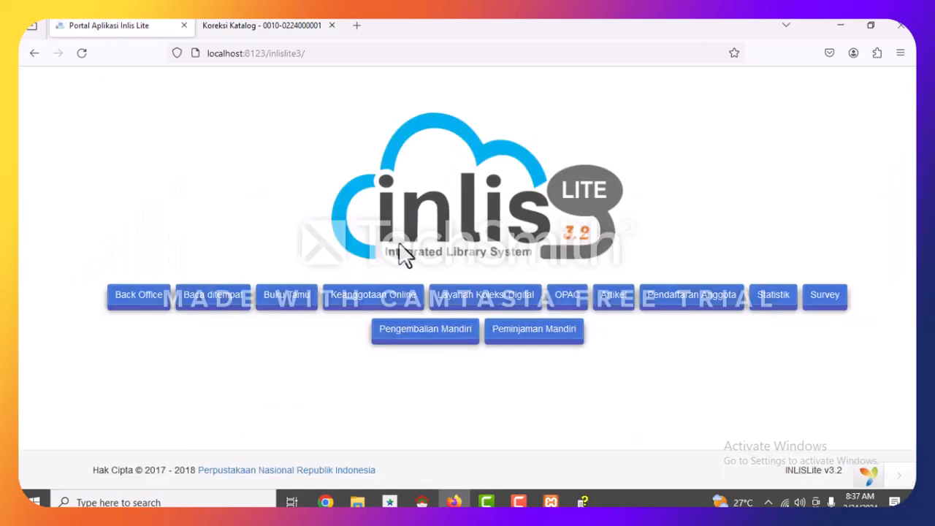
left_click(219, 26)
left_click(134, 27)
View Anak-Anak Surau in the OPAC, check its 813 SUB a copy, then return to Koreksi Katalog.
left_click(575, 300)
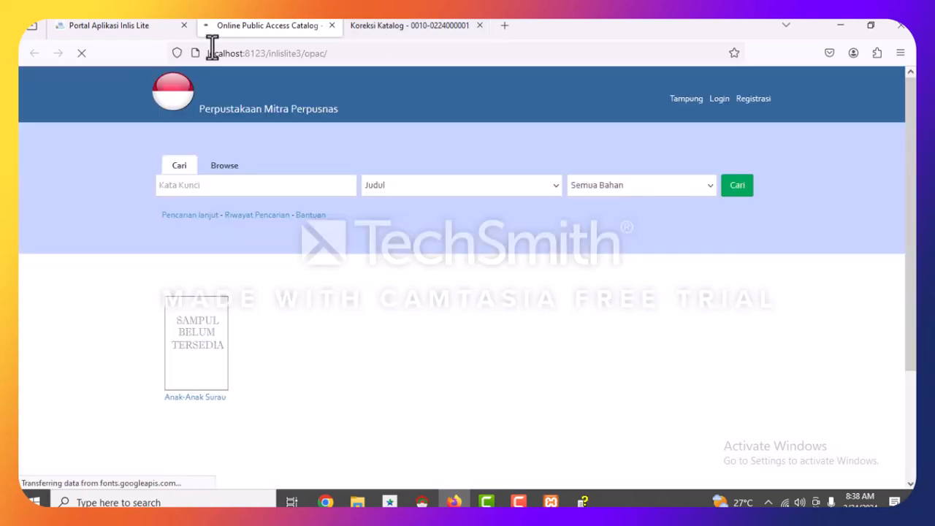
left_click(197, 400)
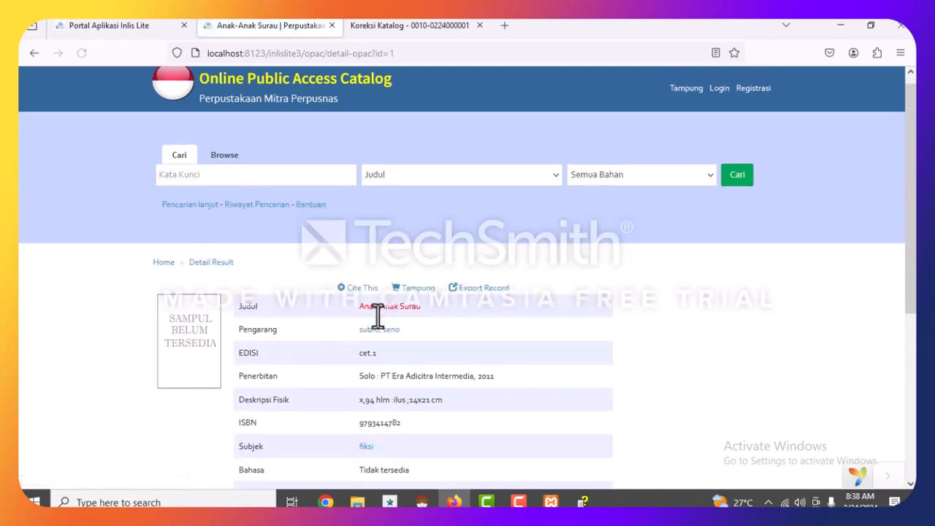
scroll(375, 319, "down", 3)
scroll(347, 197, "up", 3)
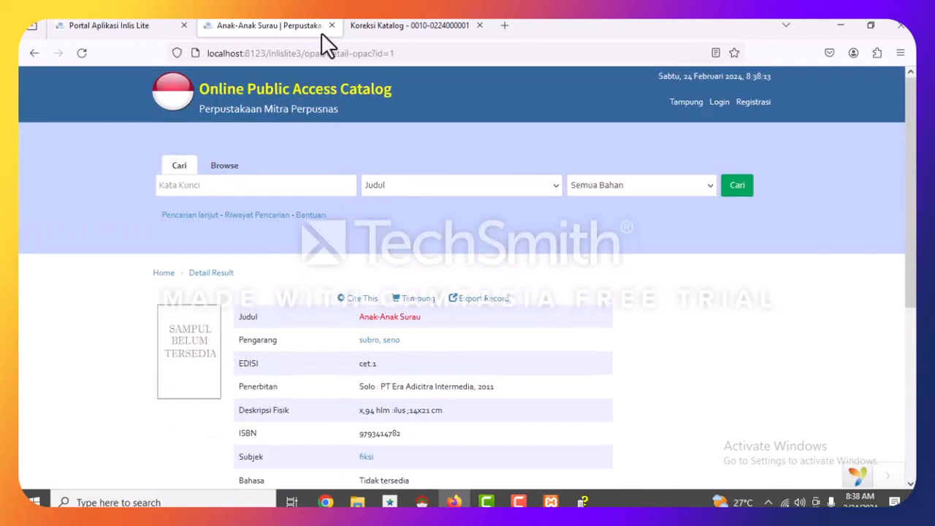
scroll(208, 306, "down", 5)
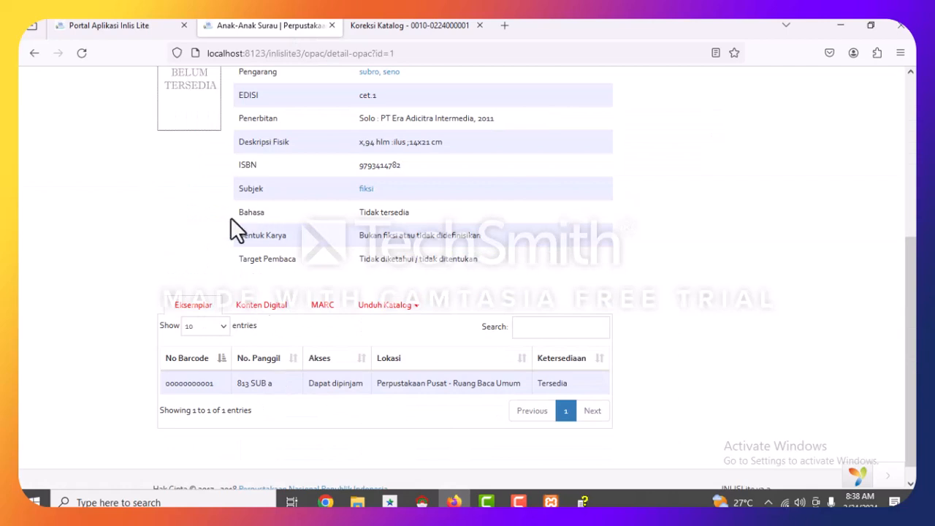
scroll(231, 219, "up", 2)
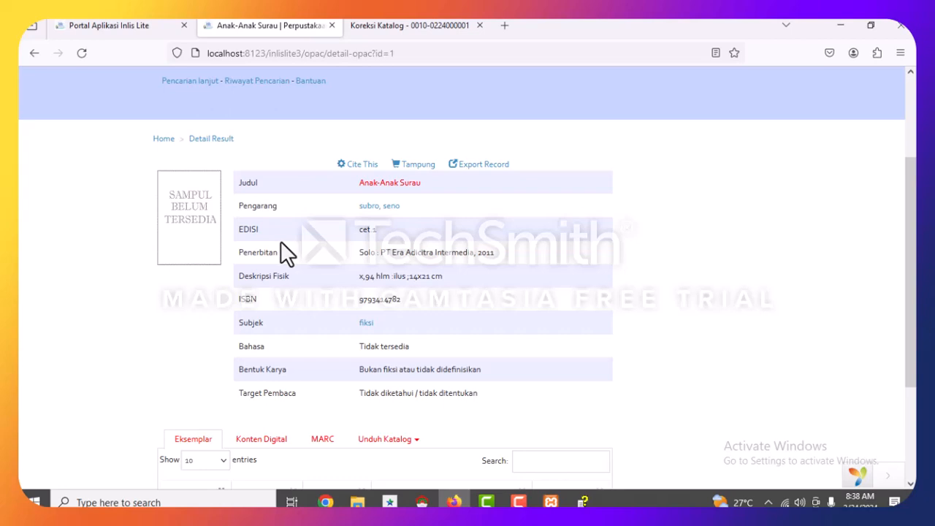
scroll(236, 220, "up", 2)
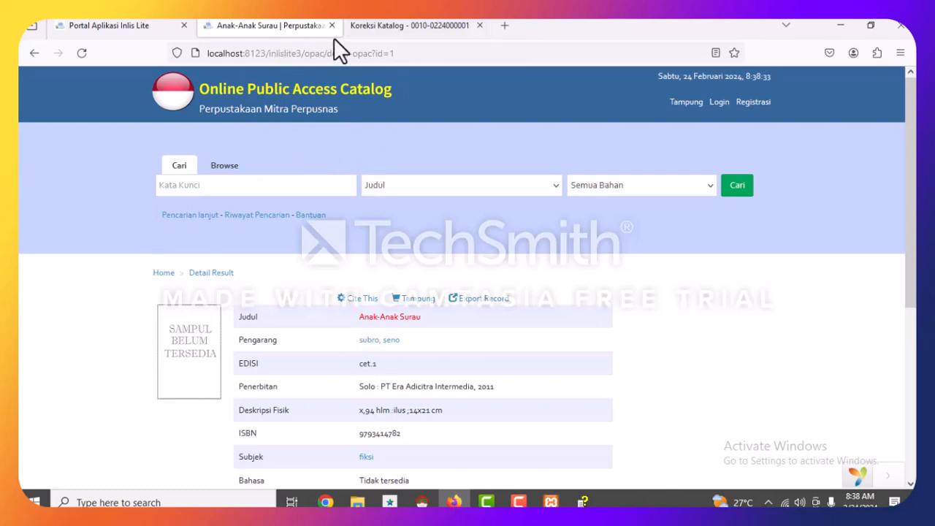
left_click(406, 30)
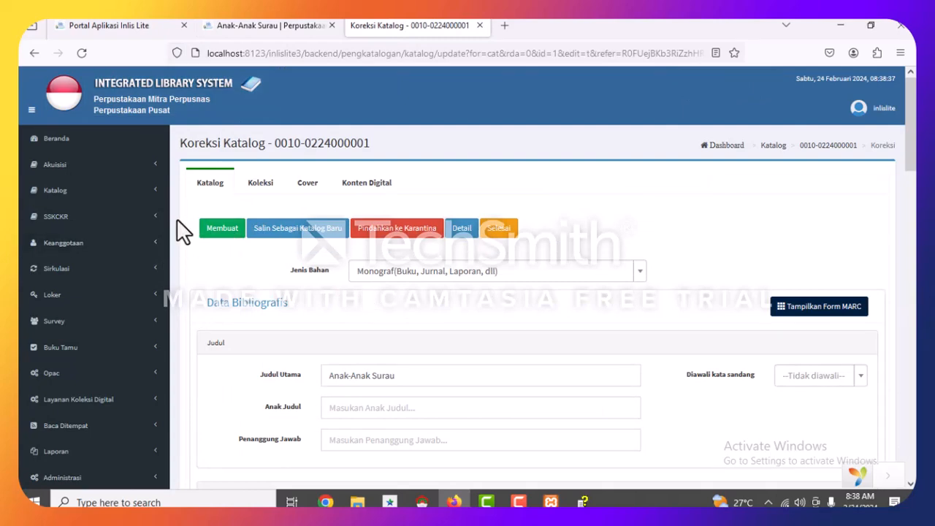
Select Anak-Anak Surau in Daftar Katalog and print its 1. Utama catalog card to KartuKatalog_20240224083904.doc.
left_click(58, 193)
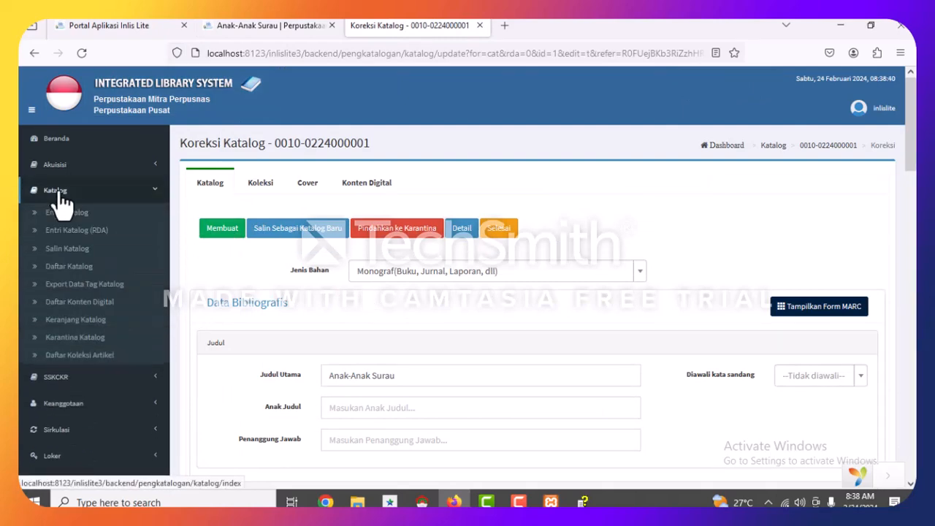
left_click(67, 266)
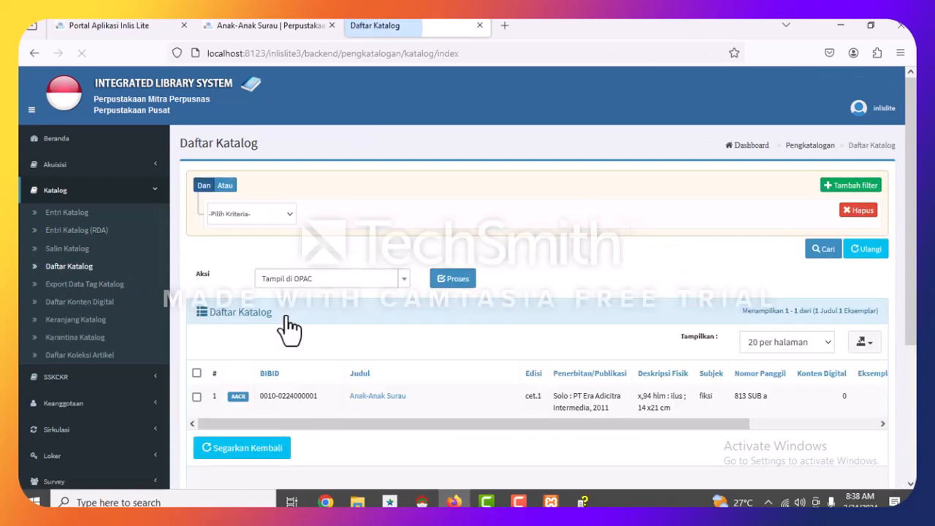
scroll(517, 365, "down", 2)
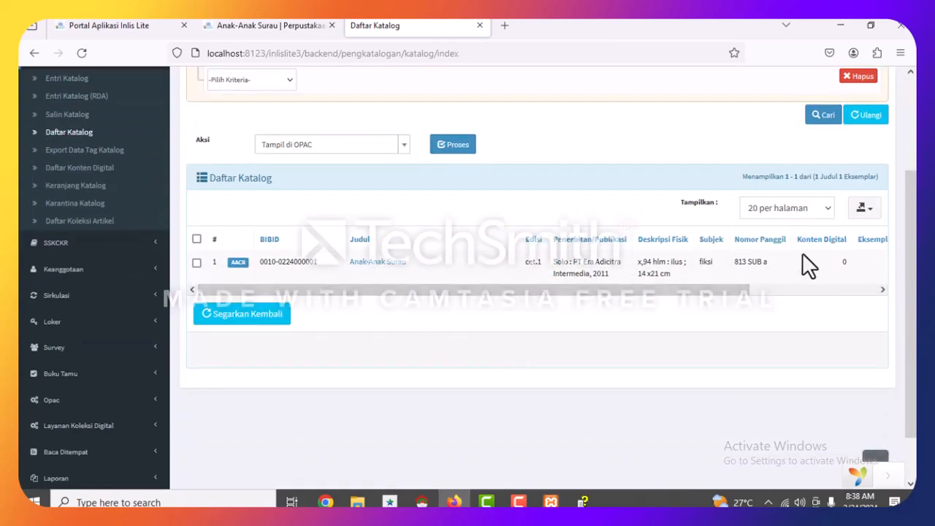
left_click(198, 262)
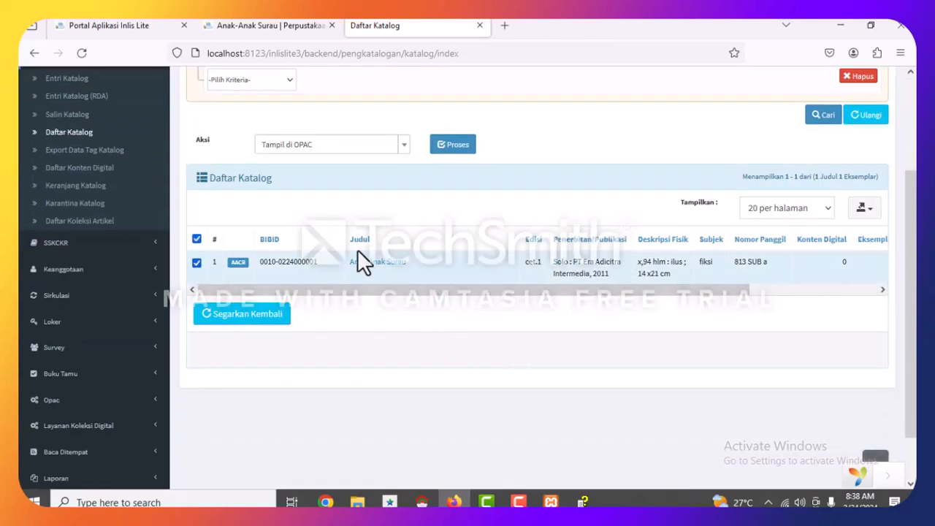
left_click(383, 147)
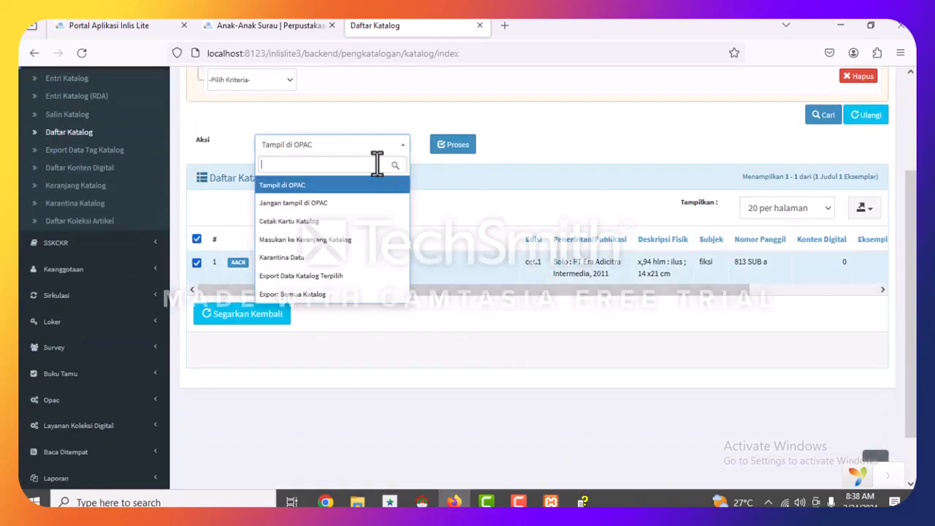
left_click(320, 221)
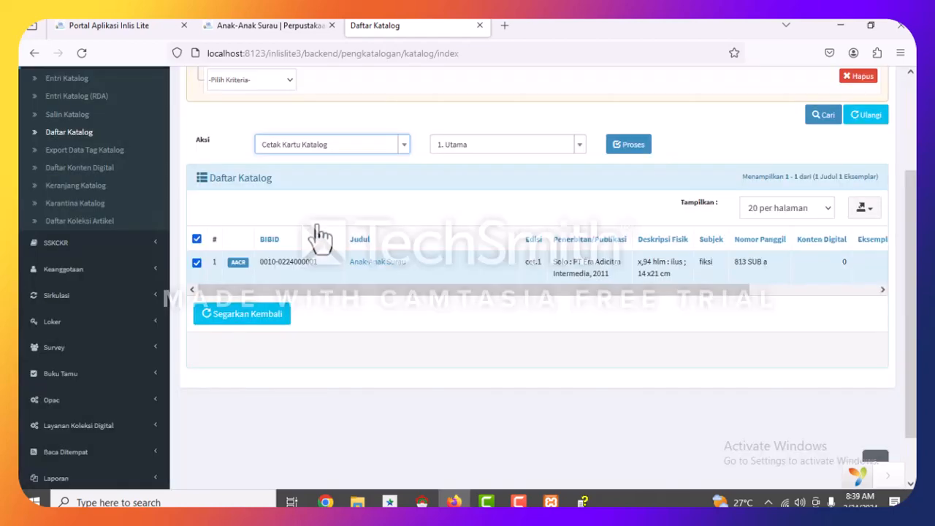
left_click(623, 145)
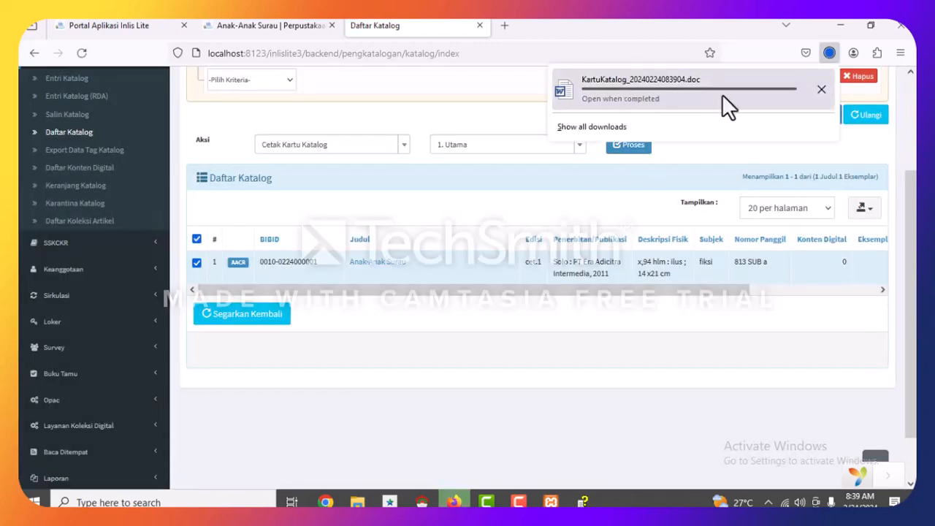
Open the Anak-Anak Surau catalog card in Word, dismiss the activation notice, review it, and close Word.
left_click(654, 87)
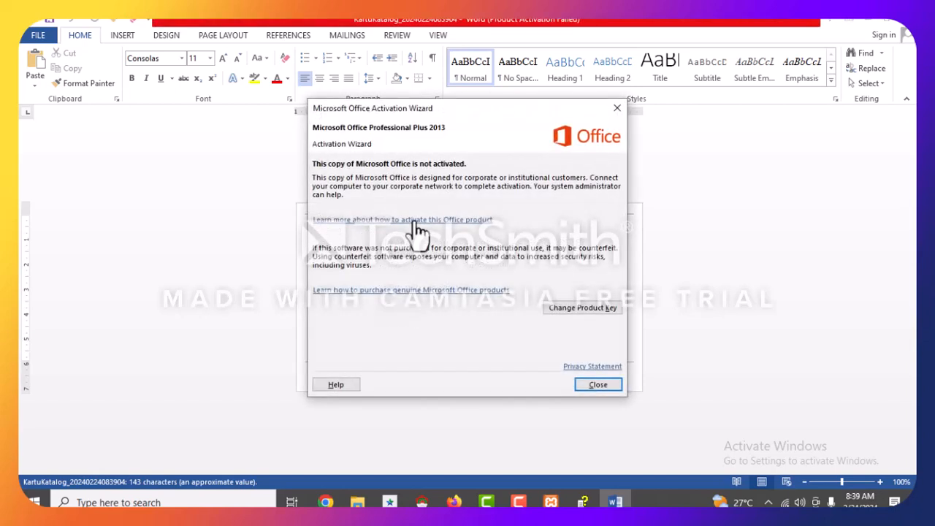
left_click(597, 385)
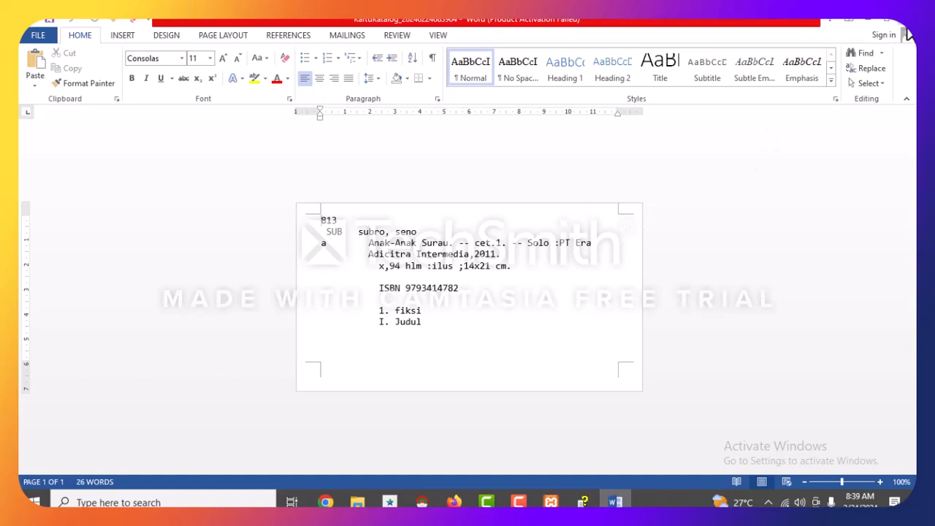
left_click(905, 22)
scroll(328, 263, "up", 3)
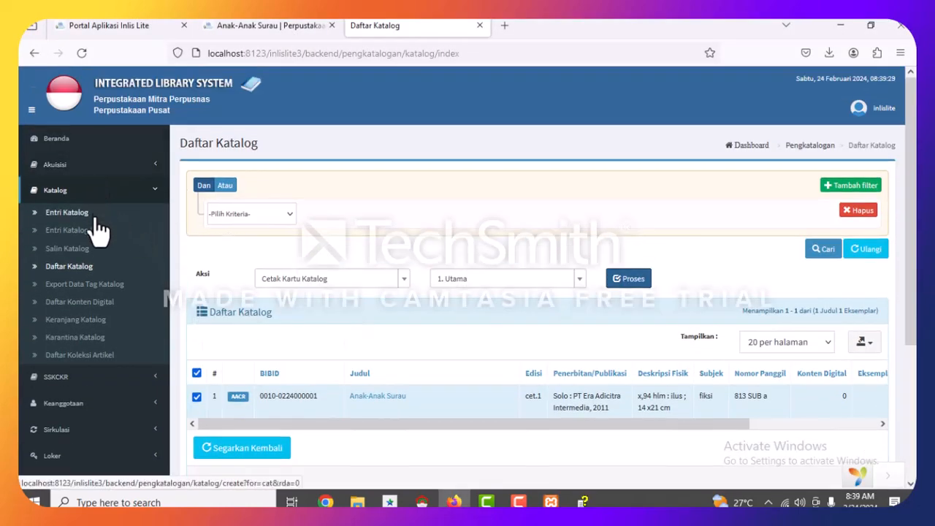
Open the Keanggotaan > Entri Anggota form, briefly viewing and closing the population records list.
left_click(73, 404)
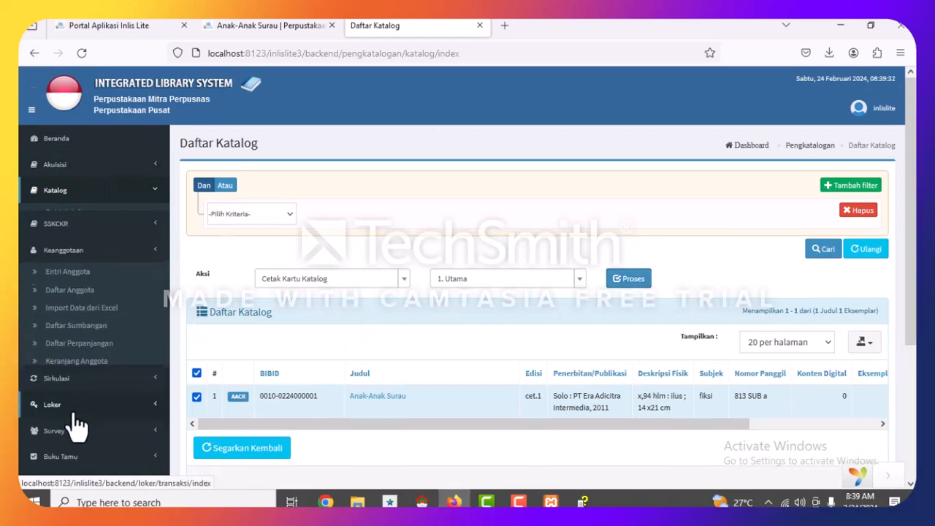
left_click(68, 265)
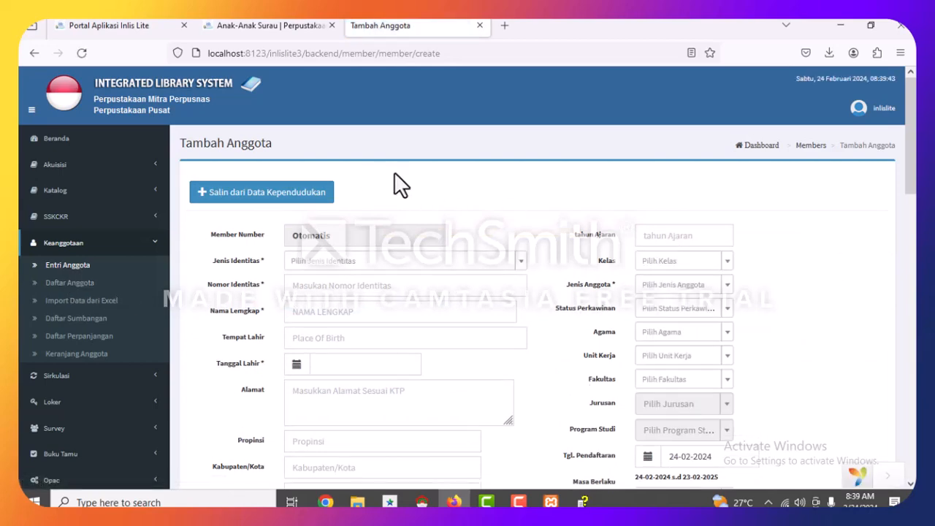
scroll(417, 187, "down", 5)
scroll(380, 201, "up", 5)
left_click(309, 197)
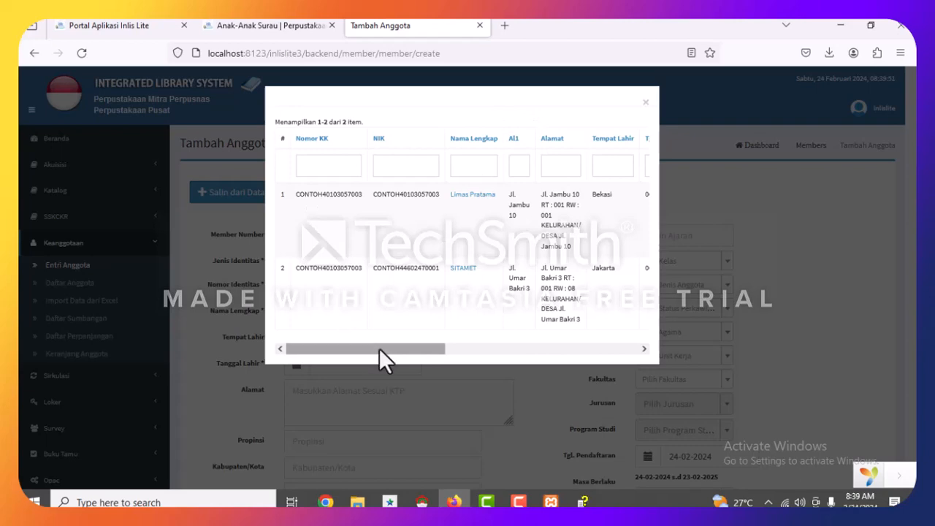
left_click_drag(379, 349, 615, 373)
left_click(645, 108)
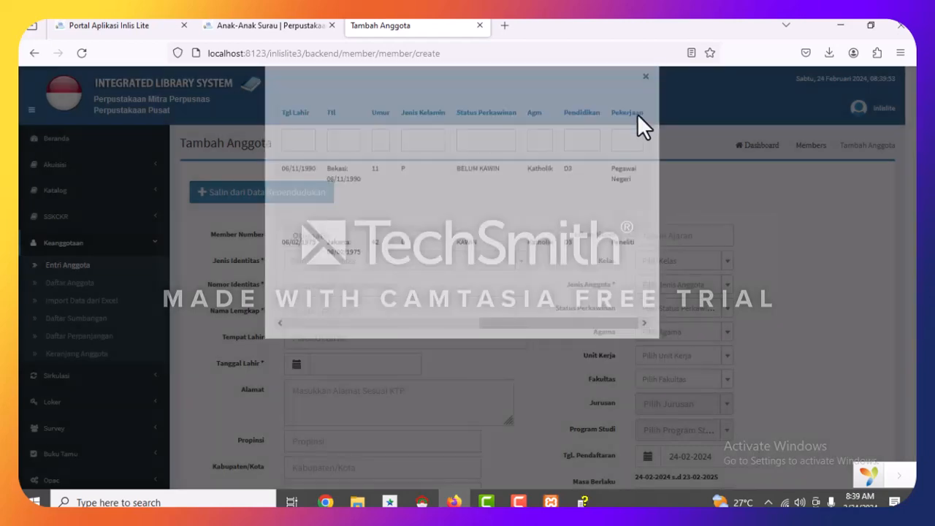
scroll(363, 278, "down", 1)
scroll(343, 259, "up", 1)
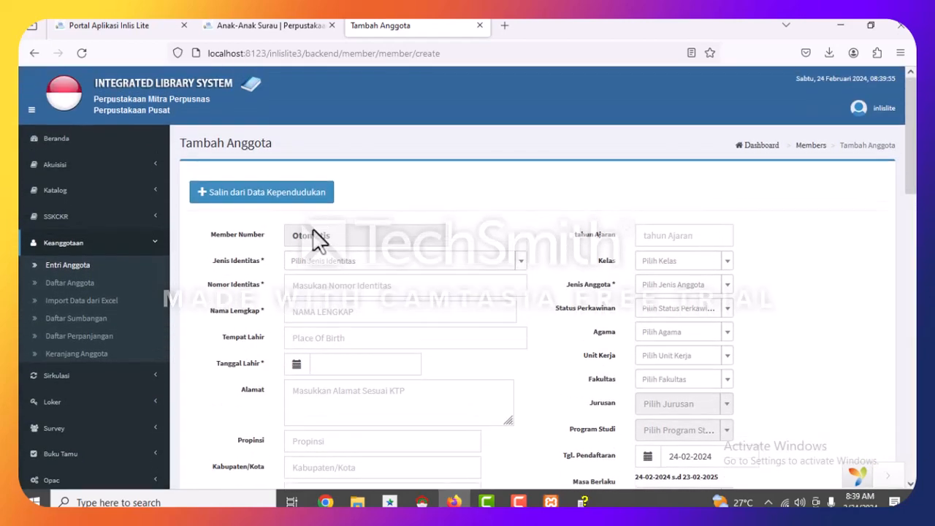
Set identity type KARTU PELAJAR with identity number 12345, and enter the member's full name.
left_click(313, 263)
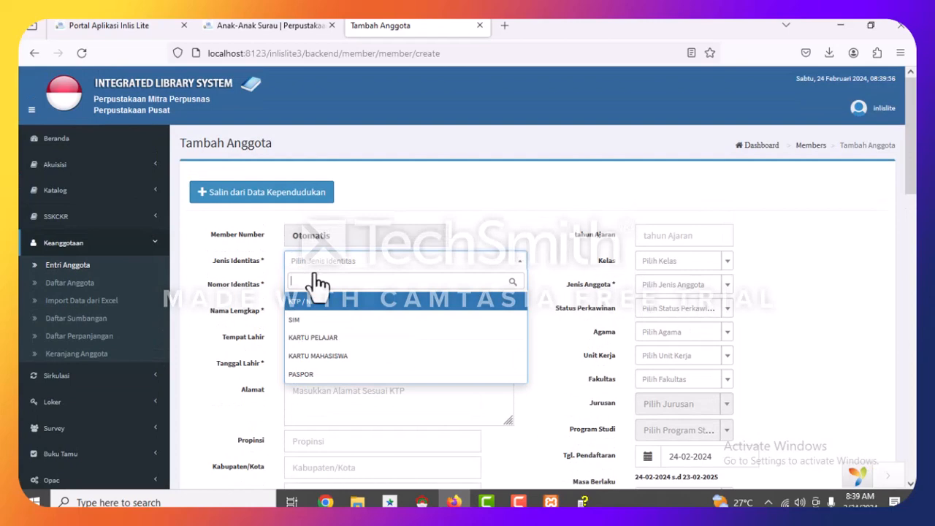
left_click(334, 338)
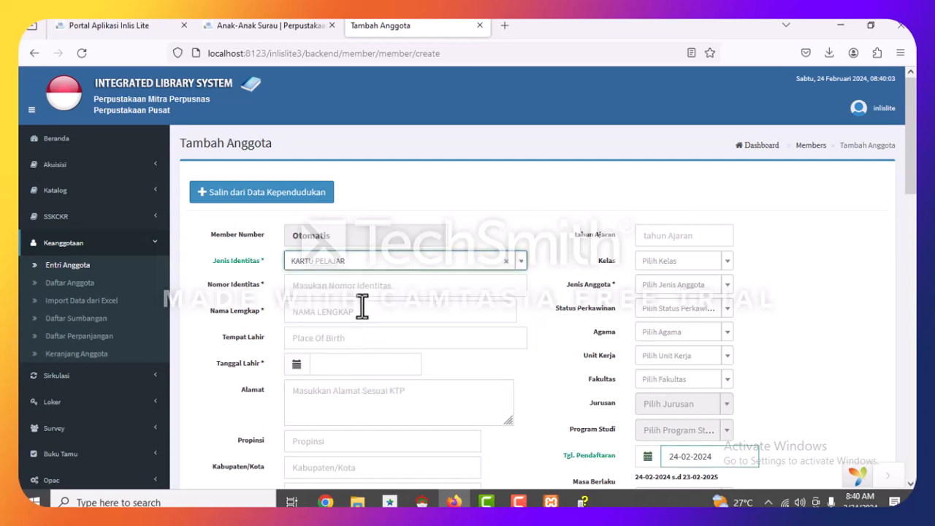
left_click(330, 264)
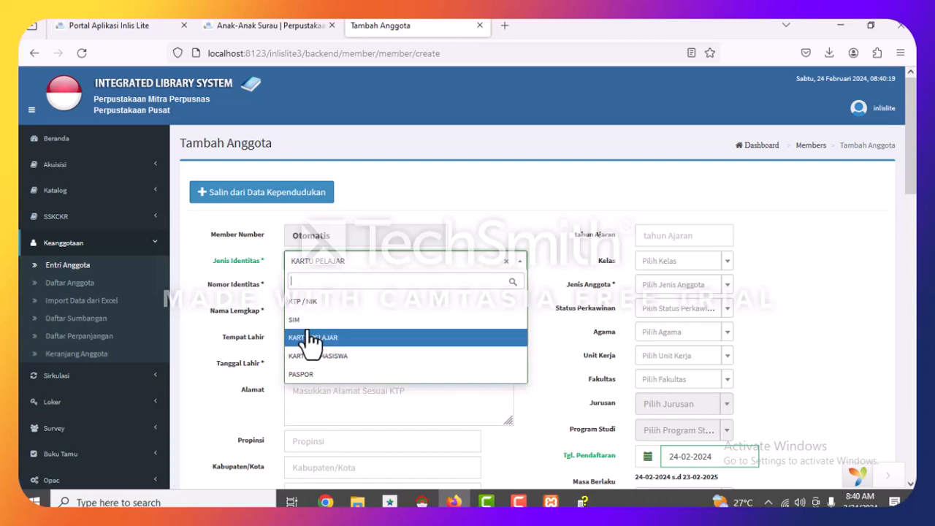
left_click(484, 227)
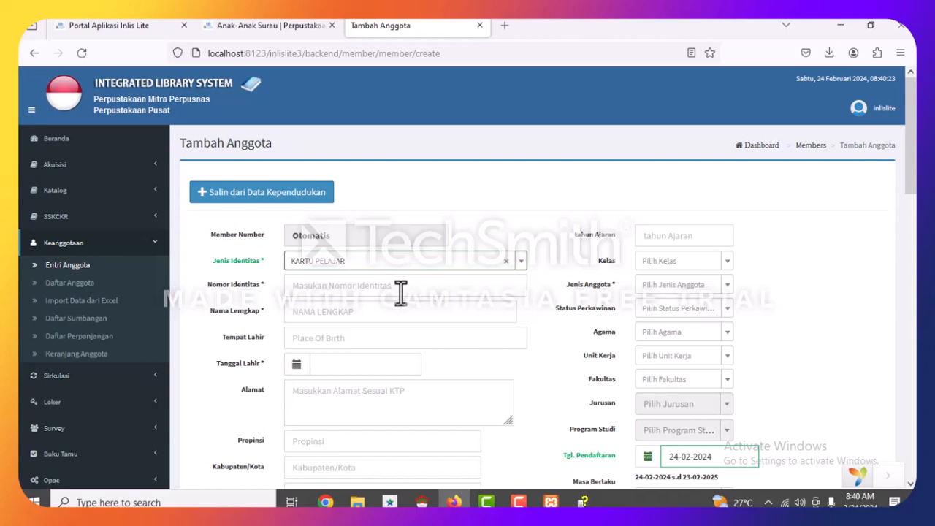
left_click(343, 284)
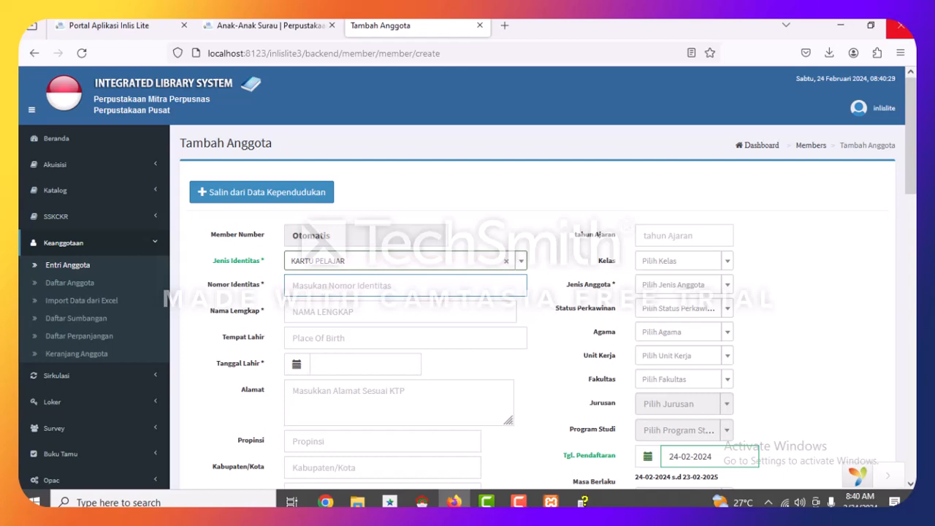
type("12345")
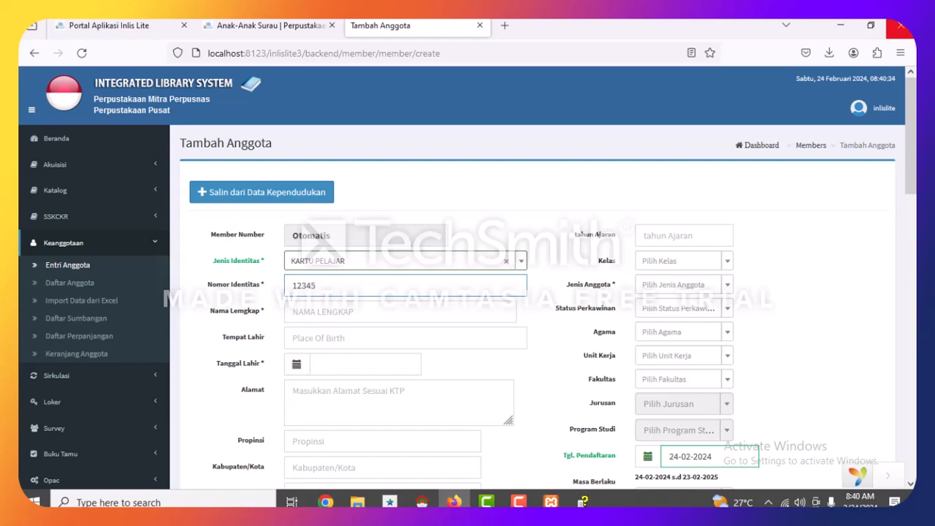
left_click(424, 315)
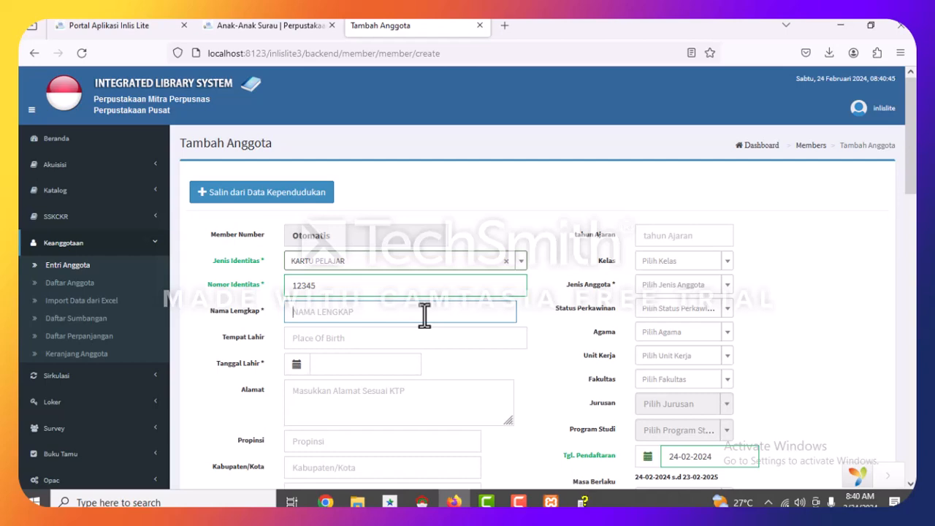
type("WAFDA")
Enter birthplace surakarta and pick birth date 01-01-2014 in the calendar.
left_click(347, 338)
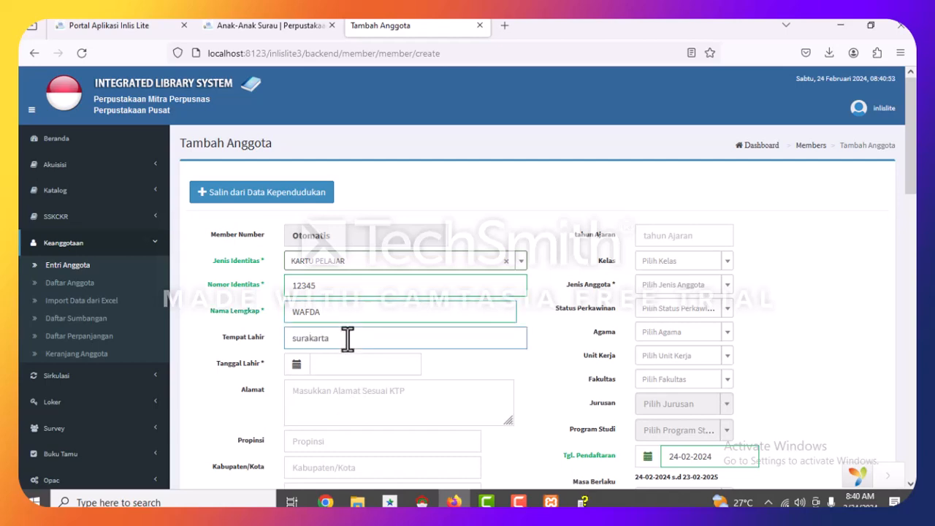
scroll(347, 337, "down", 3)
left_click(350, 231)
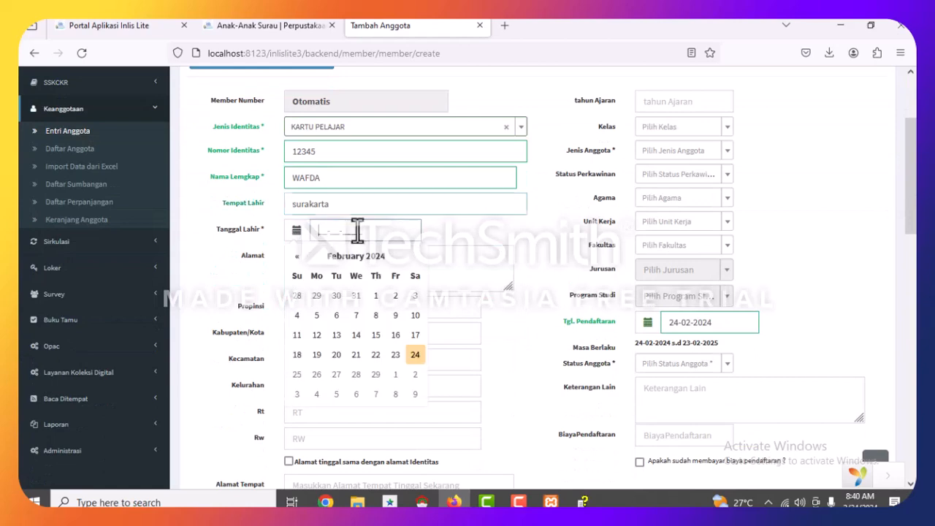
left_click(378, 262)
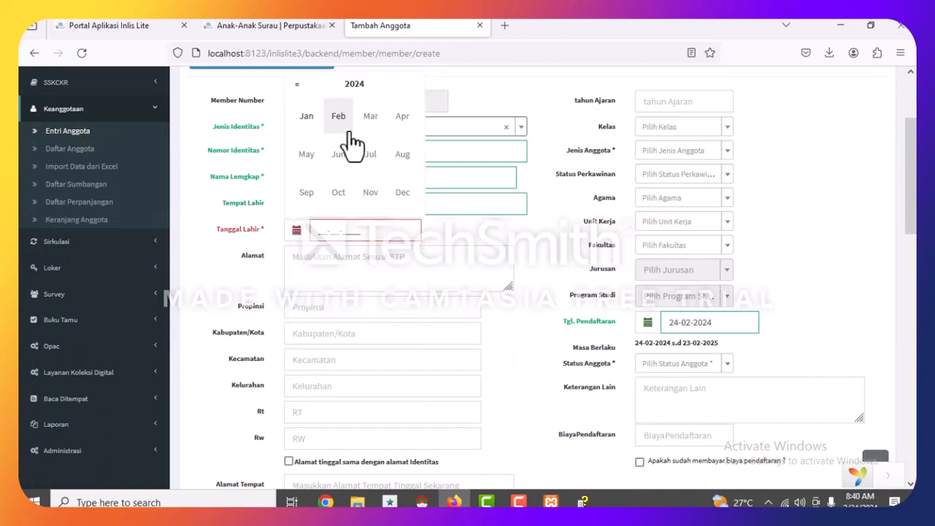
left_click(353, 87)
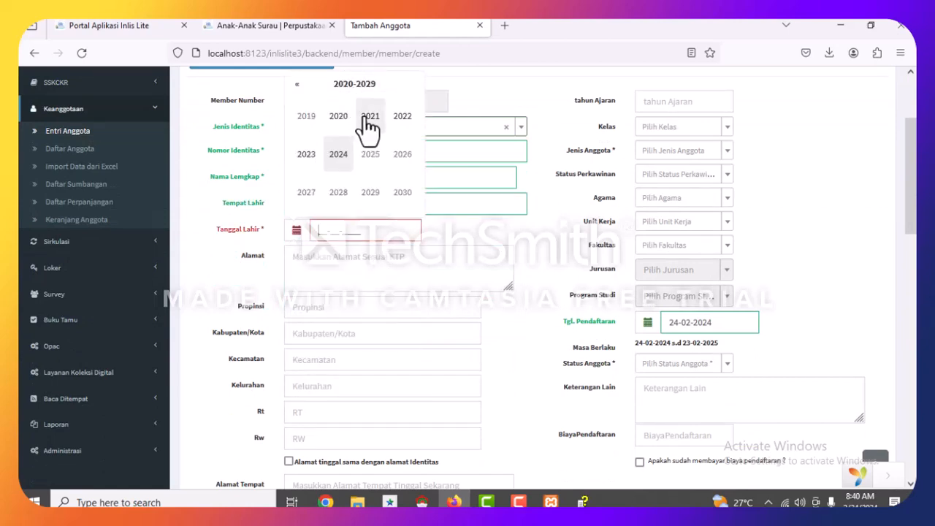
left_click(297, 84)
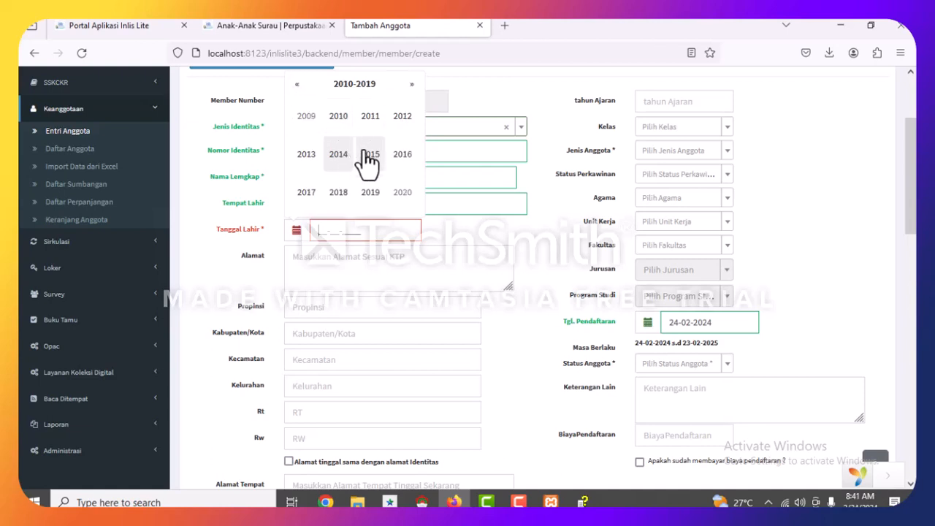
left_click(342, 156)
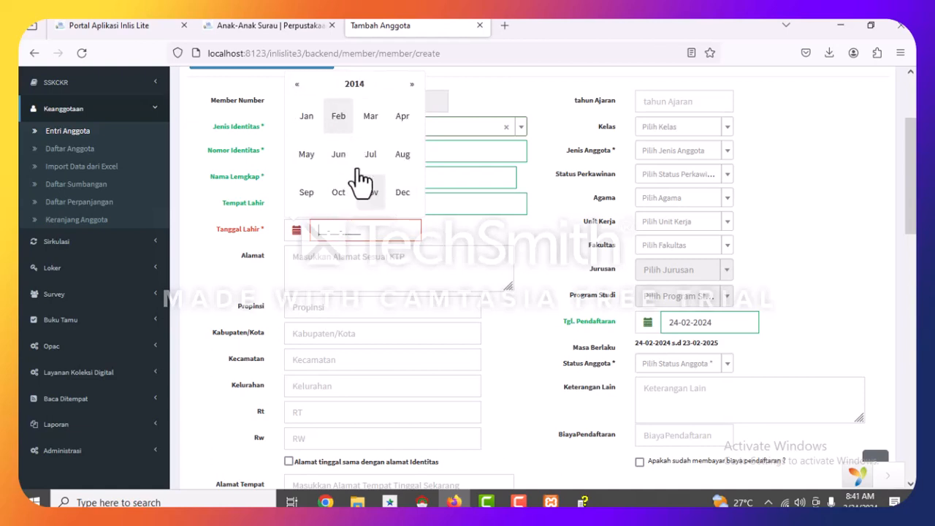
left_click(316, 121)
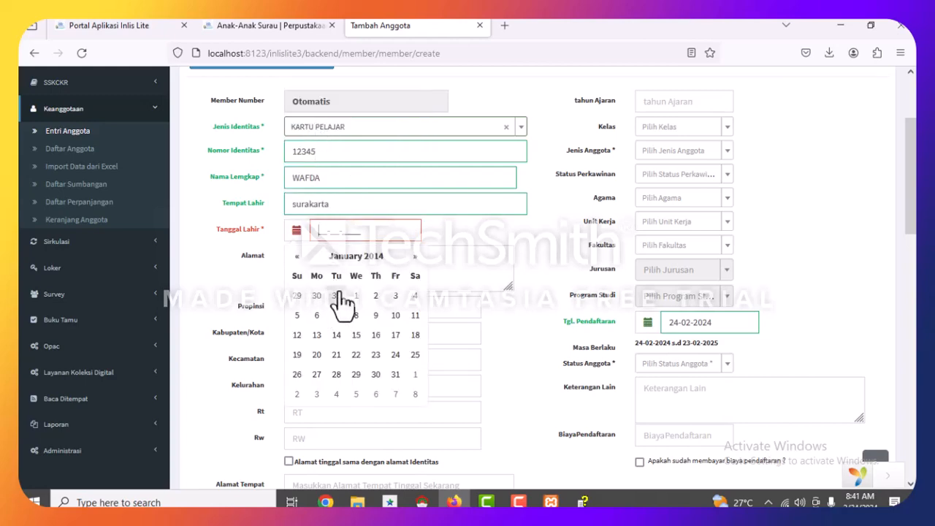
left_click(354, 296)
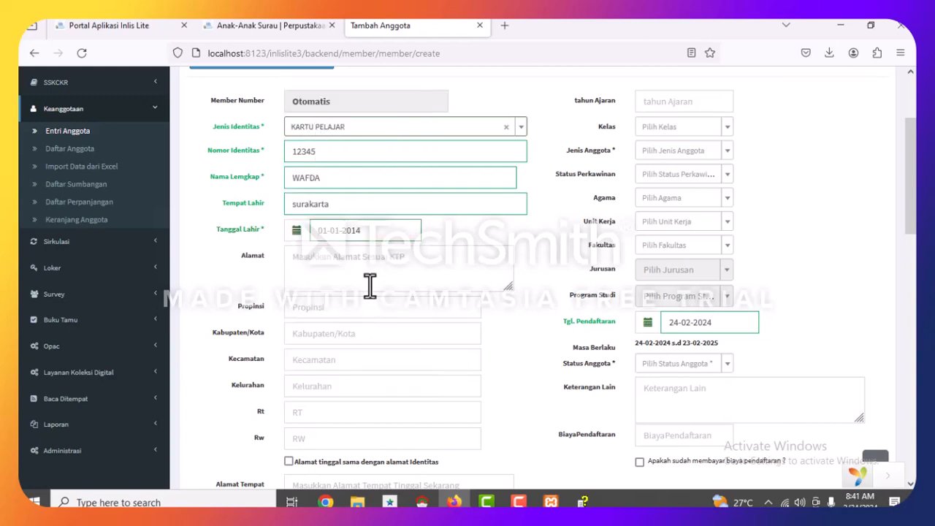
left_click(402, 267)
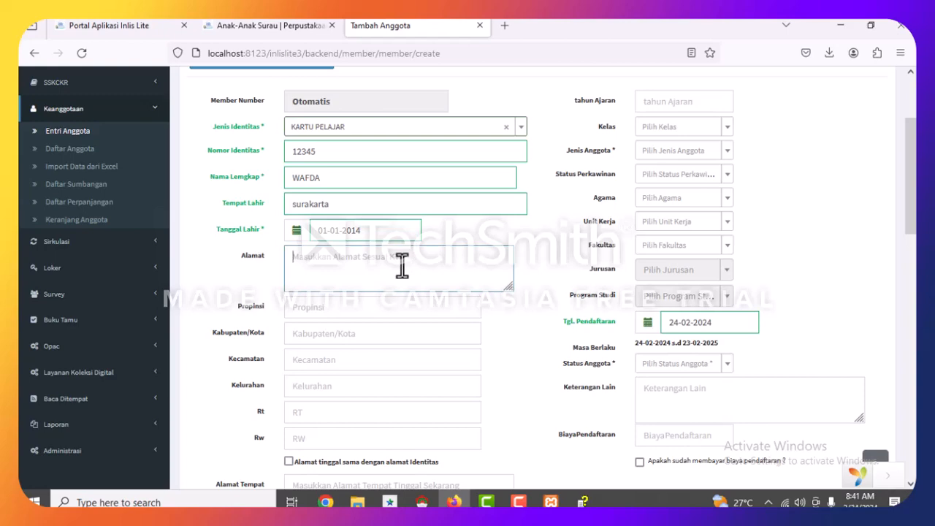
Enter the member's street address and set the province to Jawa Tengah.
type("jl")
left_click(393, 307)
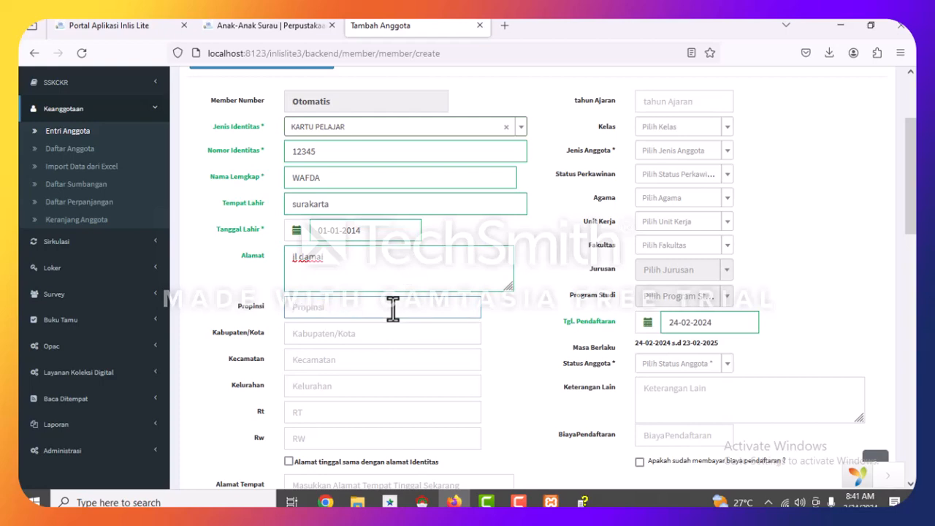
type("jawa tebo")
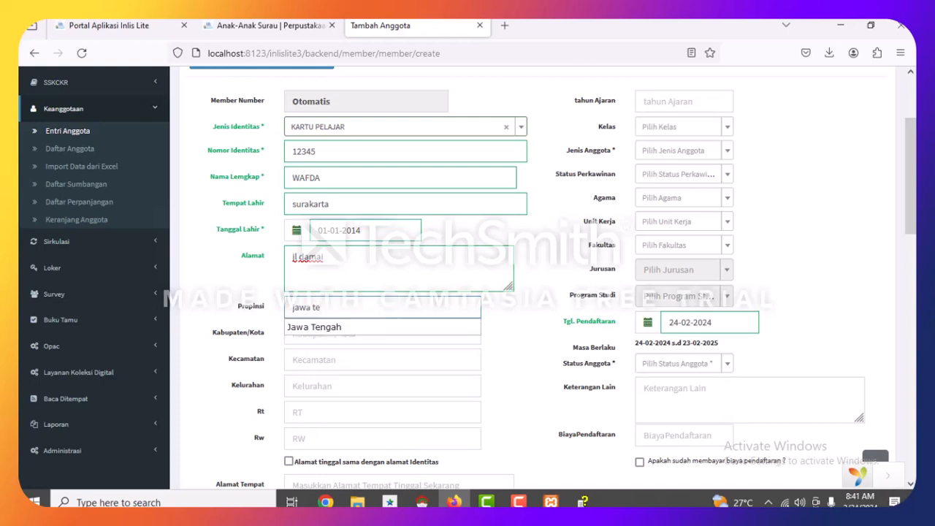
left_click(355, 326)
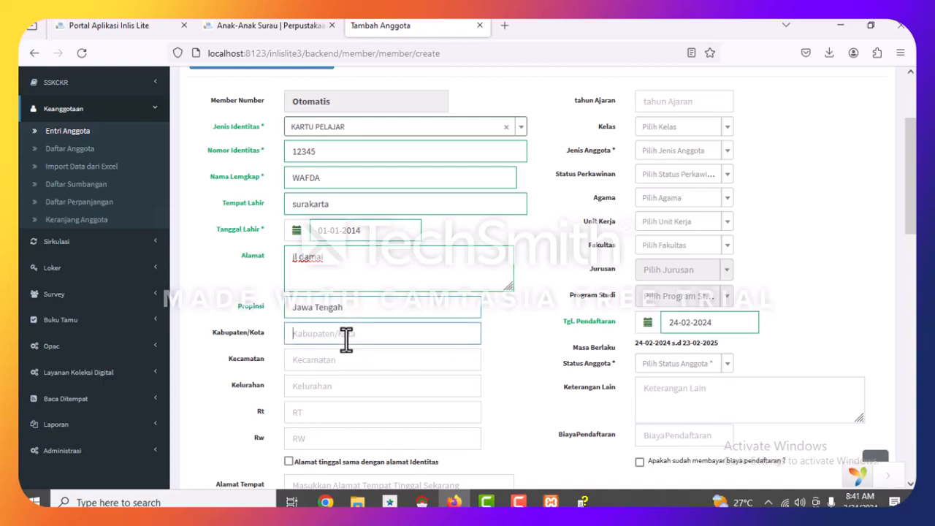
Set regency Kota Surakarta, district and village colomadu, and RT 01.
type("sura")
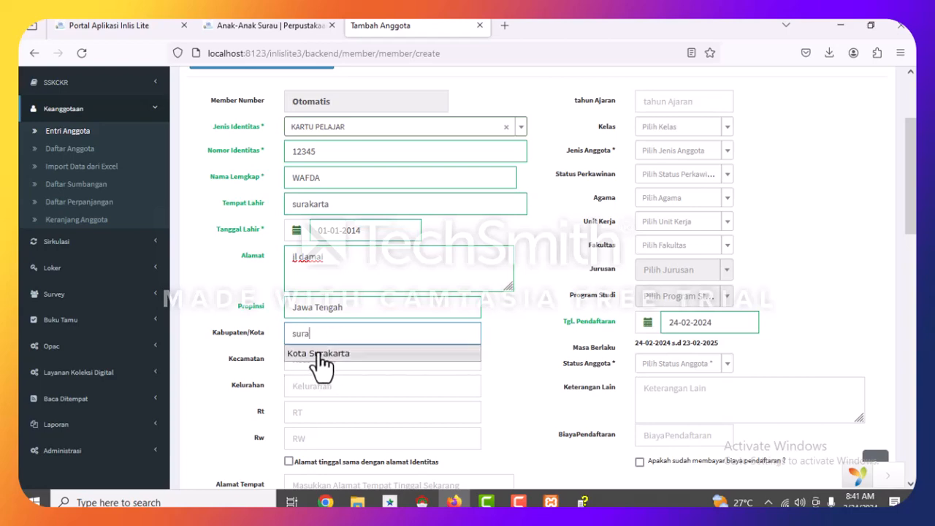
left_click(322, 353)
left_click(320, 355)
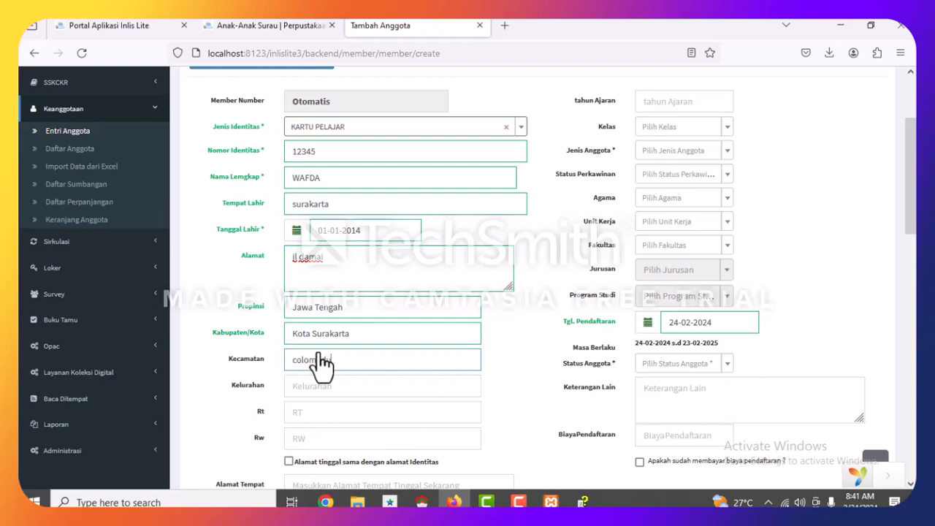
left_click(334, 386)
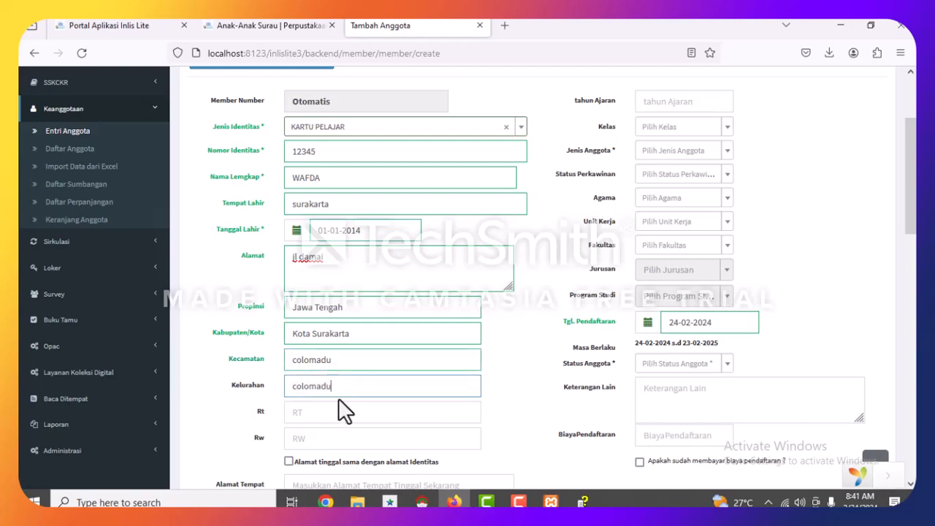
left_click(310, 412)
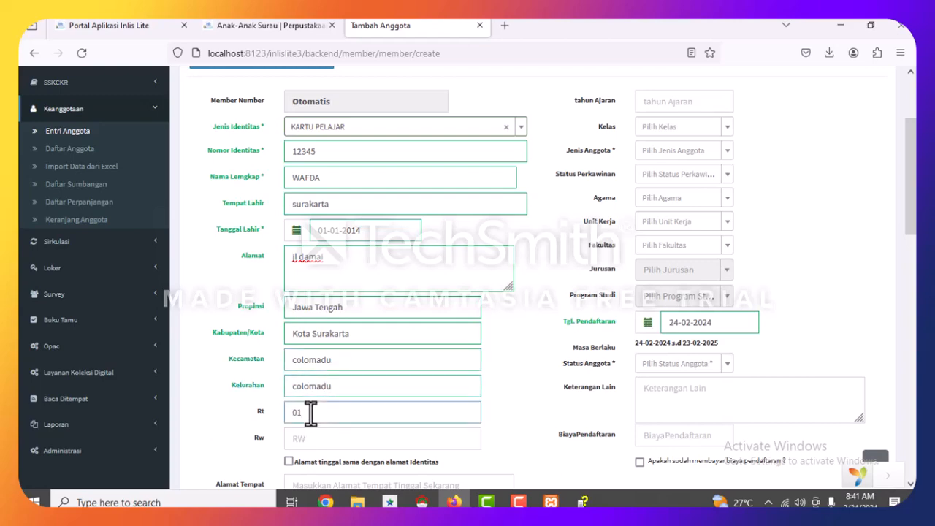
key("Tab")
Fill in RW, copy the identity address to the current address, and enter the student's mobile number.
type("0")
scroll(314, 412, "down", 3)
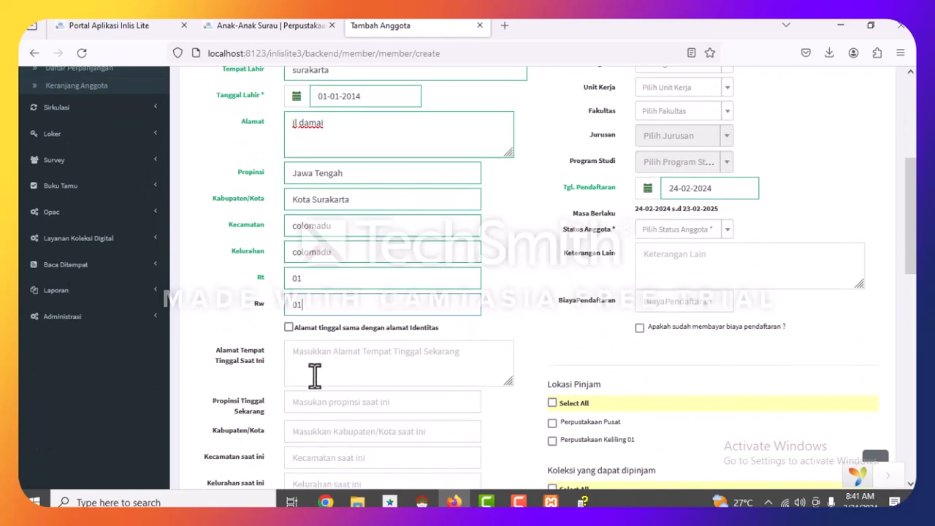
left_click(289, 327)
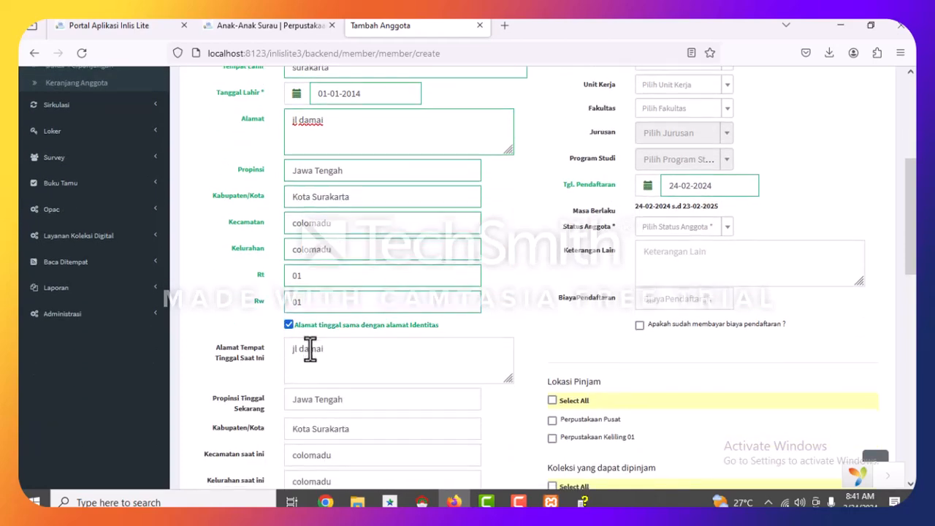
scroll(311, 349, "down", 8)
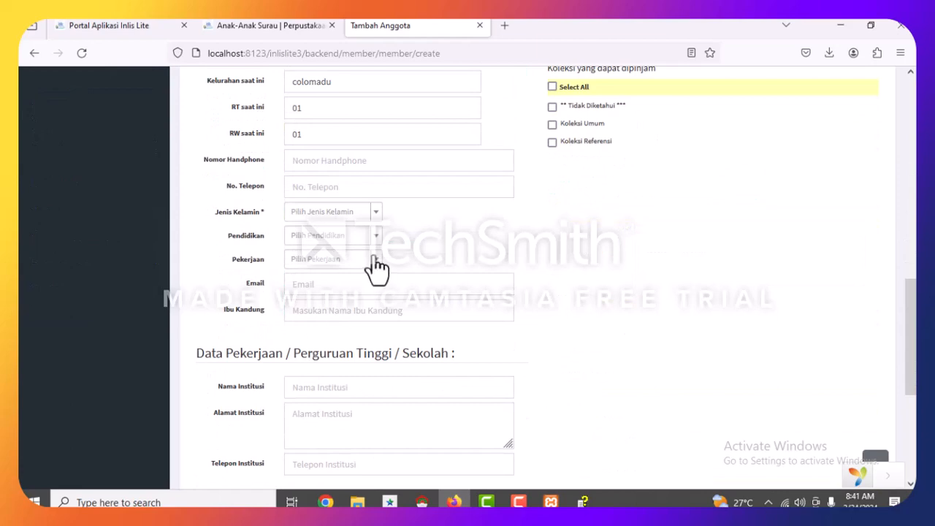
left_click(458, 162)
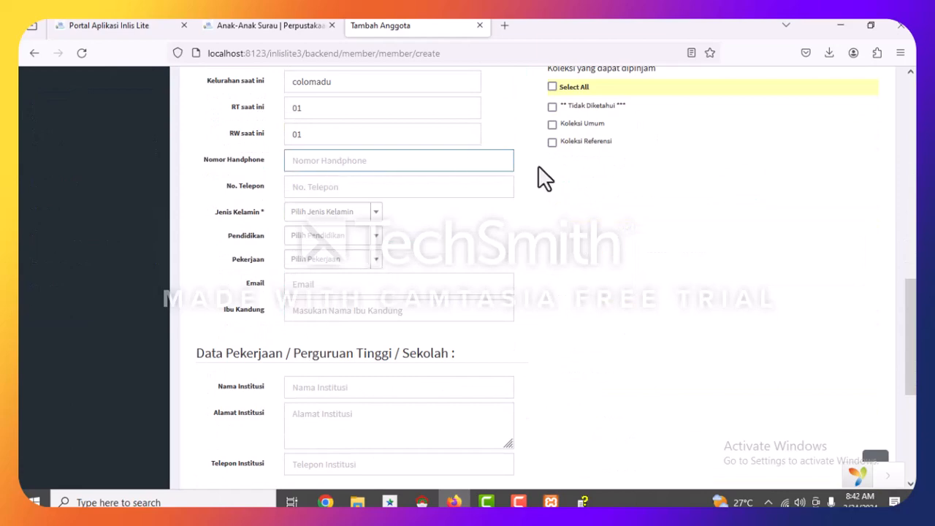
Set gender Perempuan, education SMP, and occupation Pelajar.
left_click(360, 215)
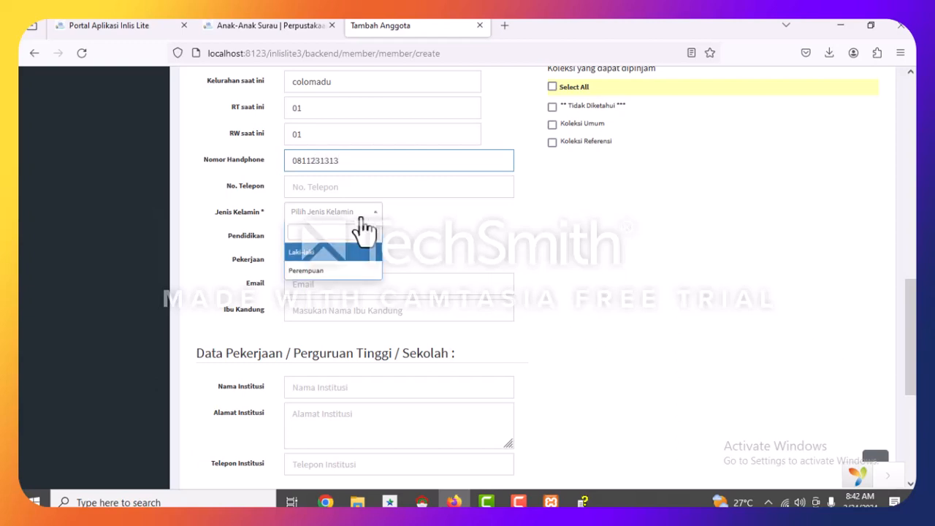
left_click(316, 270)
left_click(310, 237)
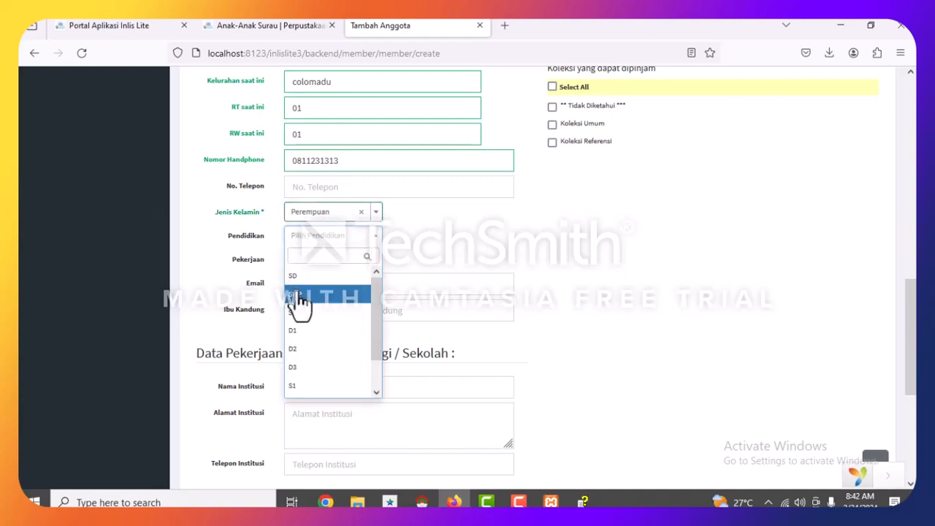
left_click(297, 296)
left_click(311, 261)
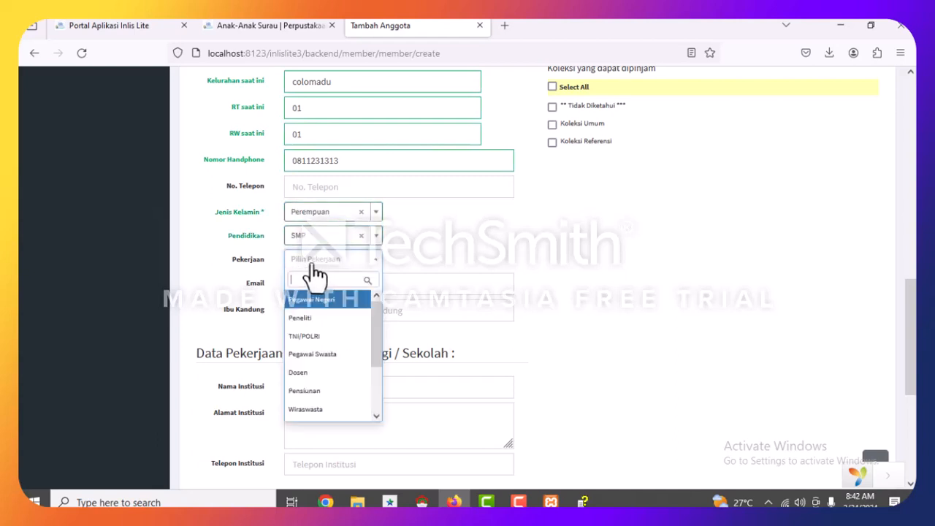
scroll(321, 408, "down", 2)
left_click(307, 392)
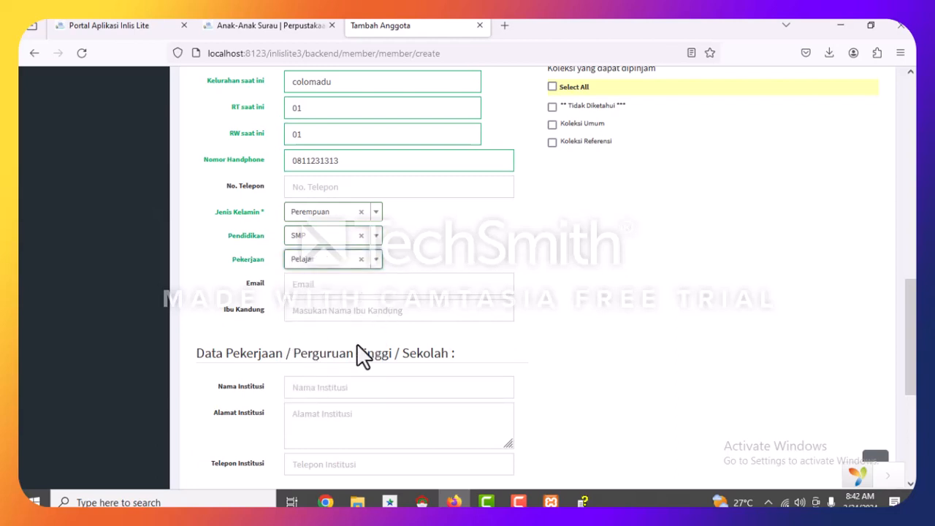
scroll(283, 244, "down", 3)
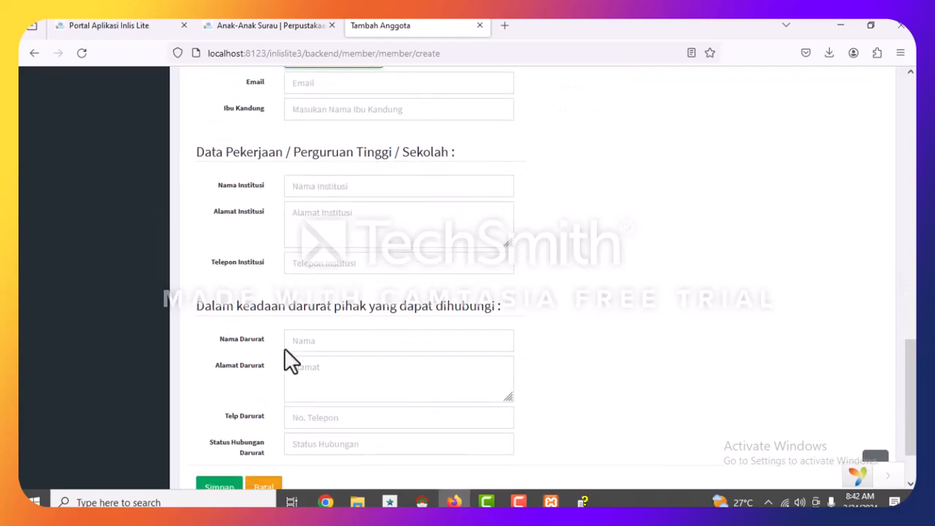
scroll(604, 349, "up", 12)
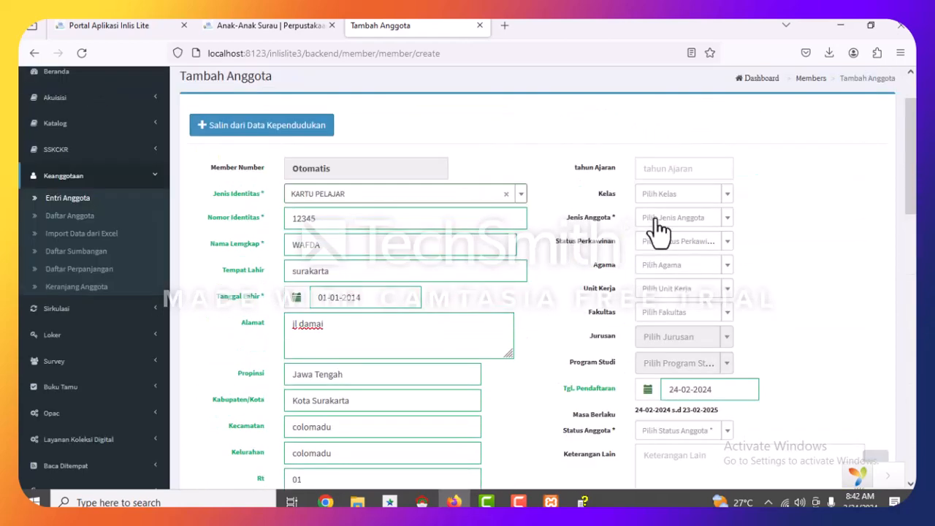
Enter academic year 2024 and choose member type Pelajar, leaving class and marital status unset.
left_click(651, 168)
type("2024")
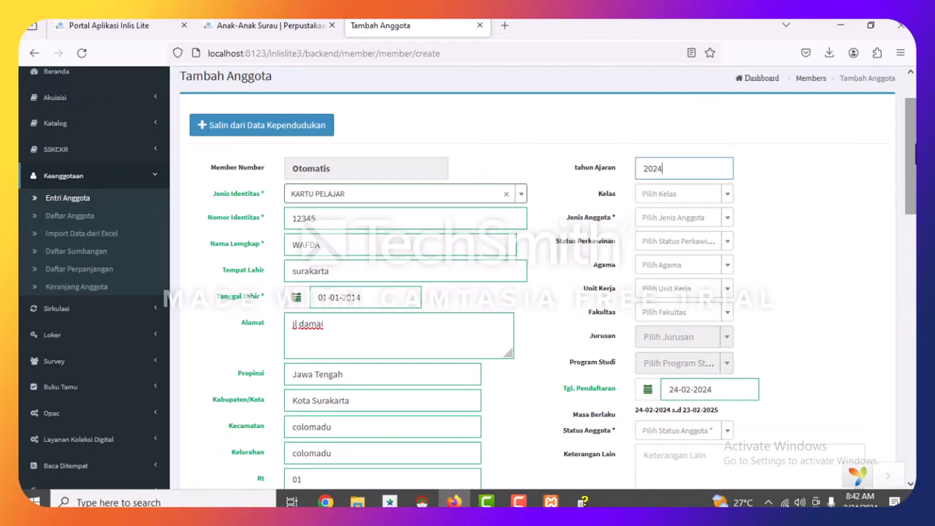
left_click(683, 194)
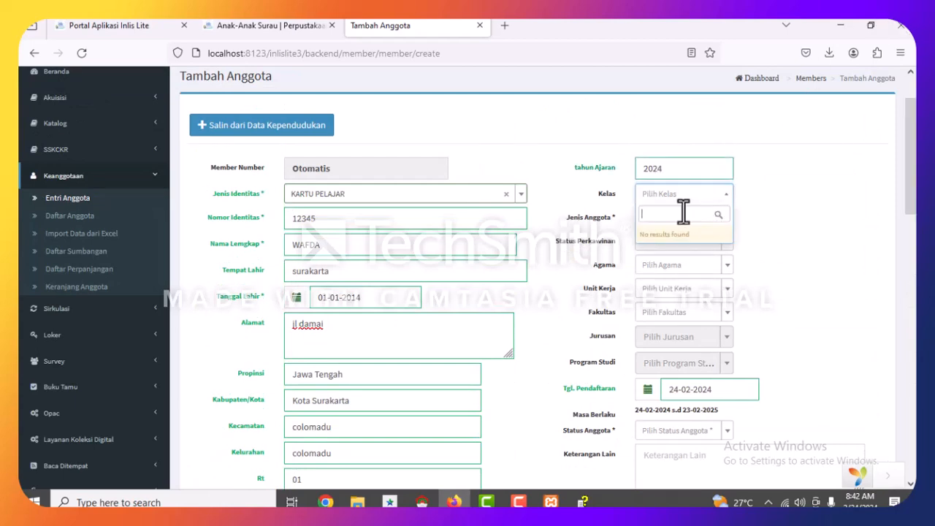
left_click(742, 188)
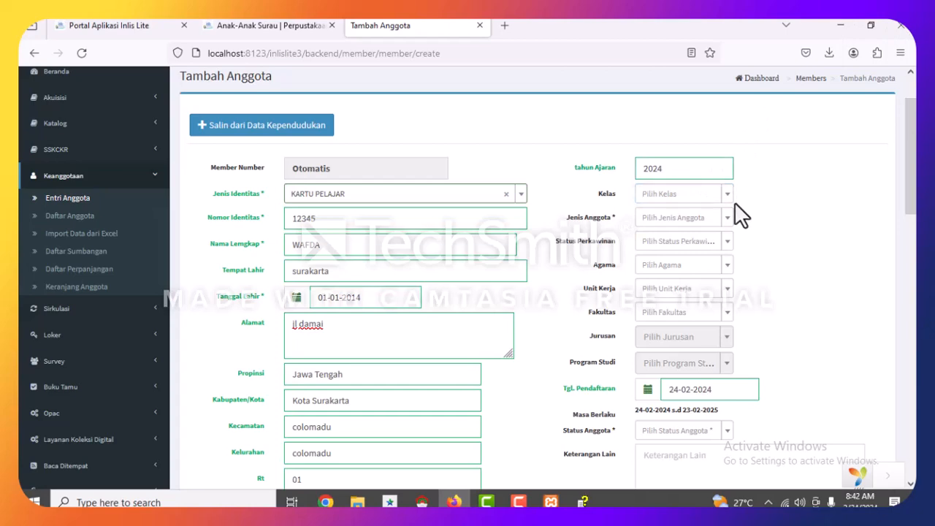
left_click(693, 218)
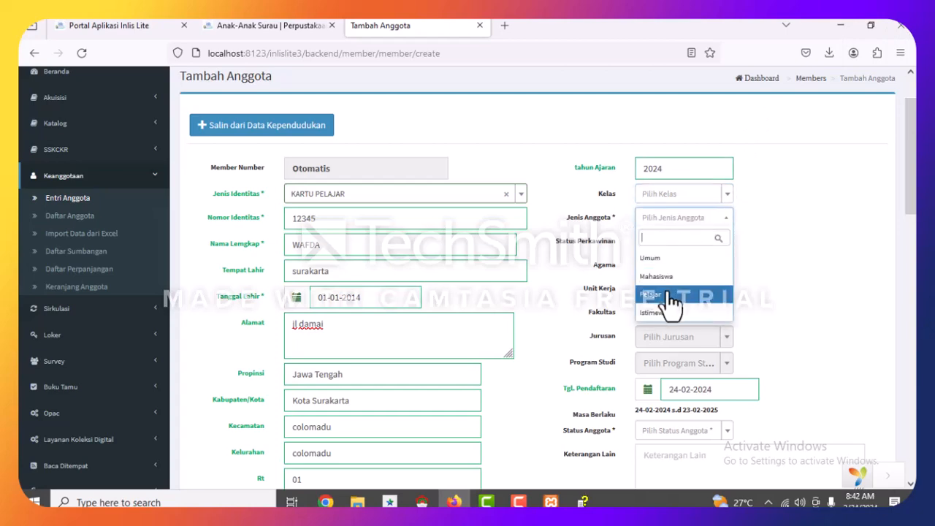
left_click(666, 294)
left_click(692, 246)
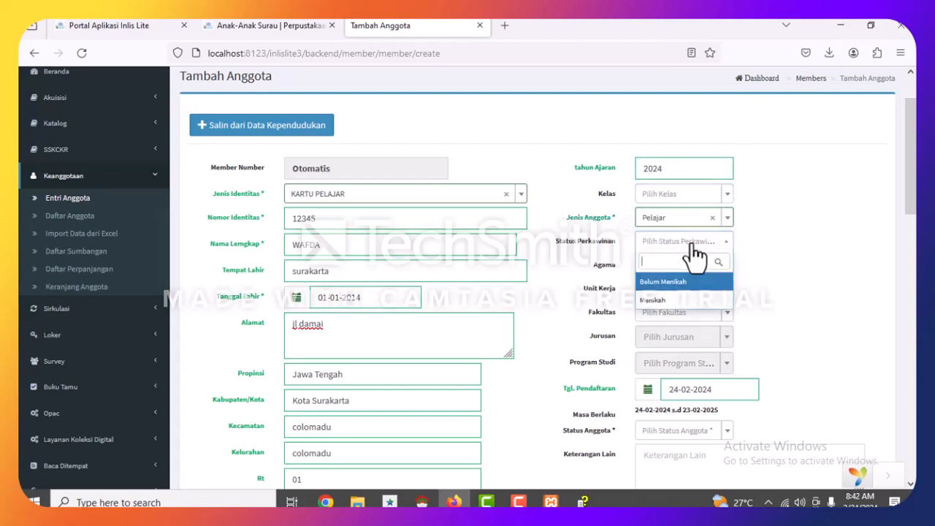
left_click(839, 233)
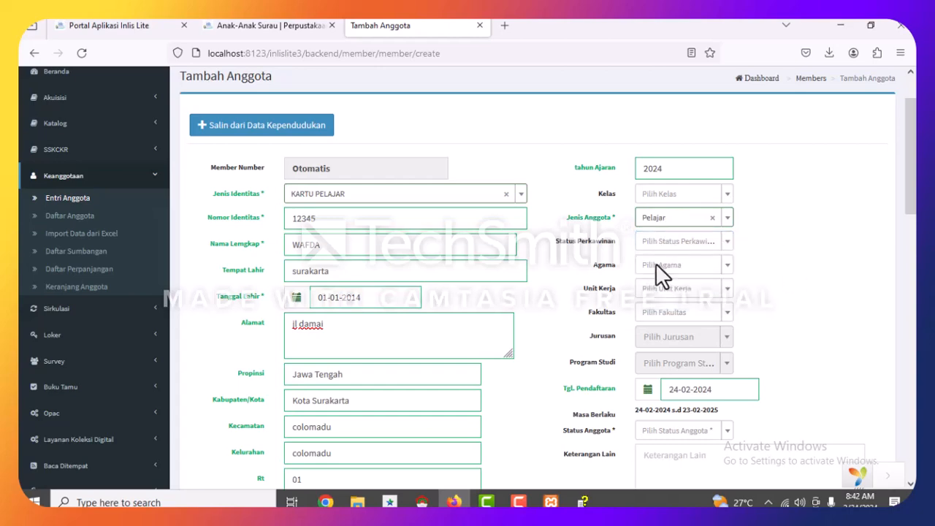
scroll(684, 293, "down", 3)
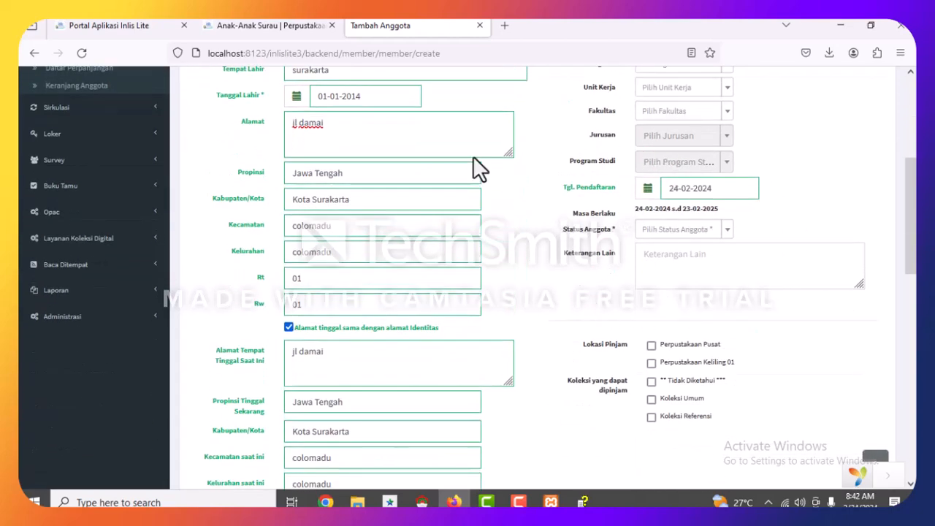
scroll(669, 279, "down", 3)
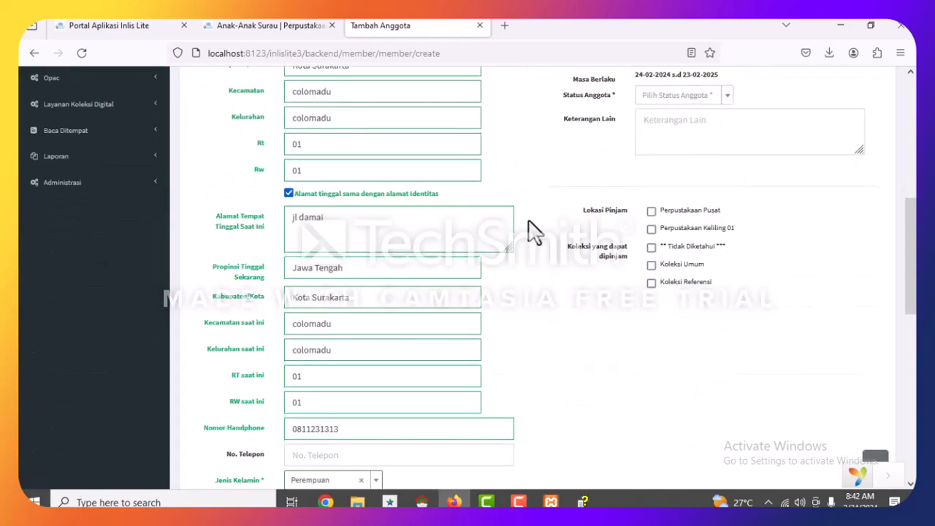
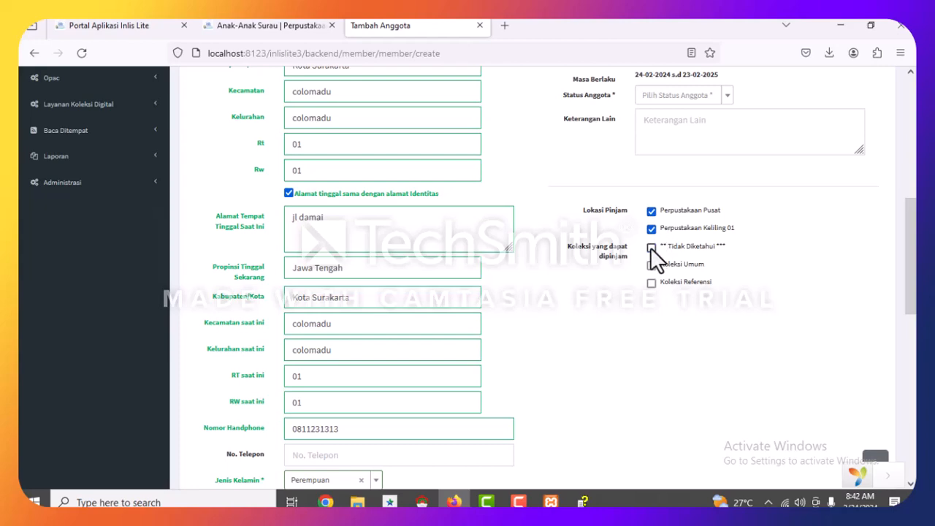
Make Koleksi Referensi borrowable and set the member status to Aktif.
left_click(651, 283)
scroll(737, 277, "up", 4)
scroll(738, 291, "down", 3)
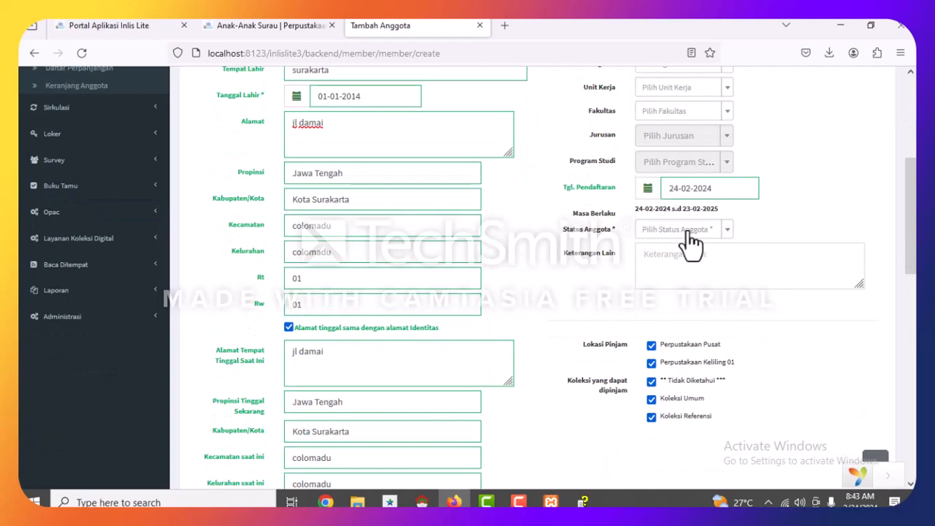
left_click(699, 230)
left_click(646, 307)
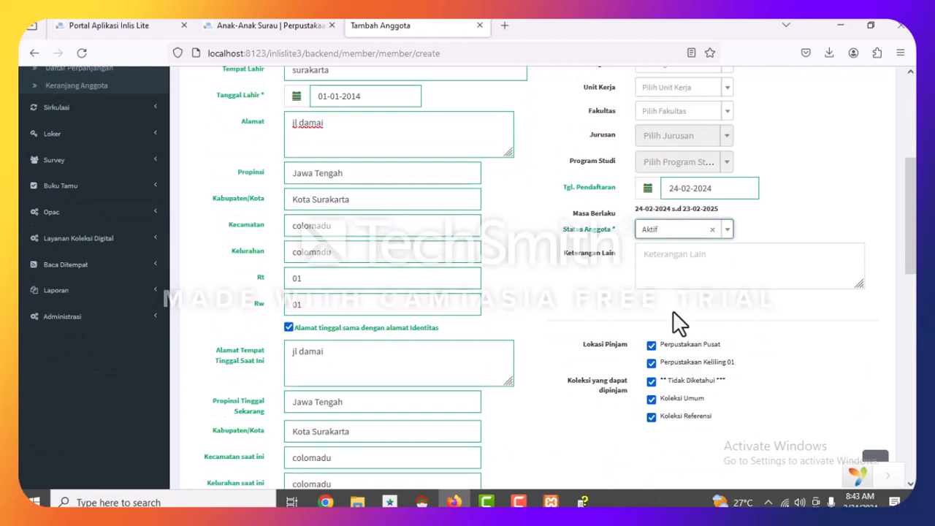
Save the new member record with Simpan.
scroll(678, 314, "down", 10)
scroll(680, 306, "down", 3)
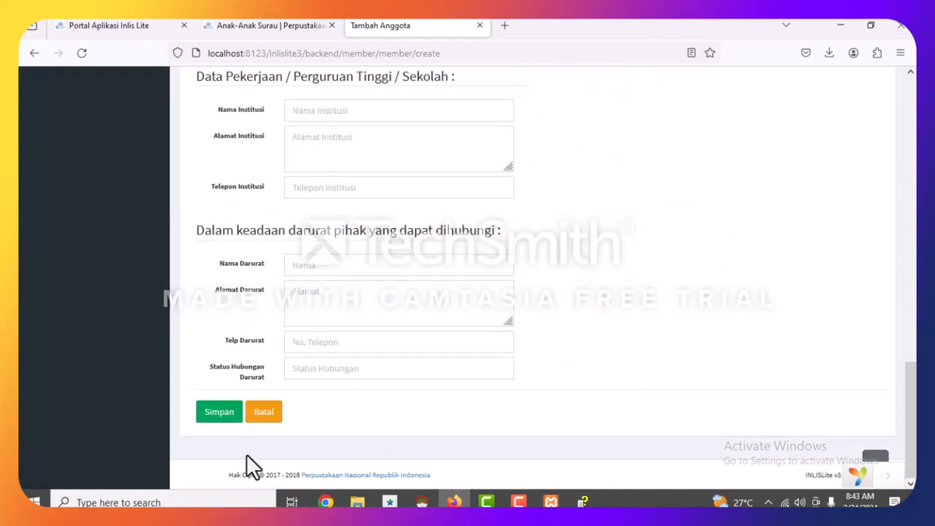
left_click(212, 413)
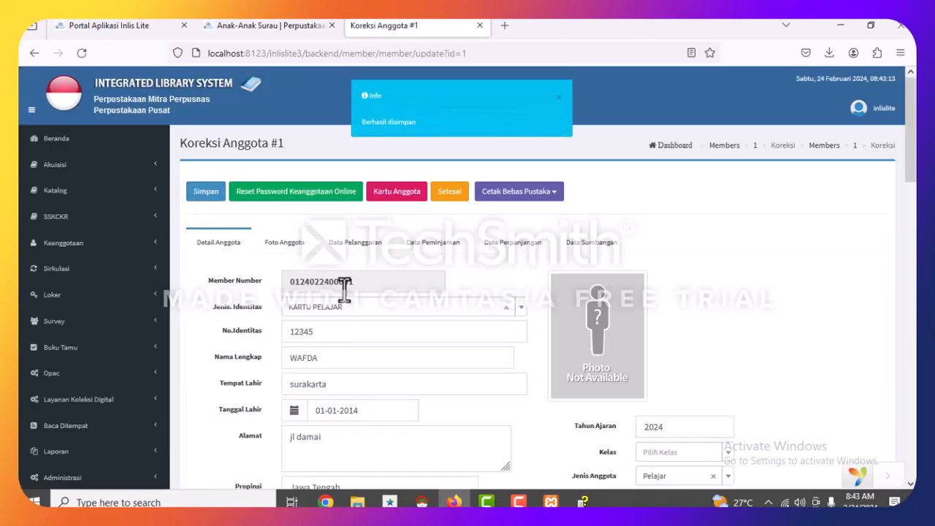
Browse Pictures for a member photo, cancel the upload, then view the member's Data Pelanggaran records.
scroll(414, 270, "down", 1)
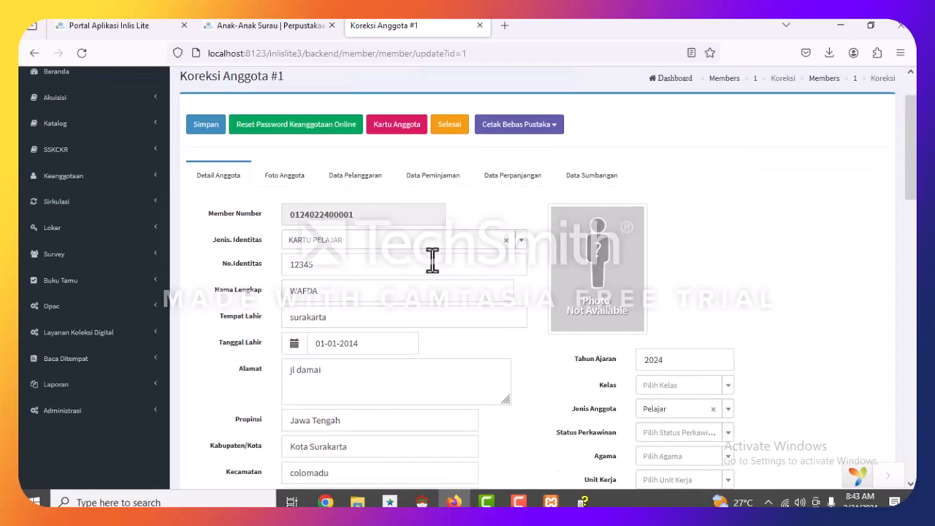
left_click(286, 176)
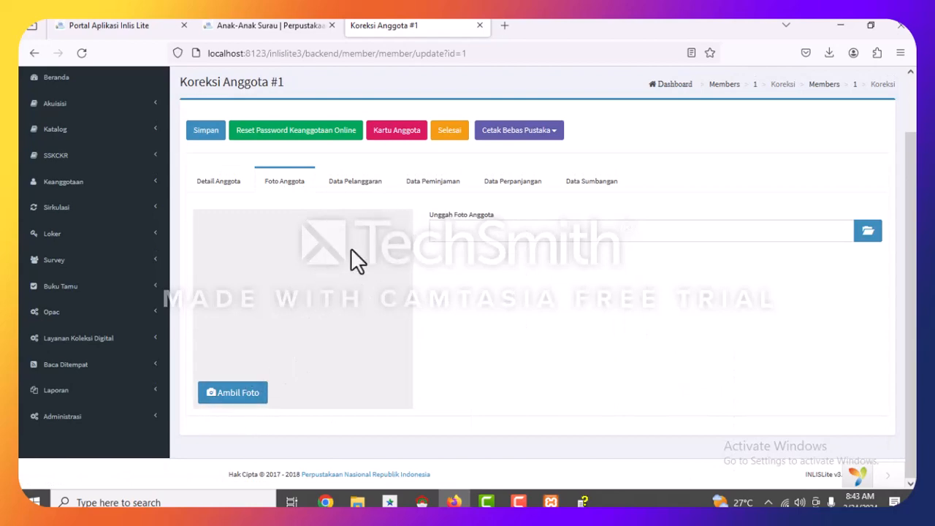
left_click(869, 230)
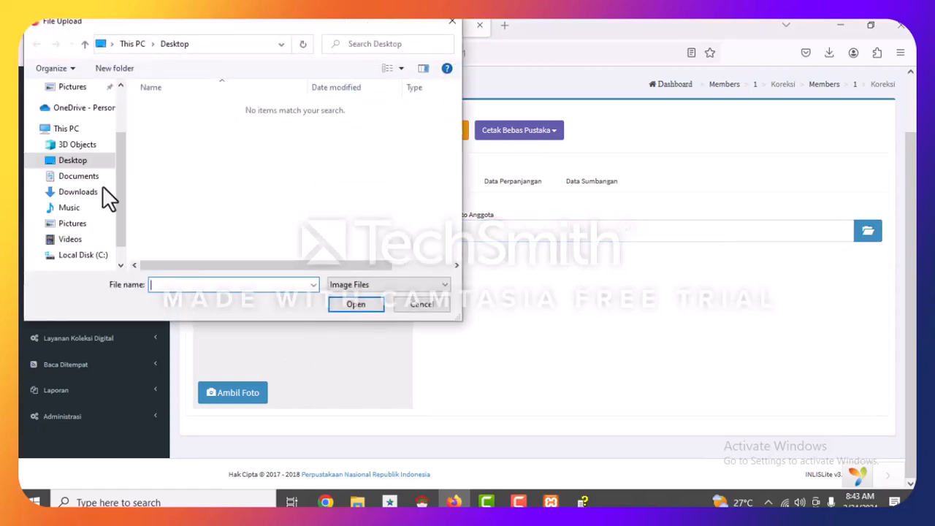
left_click(73, 224)
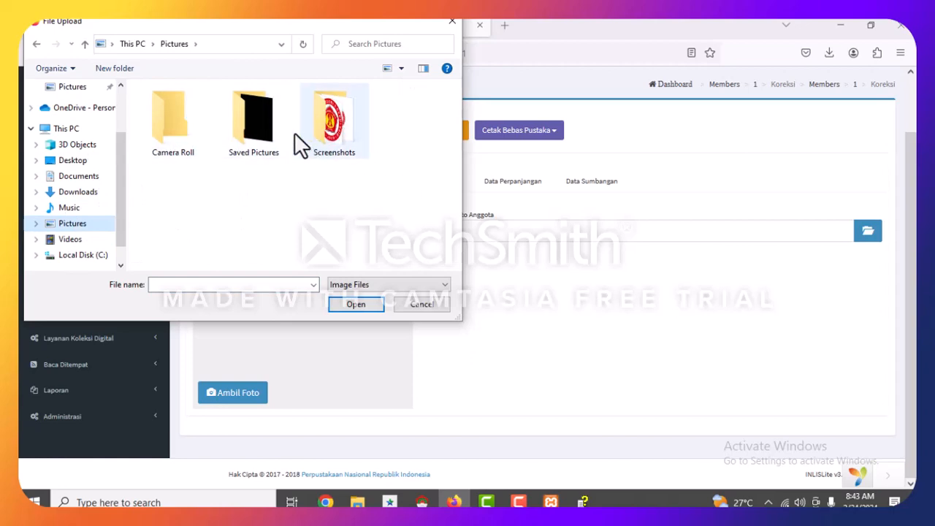
left_click(453, 24)
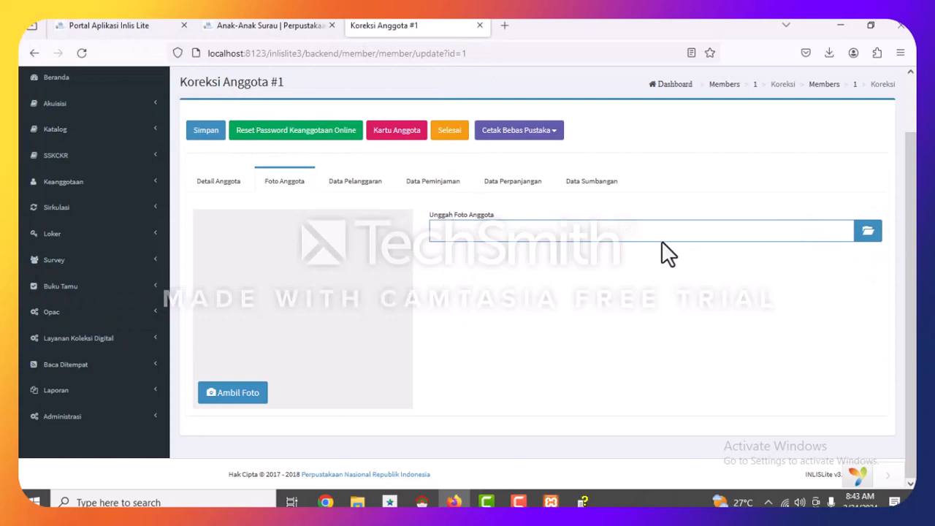
left_click(223, 183)
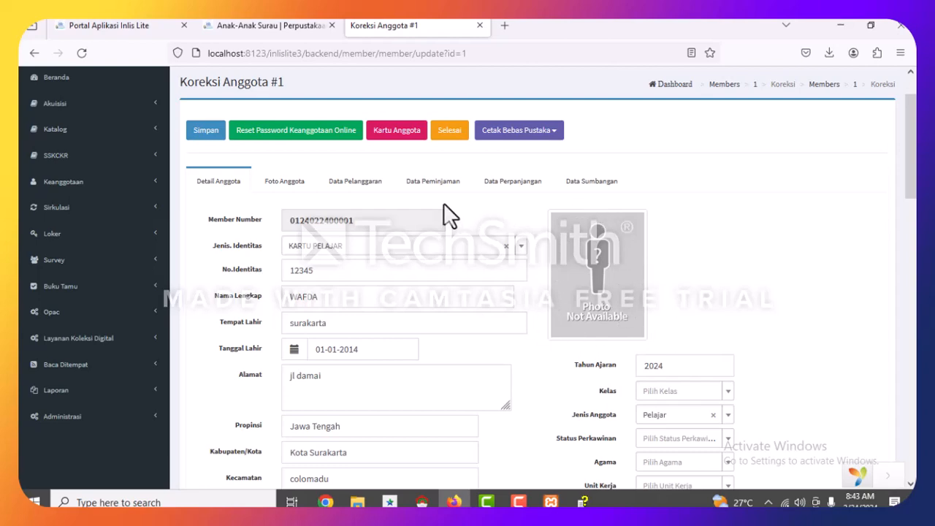
left_click(367, 184)
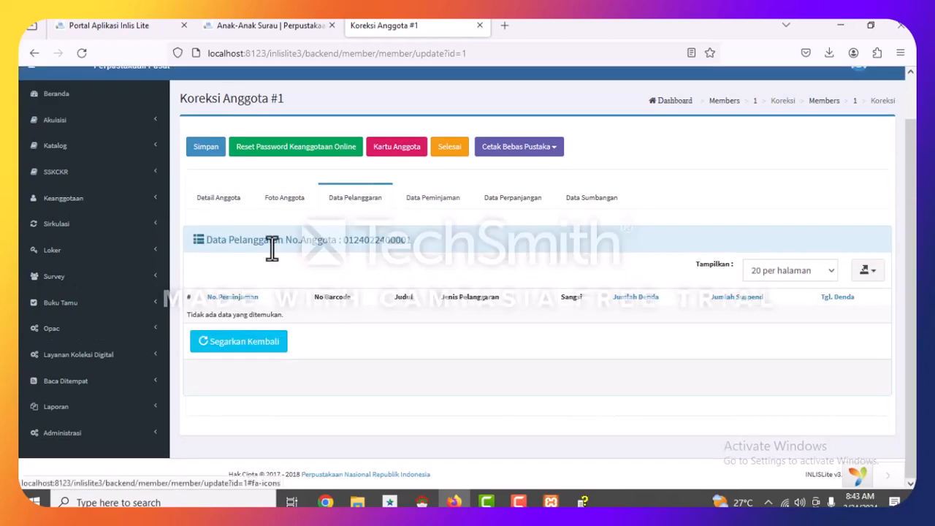
Save the member again, dismiss the notice, and go to Keanggotaan > Import Data dari Excel.
left_click(205, 148)
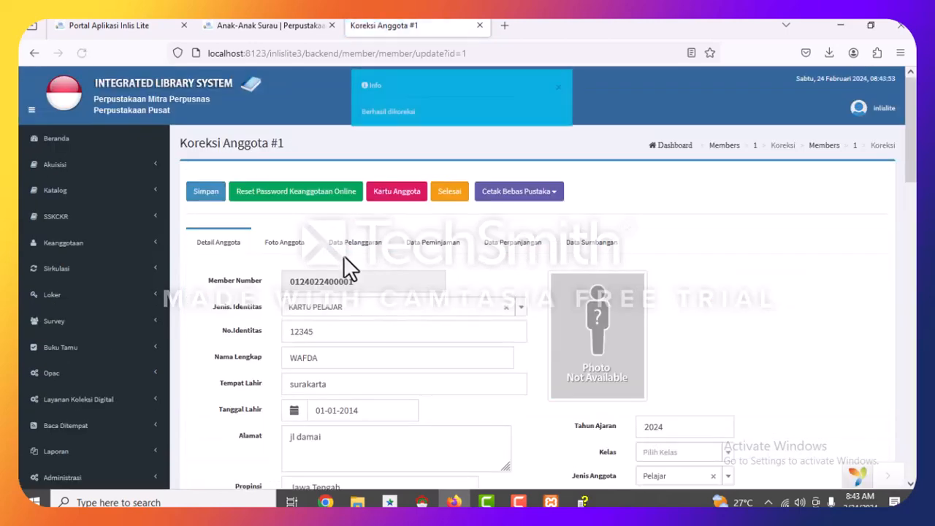
left_click(559, 99)
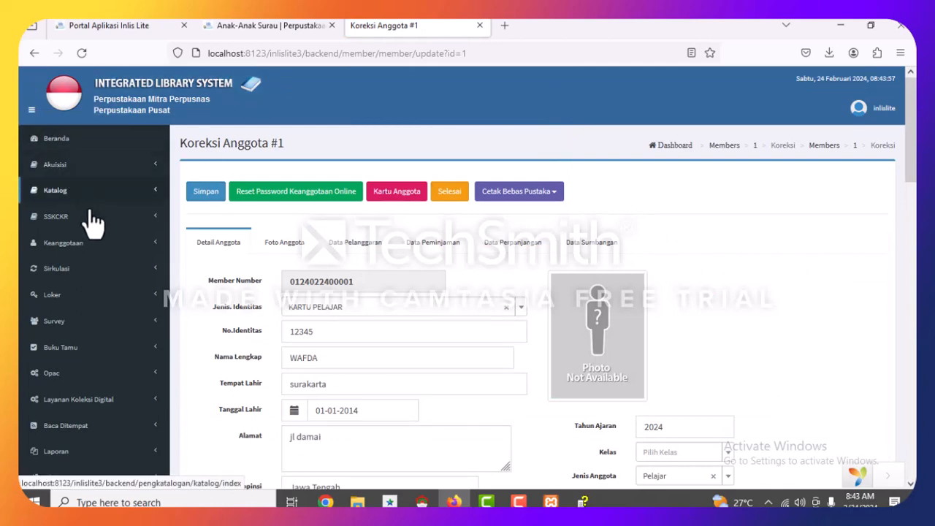
left_click(94, 249)
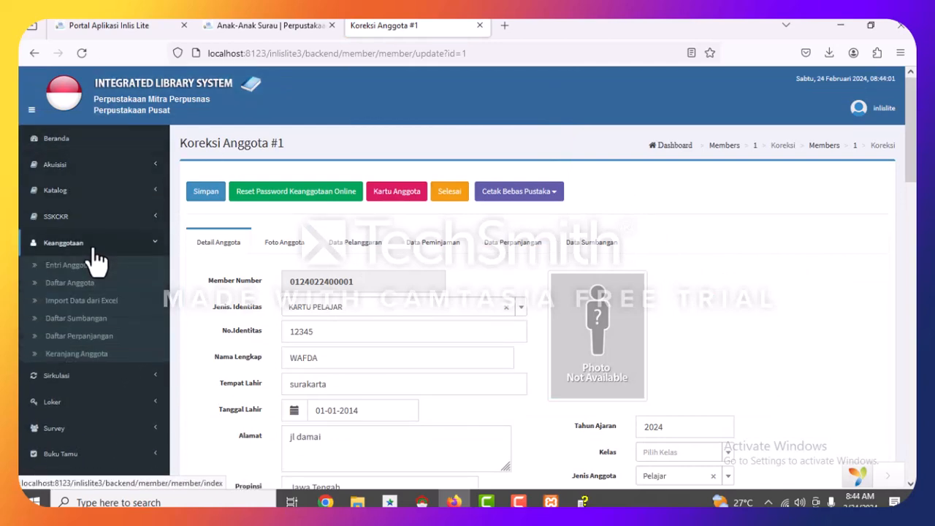
left_click(85, 302)
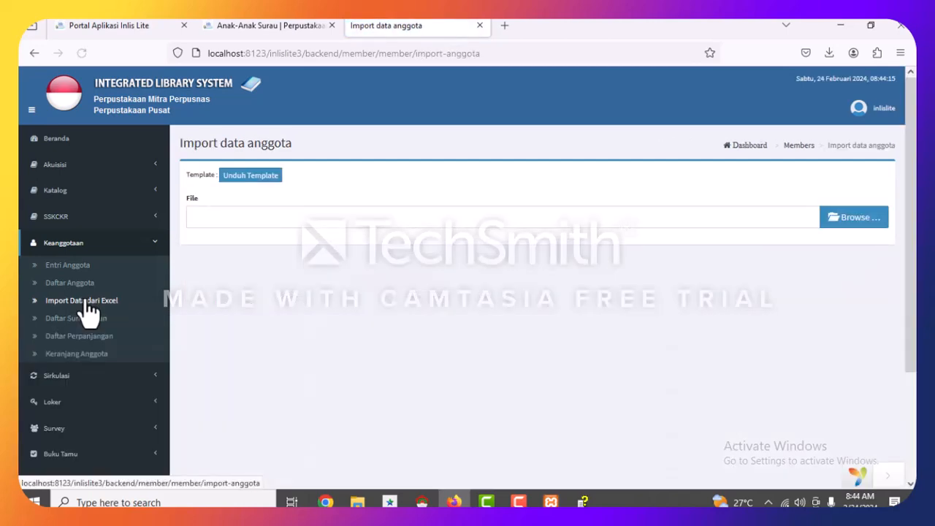
Download the 001_FormatAnggota.xlsx template and show it in the Downloads folder.
left_click(74, 249)
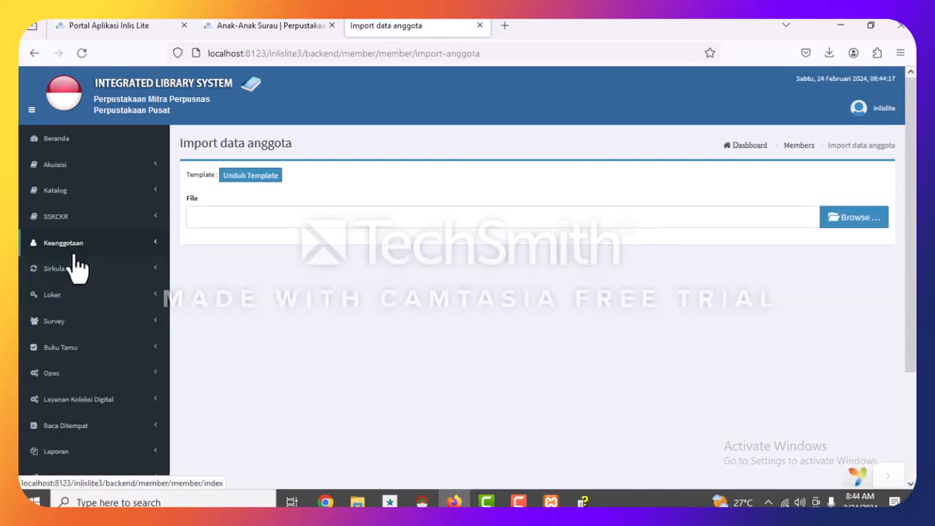
left_click(73, 247)
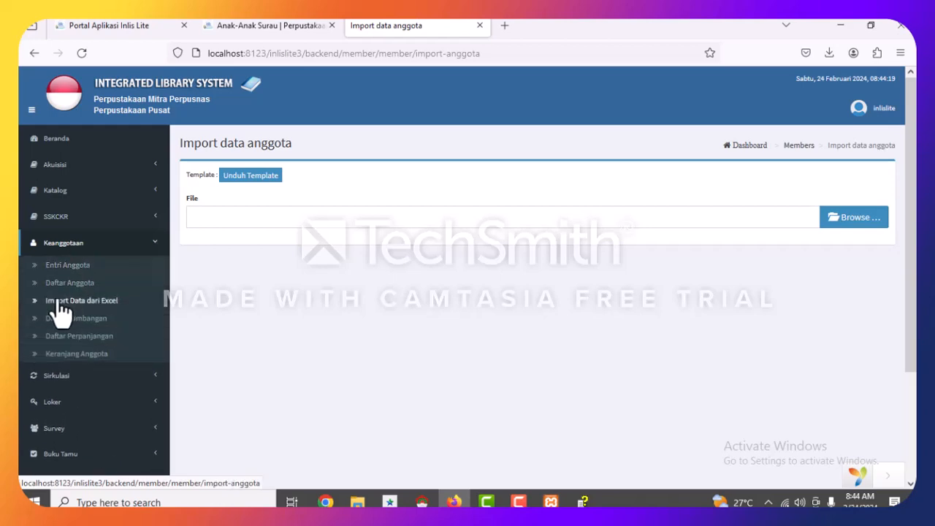
left_click(57, 304)
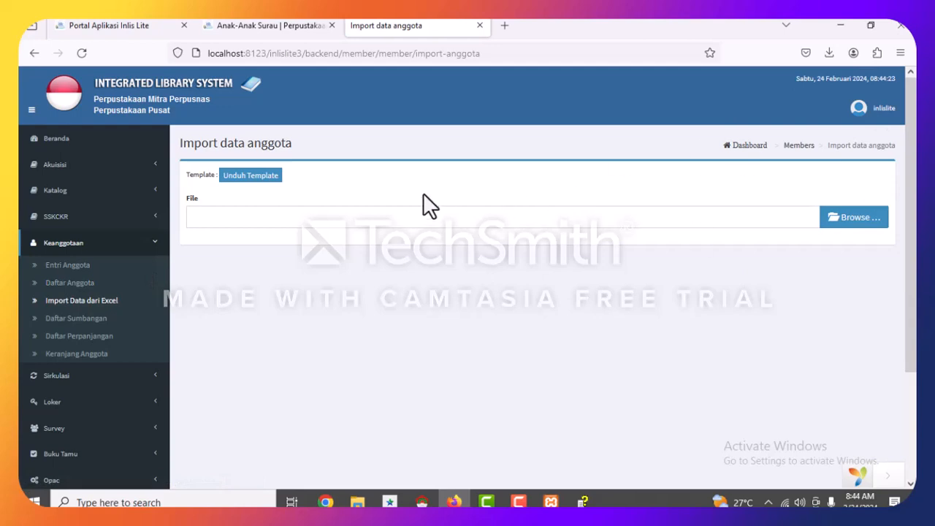
left_click(250, 182)
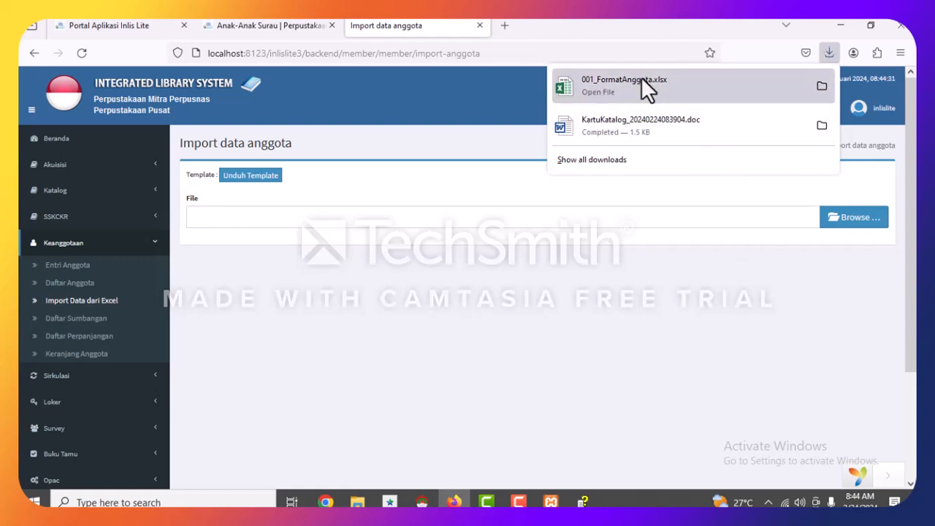
left_click(822, 85)
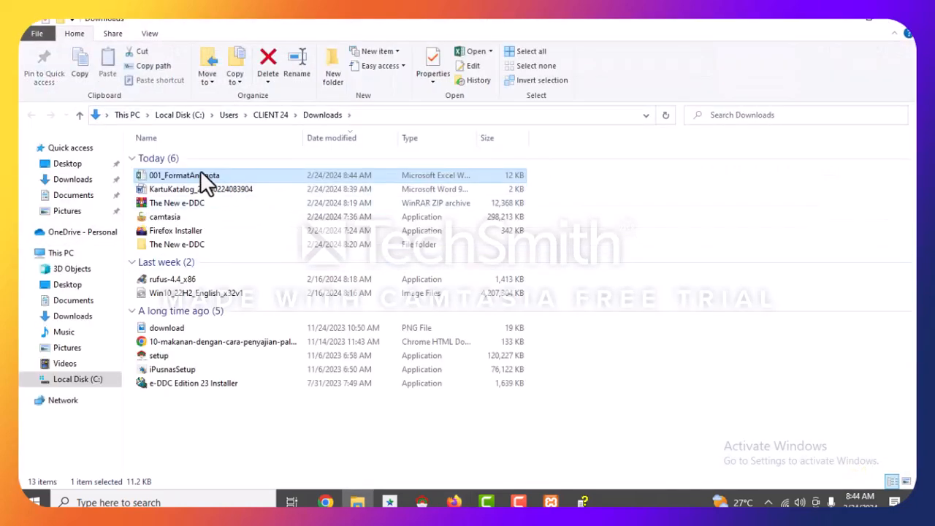
Open 001_FormatAnggota.xlsx from Downloads in Excel.
double_click(202, 175)
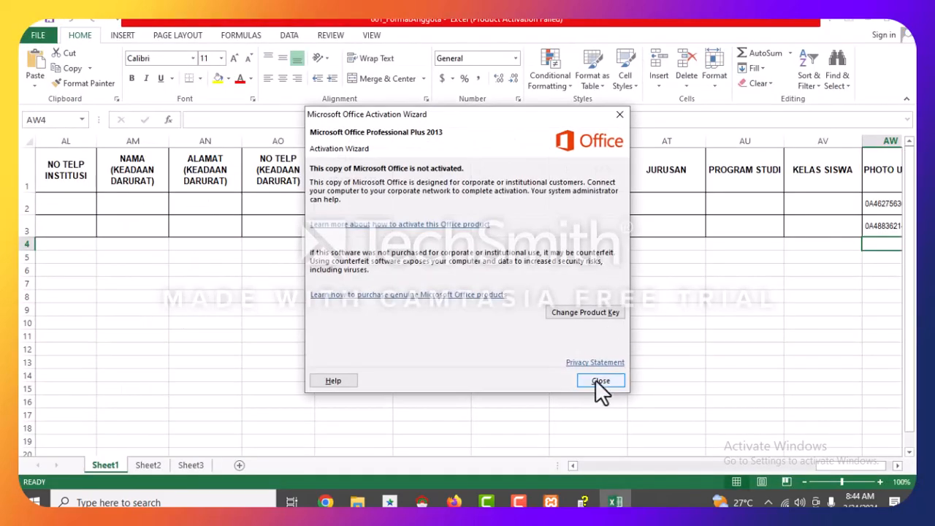
left_click(600, 381)
left_click(298, 311)
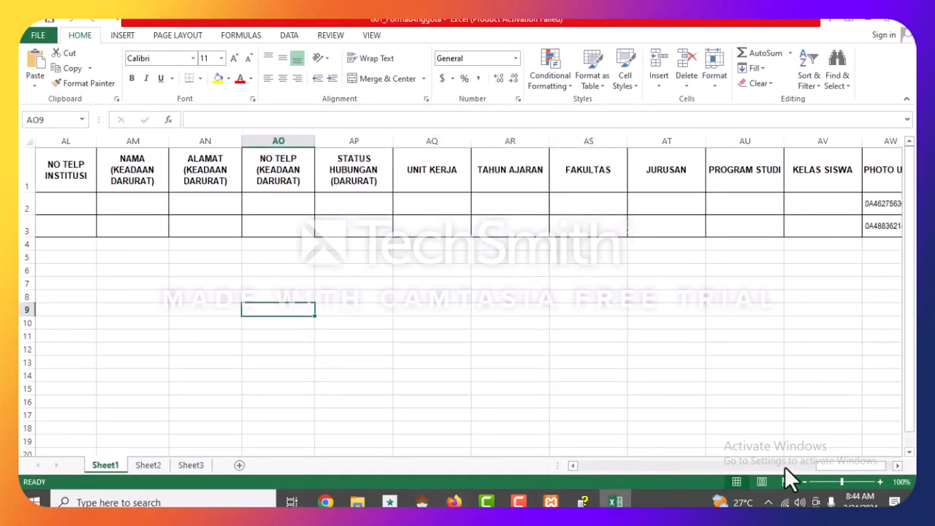
left_click_drag(831, 465, 573, 474)
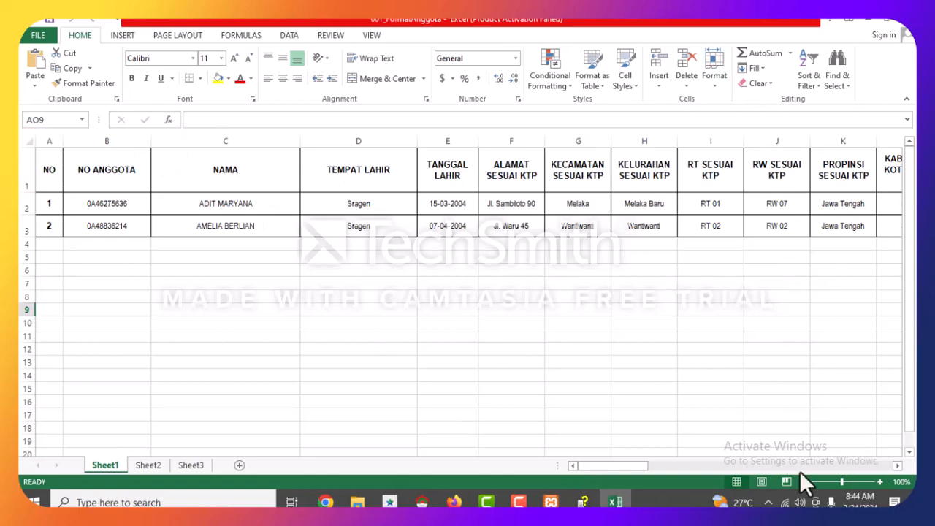
left_click(896, 465)
left_click_drag(643, 468, 577, 469)
left_click(109, 205)
left_click(99, 225)
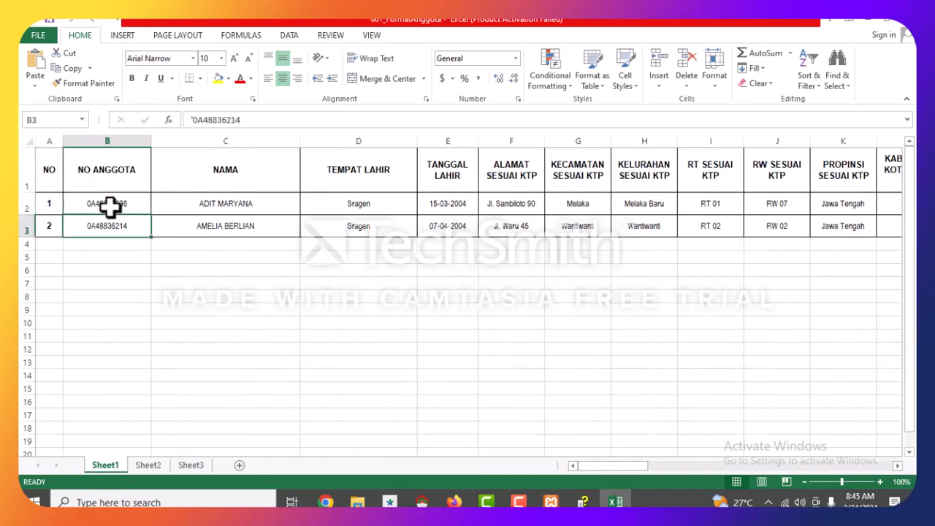
left_click(109, 205)
left_click(201, 201)
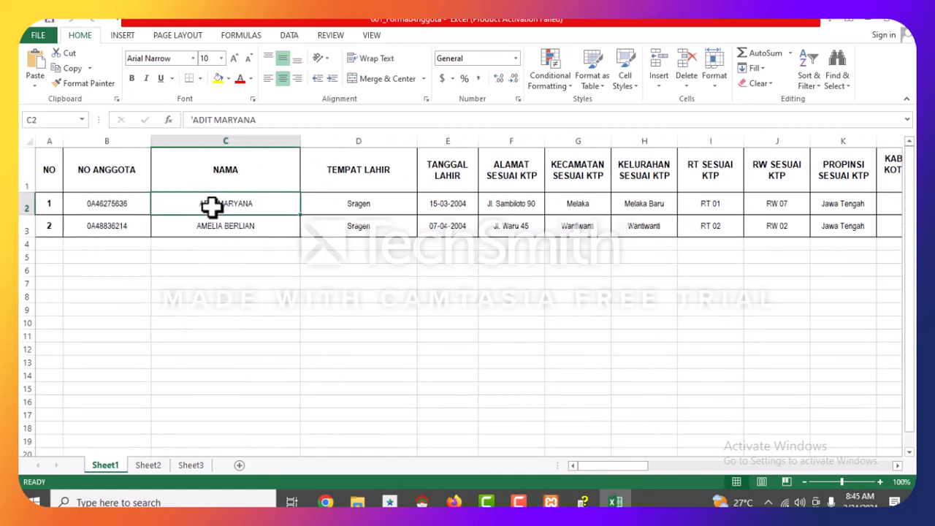
left_click_drag(225, 203, 258, 427)
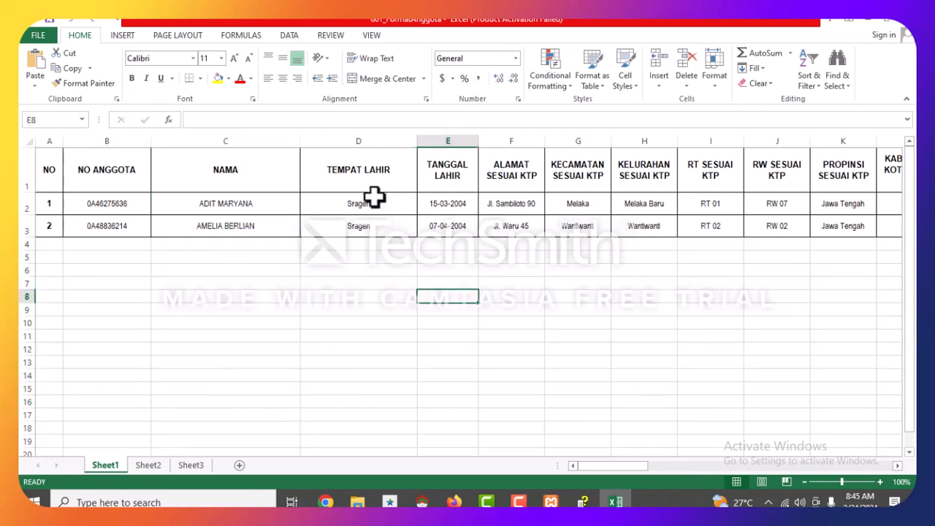
left_click_drag(372, 198, 358, 406)
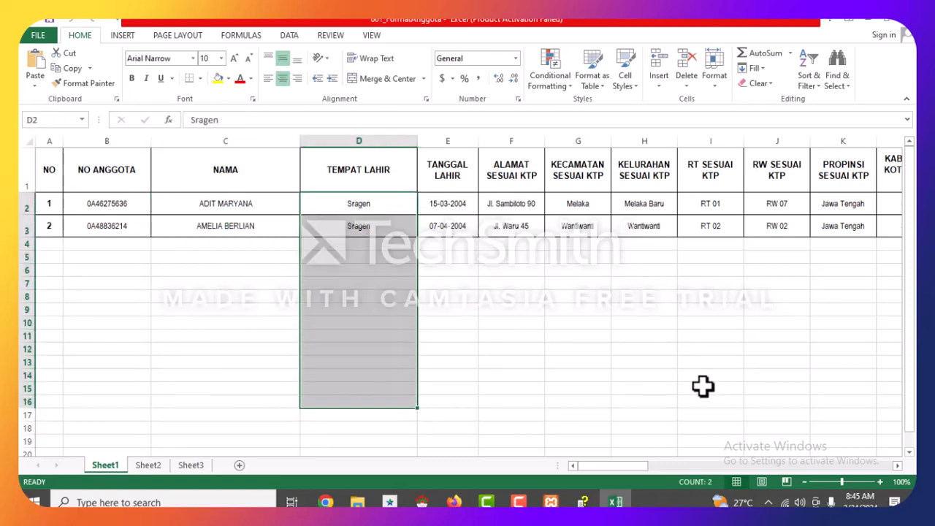
left_click_drag(642, 466, 854, 491)
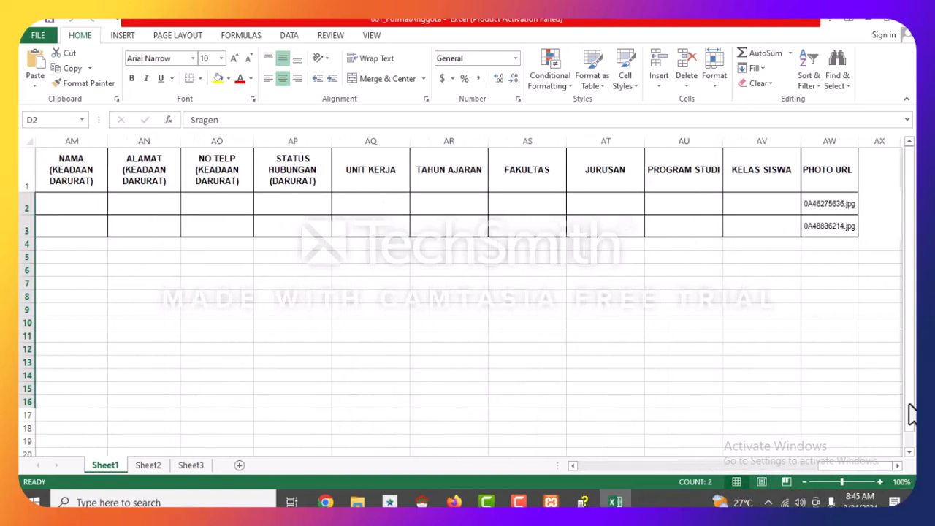
left_click_drag(840, 204, 852, 242)
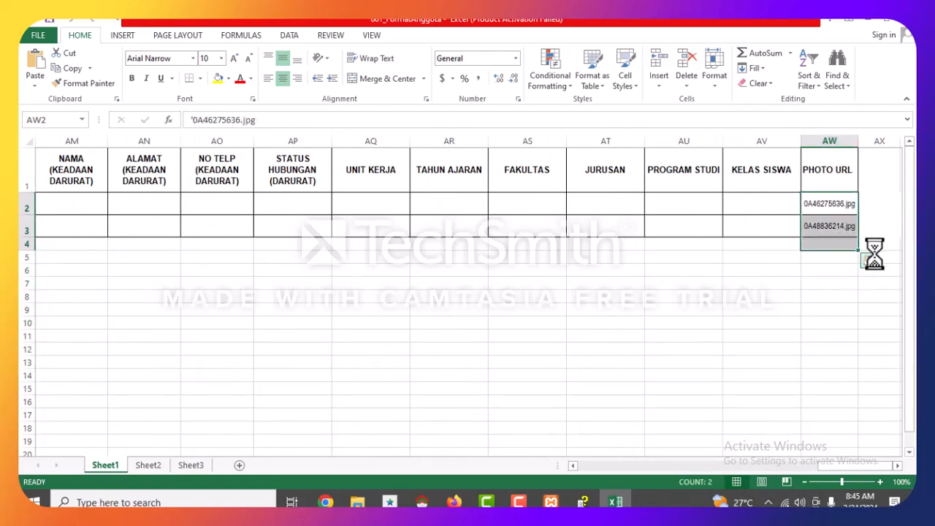
key("Delete")
left_click(817, 296)
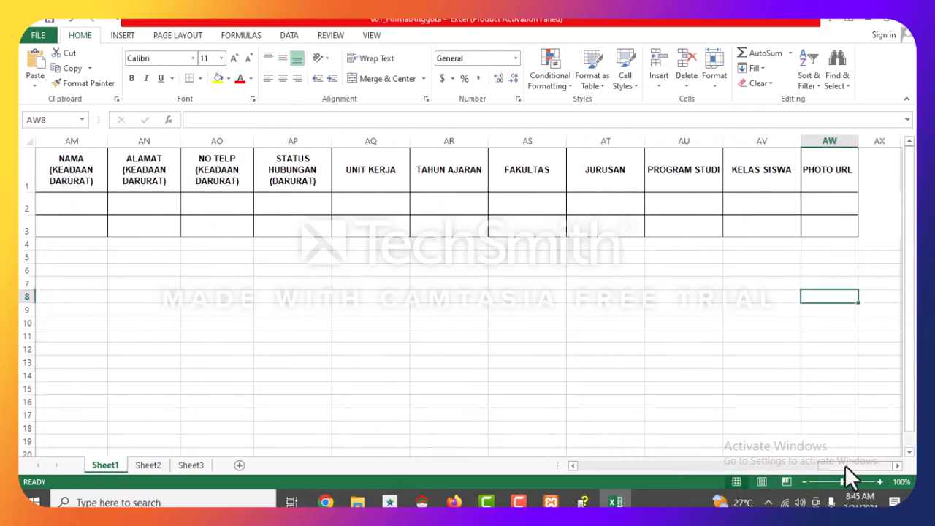
left_click_drag(844, 464, 736, 476)
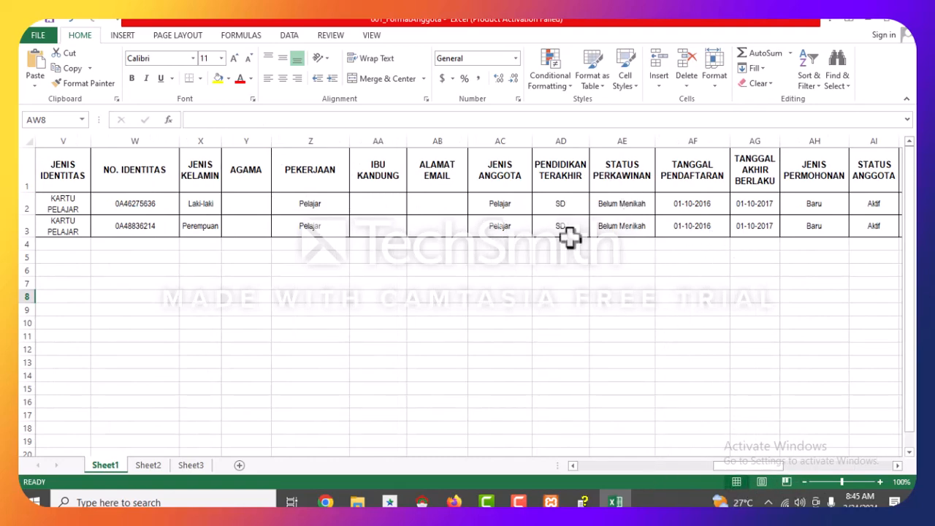
left_click_drag(717, 465, 583, 472)
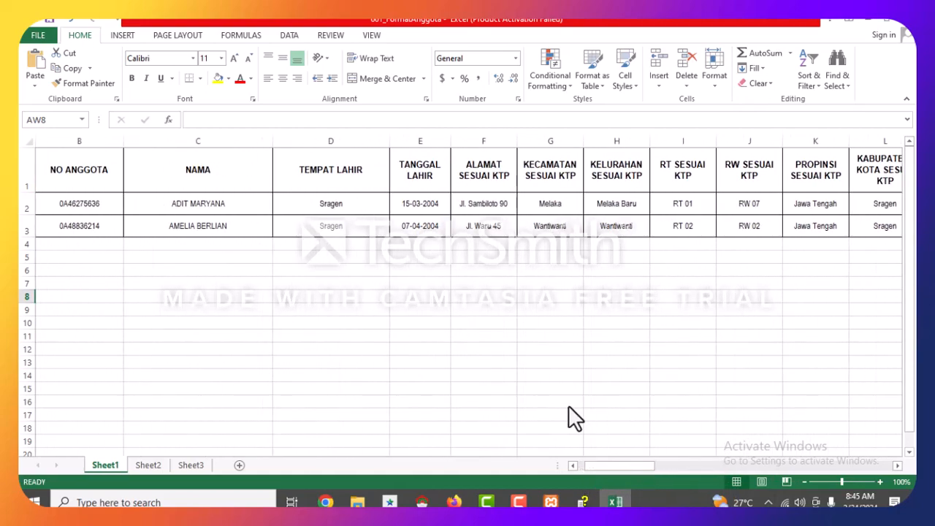
left_click(217, 296)
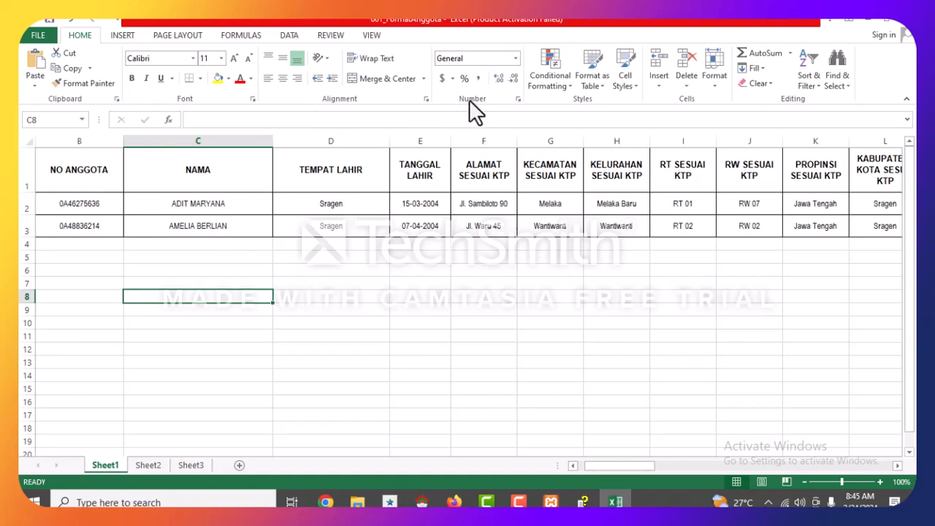
left_click(71, 203)
left_click(222, 199)
left_click(368, 207)
left_click(522, 212)
left_click(725, 212)
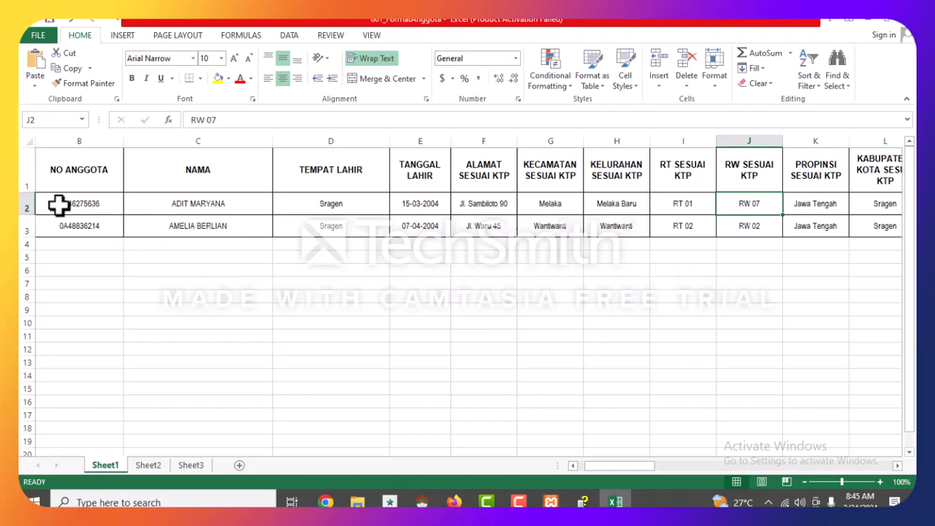
left_click(58, 246)
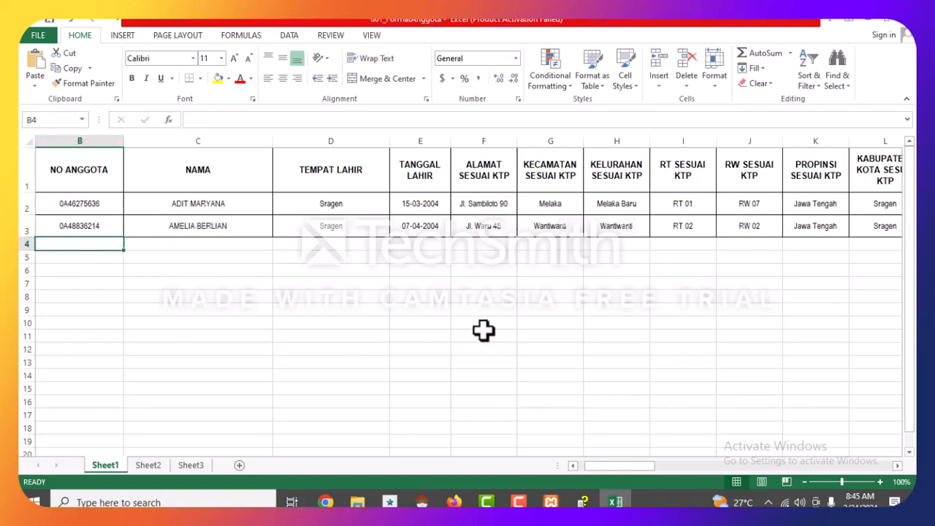
Enter member number 01111111 in B4 and the name jono in C4.
type("011")
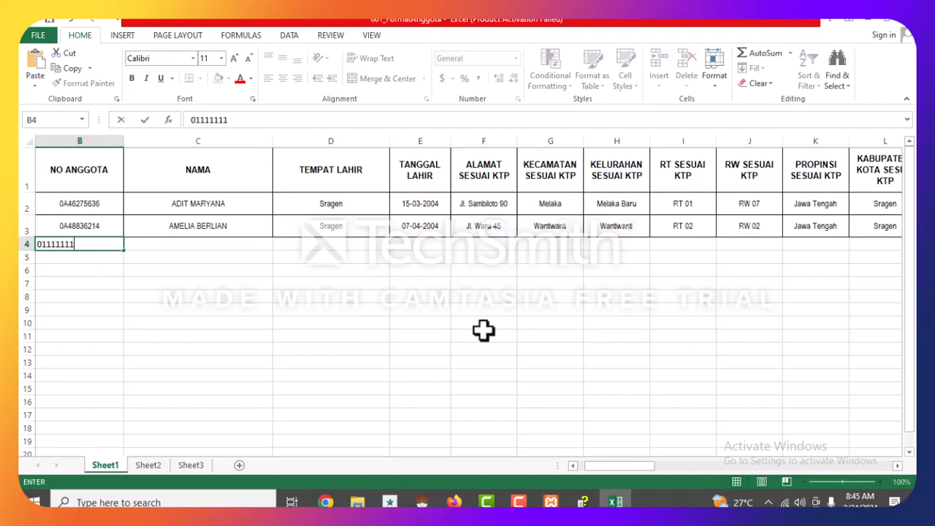
type("11111")
left_click(234, 247)
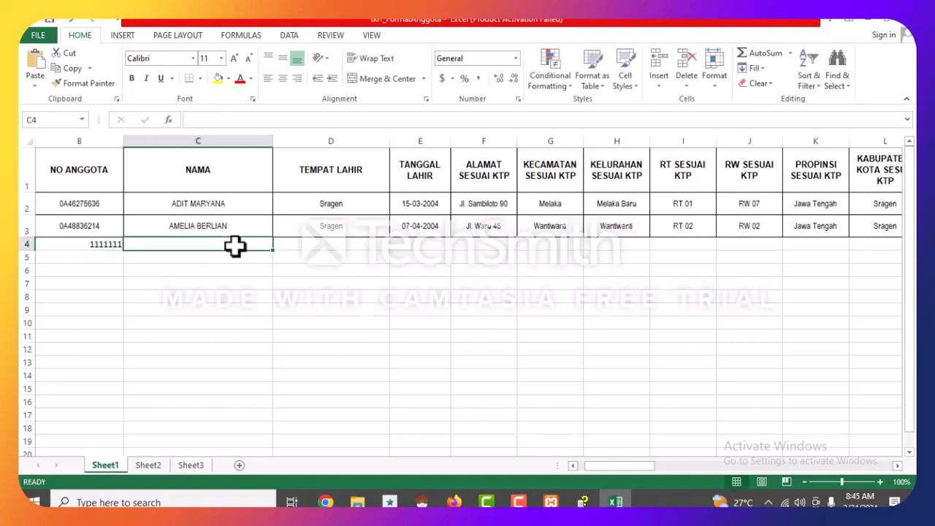
type("jo")
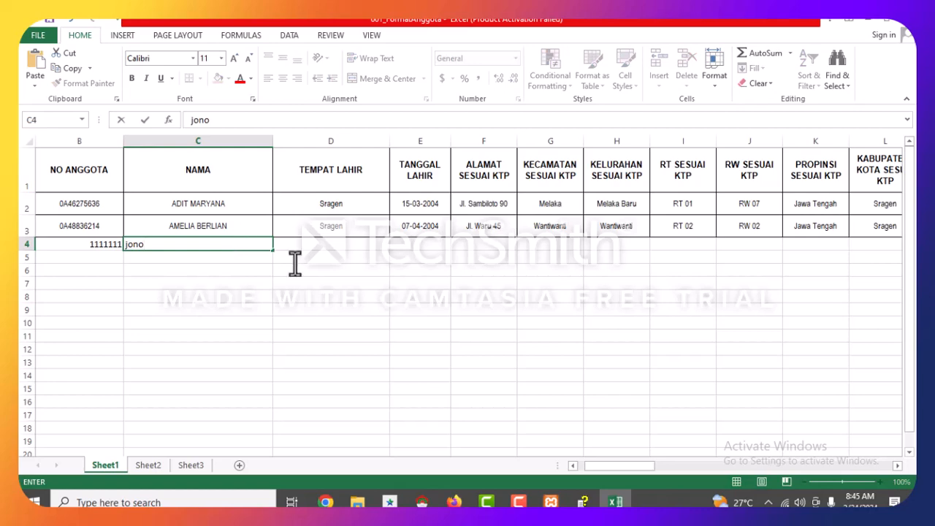
type("no")
left_click(360, 244)
left_click(352, 228)
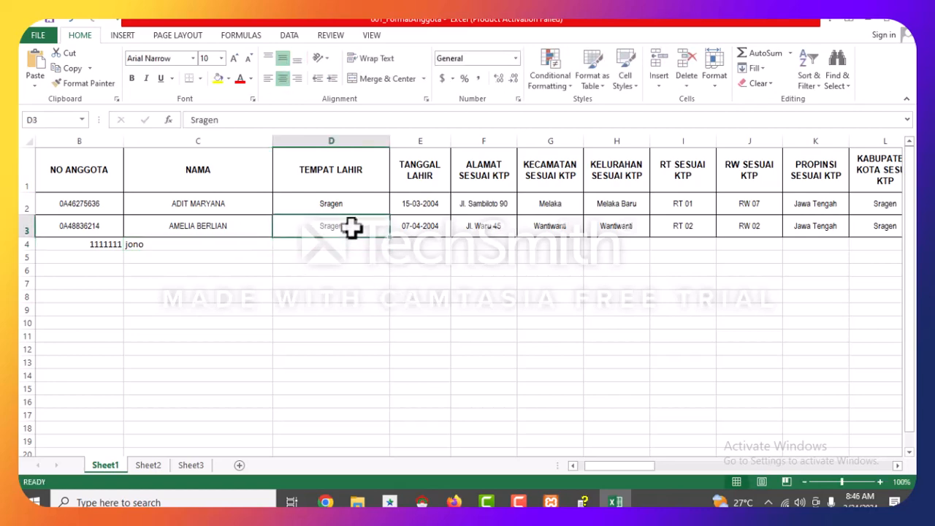
key("ctrl+c")
left_click(356, 247)
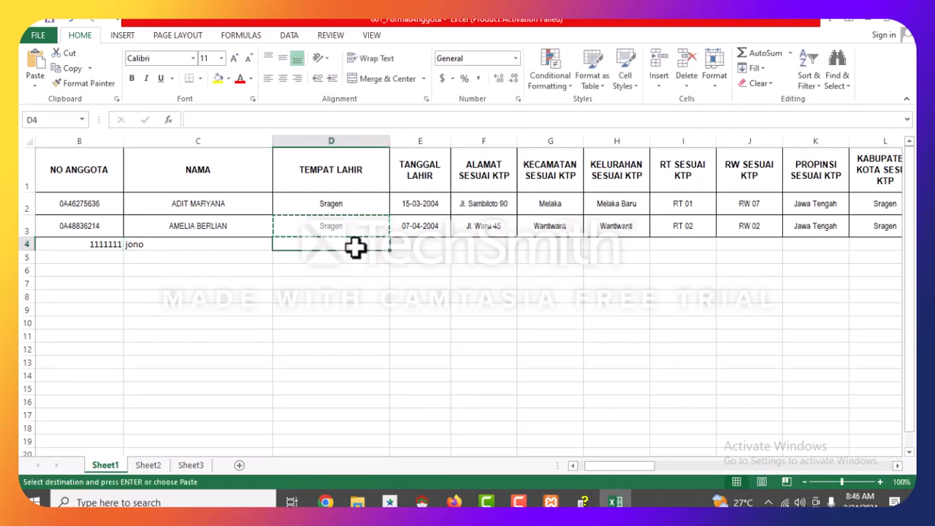
key("ctrl+v")
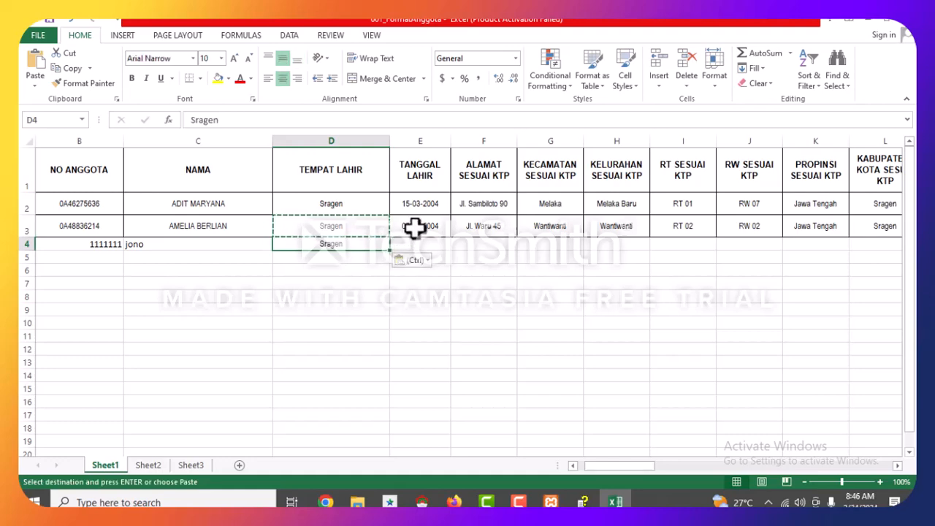
left_click(422, 231)
left_click_drag(453, 251, 456, 251)
left_click(456, 254)
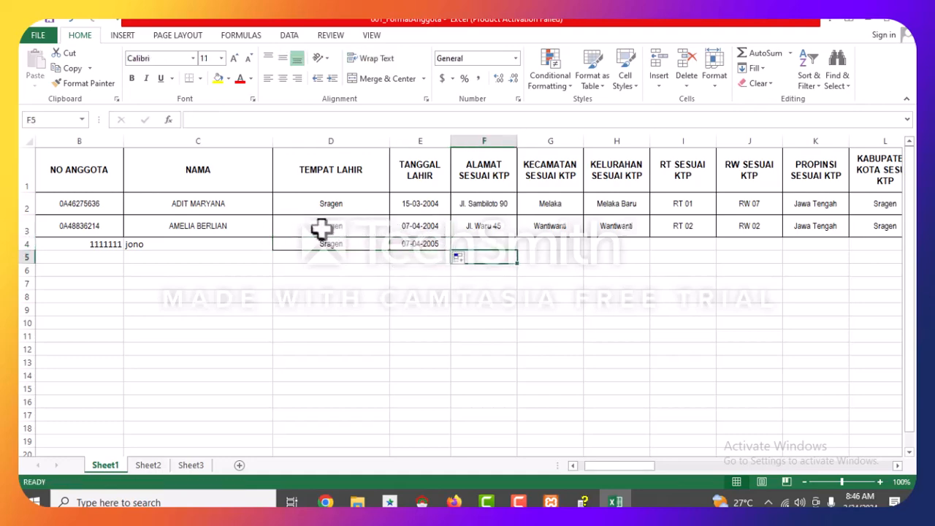
Fill the remaining row 3 member details down into row 4.
left_click(55, 225)
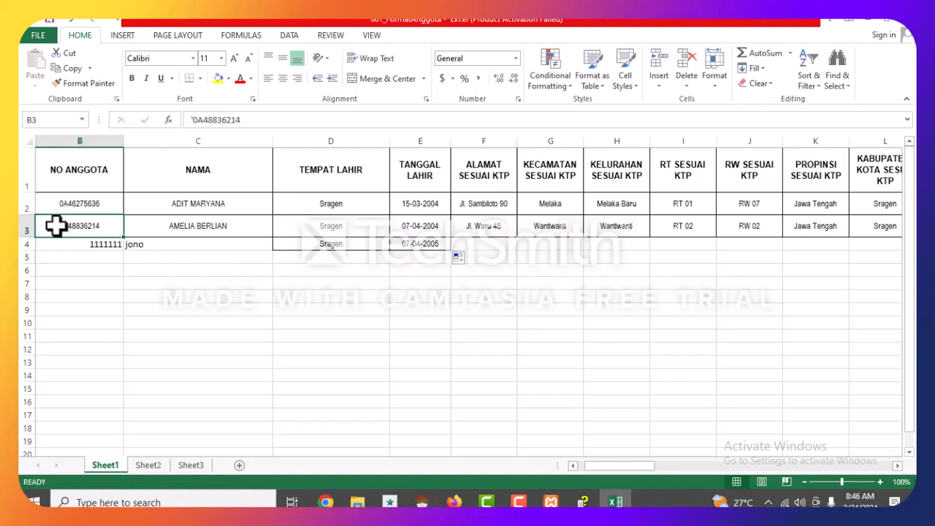
left_click_drag(55, 226, 858, 255)
left_click(413, 228)
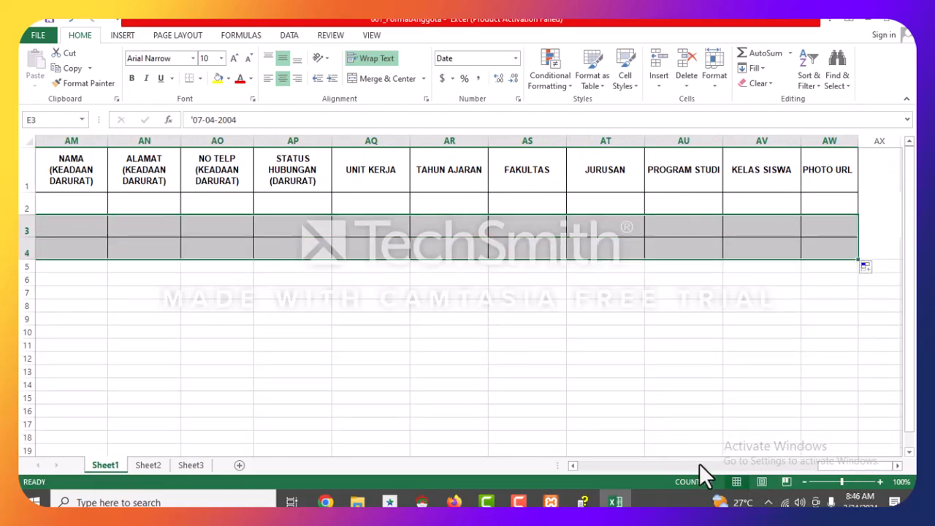
left_click_drag(804, 467, 514, 466)
Give A4:C4 all borders and centre the member number and name.
left_click_drag(42, 248, 236, 253)
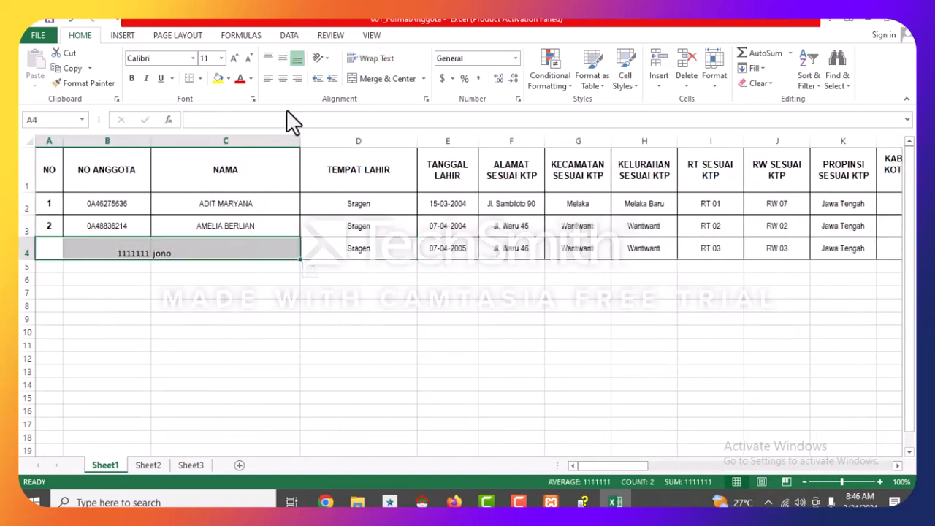
left_click(200, 79)
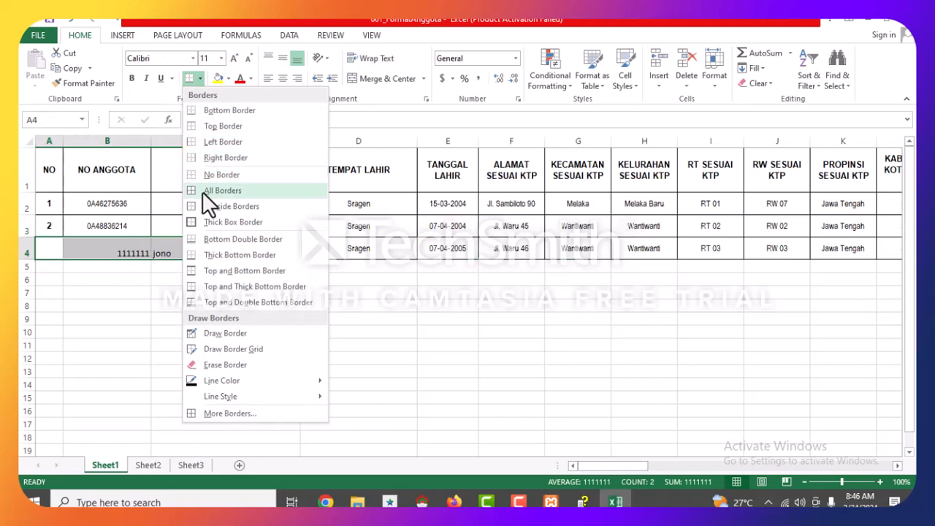
left_click(204, 191)
left_click(341, 371)
left_click(100, 254)
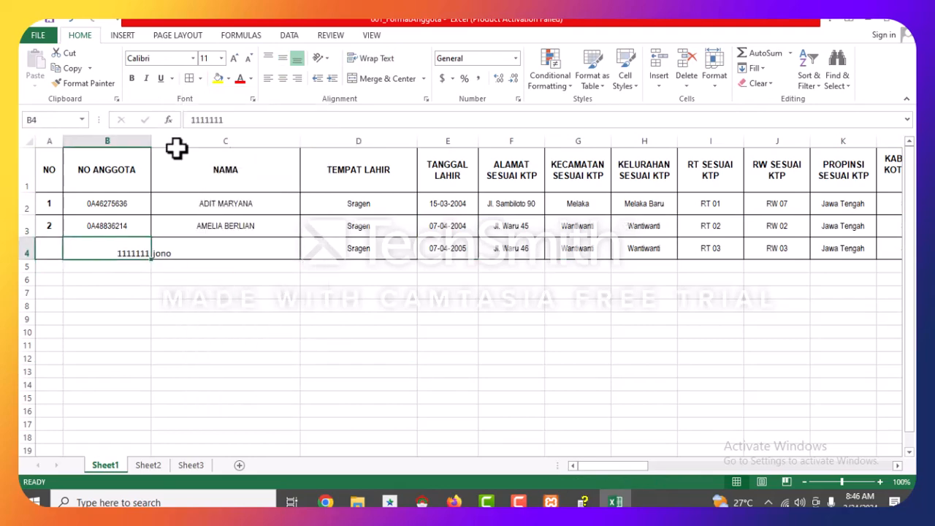
left_click(282, 78)
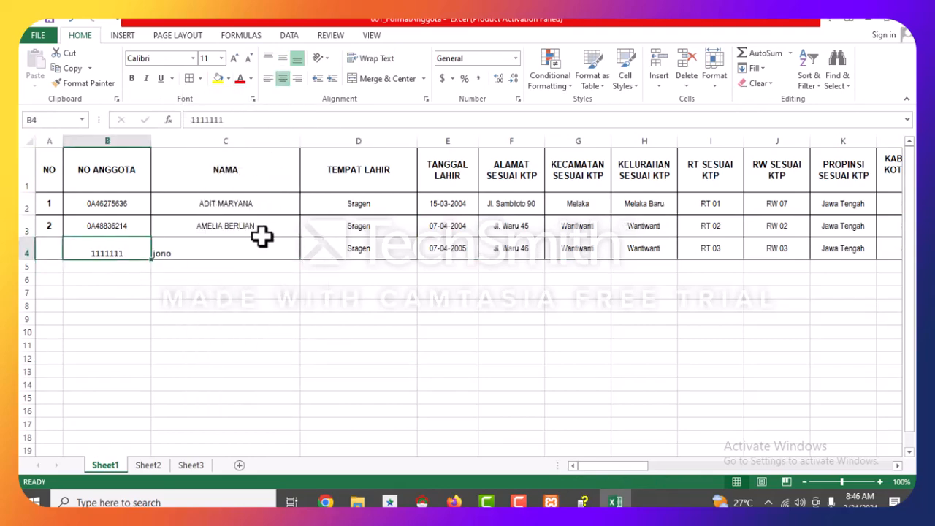
left_click(260, 247)
left_click(283, 78)
left_click(263, 279)
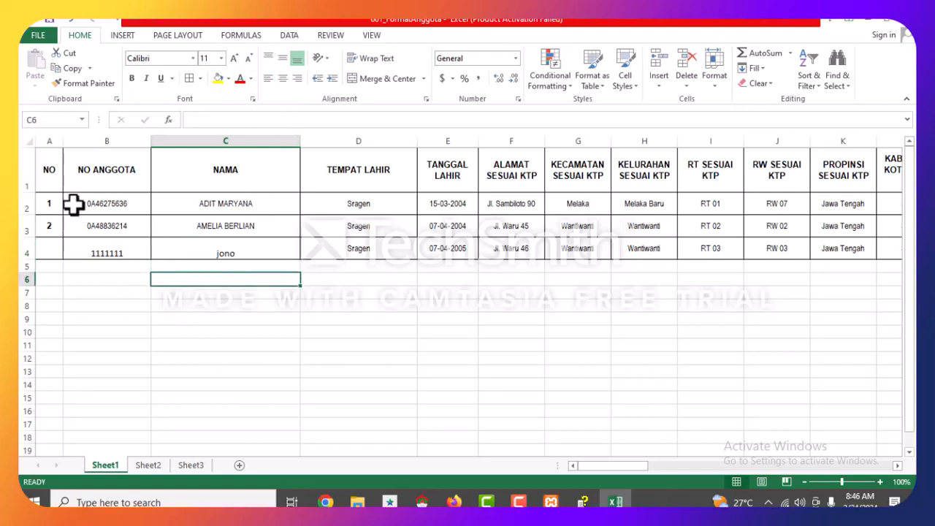
Delete the two sample member rows 2 and 3.
left_click_drag(25, 192, 25, 229)
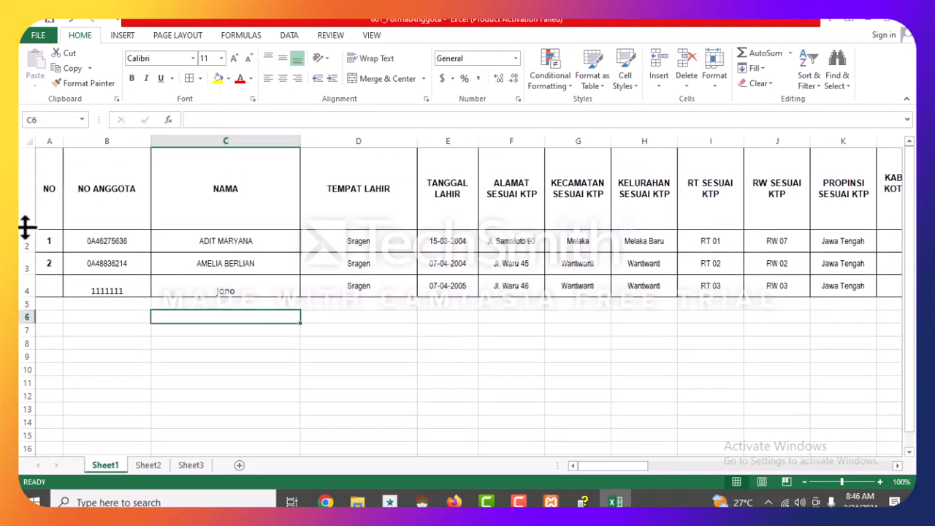
key("ctrl+z")
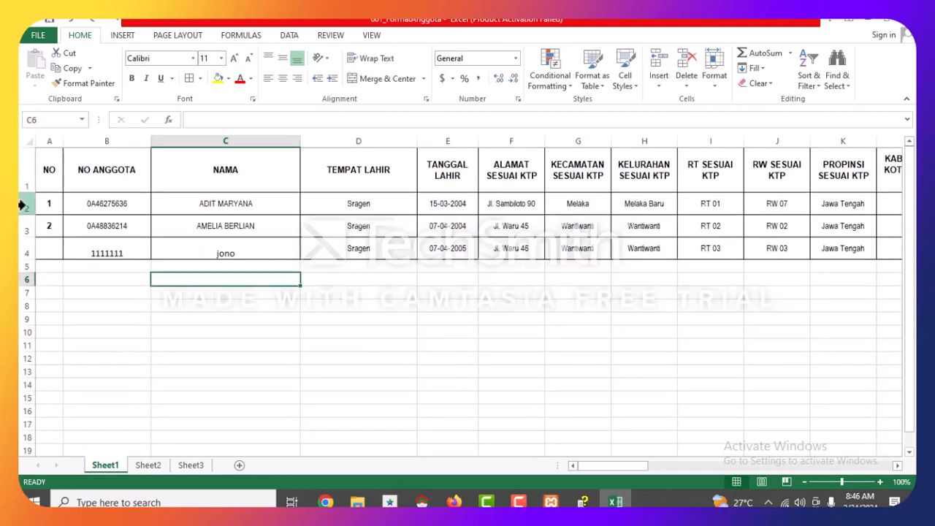
left_click_drag(22, 206, 27, 229)
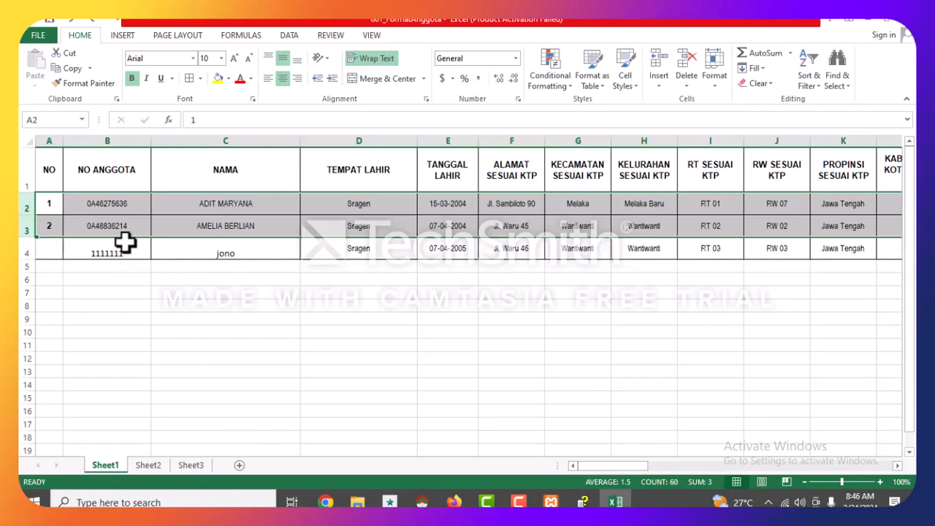
right_click(26, 202)
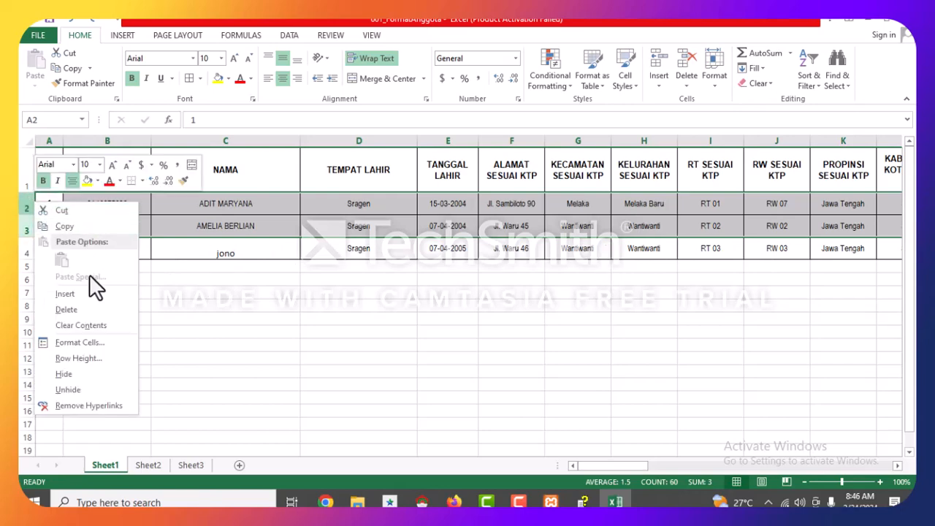
left_click(91, 306)
left_click(219, 298)
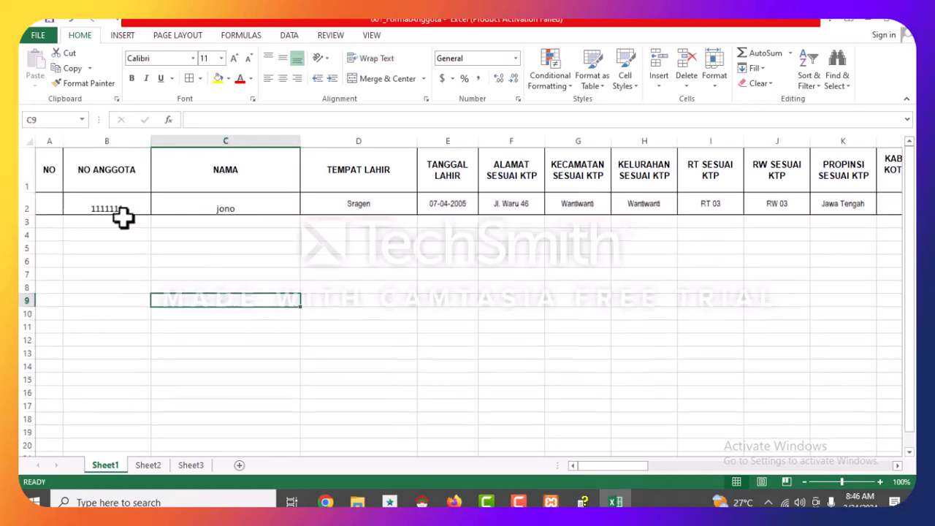
Number the remaining member 1 in A2 and save the workbook.
left_click(53, 205)
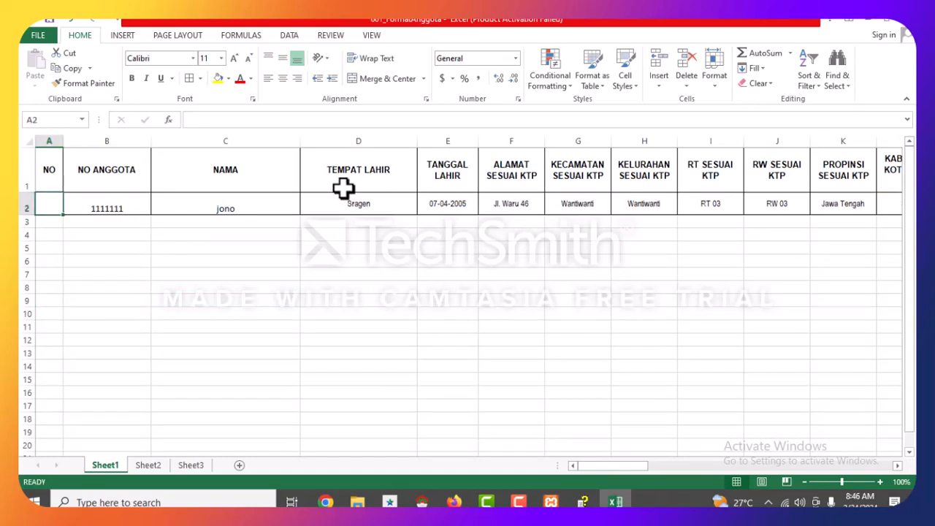
type("1")
left_click(413, 248)
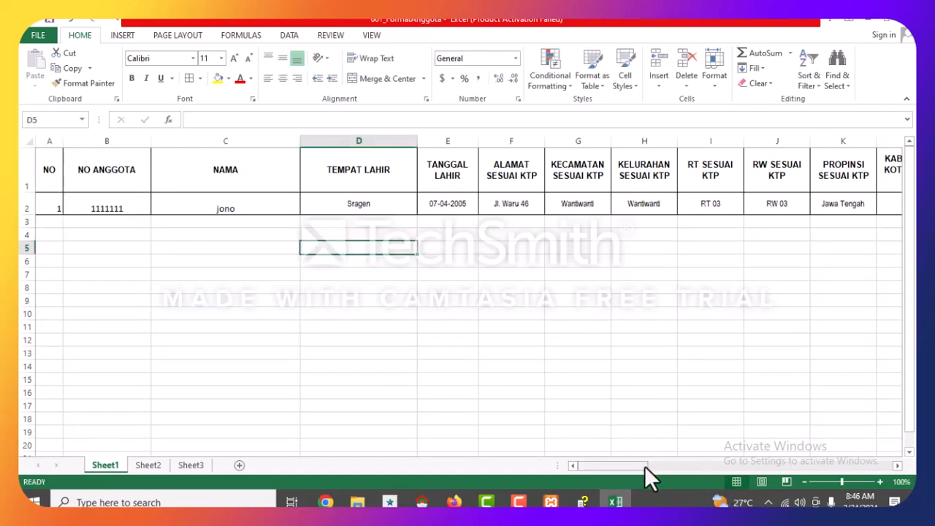
left_click_drag(644, 465, 738, 466)
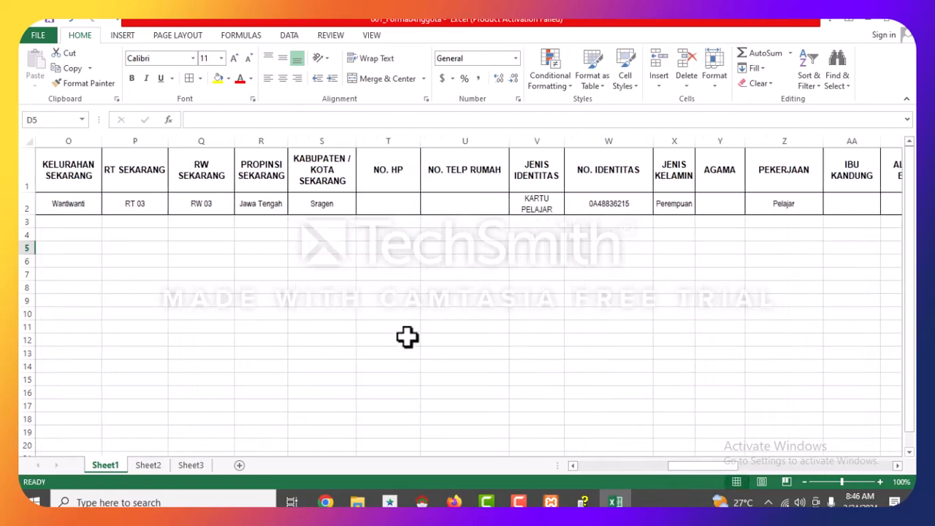
key("ctrl+s")
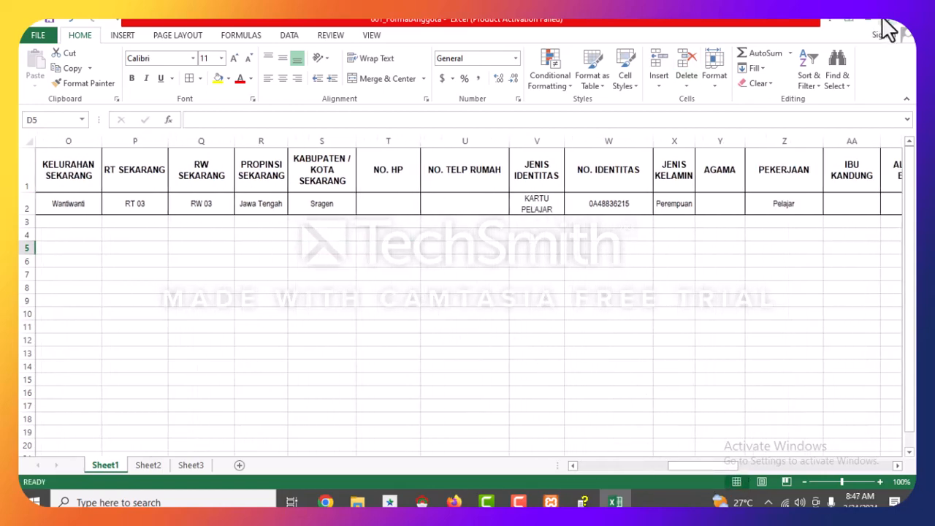
Close Excel and import 001_FormatAnggota.xlsx from Downloads with Proses.
left_click(903, 28)
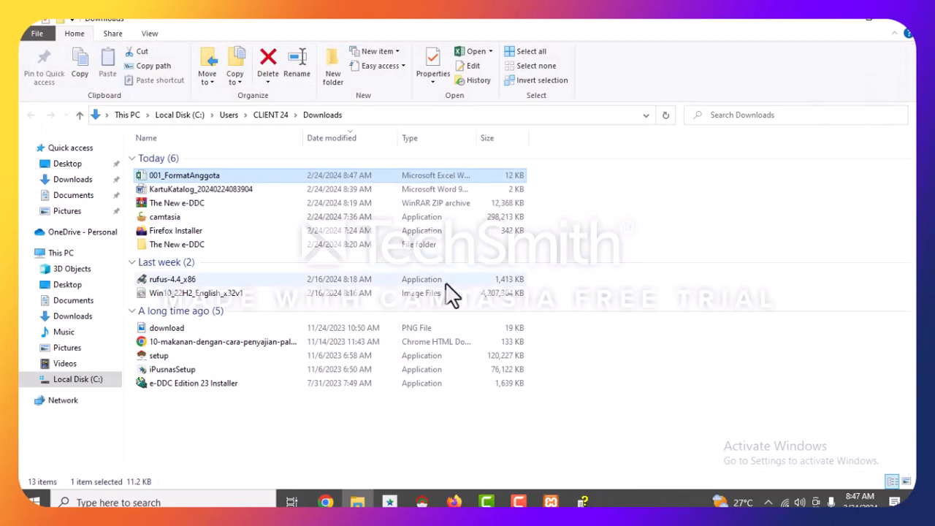
left_click(904, 30)
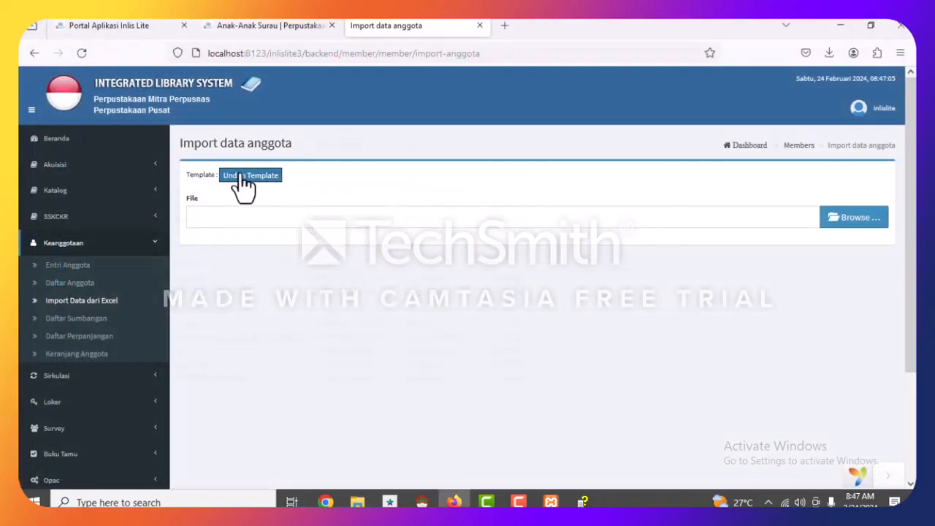
left_click(859, 219)
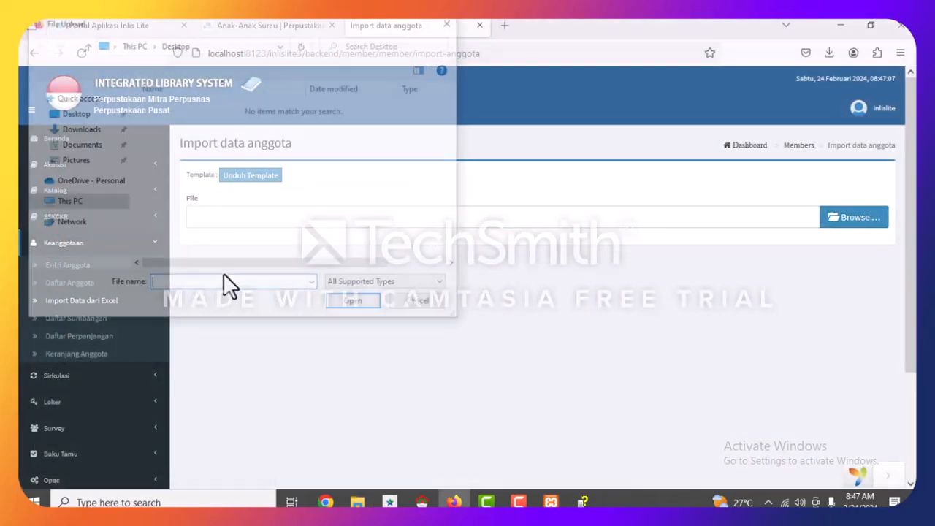
left_click_drag(115, 182, 120, 110)
left_click(73, 130)
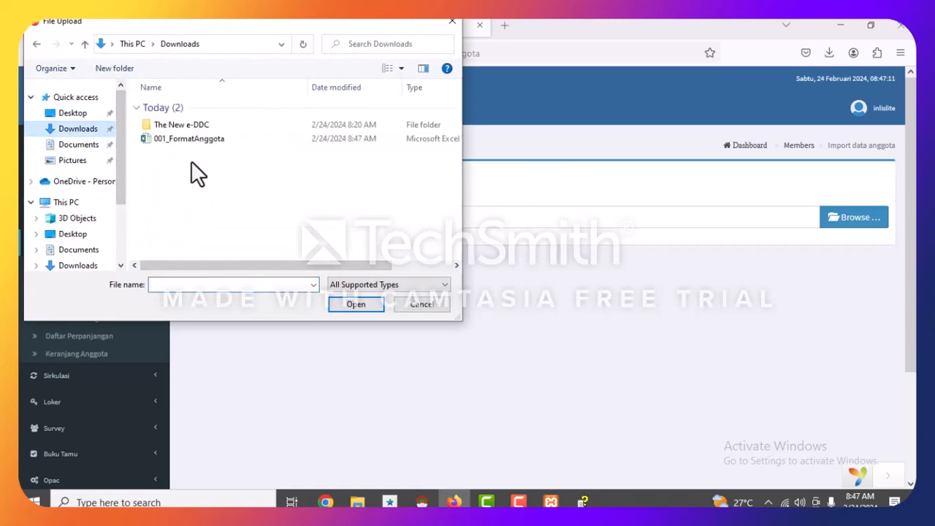
left_click(178, 140)
left_click(355, 305)
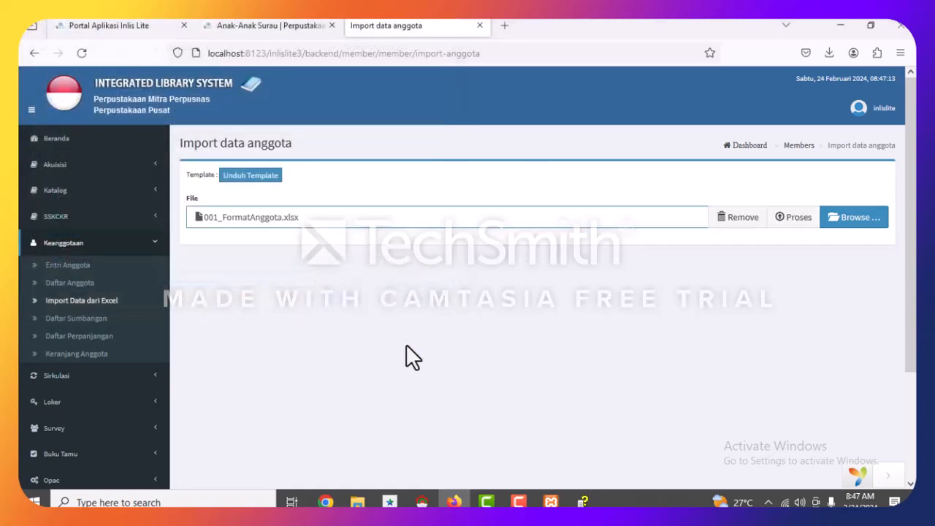
left_click(777, 217)
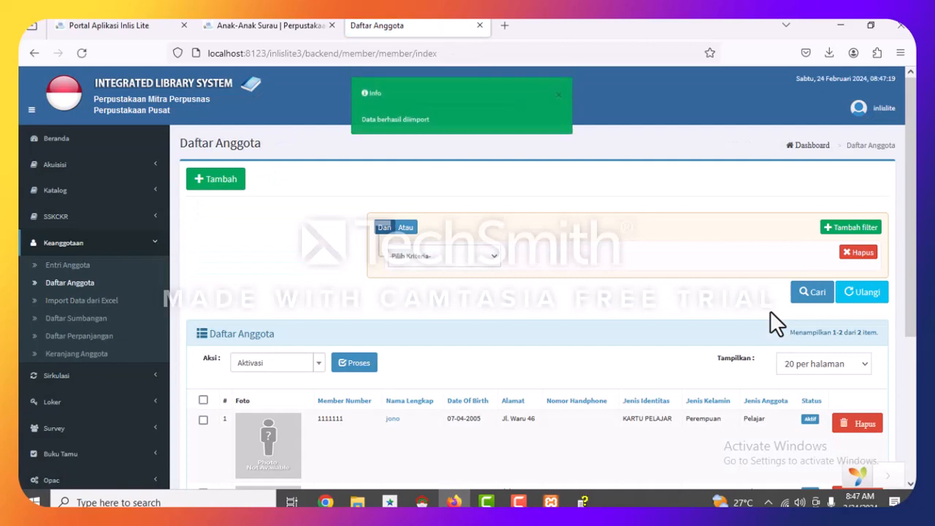
Check the member list now showing the imported second member.
scroll(404, 81, "down", 3)
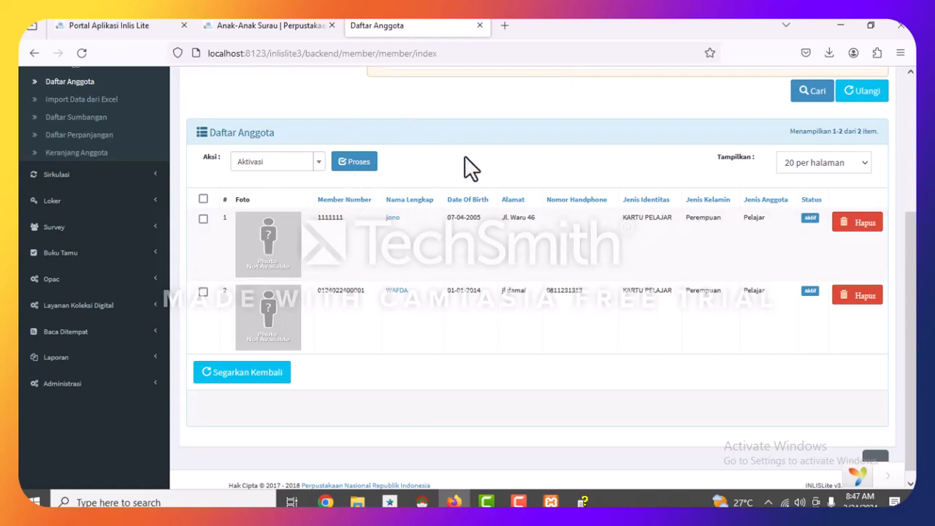
scroll(467, 160, "up", 3)
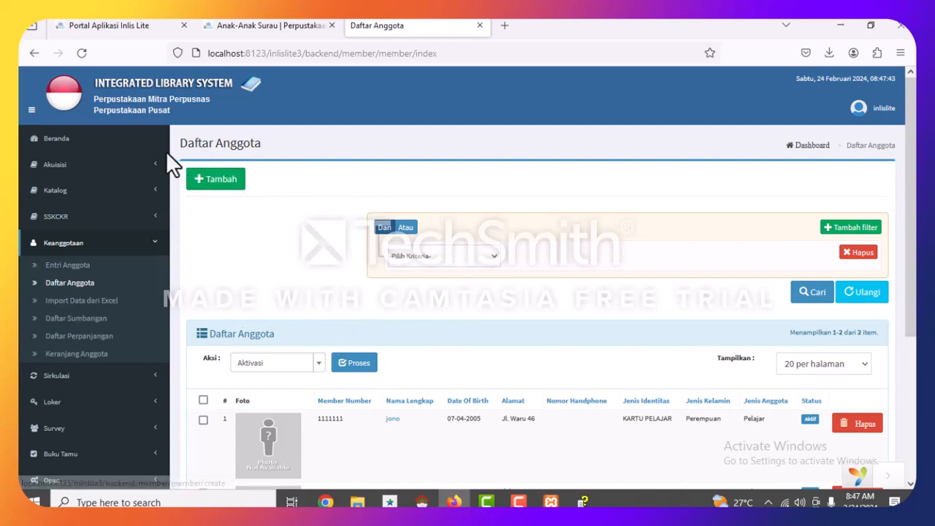
scroll(28, 314, "down", 3)
scroll(28, 306, "up", 3)
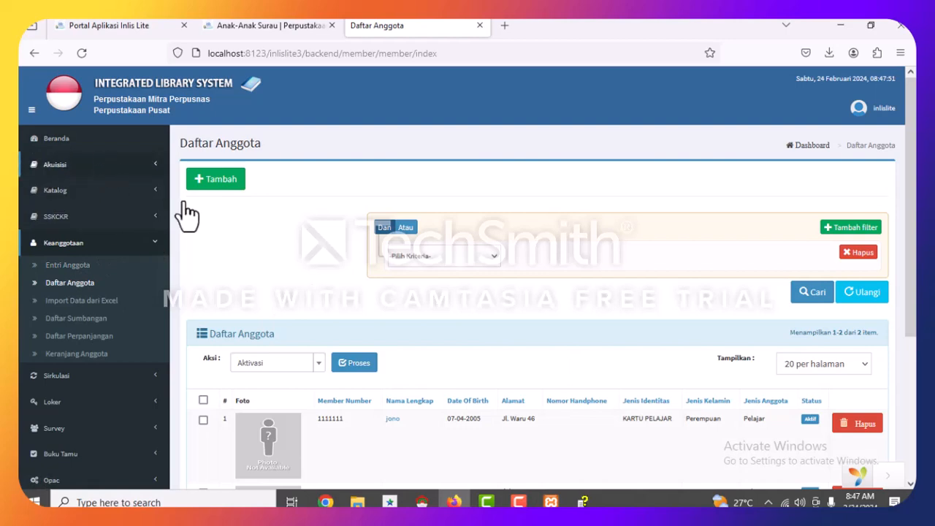
left_click(99, 378)
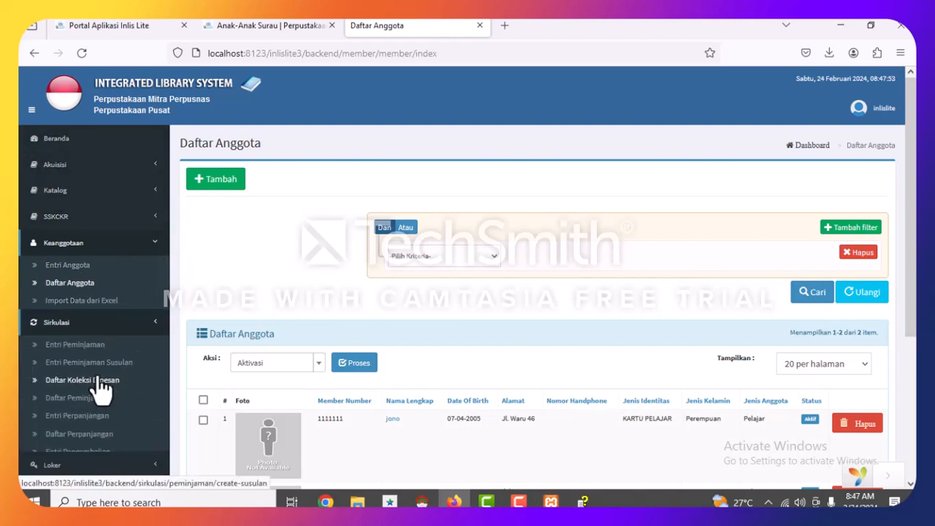
Open Sirkulasi > Entri Peminjaman in a new browser tab.
scroll(106, 285, "down", 2)
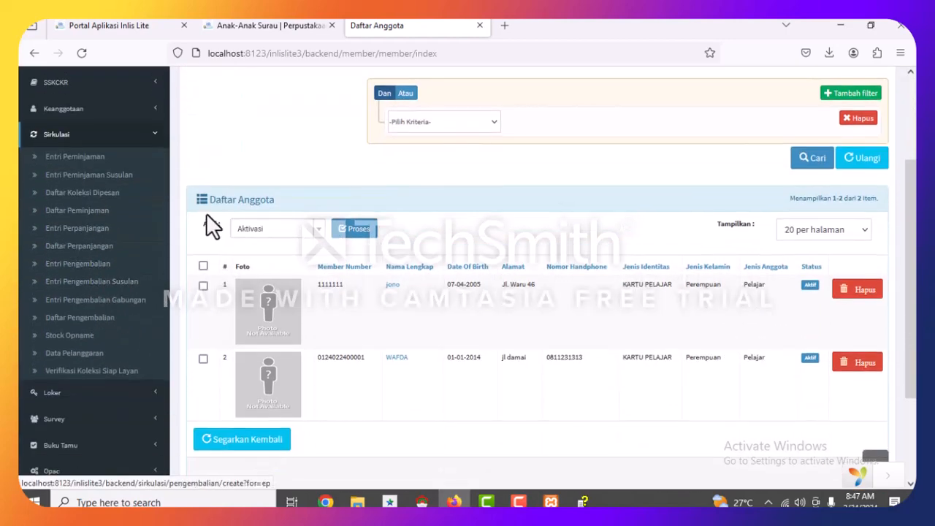
right_click(65, 164)
left_click(111, 175)
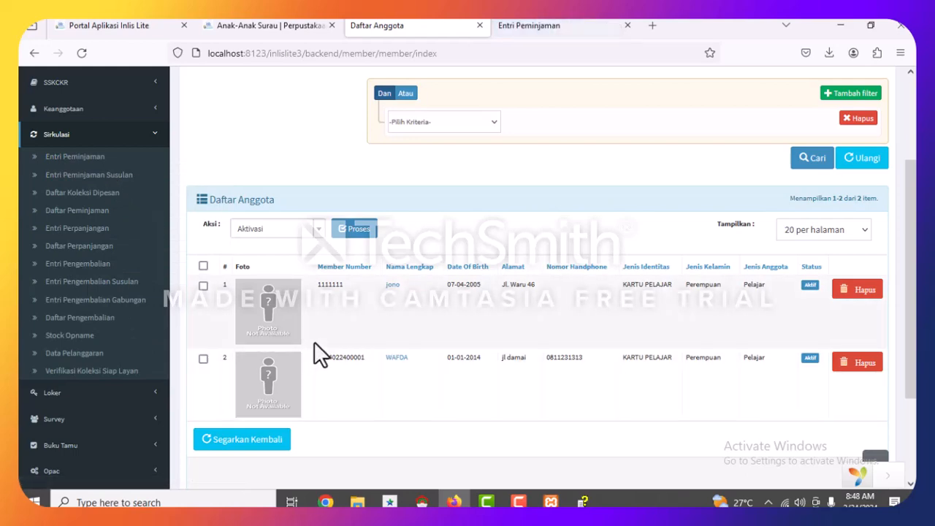
left_click(538, 27)
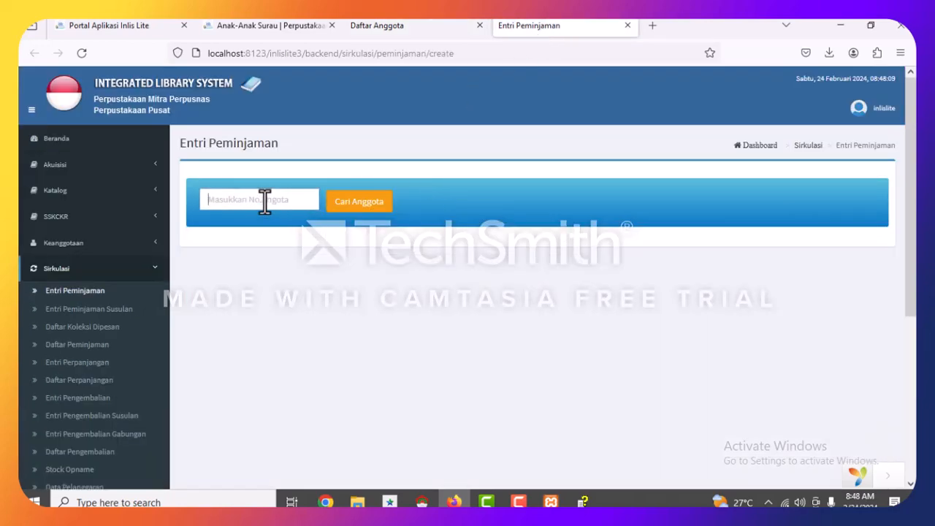
left_click(428, 26)
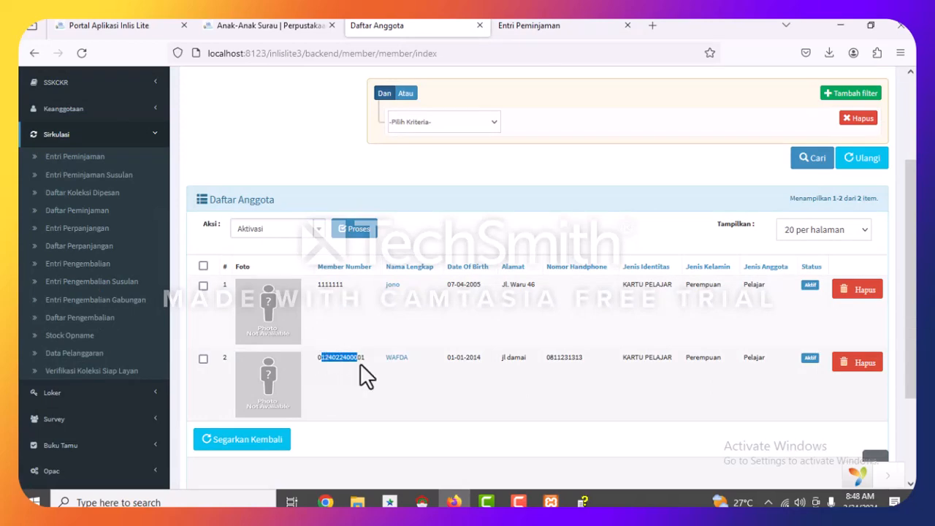
Copy the second member's number from Daftar Anggota and look them up in Entri Peminjaman.
left_click_drag(360, 363, 361, 362)
left_click_drag(318, 358, 376, 362)
key("ctrl+c")
left_click(532, 41)
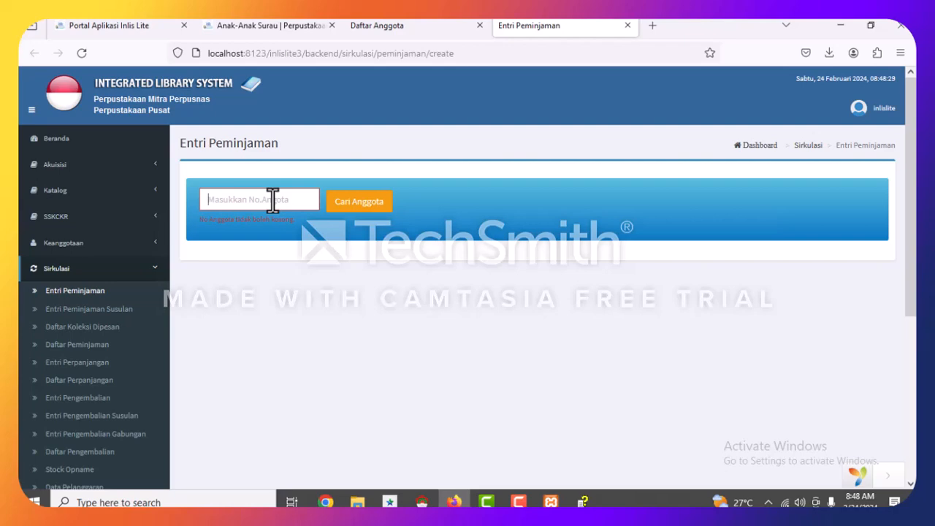
key("ctrl+v")
left_click(363, 209)
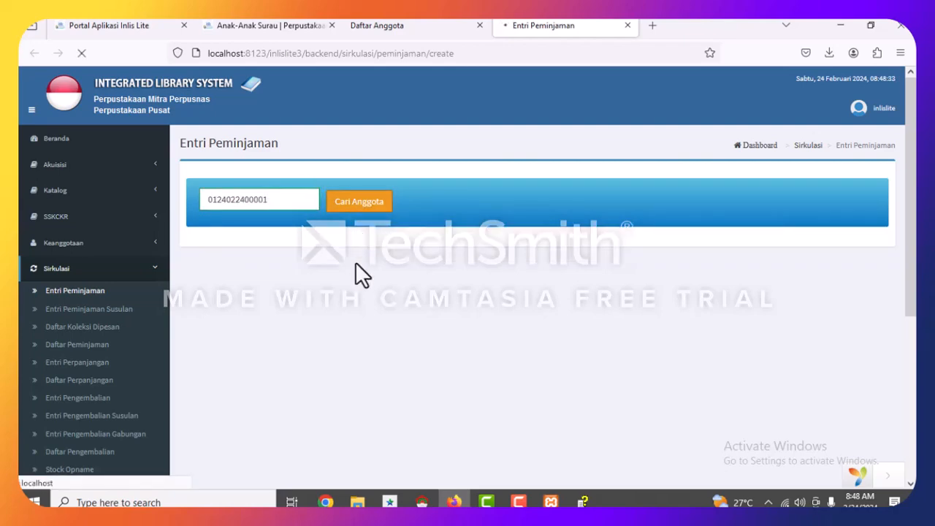
scroll(528, 327, "down", 2)
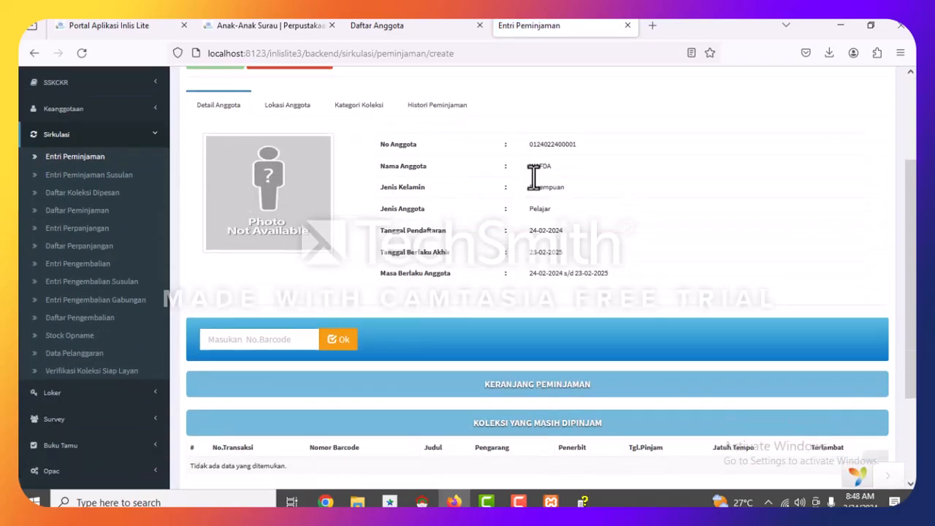
Open Akuisisi > Daftar Koleksi in a new tab to copy the book's barcode.
scroll(386, 235, "down", 2)
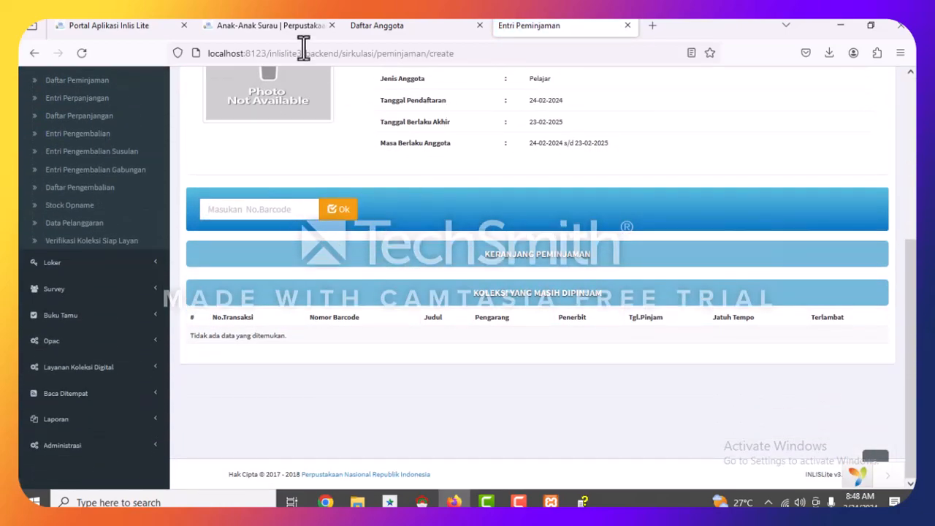
scroll(477, 179, "up", 4)
scroll(416, 226, "down", 2)
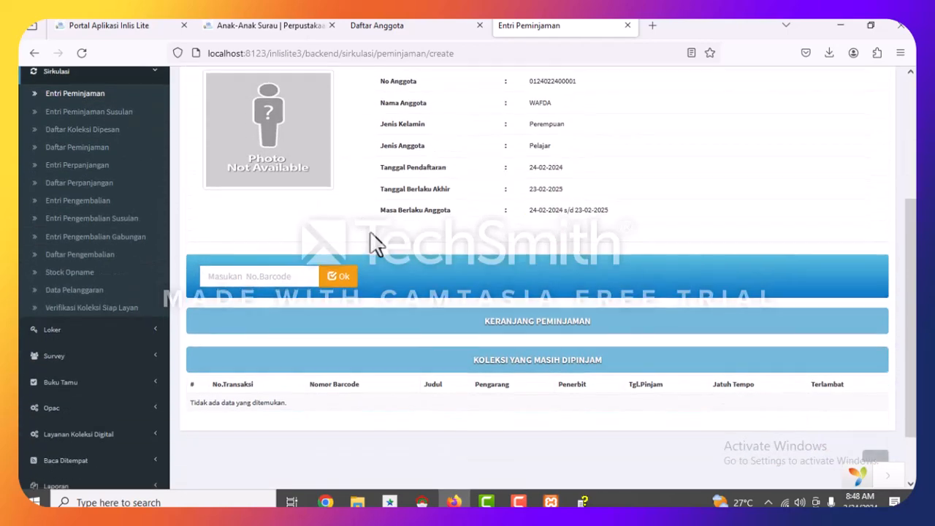
scroll(227, 202, "up", 2)
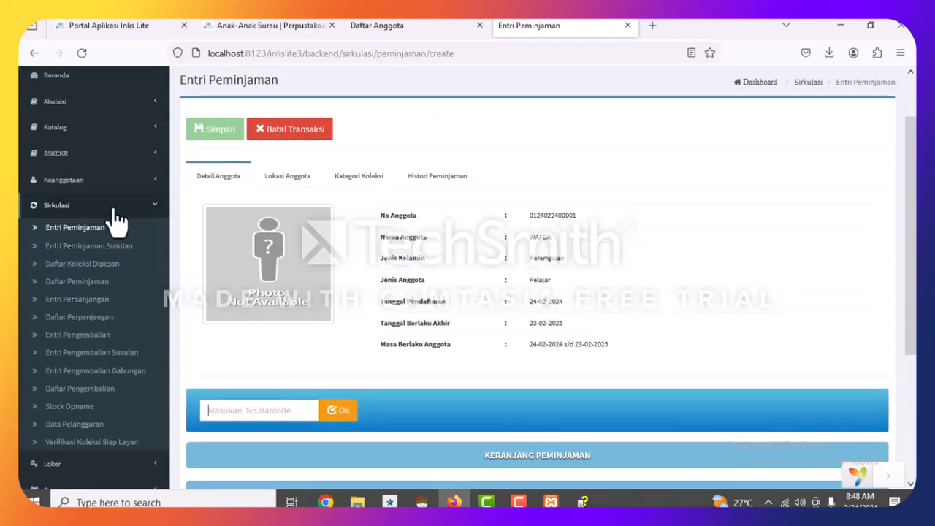
scroll(102, 175, "up", 1)
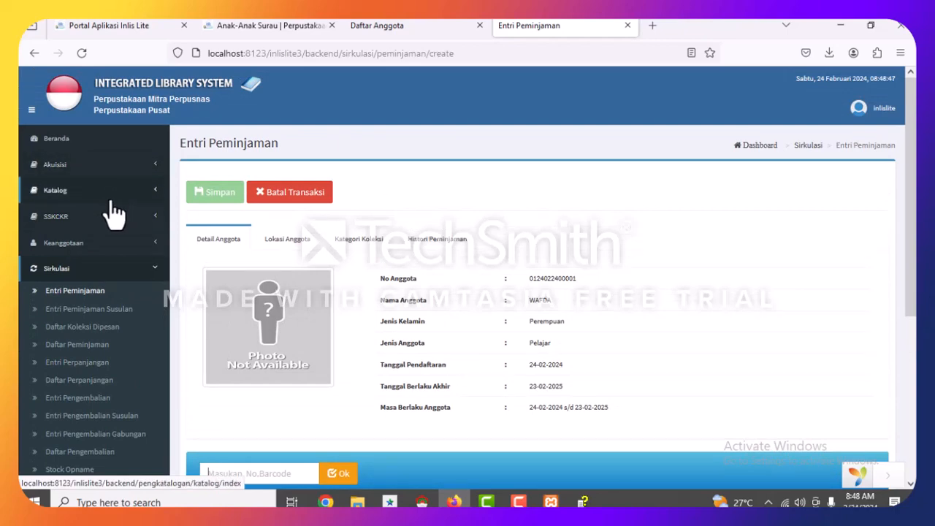
scroll(99, 252, "down", 2)
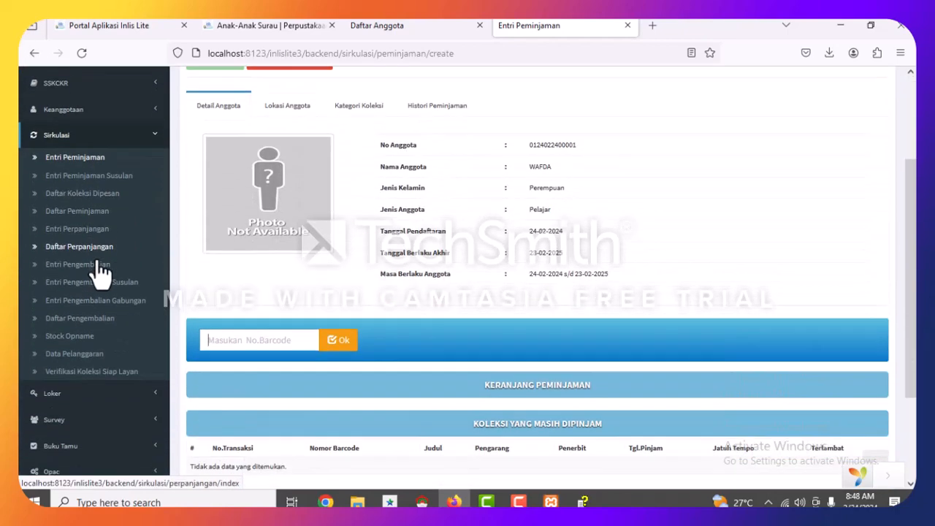
scroll(95, 240, "up", 2)
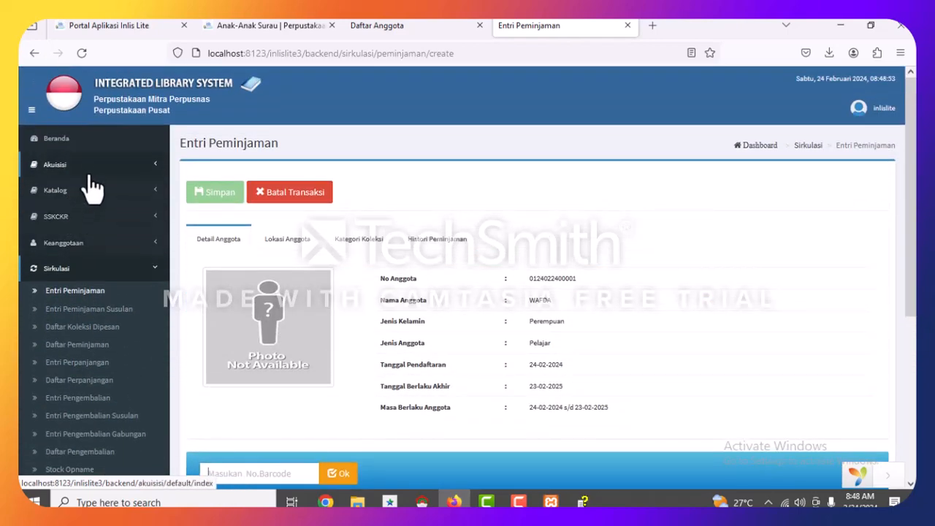
left_click(84, 168)
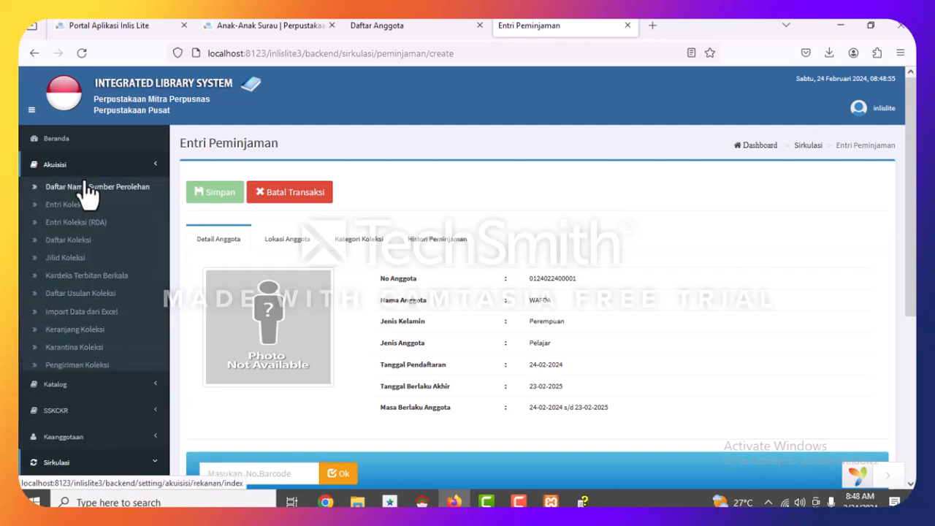
right_click(64, 239)
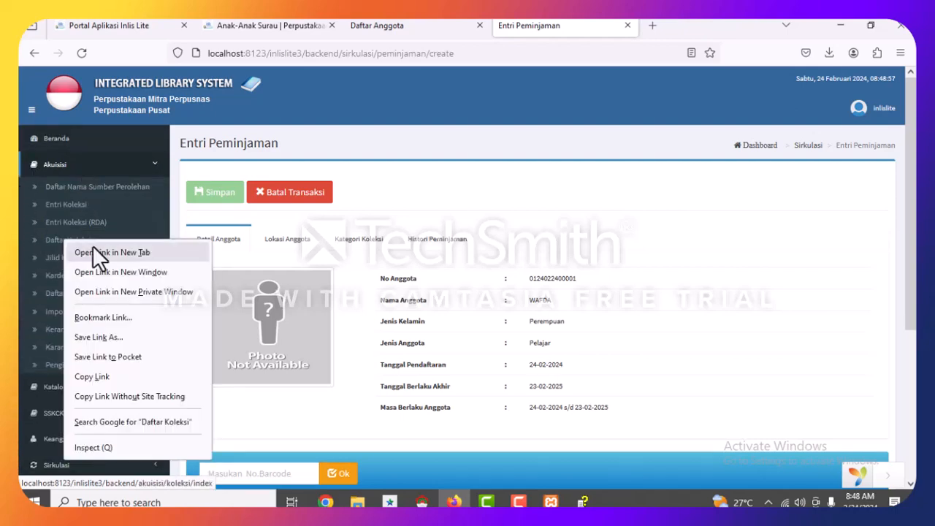
left_click(92, 252)
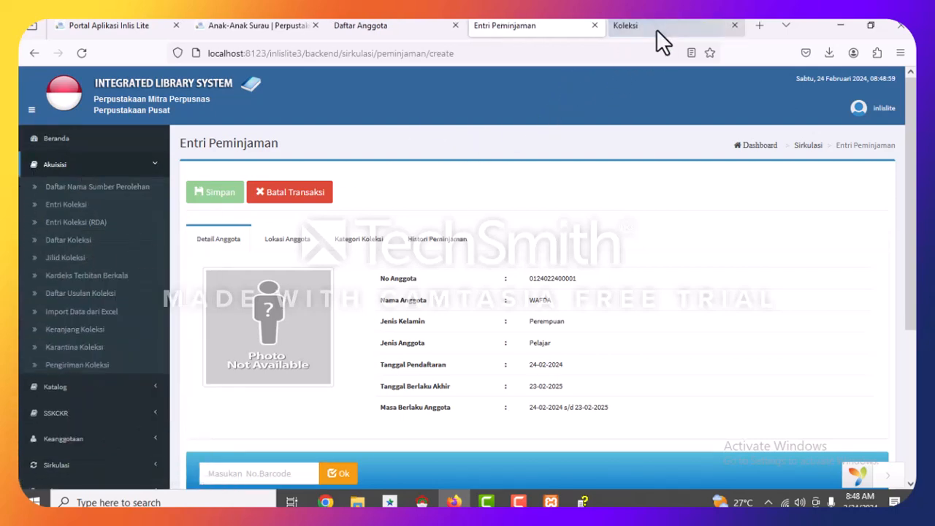
left_click(656, 28)
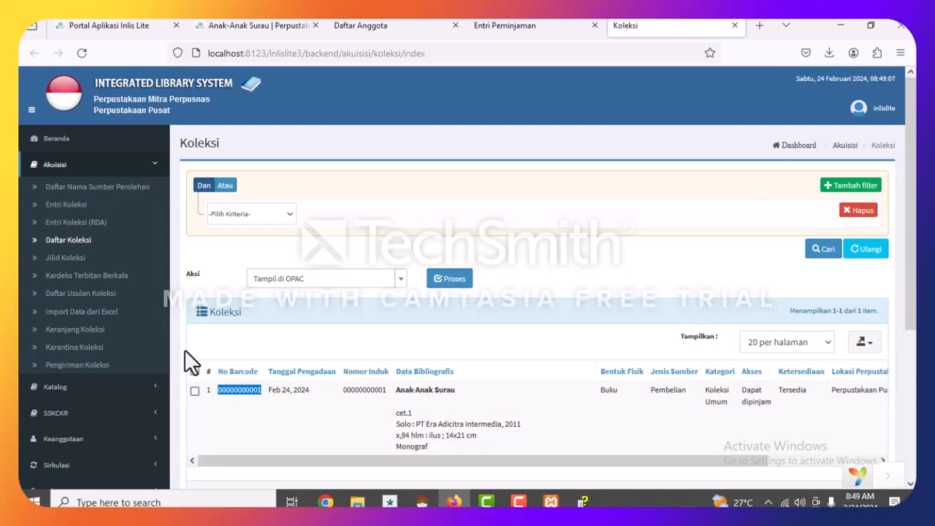
left_click(512, 26)
scroll(250, 321, "down", 3)
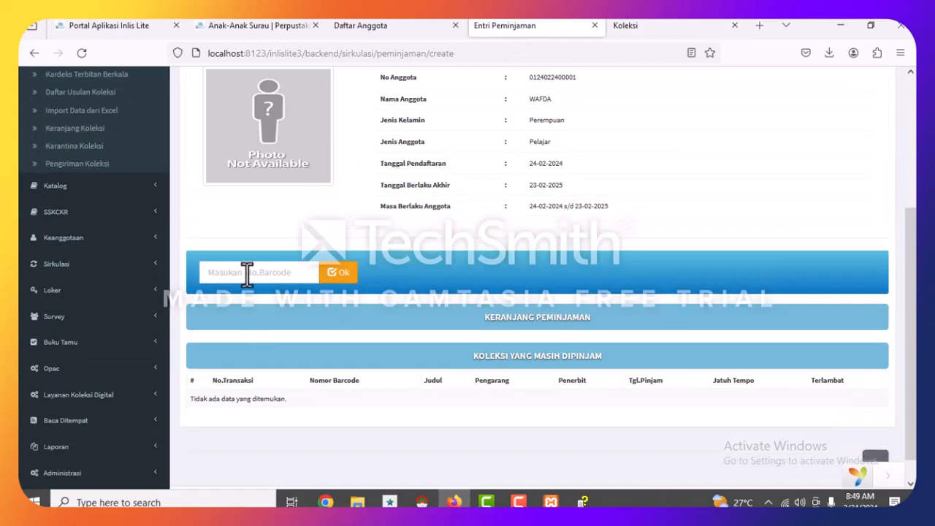
left_click(246, 272)
key("ctrl+v")
key("BackSpace")
left_click(343, 280)
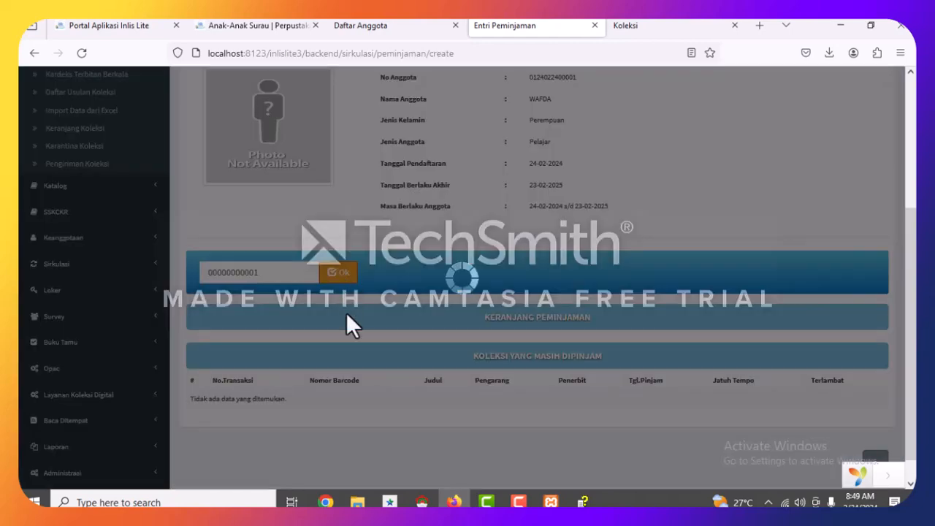
scroll(308, 264, "down", 1)
scroll(309, 260, "up", 4)
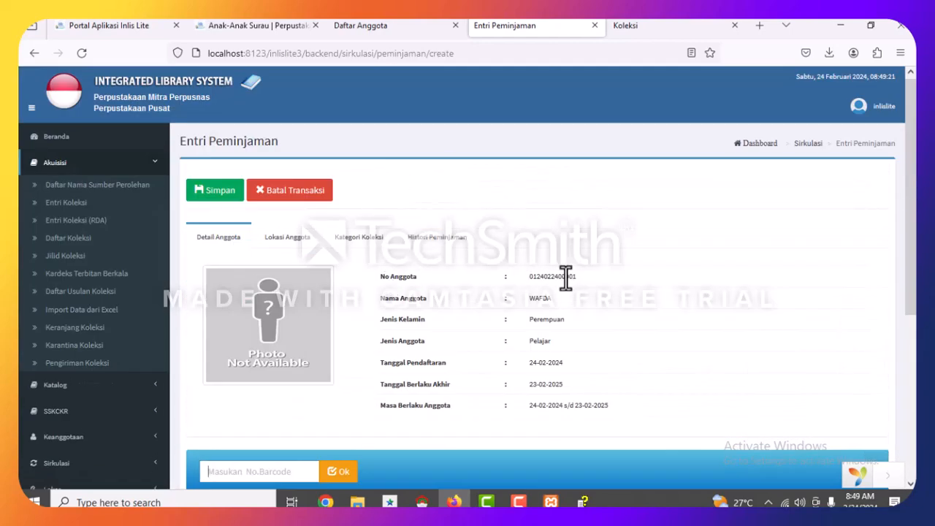
scroll(560, 274, "down", 4)
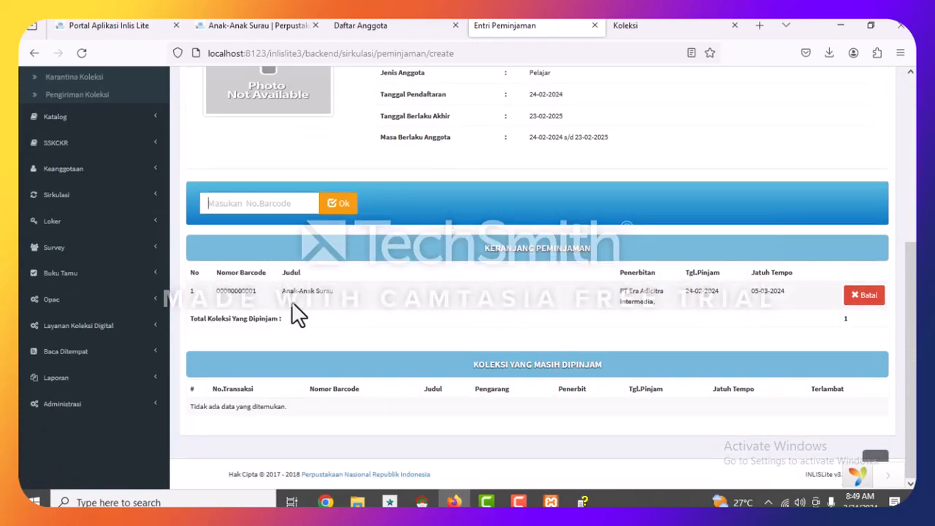
scroll(659, 277, "up", 4)
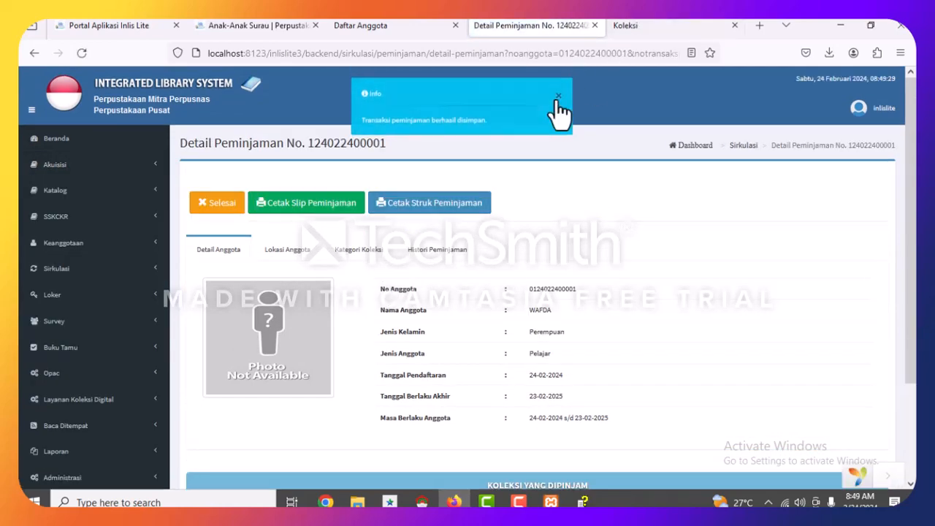
Close the saved loan to get a blank Entri Peminjaman page, then expand the Akuisisi menu.
left_click(219, 202)
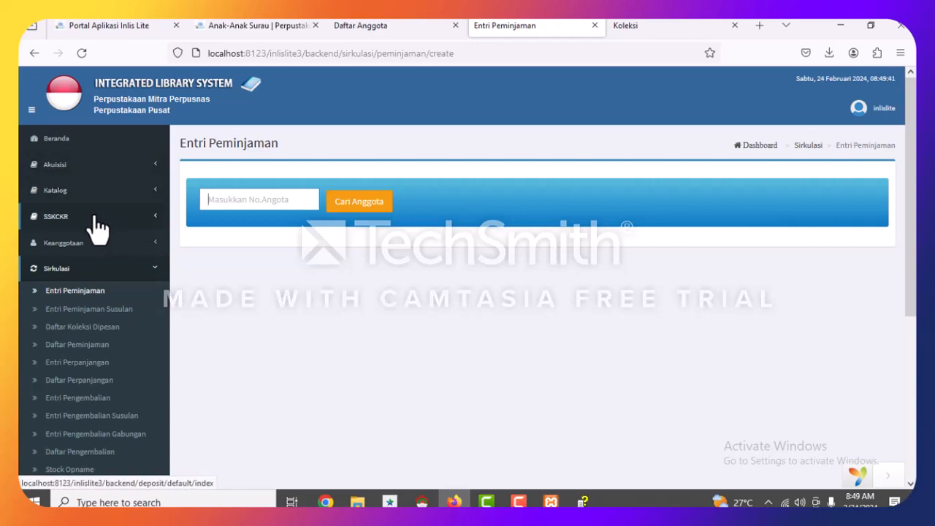
scroll(101, 237, "down", 1)
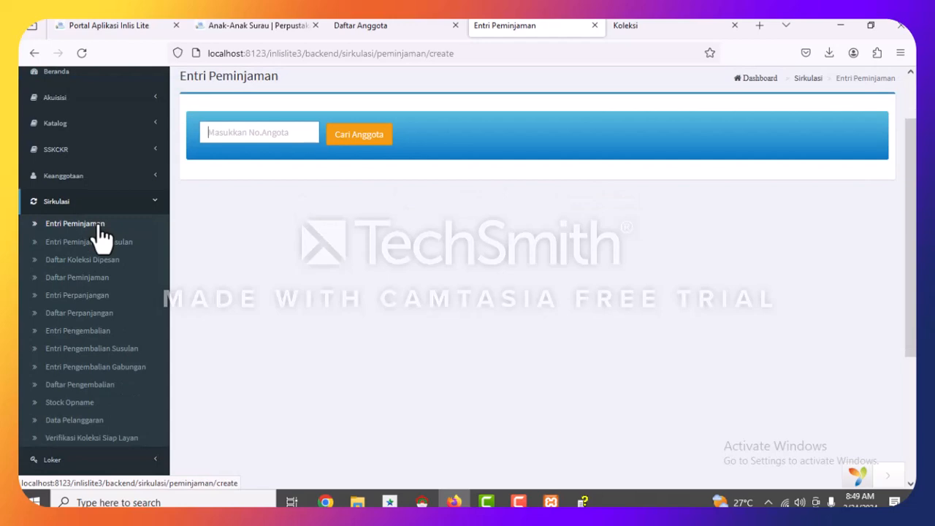
scroll(88, 255, "down", 2)
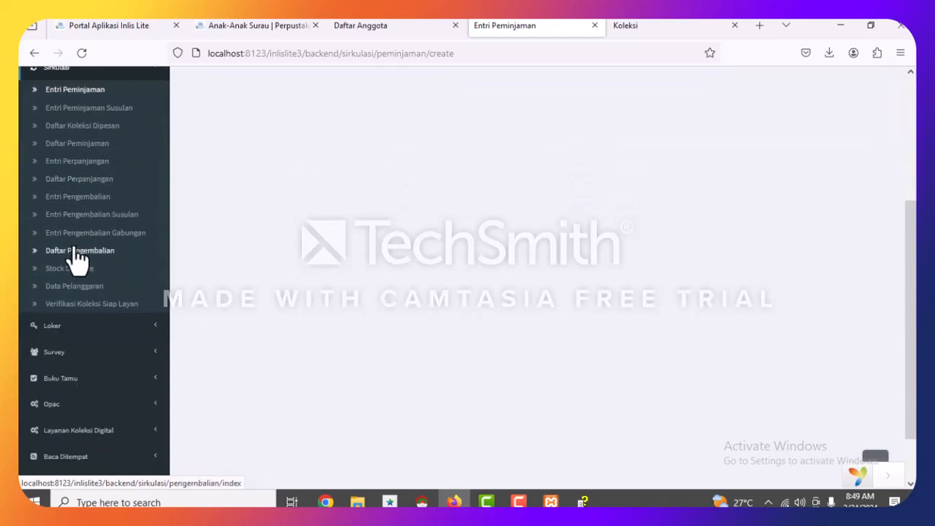
scroll(78, 257, "up", 3)
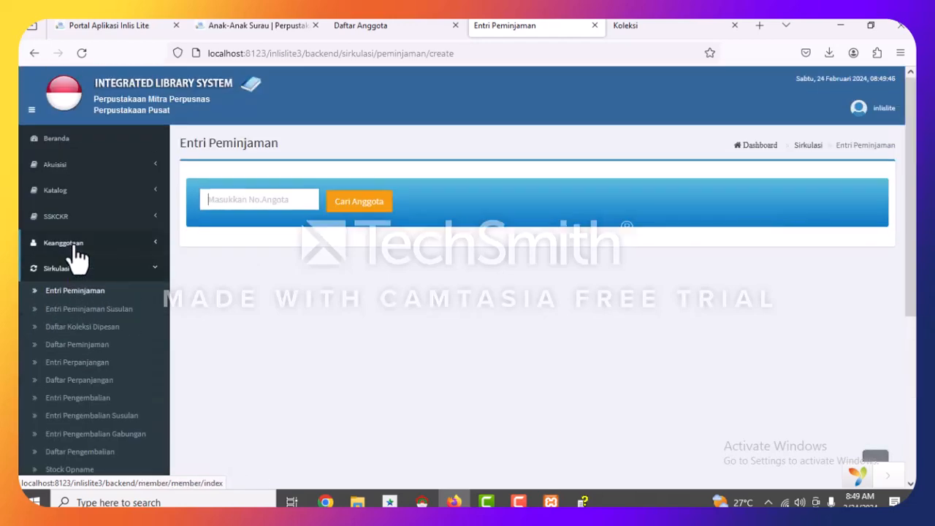
left_click(64, 173)
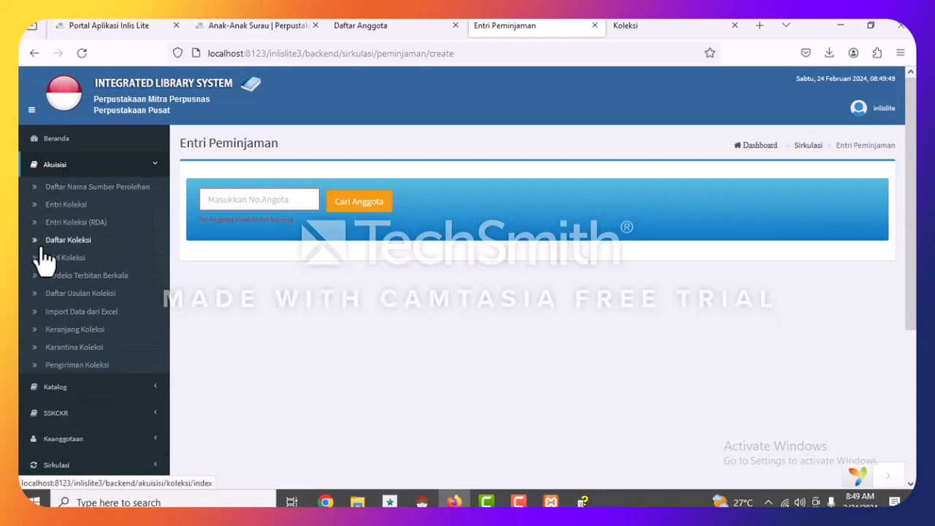
Open Akuisisi > Daftar Koleksi and select all collection items.
left_click(44, 245)
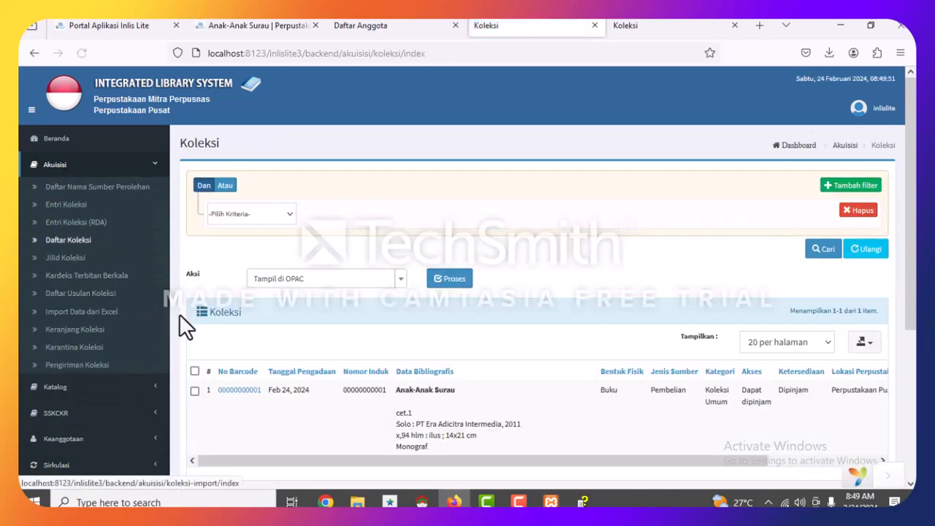
scroll(409, 358, "down", 3)
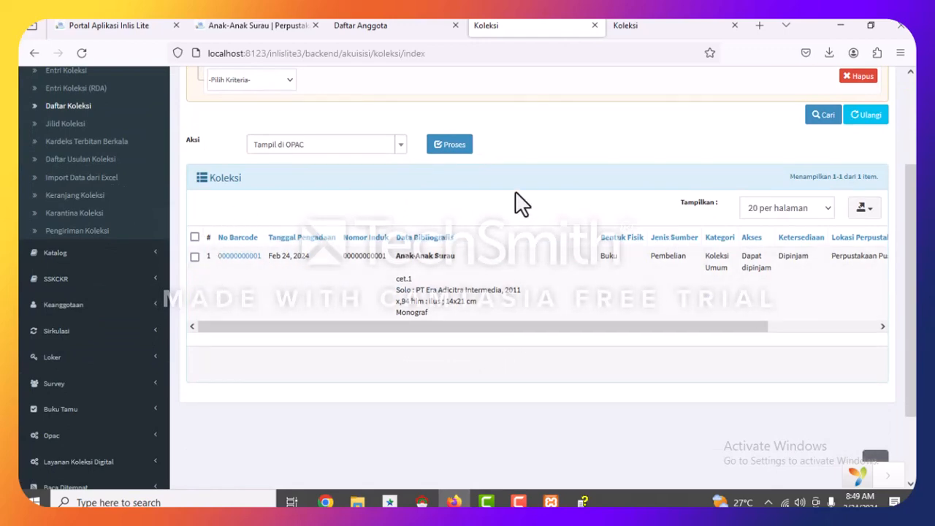
left_click(193, 236)
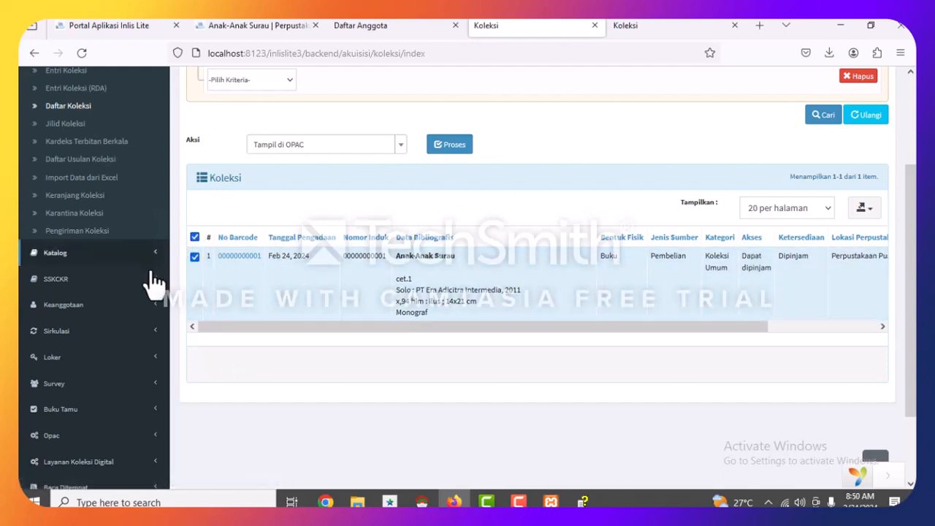
scroll(344, 251, "up", 2)
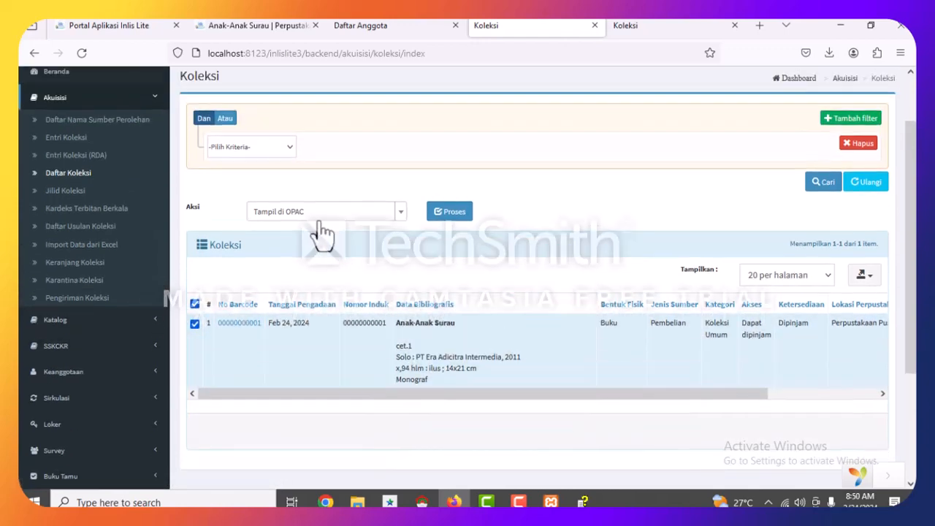
Set the bulk action to Cetak Label with Kertas A4 paper and label model A4-4.
left_click(319, 227)
scroll(286, 328, "down", 3)
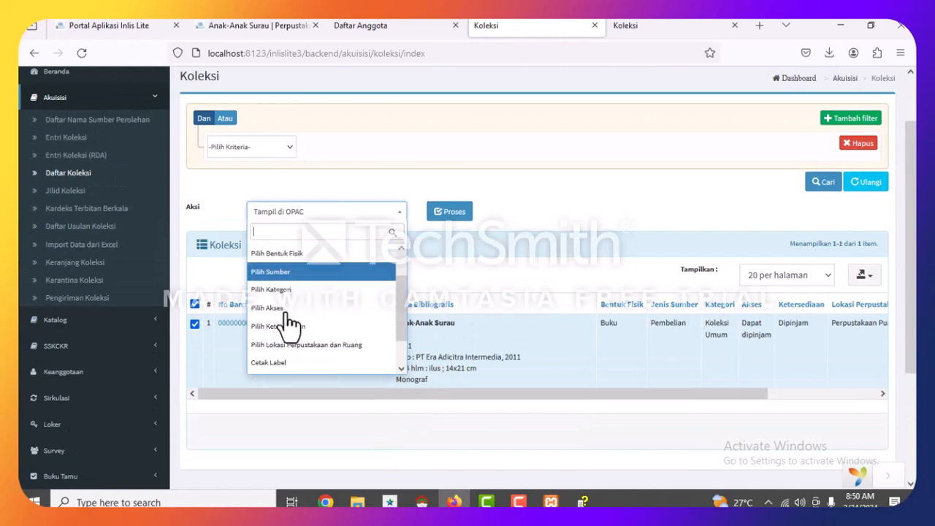
left_click(285, 330)
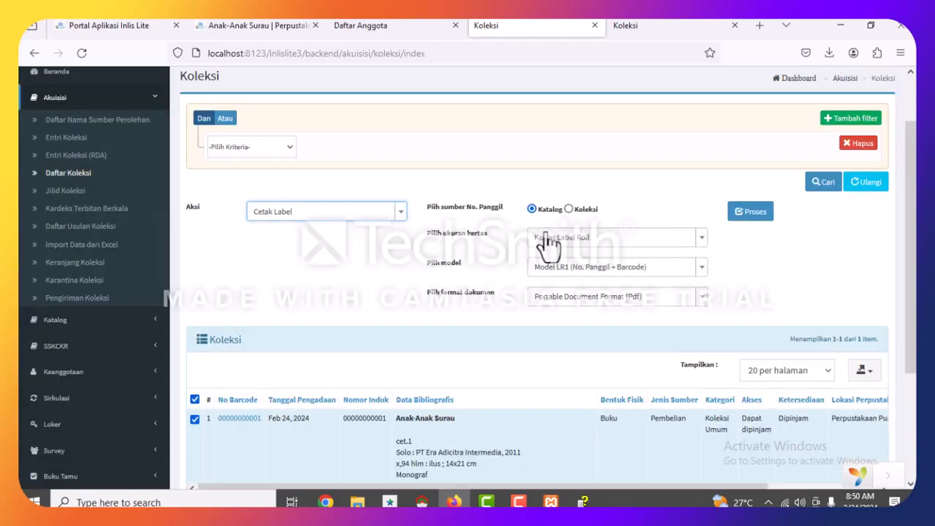
left_click(564, 241)
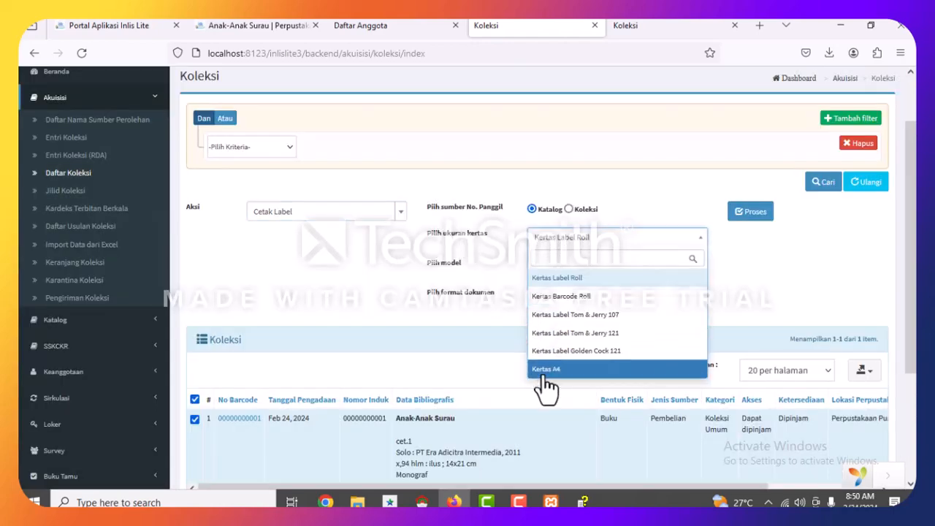
left_click(546, 370)
left_click(590, 267)
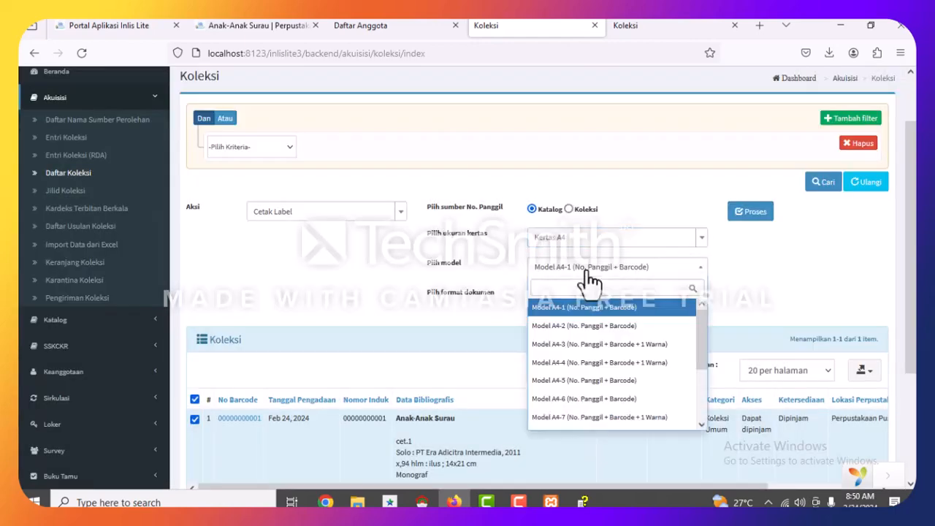
scroll(630, 340, "down", 1)
scroll(787, 260, "down", 2)
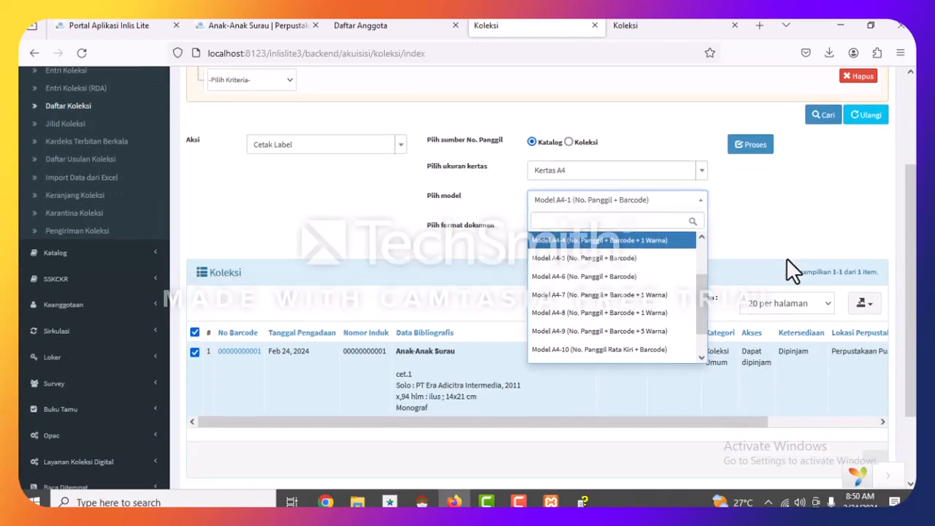
scroll(597, 241, "up", 1)
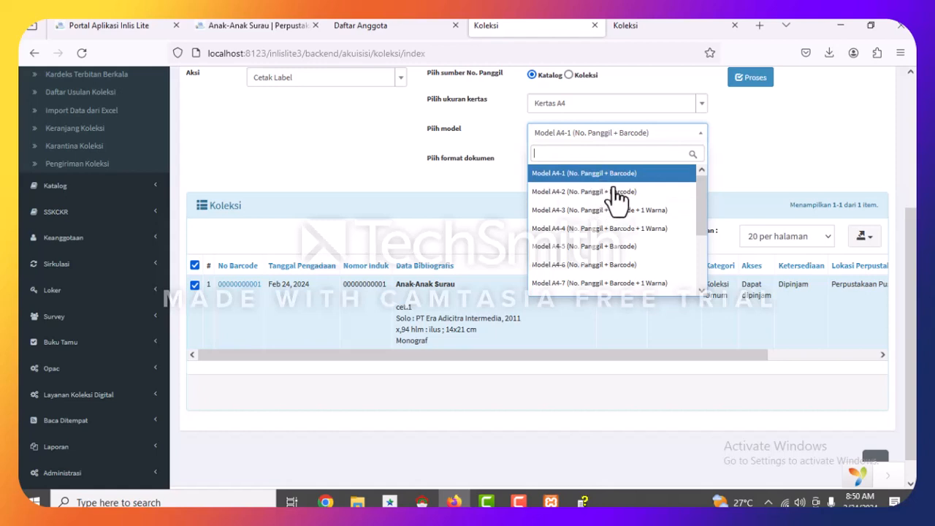
left_click(574, 232)
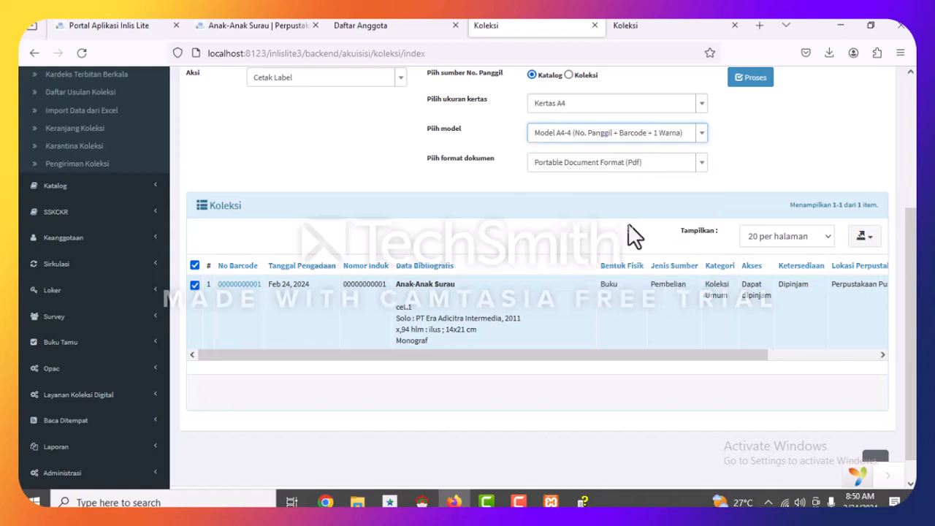
Keep the output format as PDF after trying Word Document, then process the labels.
left_click(554, 167)
left_click(606, 204)
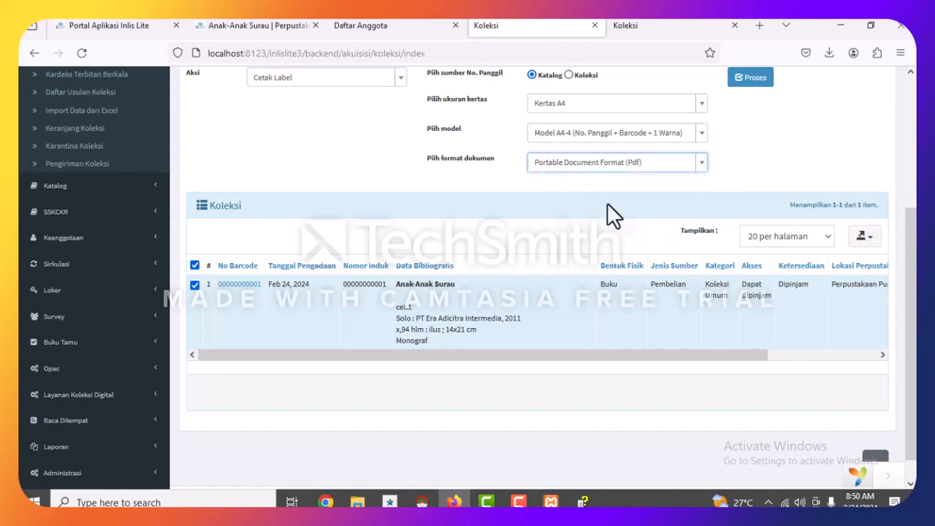
left_click(593, 168)
left_click(589, 219)
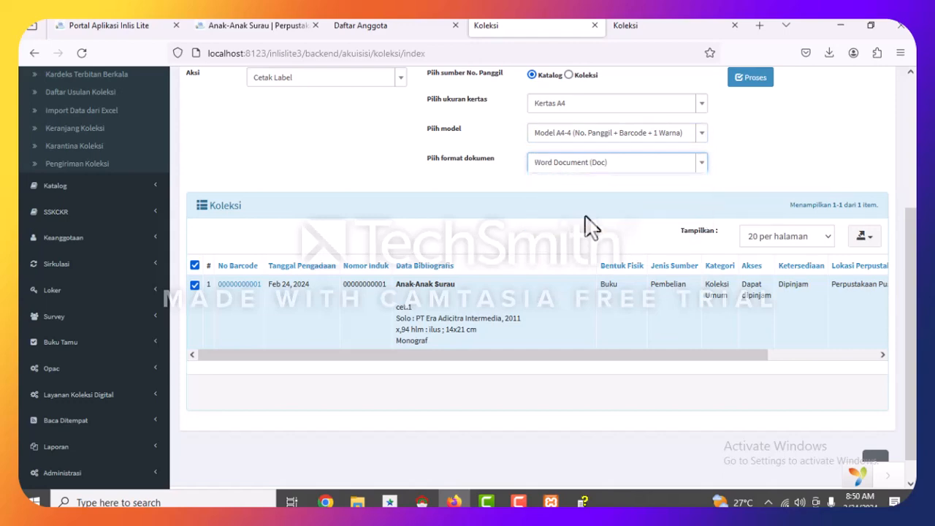
left_click(577, 178)
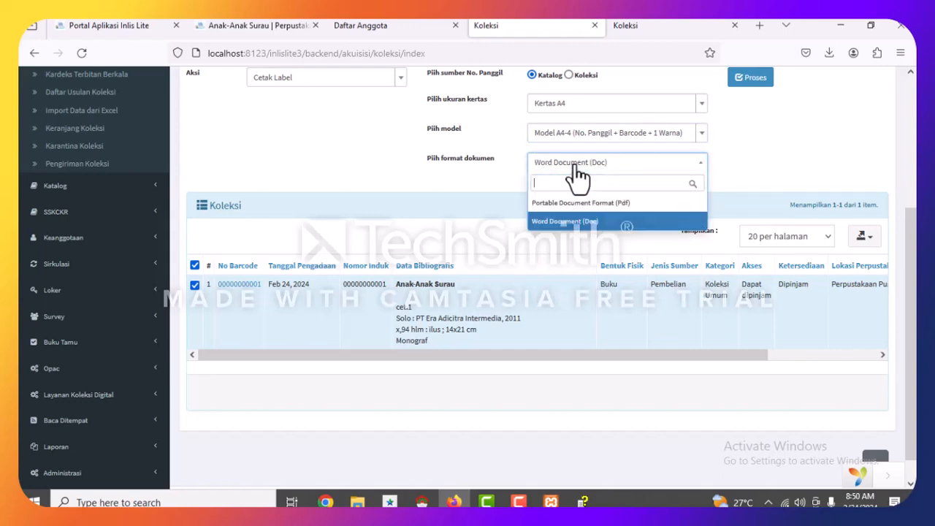
left_click(584, 223)
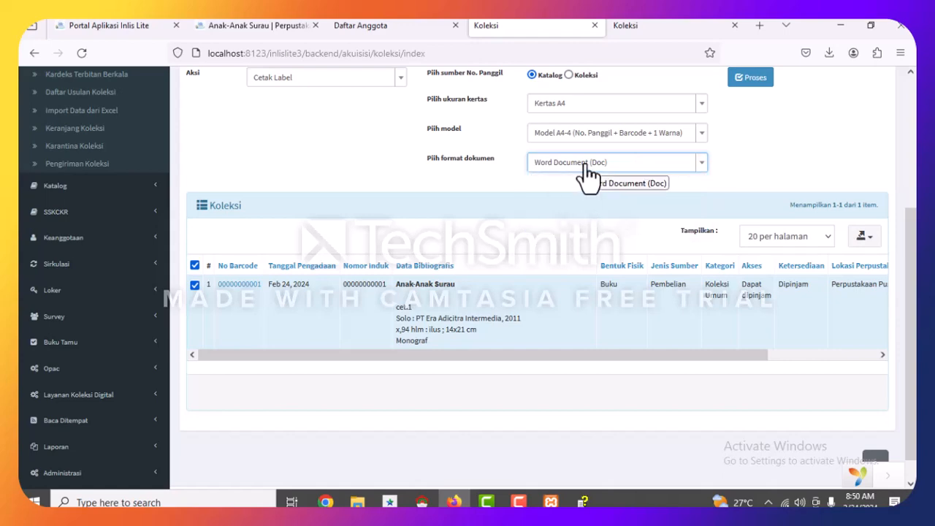
left_click(586, 176)
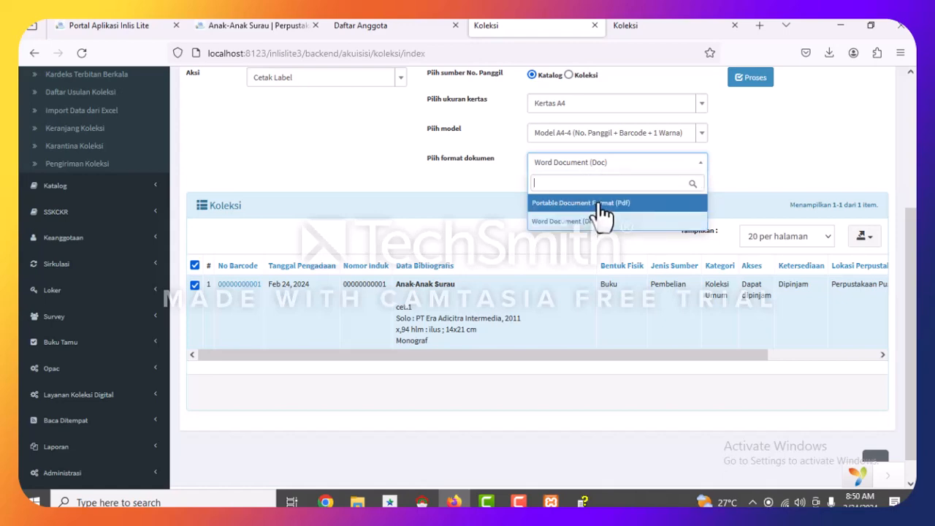
left_click(600, 204)
scroll(730, 172, "up", 2)
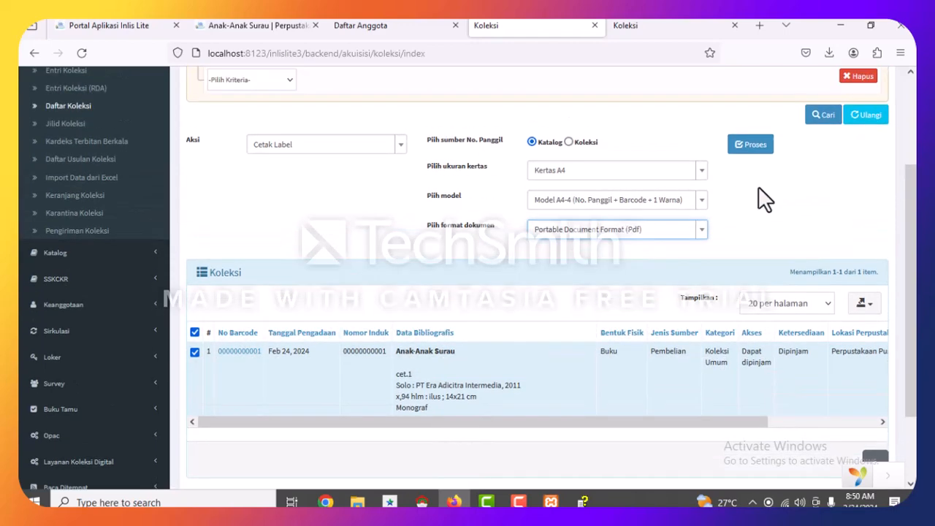
left_click(755, 146)
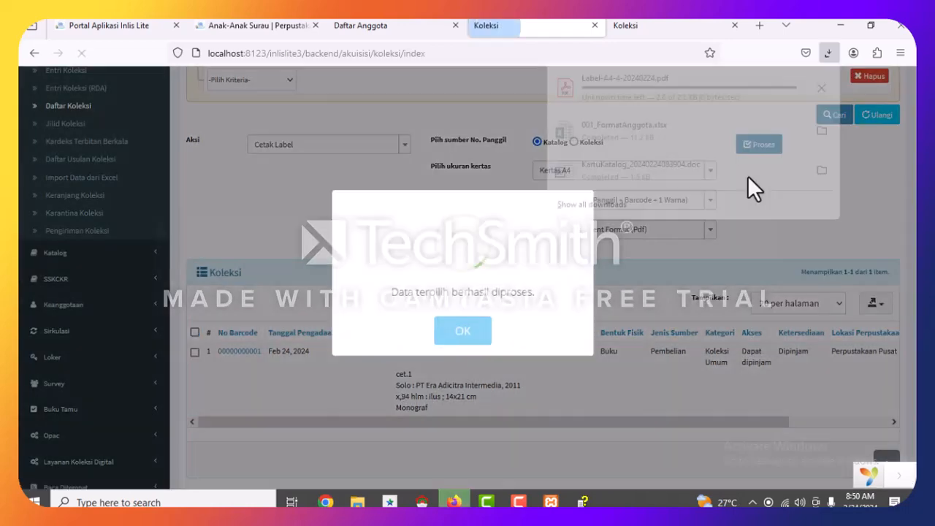
Dismiss the success message and open Label-A4-4-20240224.pdf from Downloads in Adobe Acrobat Reader DC.
left_click(450, 386)
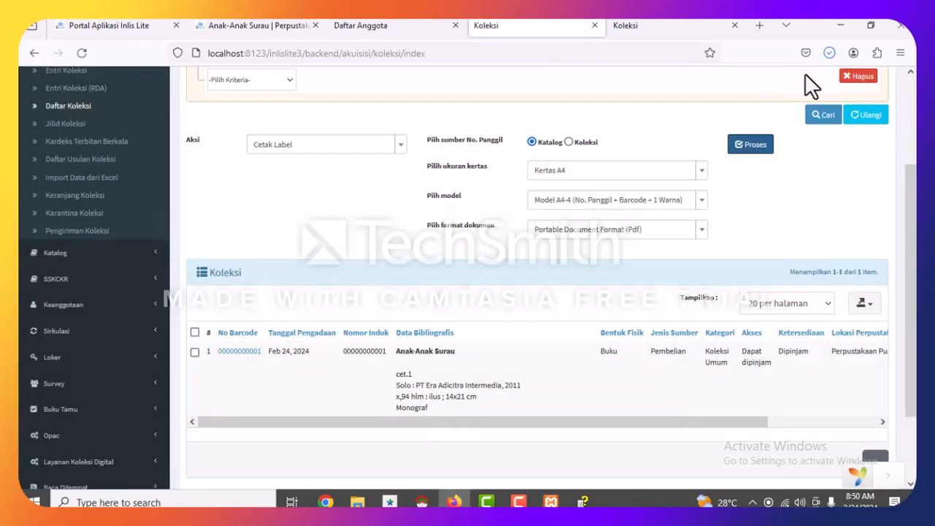
left_click(834, 51)
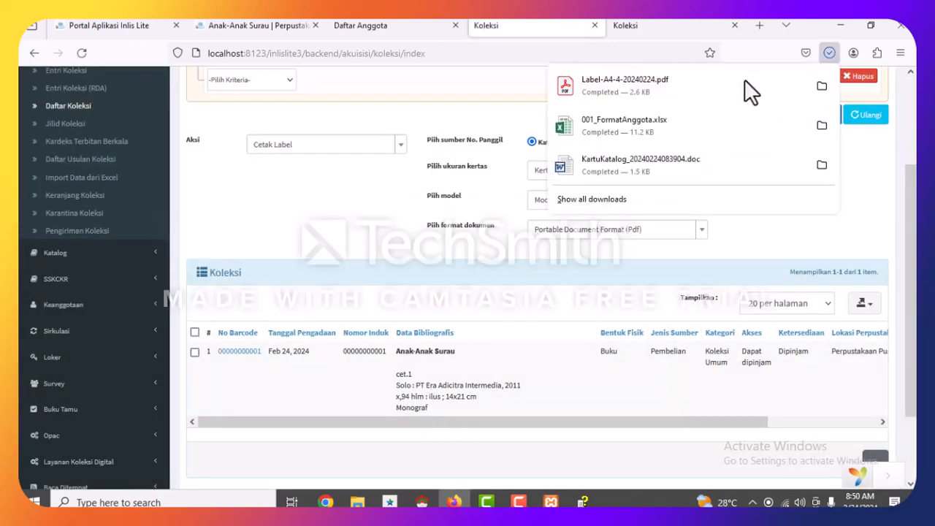
left_click(662, 92)
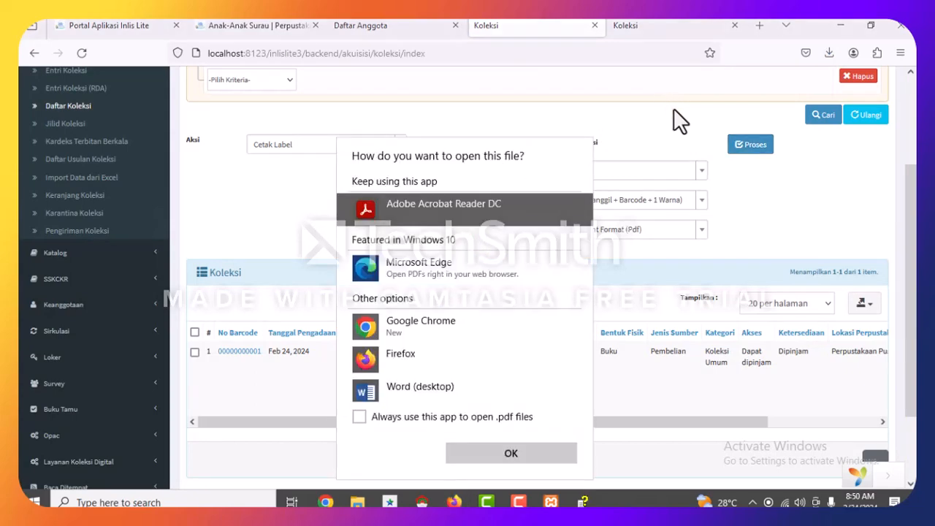
left_click(523, 451)
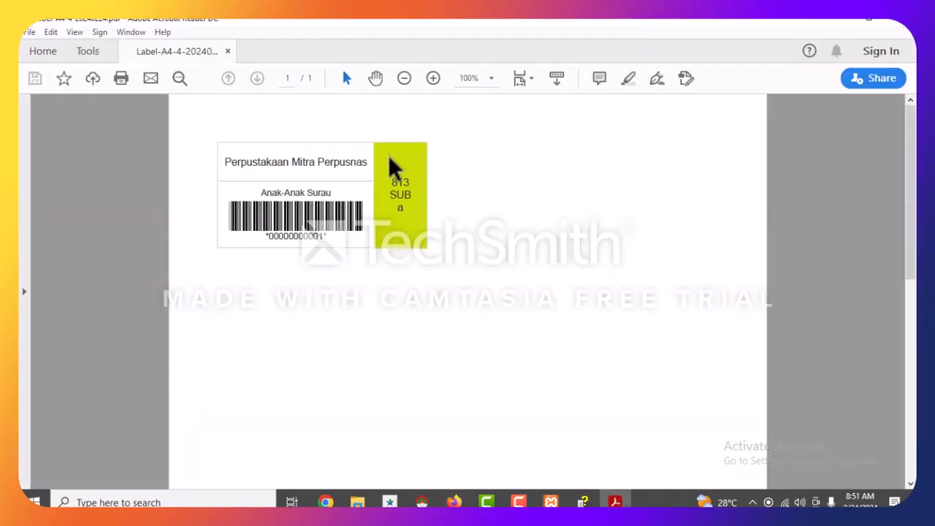
Zoom the label page to 75% and inspect the SUB call number text.
key("ctrl+minus")
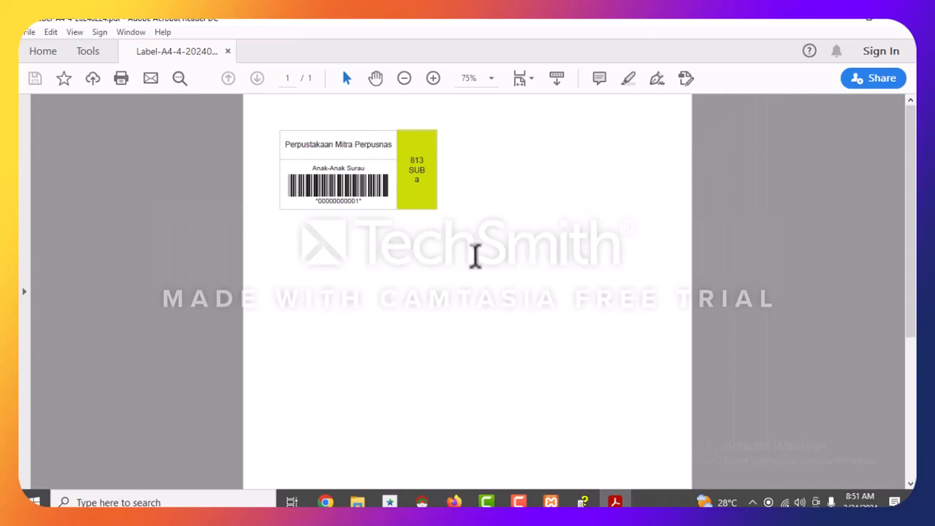
scroll(468, 191, "down", 1)
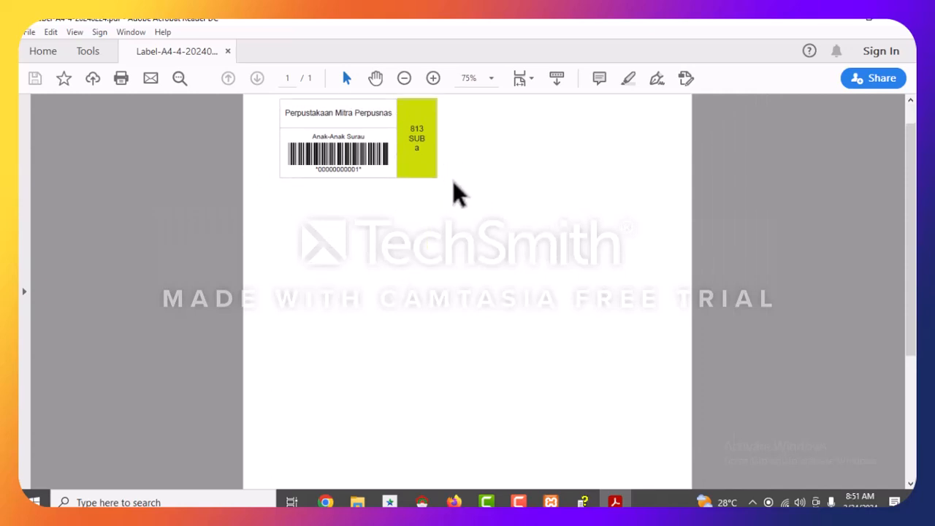
scroll(453, 181, "up", 1)
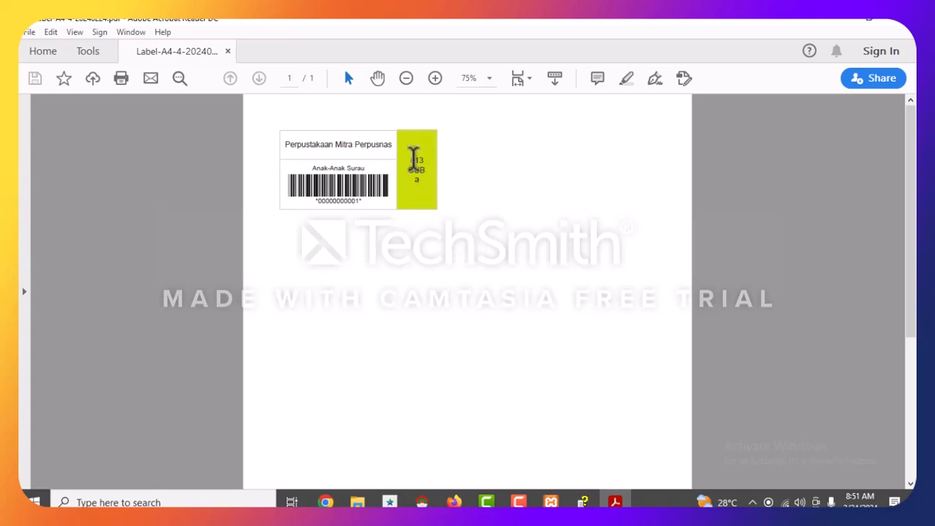
left_click(415, 157)
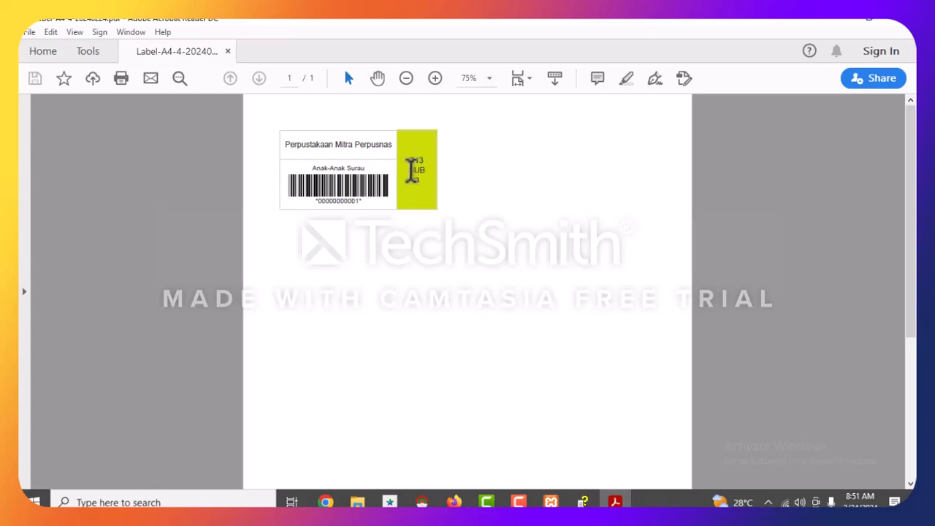
left_click_drag(409, 171, 425, 172)
double_click(413, 175)
left_click(419, 180)
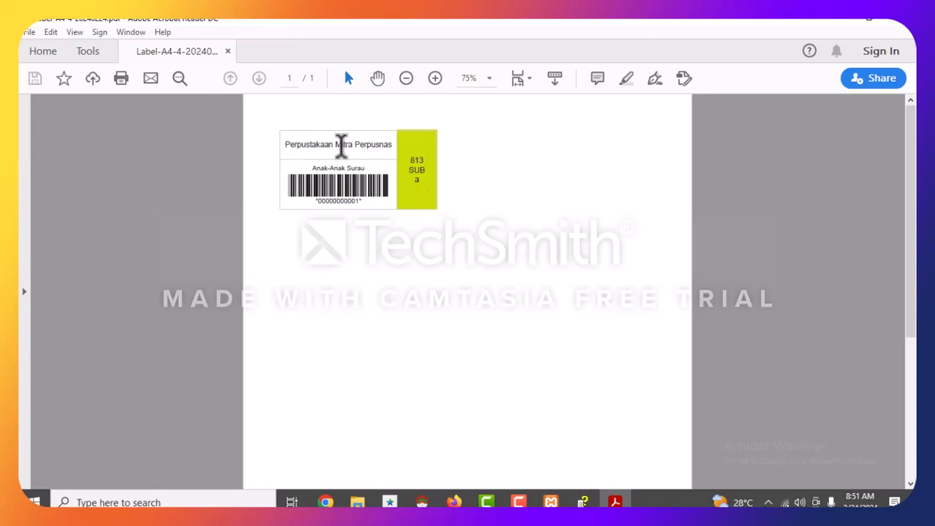
Check the library name text on the label, then close the PDF.
left_click_drag(286, 144, 379, 145)
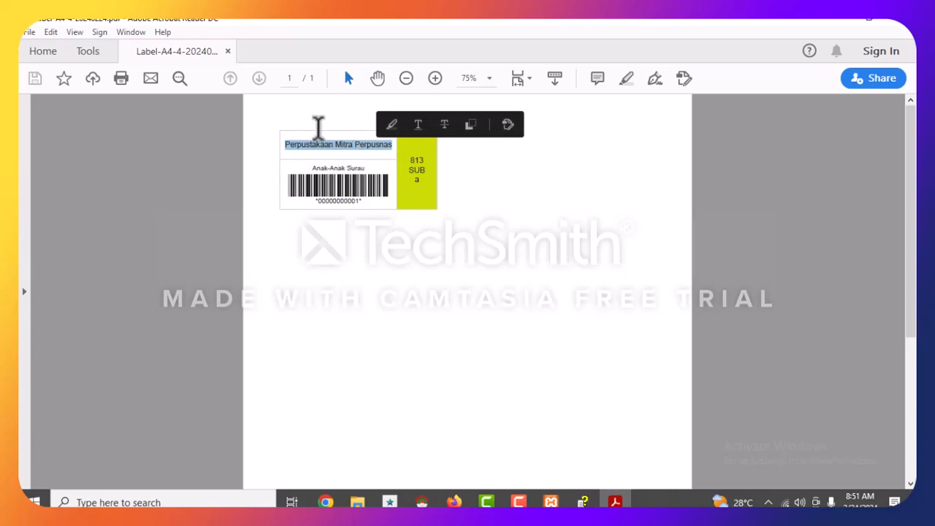
left_click(523, 248)
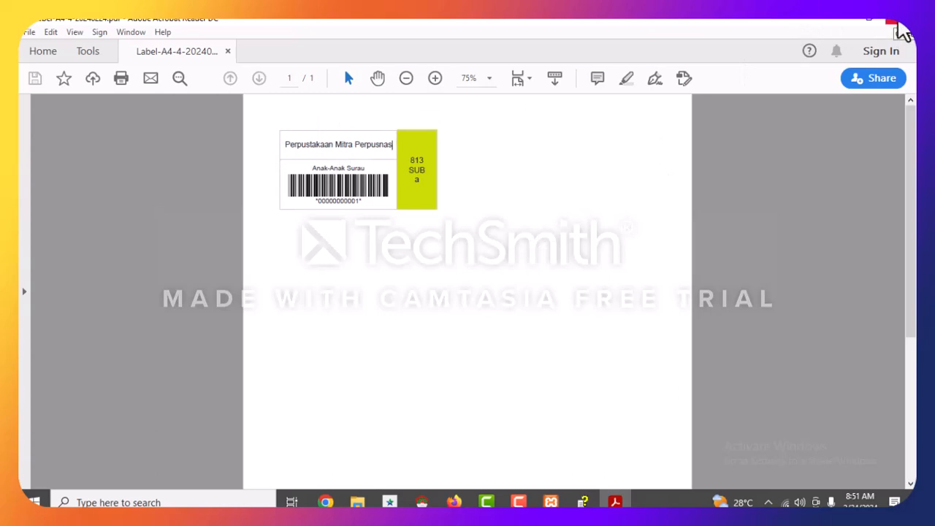
left_click(899, 30)
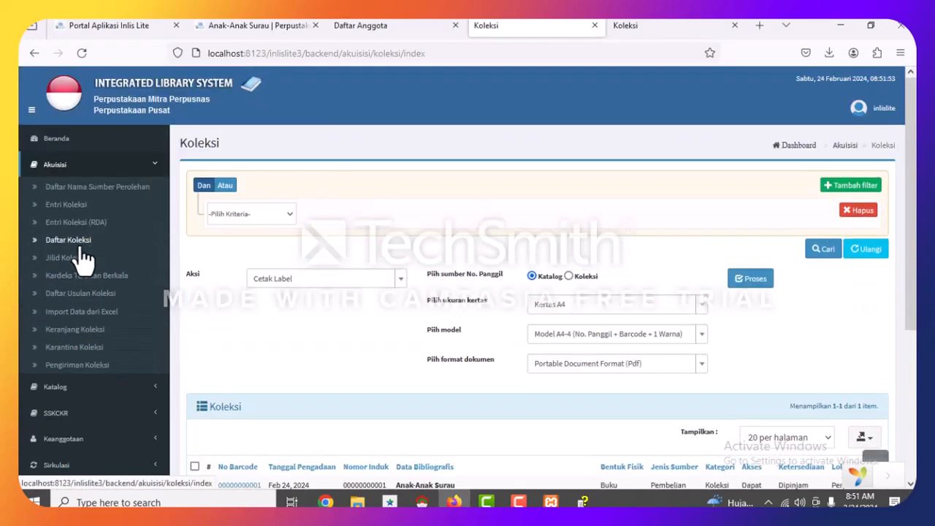
From Beranda, go to Administrasi > Pengaturan Umum > Jenis Perpustakaan.
scroll(117, 285, "up", 3)
left_click(69, 139)
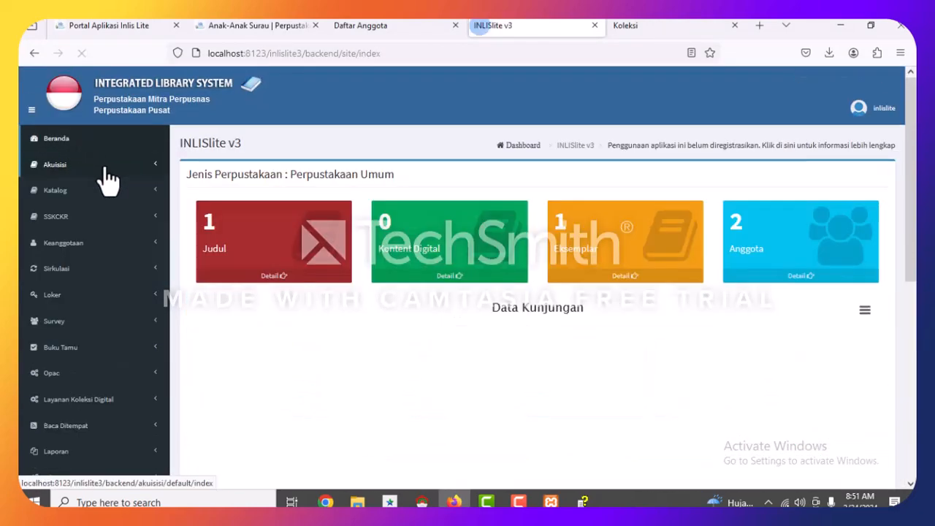
scroll(110, 256, "down", 3)
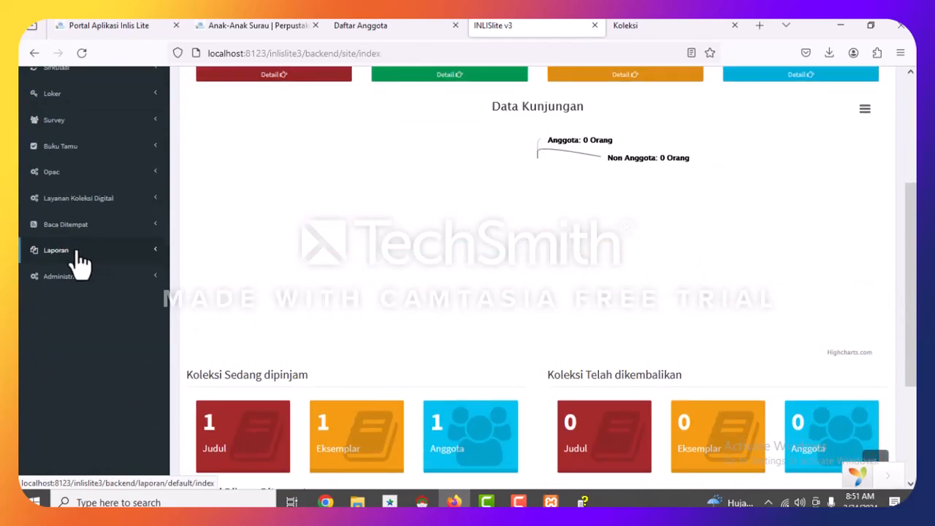
left_click(69, 290)
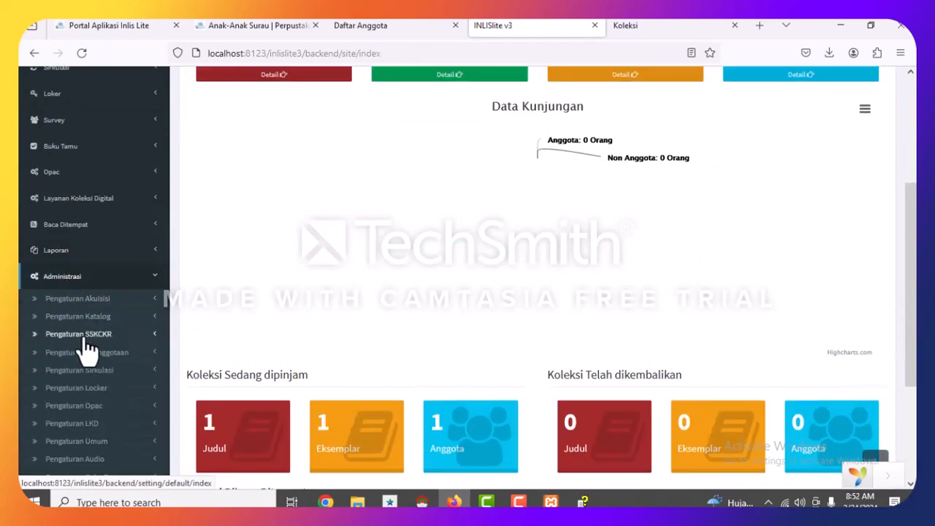
scroll(73, 321, "down", 4)
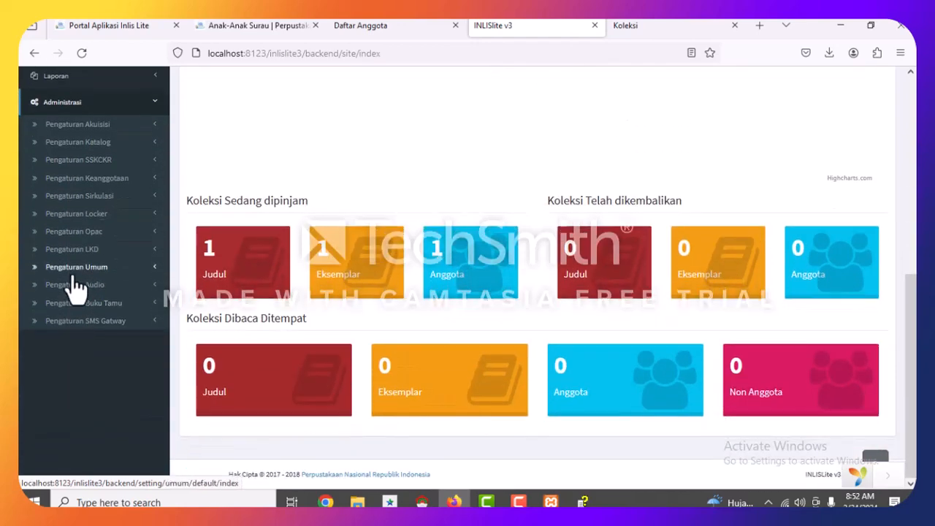
left_click(73, 272)
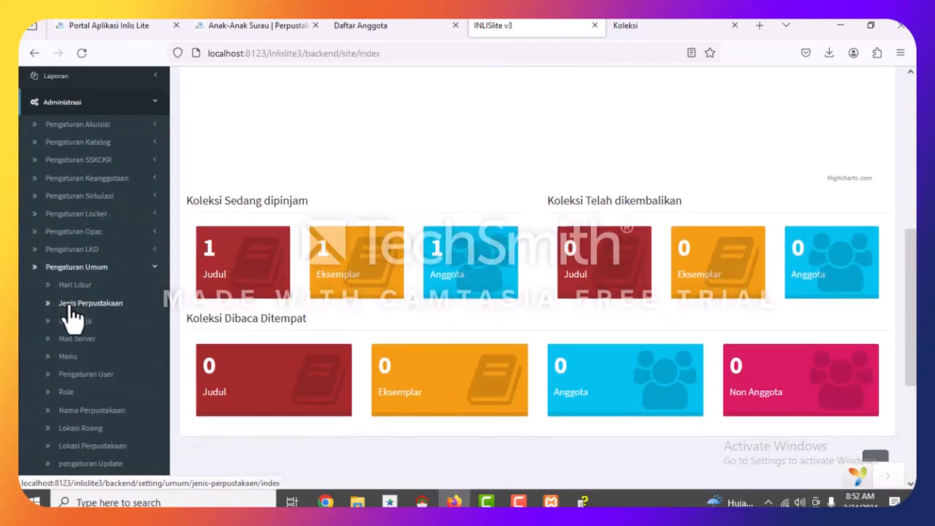
left_click(73, 305)
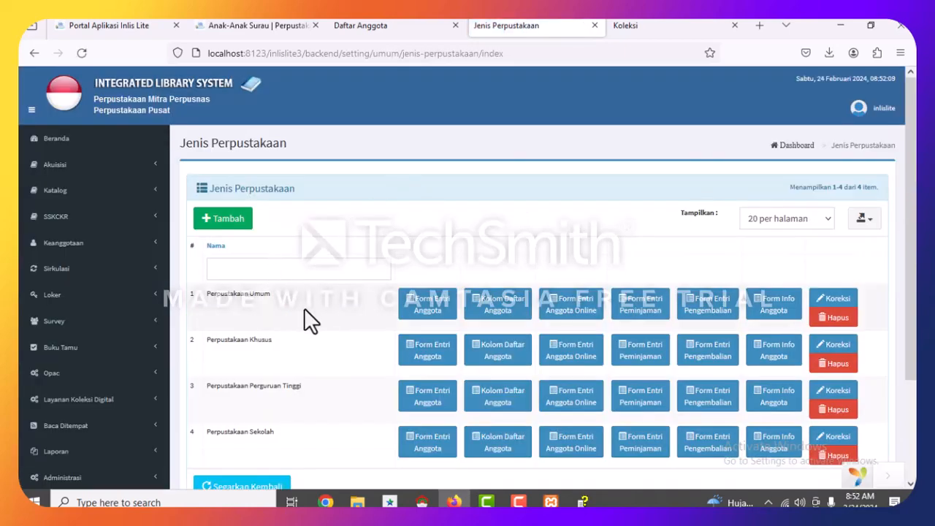
Review the four library types, then re-expand Administrasi > Pengaturan Umum in the sidebar.
scroll(304, 308, "down", 3)
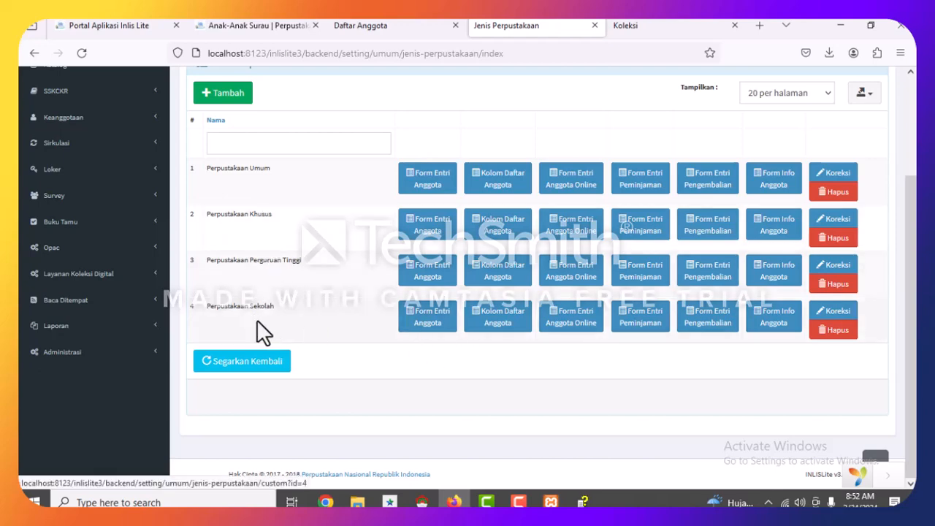
scroll(440, 319, "up", 1)
scroll(440, 316, "up", 3)
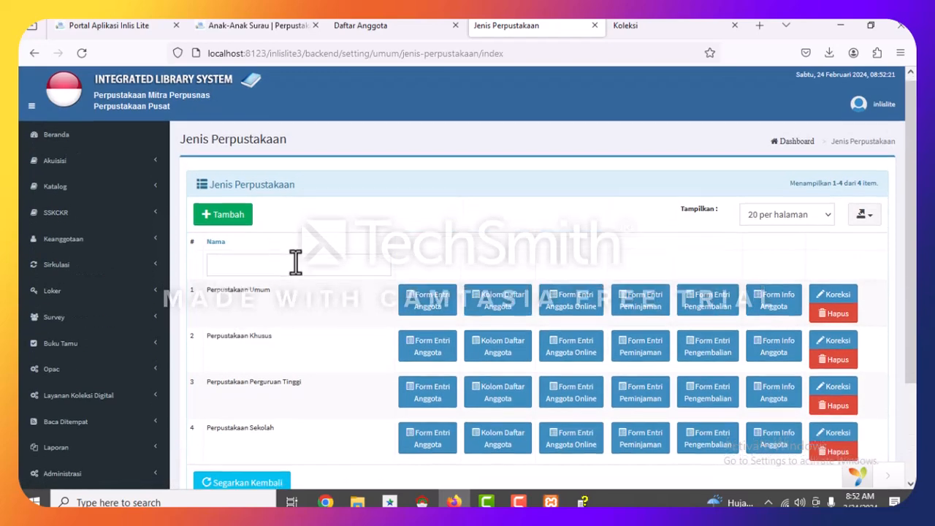
scroll(100, 307, "down", 2)
scroll(801, 378, "down", 2)
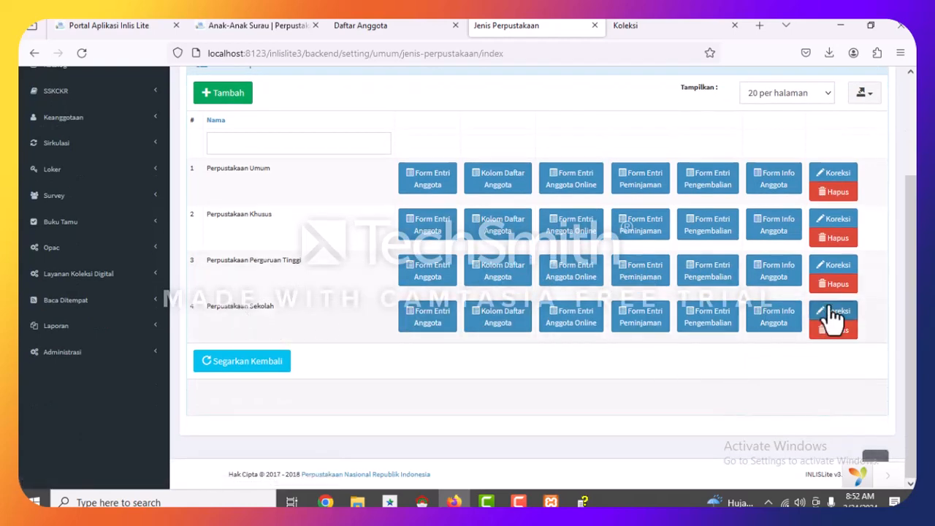
scroll(378, 246, "up", 2)
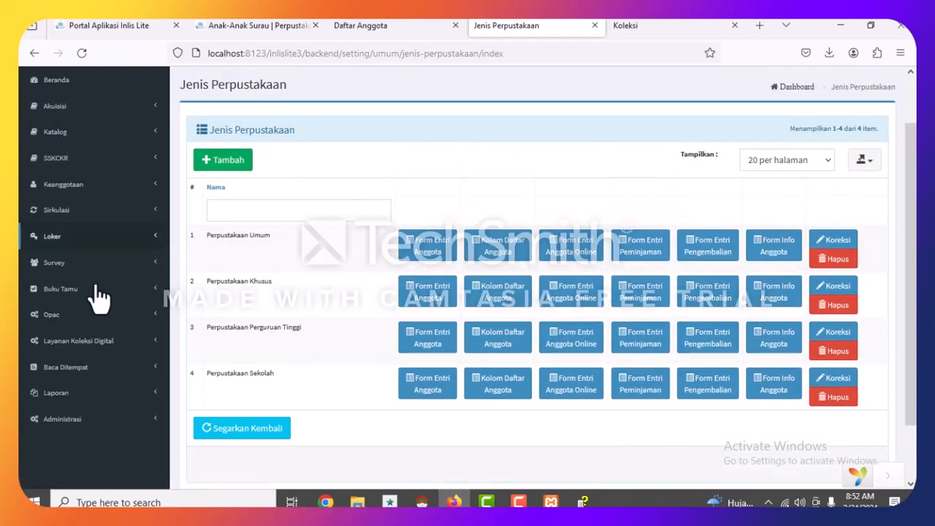
left_click(73, 419)
scroll(431, 338, "down", 4)
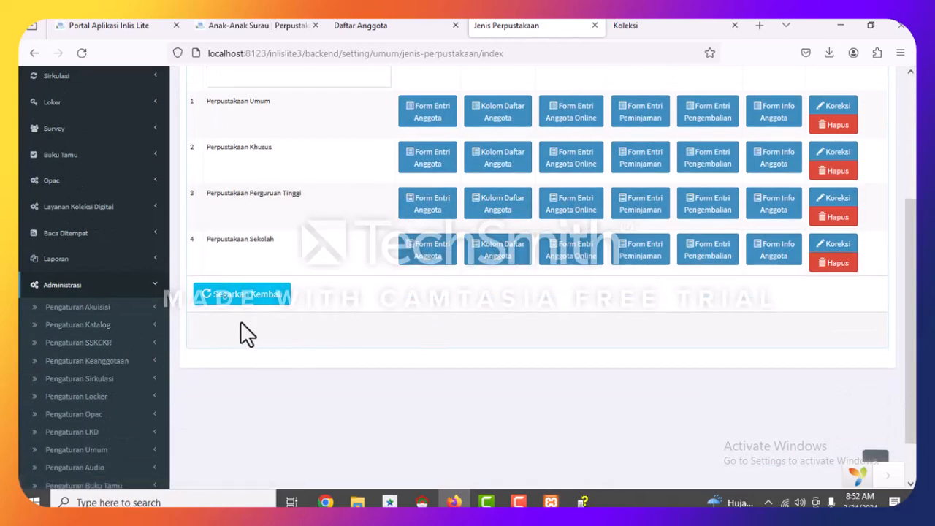
scroll(182, 387, "down", 2)
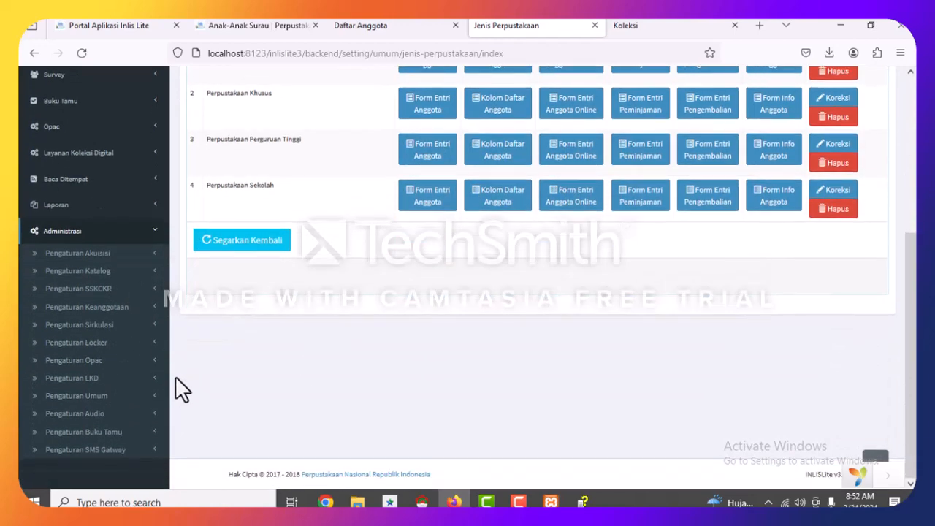
left_click(91, 395)
scroll(188, 392, "down", 2)
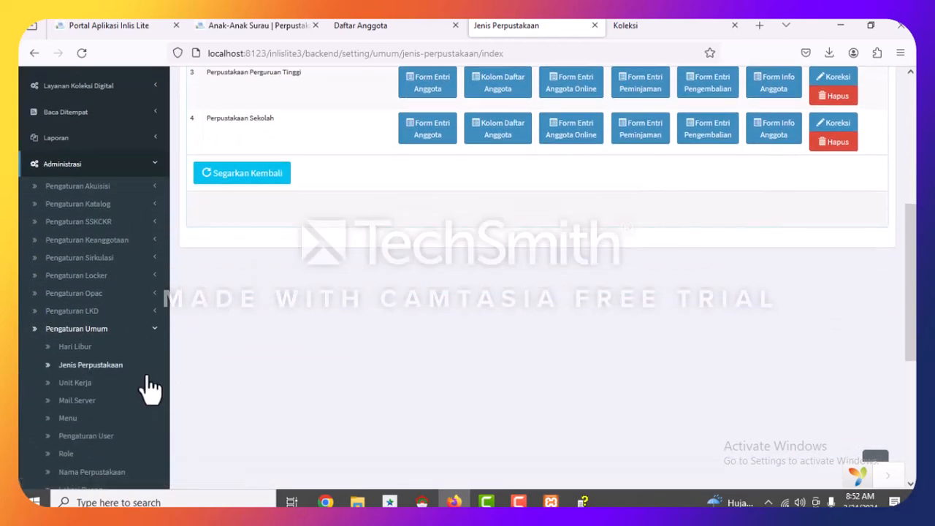
Open the Unit Kerja list and start editing work unit UK001.
left_click(86, 387)
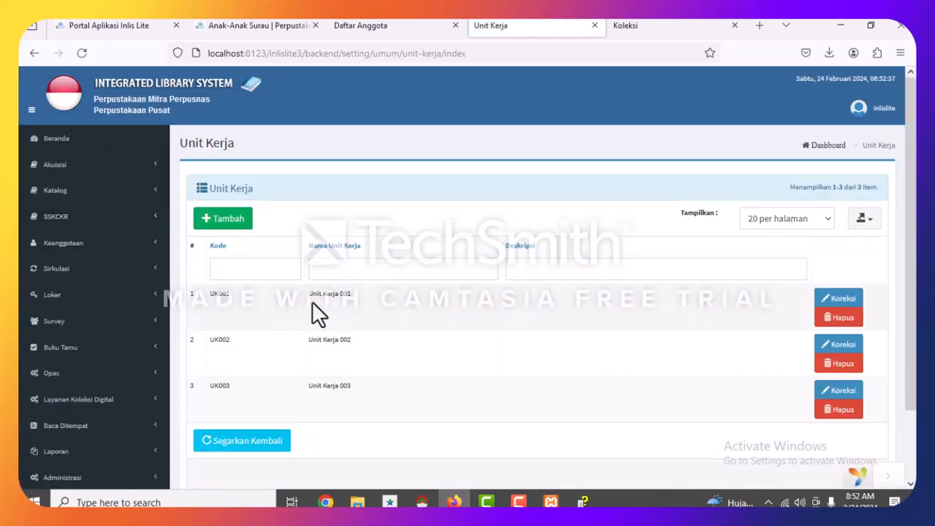
scroll(316, 284, "down", 3)
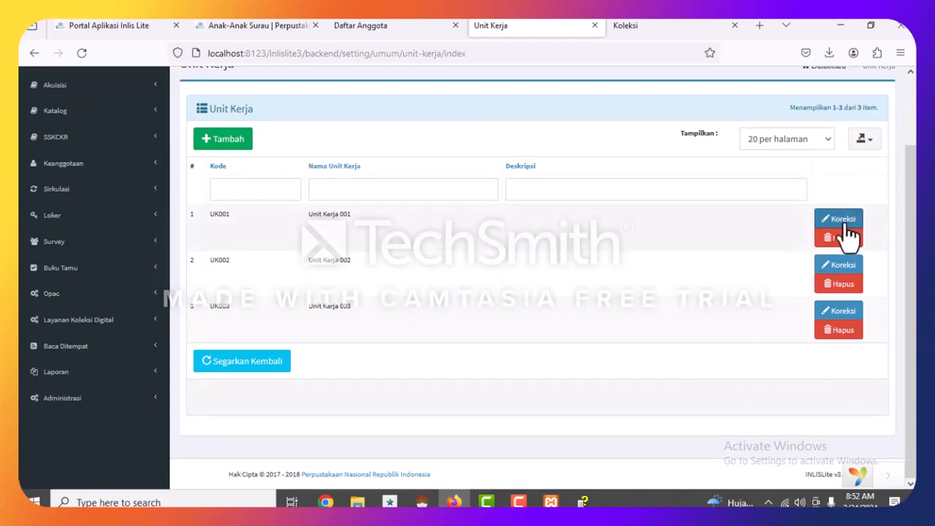
left_click(843, 222)
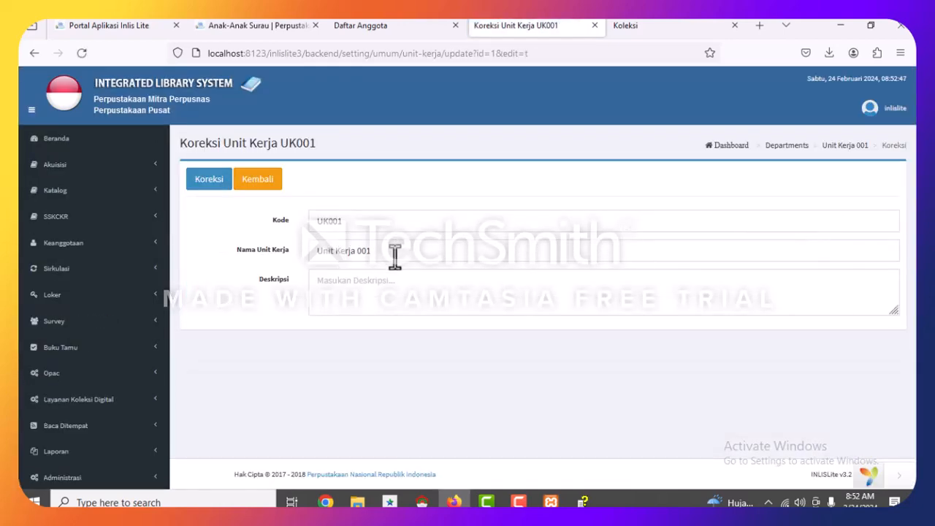
Rename Unit Kerja 001 to 'perpustakaan kembang setaman' and save it.
triple_click(388, 250)
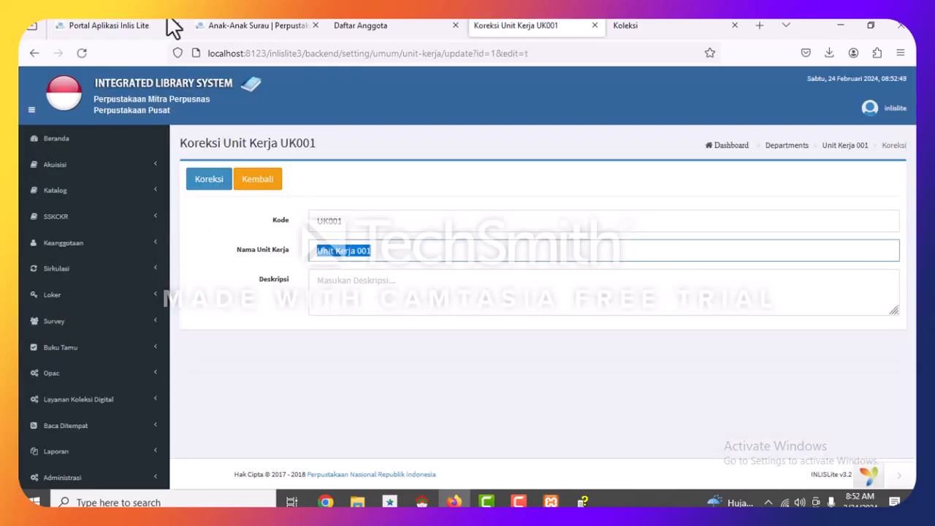
type("perpustakaan kembang setaman")
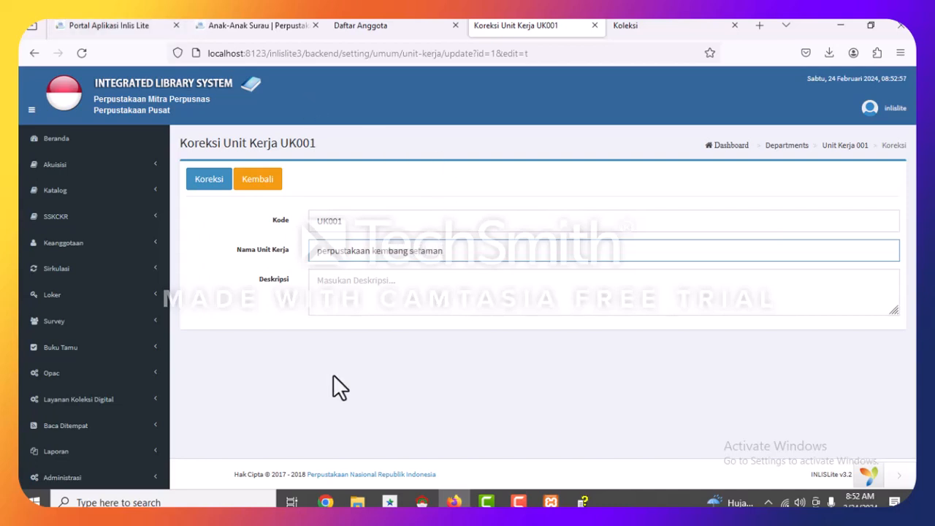
left_click(333, 374)
left_click(211, 181)
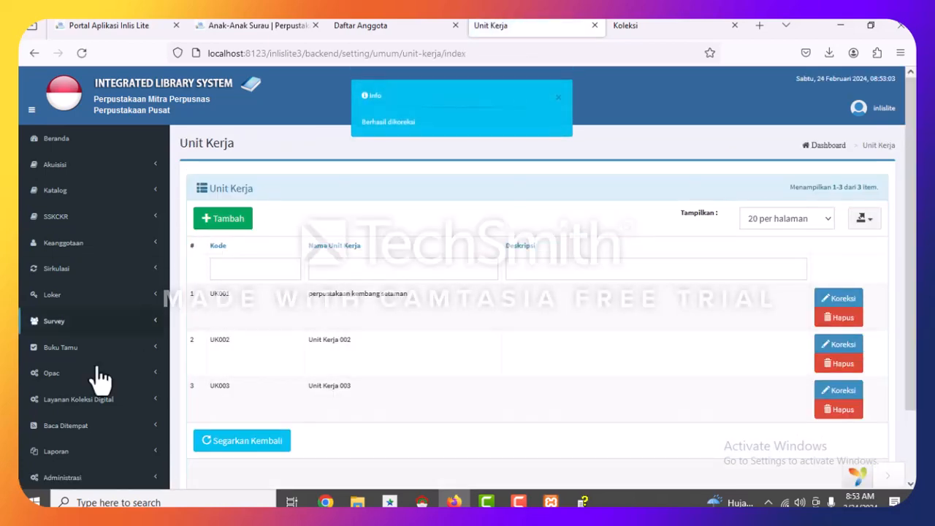
left_click(62, 478)
scroll(94, 428, "down", 5)
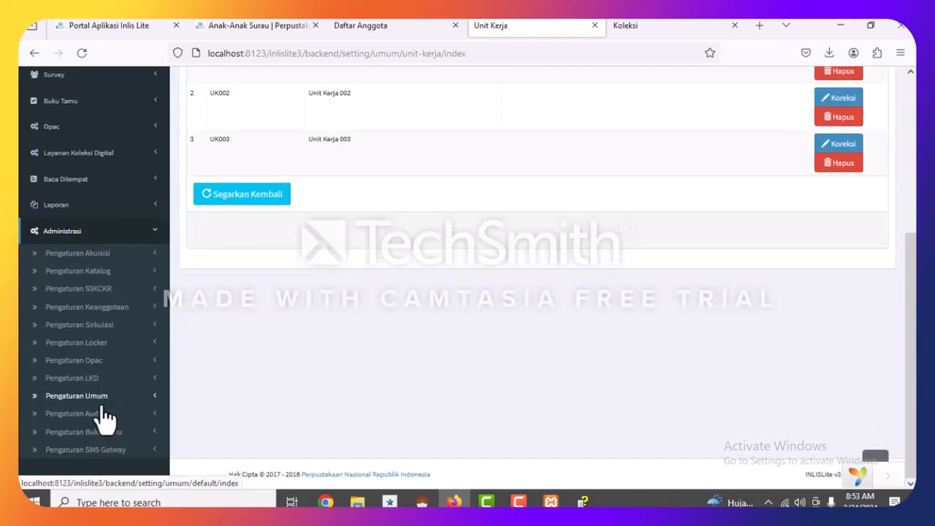
Open Pengaturan Nama Perpustakaan, check the library name field, and browse for a new Gambar Logo image.
left_click(104, 404)
scroll(121, 395, "down", 2)
scroll(101, 423, "down", 2)
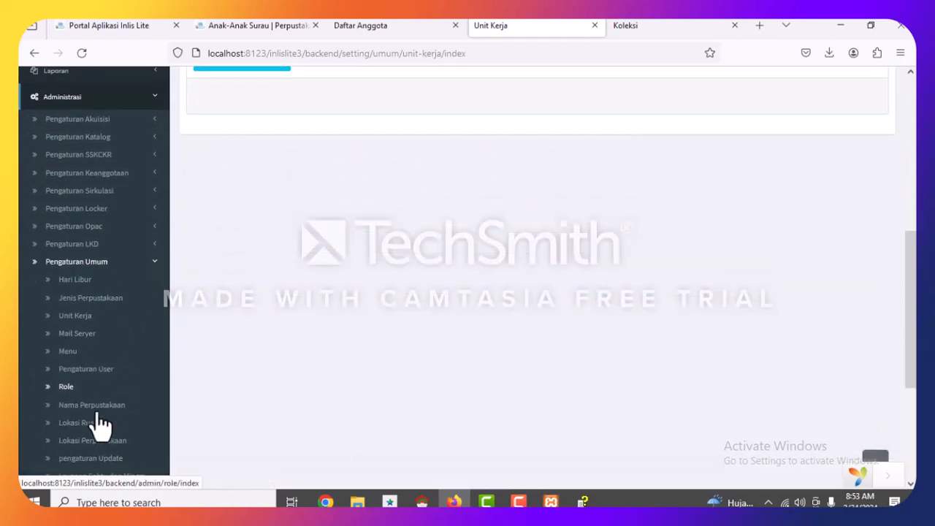
left_click(94, 406)
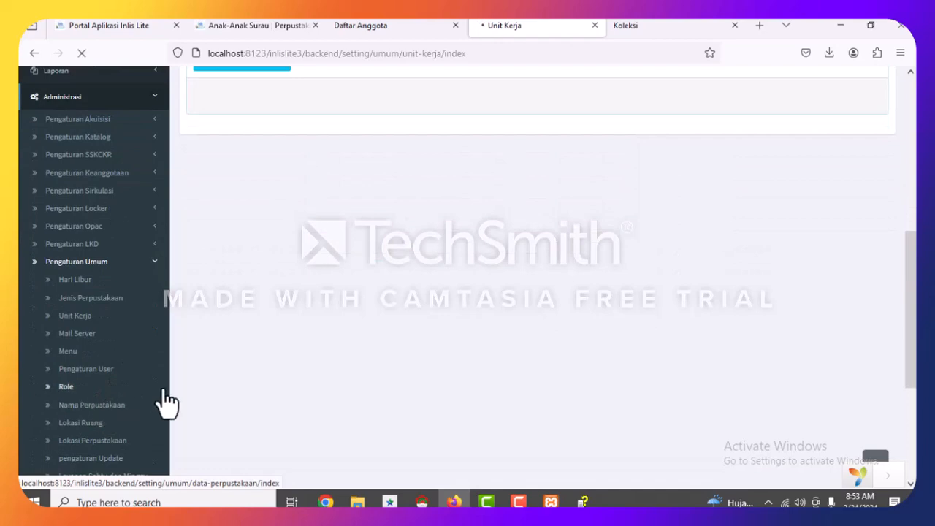
left_click(483, 228)
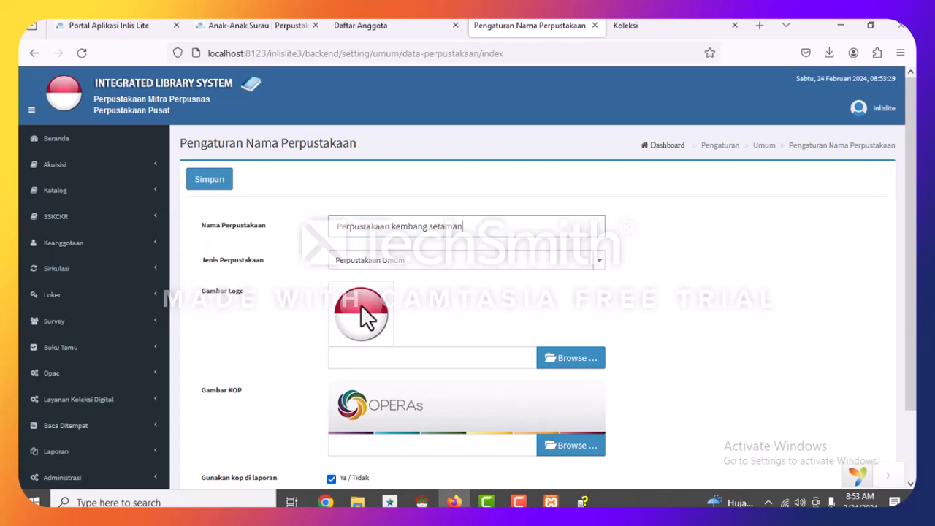
scroll(545, 301, "down", 2)
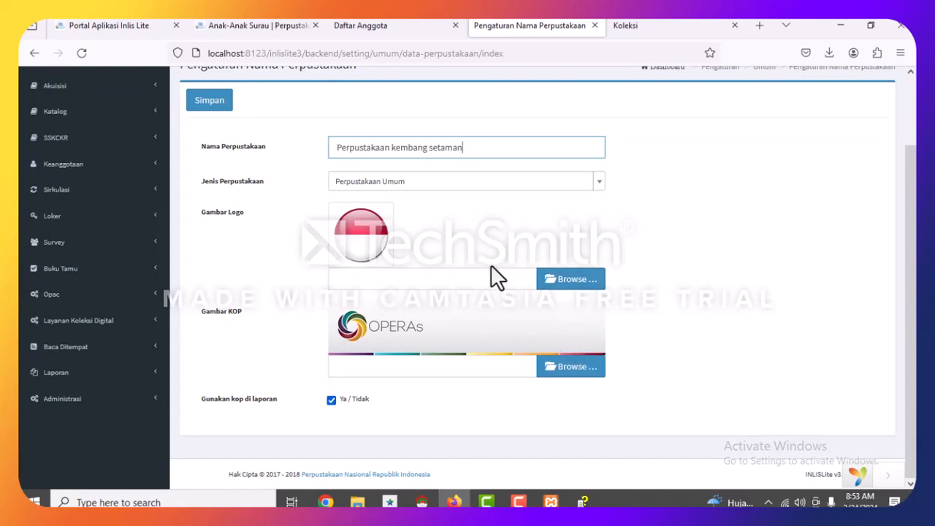
left_click(558, 275)
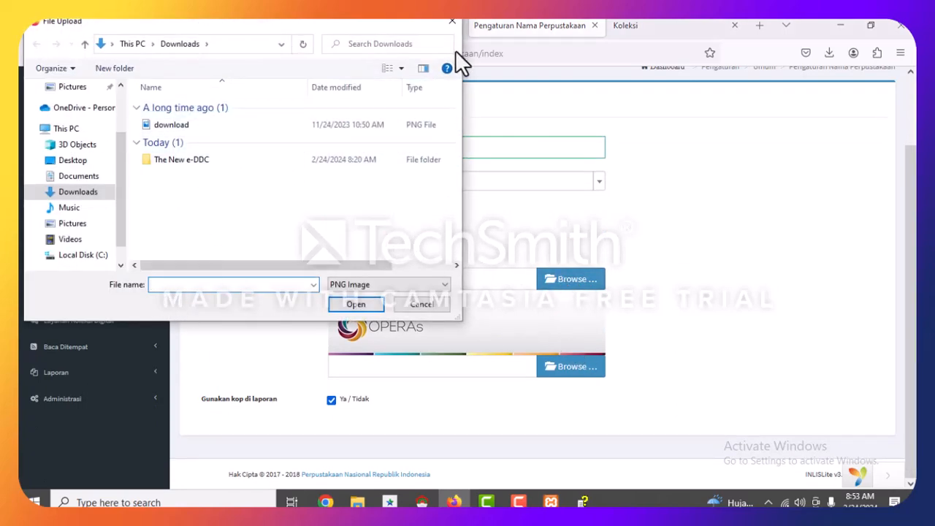
Cancel the upload and save the current logo image to Downloads as logo_perpusnas_2015.
left_click(448, 23)
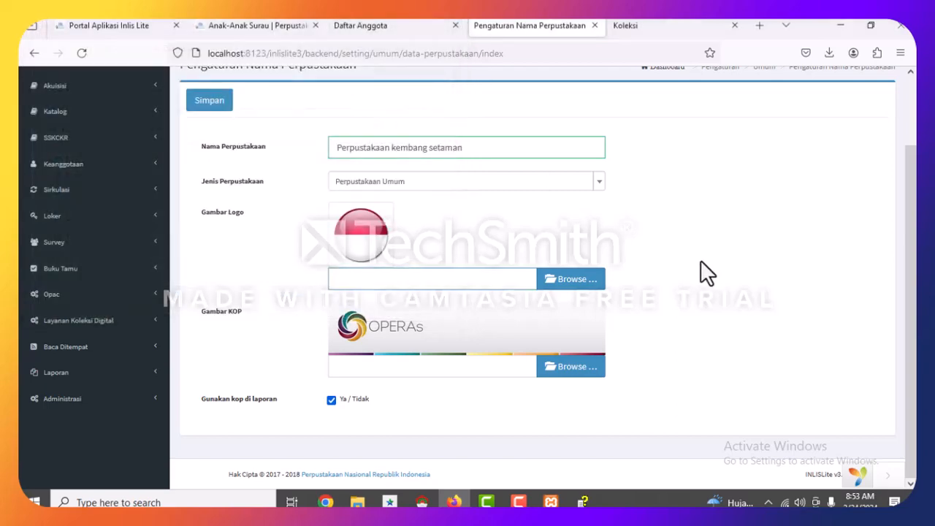
right_click(367, 228)
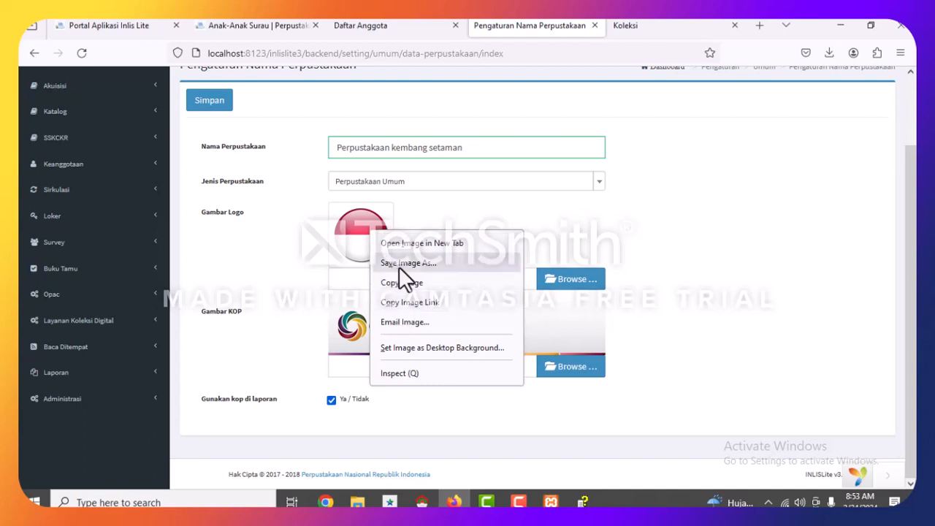
left_click(401, 263)
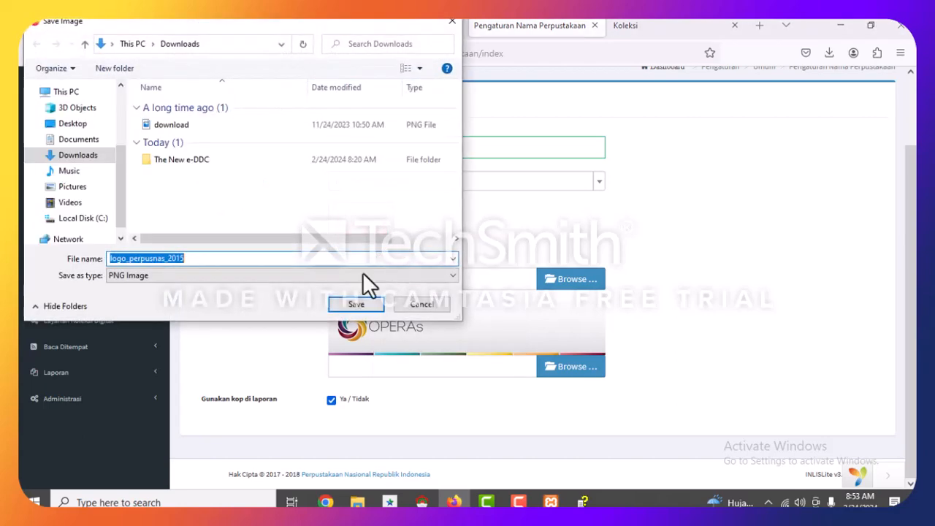
left_click(356, 305)
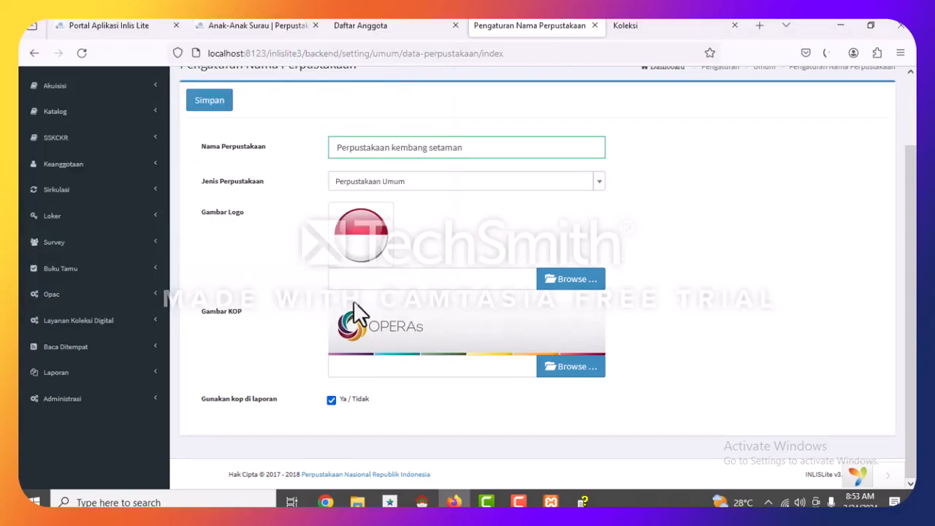
left_click(357, 502)
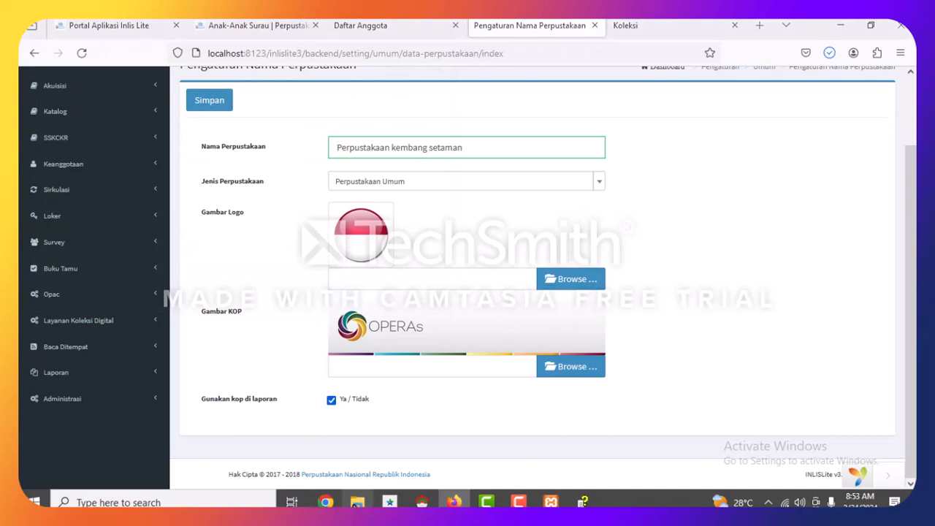
Confirm in Downloads that logo_perpusnas_2015 is a 256 x 256 PNG of 36.4 KB, then close Explorer.
left_click(89, 183)
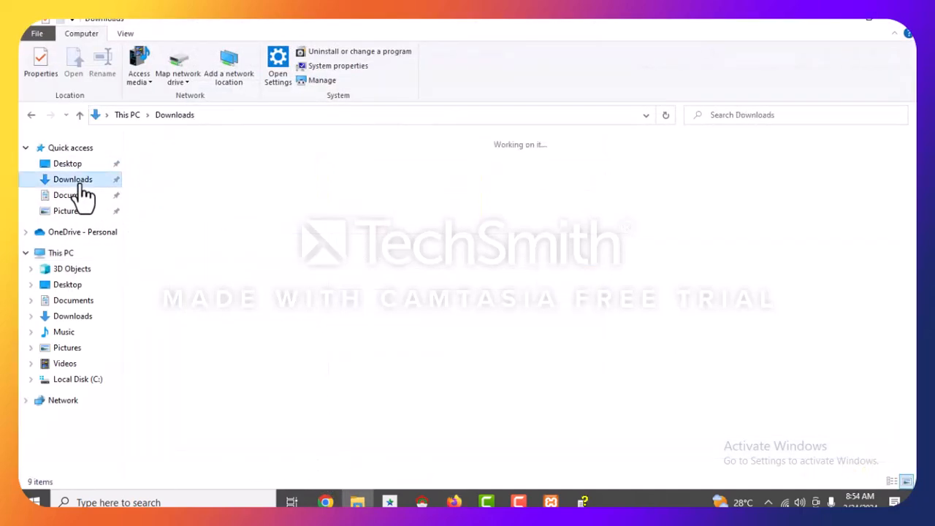
left_click(169, 173)
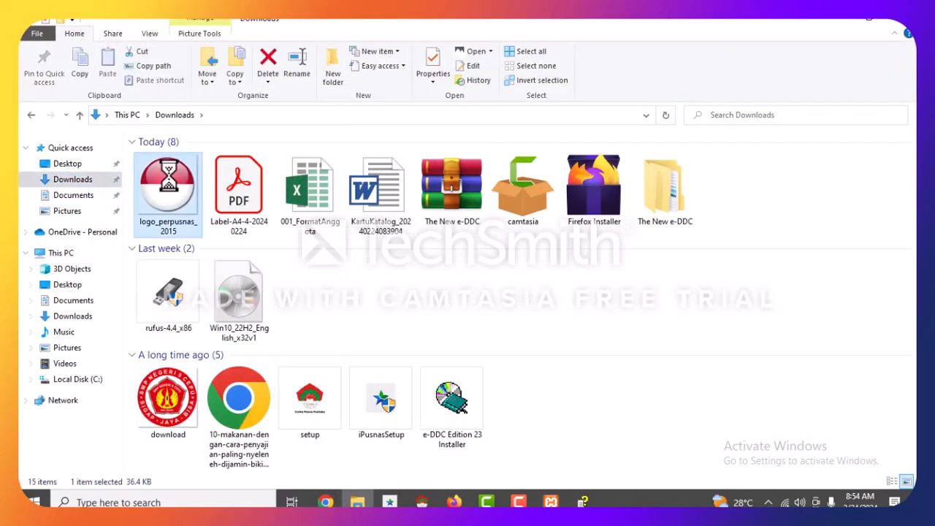
right_click(168, 177)
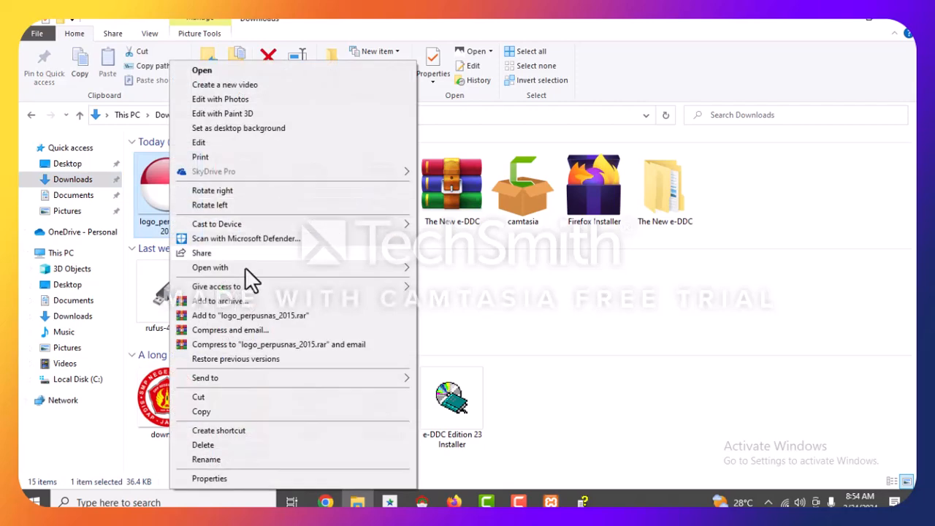
left_click(214, 475)
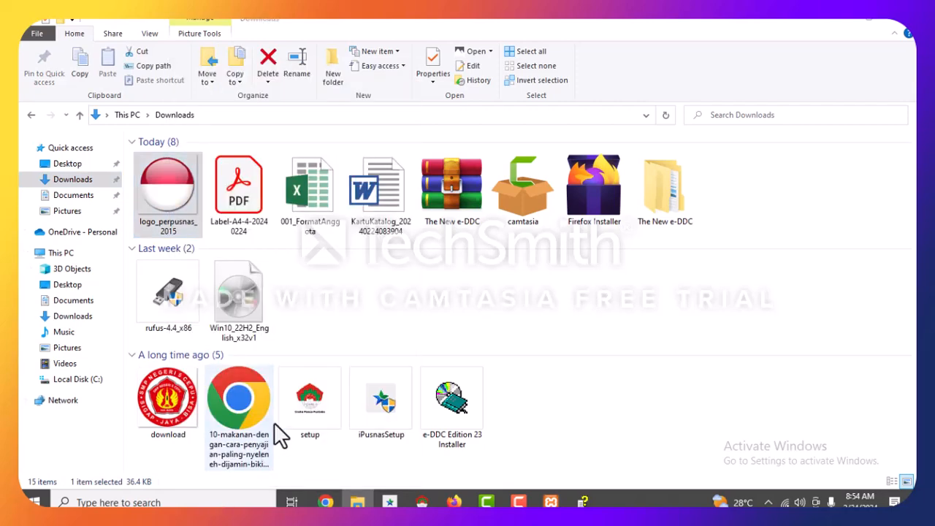
left_click(263, 179)
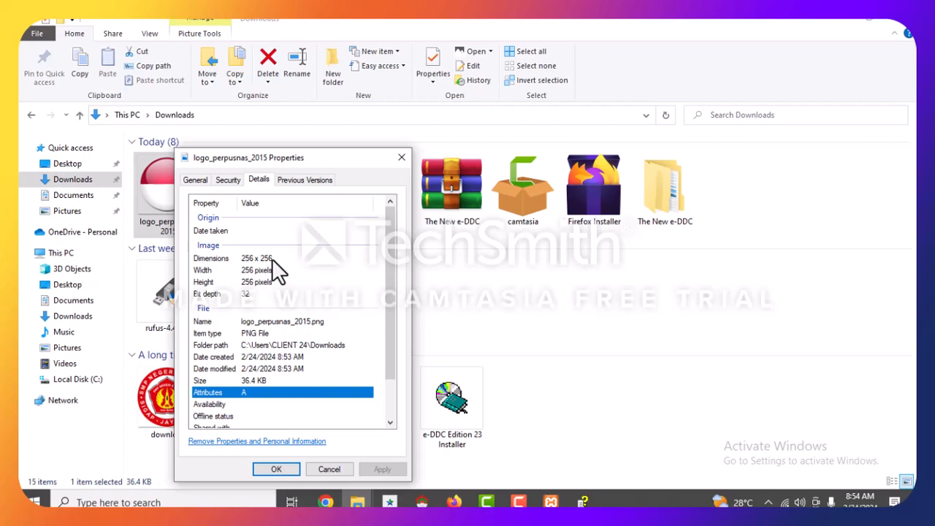
left_click(254, 333)
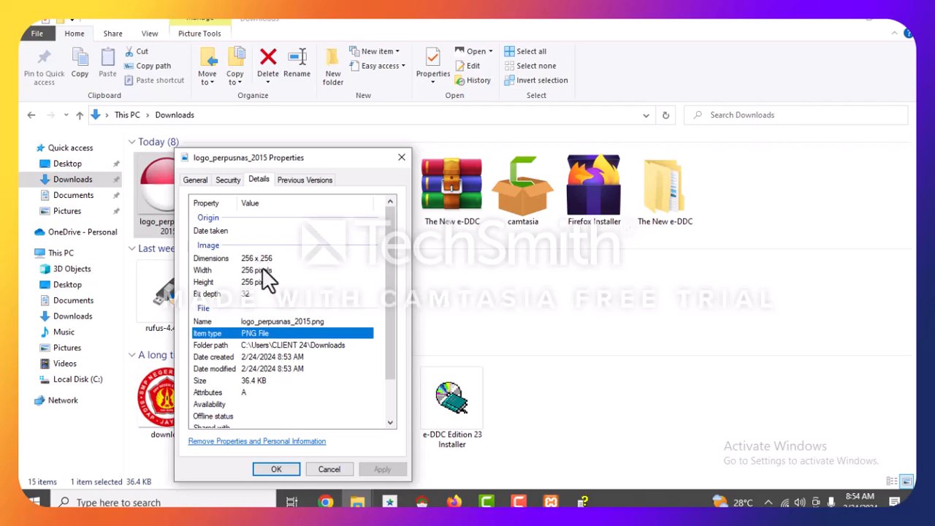
left_click(401, 158)
left_click(176, 417)
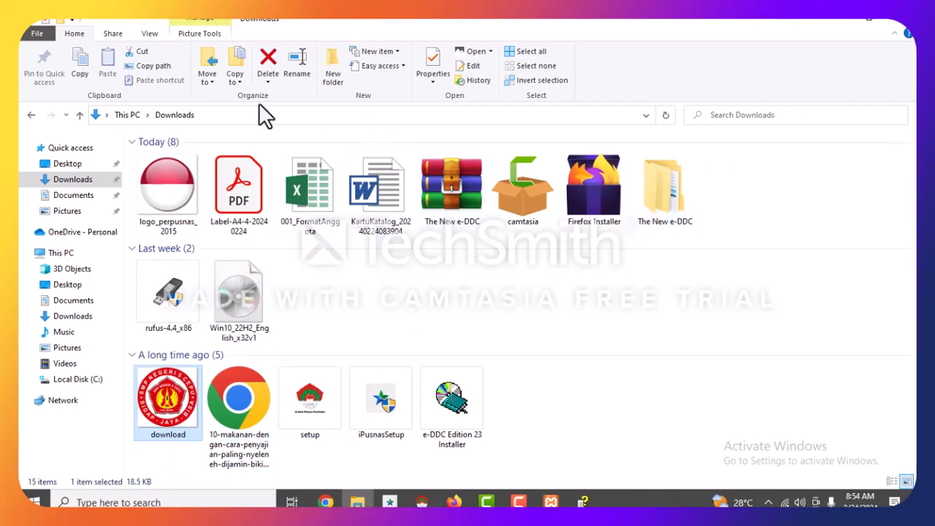
left_click(897, 23)
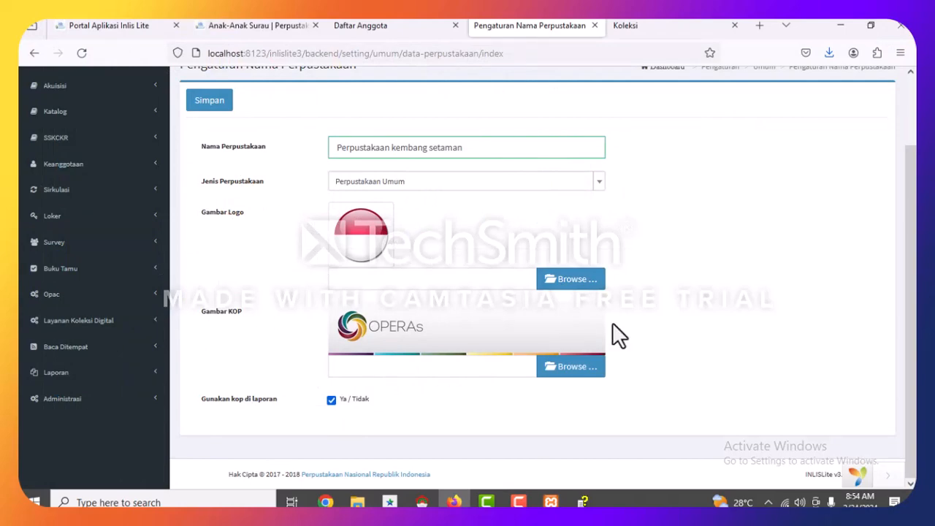
Set Jenis Perpustakaan to Perpustakaan Sekolah, after briefly switching to Perpustakaan Umum and back.
scroll(77, 146, "up", 2)
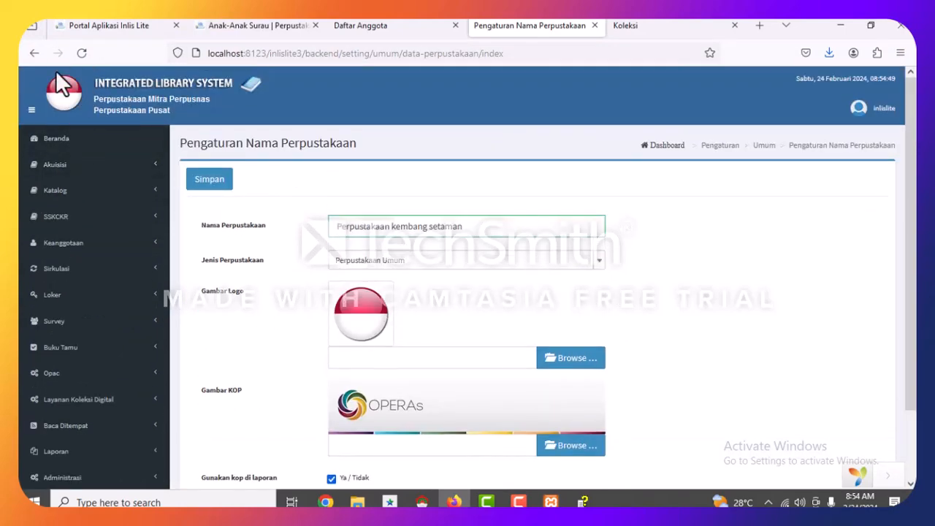
scroll(468, 362, "down", 2)
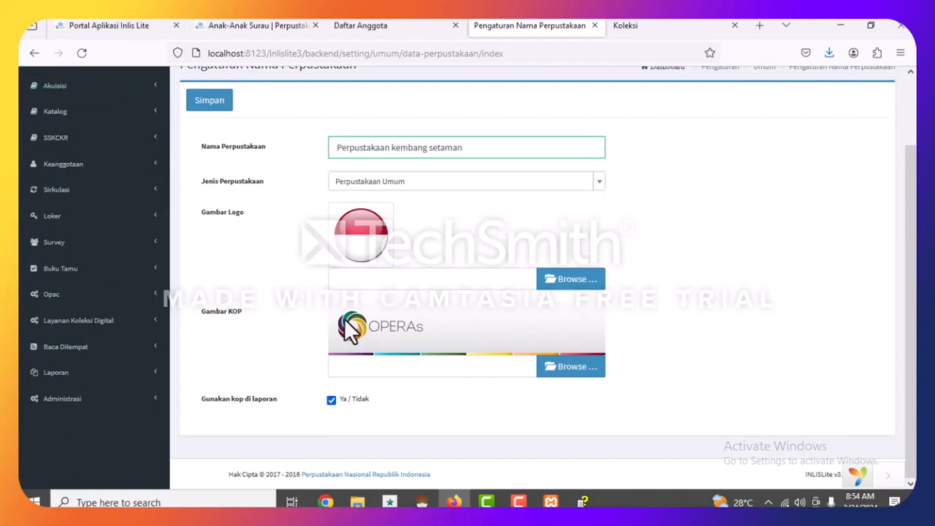
left_click(411, 184)
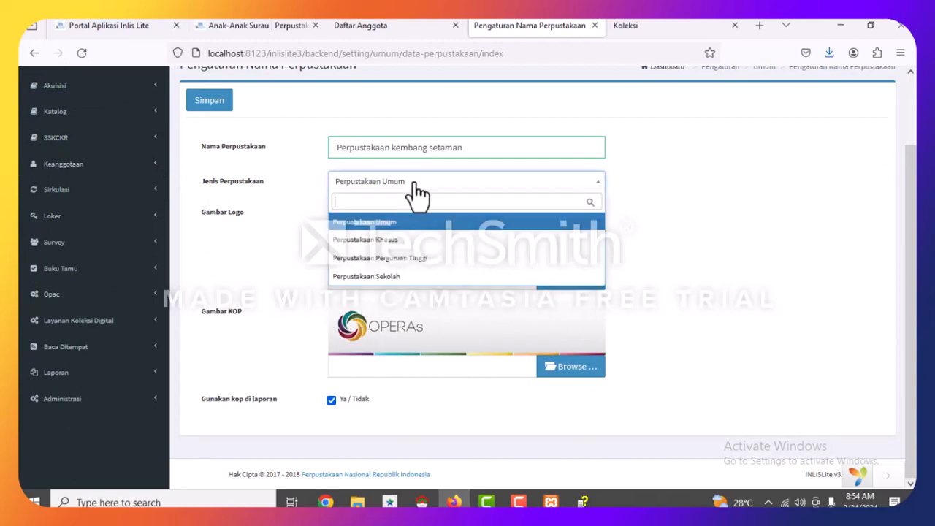
left_click(388, 278)
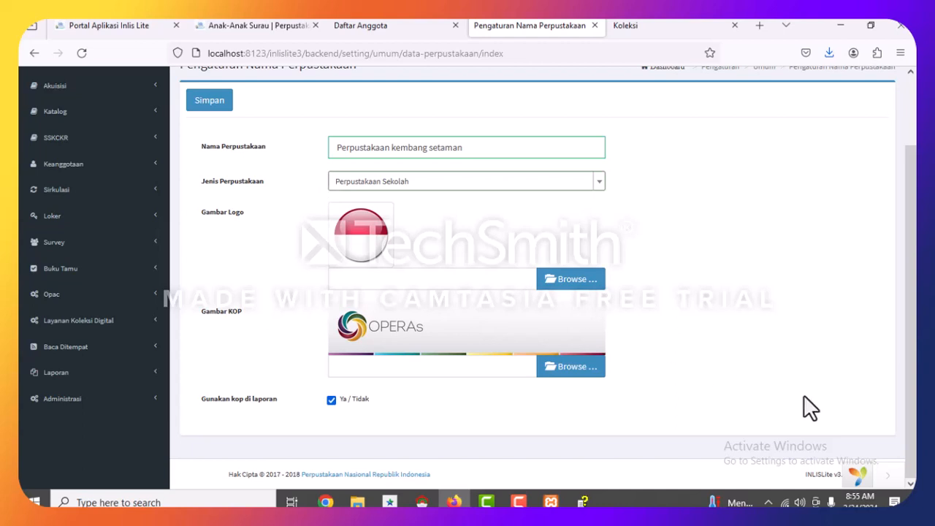
left_click(821, 408)
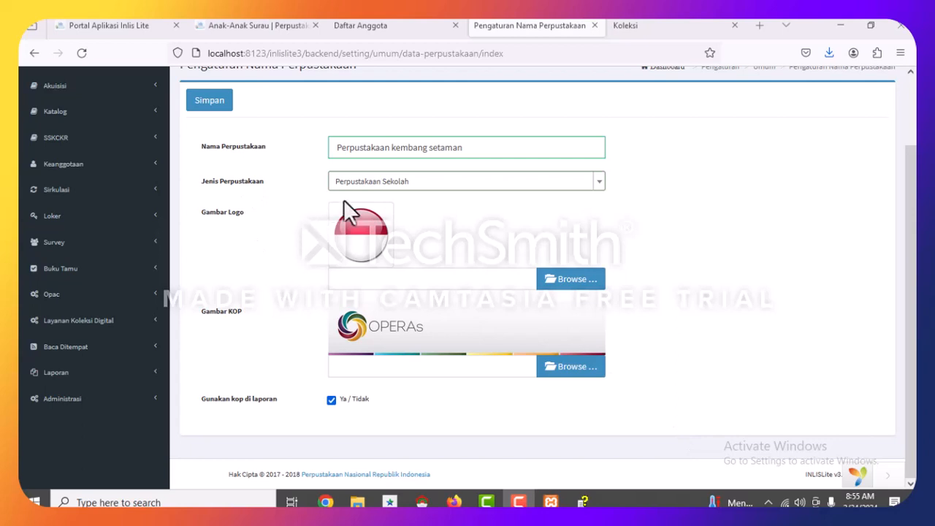
left_click(438, 184)
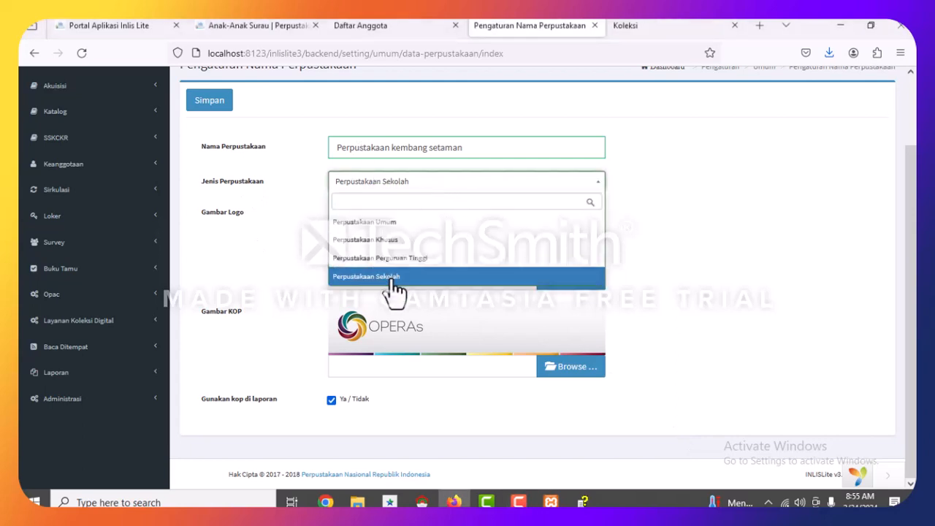
left_click(394, 279)
left_click(431, 199)
left_click(396, 240)
left_click(422, 189)
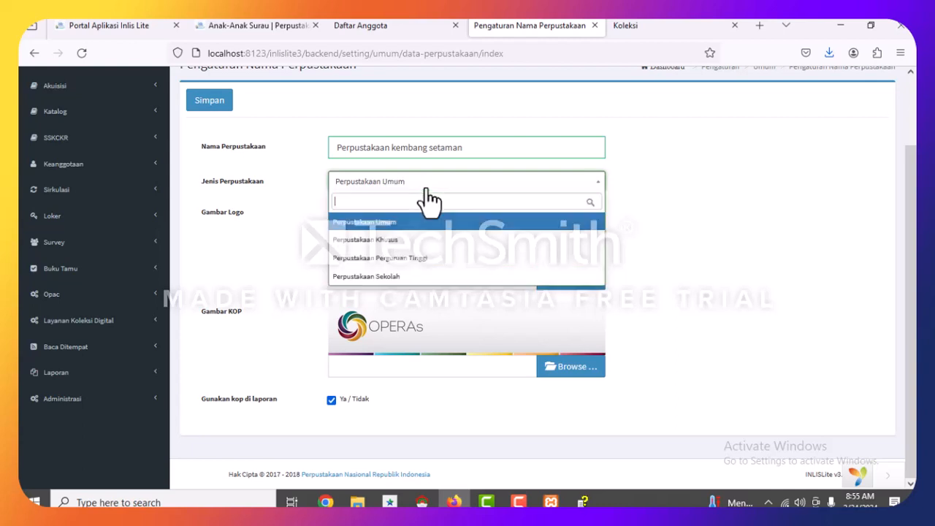
left_click(387, 277)
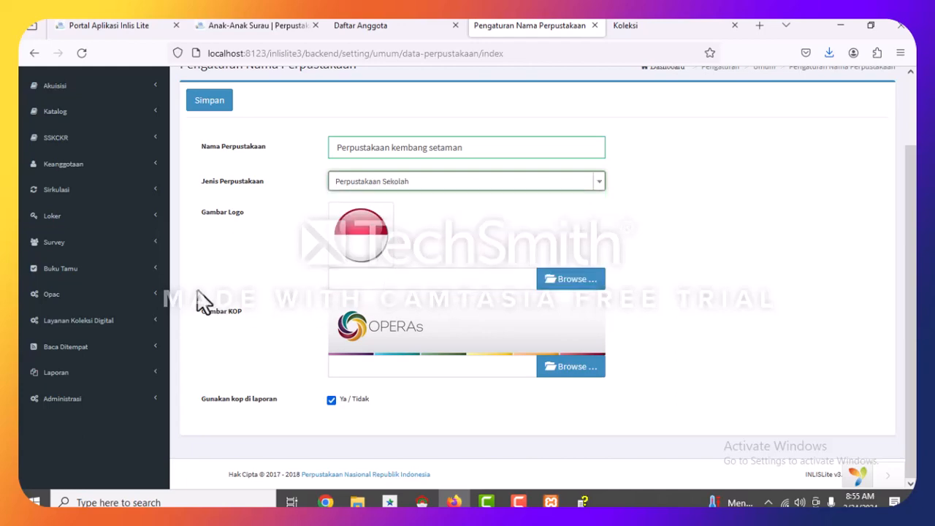
scroll(64, 395, "up", 2)
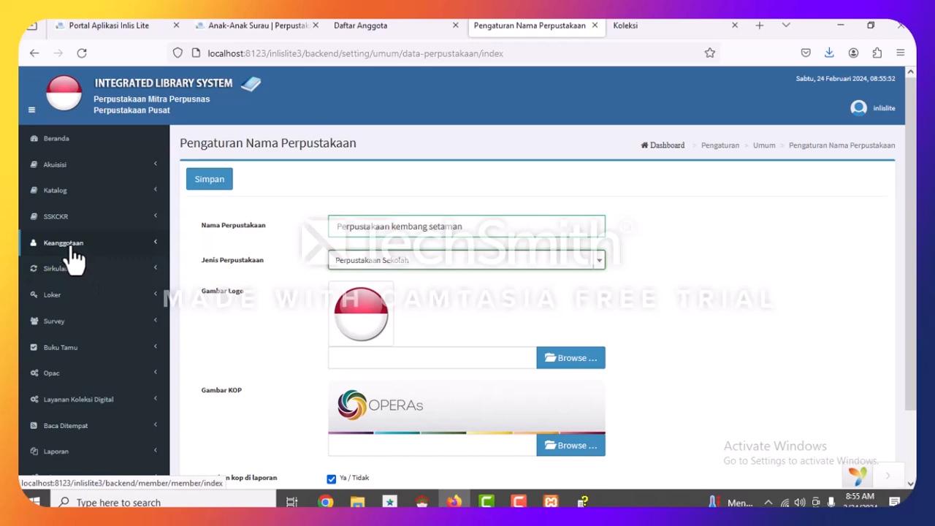
Open Keanggotaan > Daftar Anggota and tick the header checkbox to select both members.
left_click(72, 251)
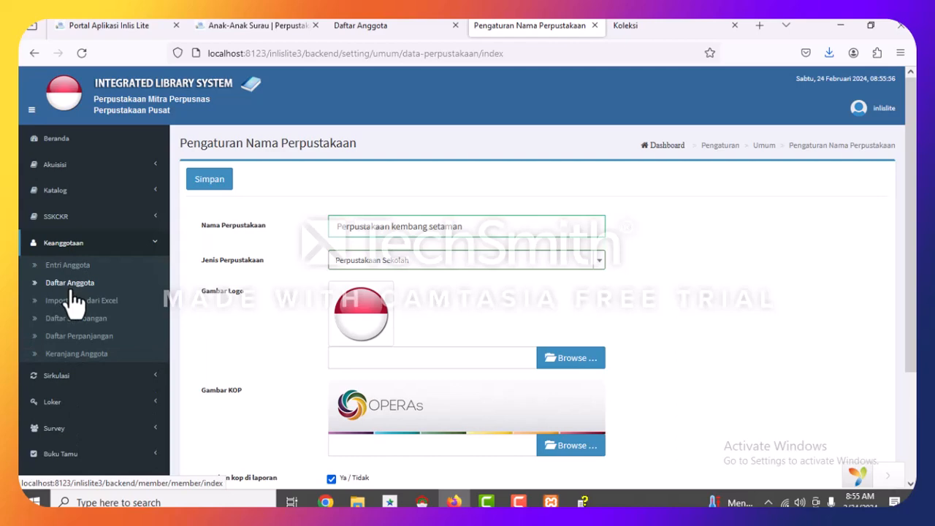
left_click(73, 290)
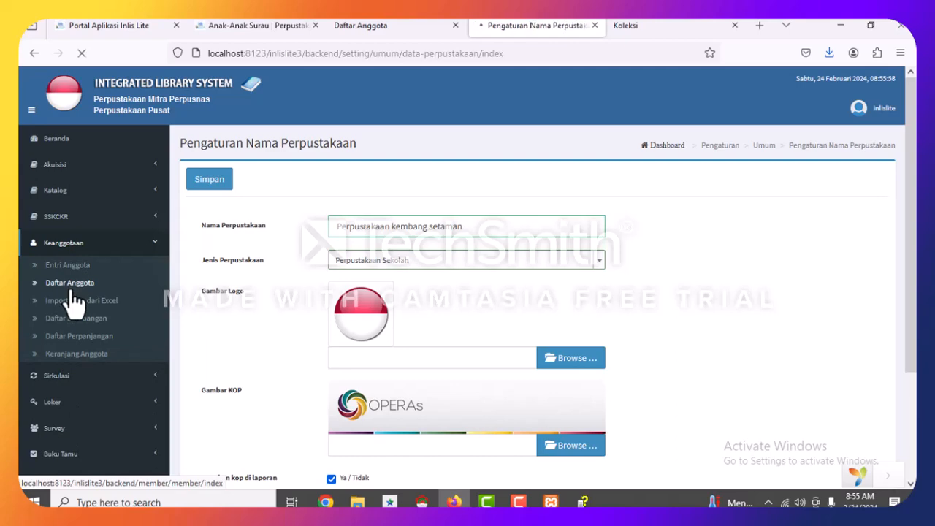
scroll(326, 350, "down", 3)
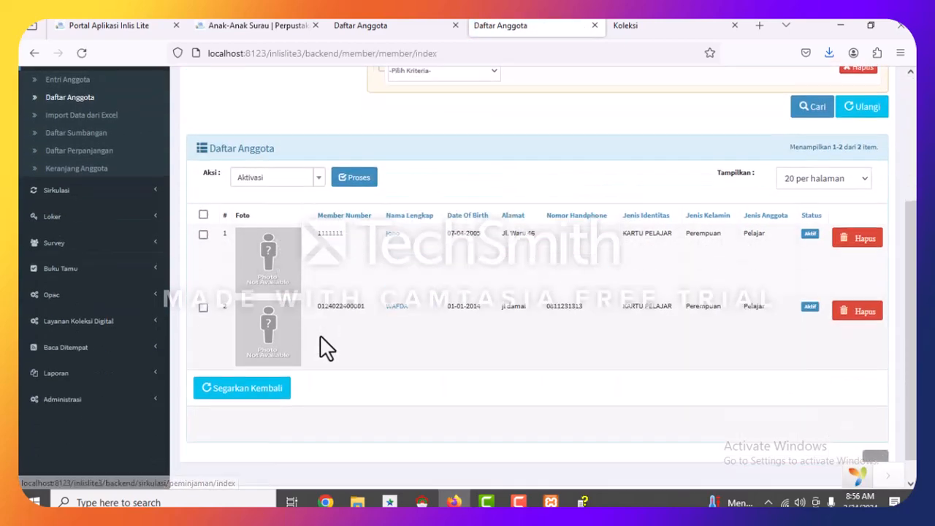
scroll(321, 338, "down", 1)
left_click(203, 199)
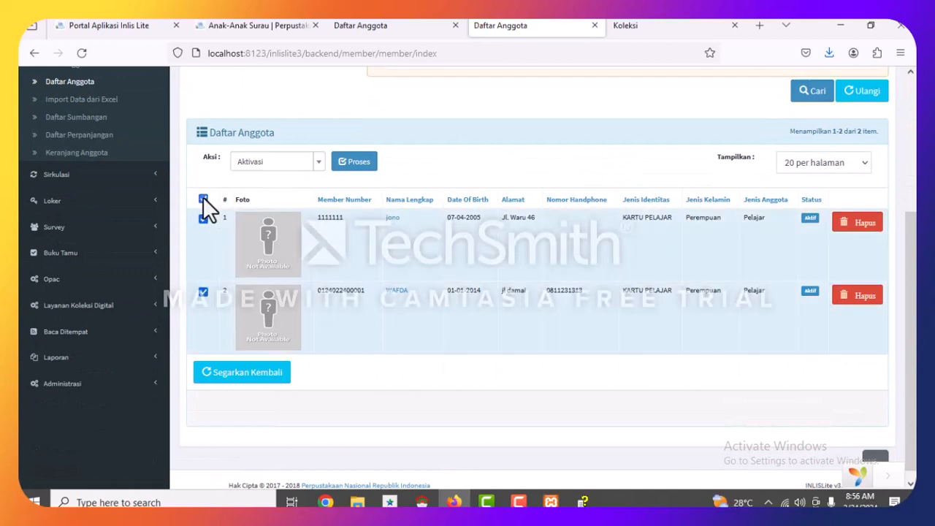
scroll(293, 250, "up", 3)
scroll(328, 246, "down", 3)
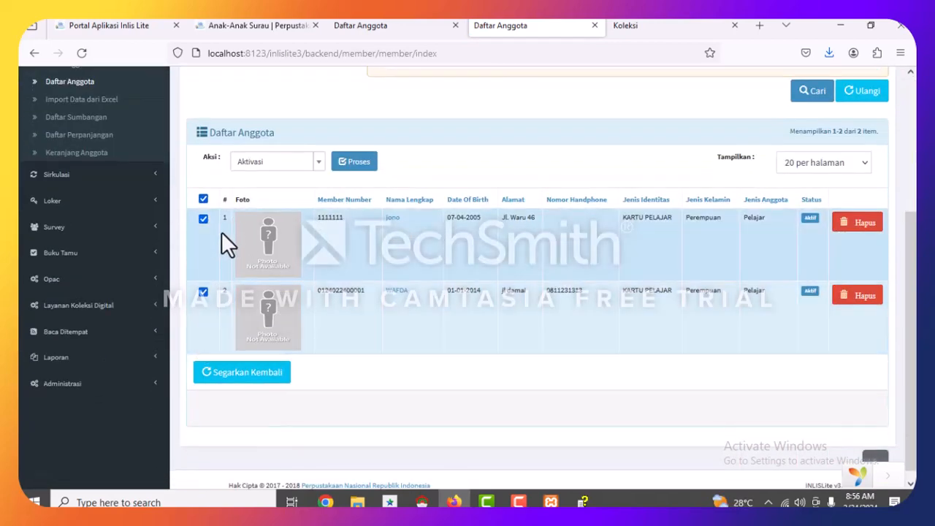
left_click(203, 200)
left_click(203, 199)
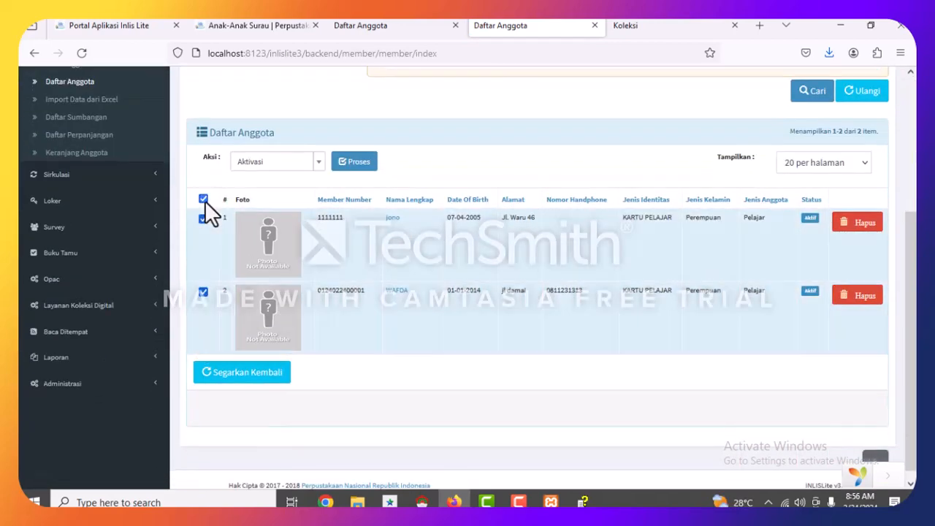
left_click(276, 167)
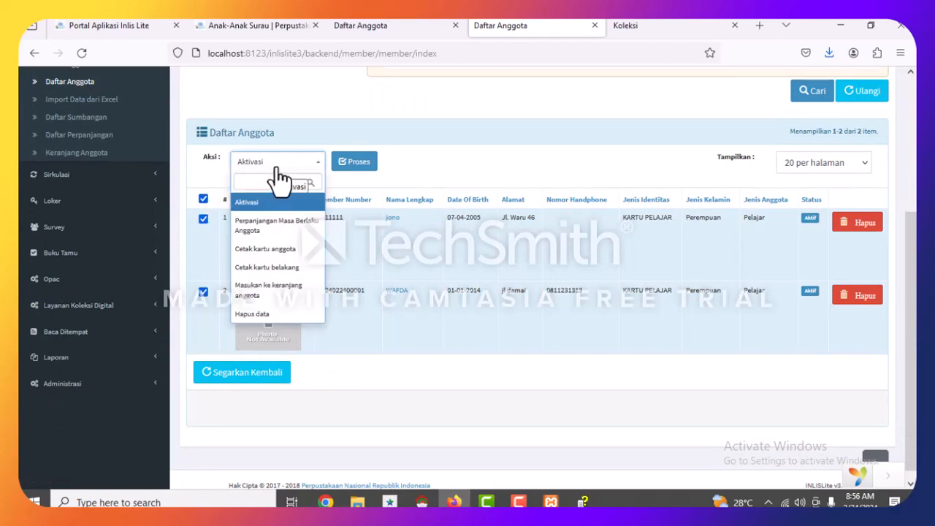
Print membership cards for both members using the Standar A4 Kartu Anggota format.
left_click(266, 250)
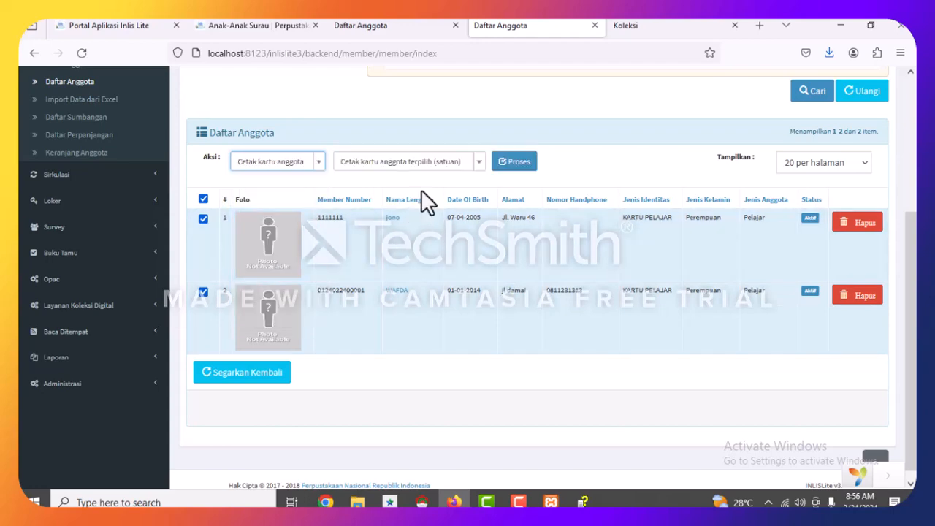
left_click(426, 169)
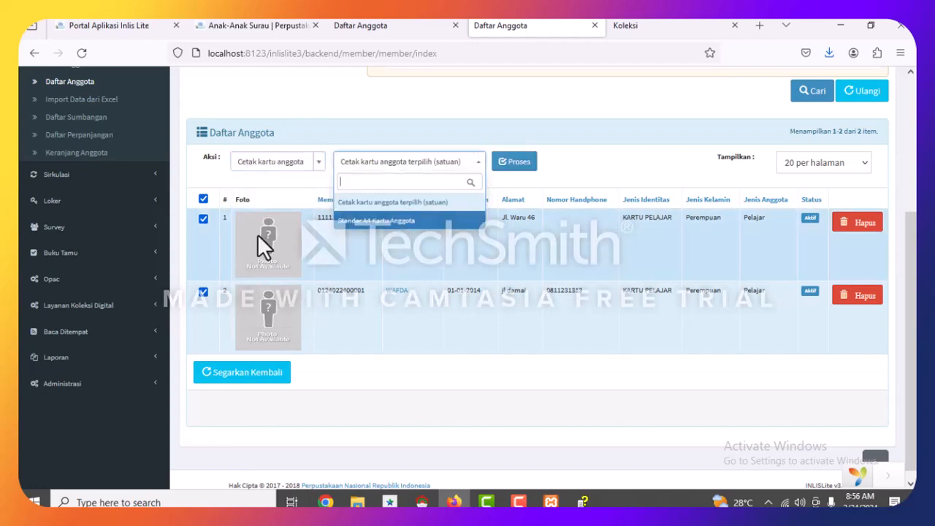
left_click(369, 222)
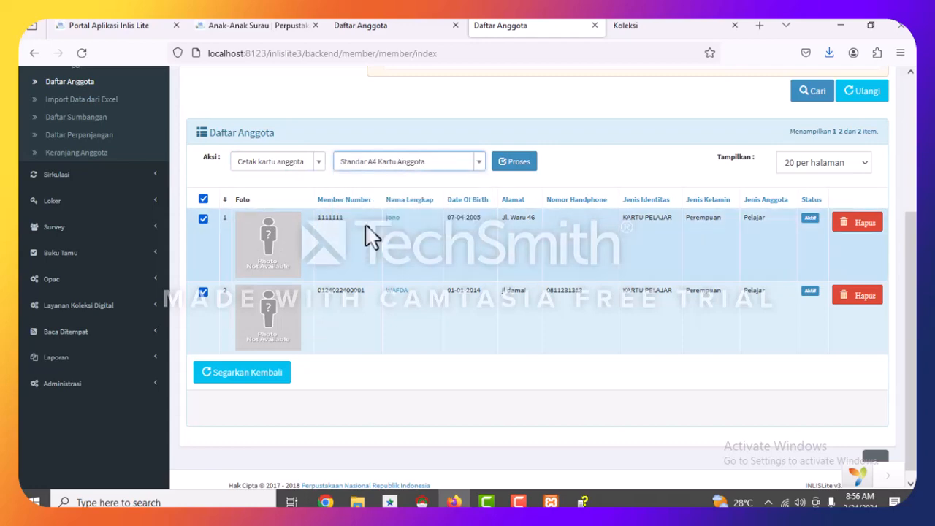
left_click(519, 165)
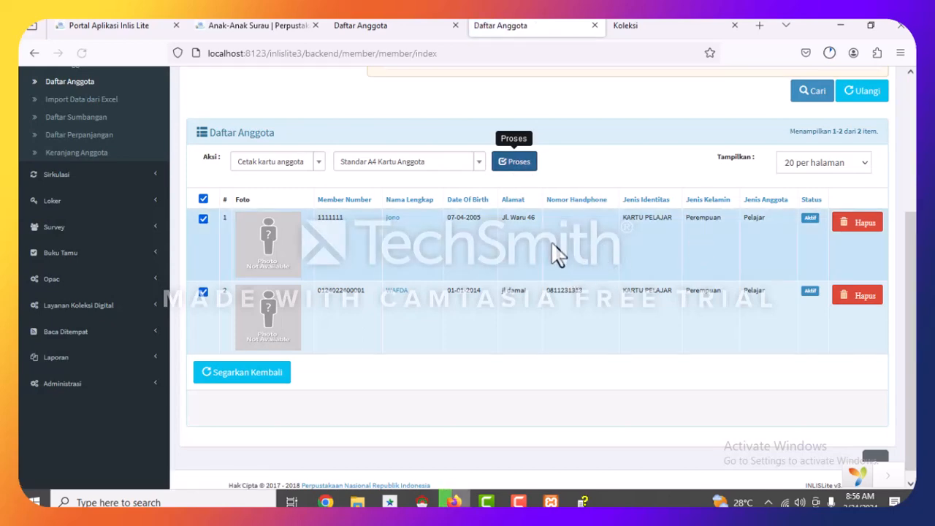
scroll(559, 248, "up", 4)
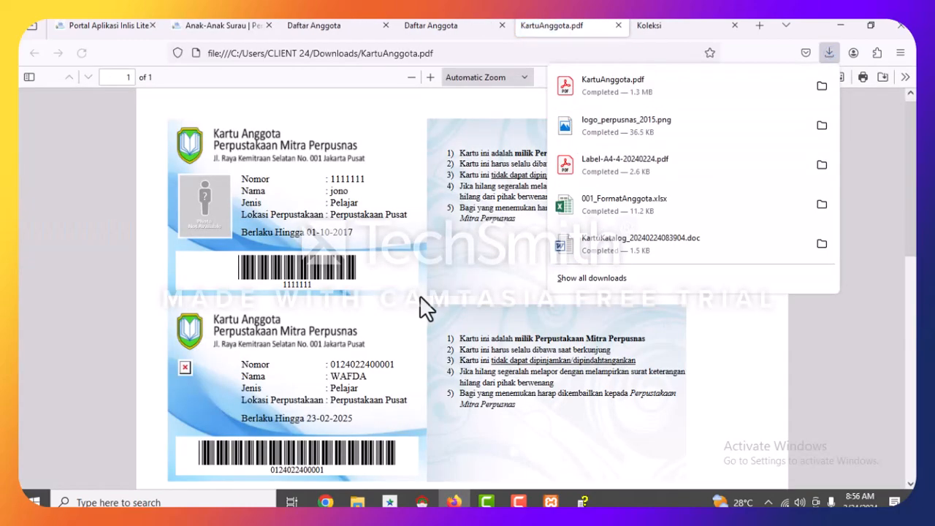
Review both members' A4 cards in KartuAnggota.pdf, then close the PDF tab.
left_click(419, 294)
scroll(409, 295, "down", 3)
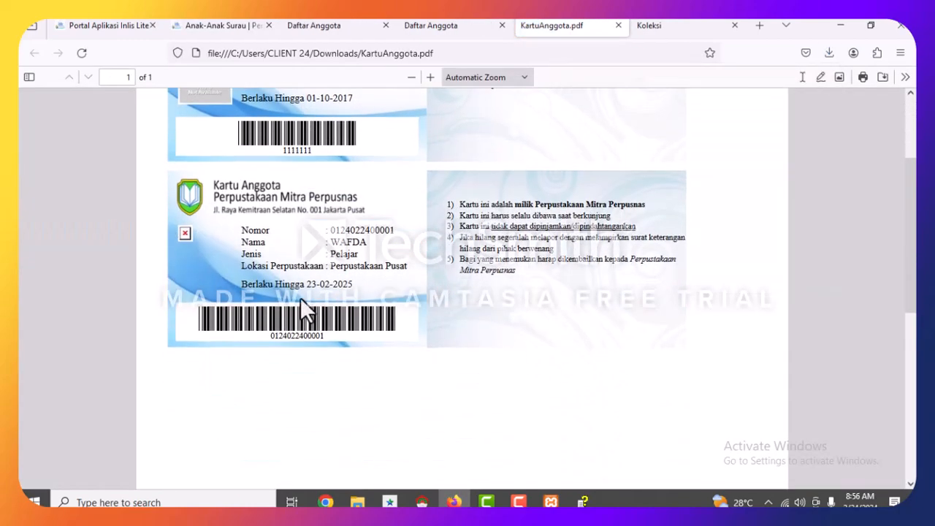
scroll(304, 306, "down", 3)
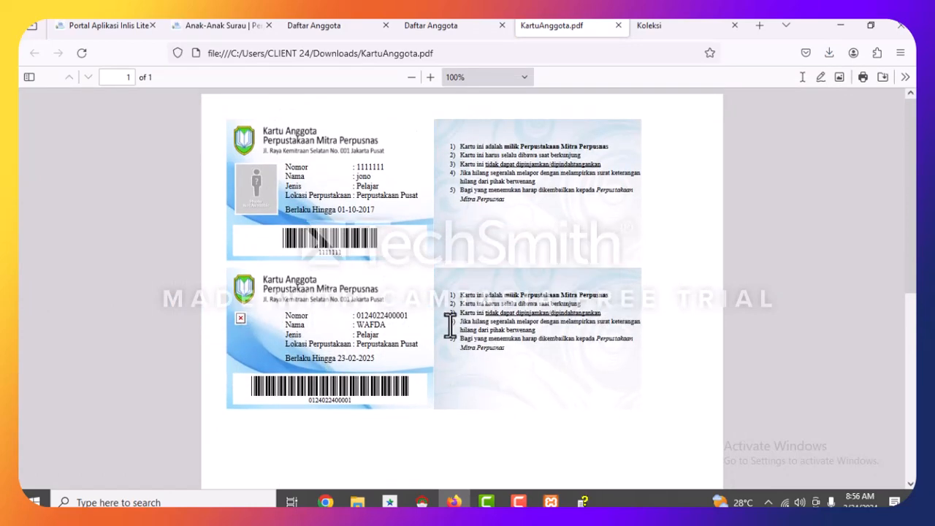
scroll(449, 329, "down", 8)
scroll(449, 329, "up", 6)
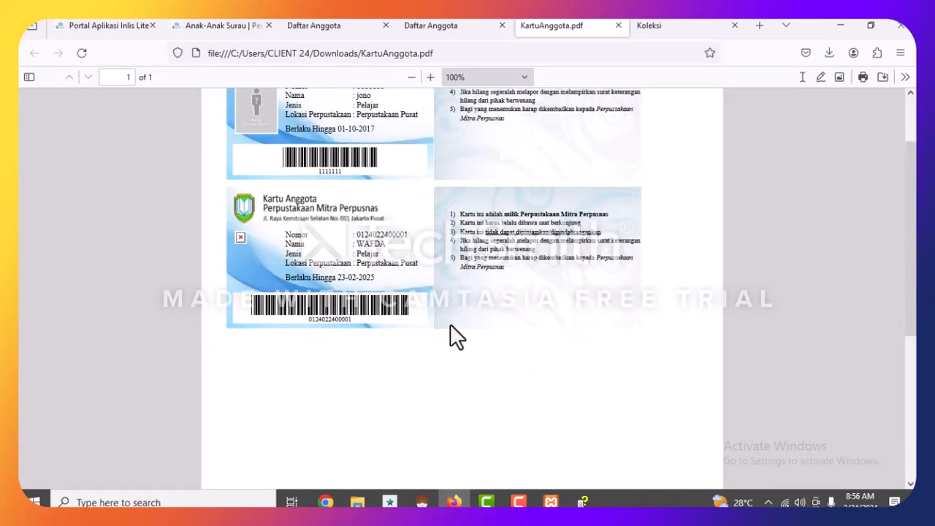
scroll(450, 324, "up", 2)
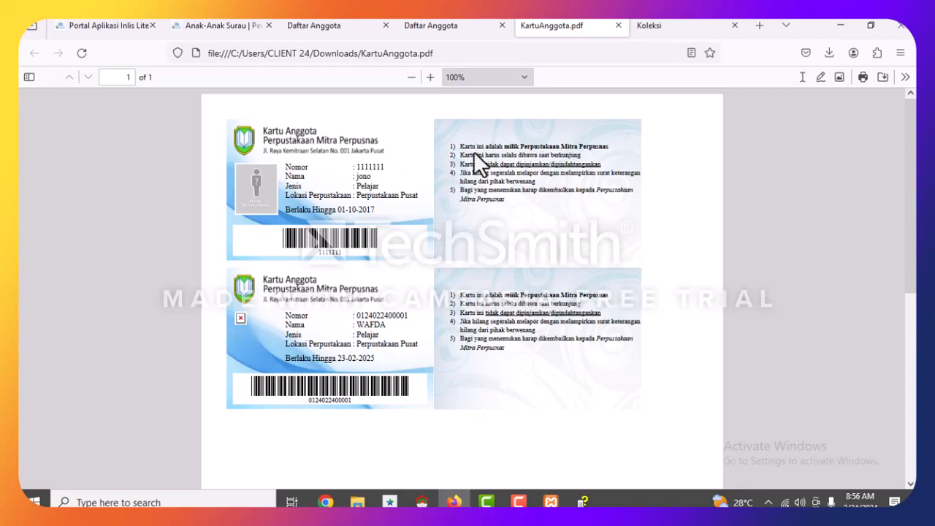
left_click_drag(461, 148, 577, 192)
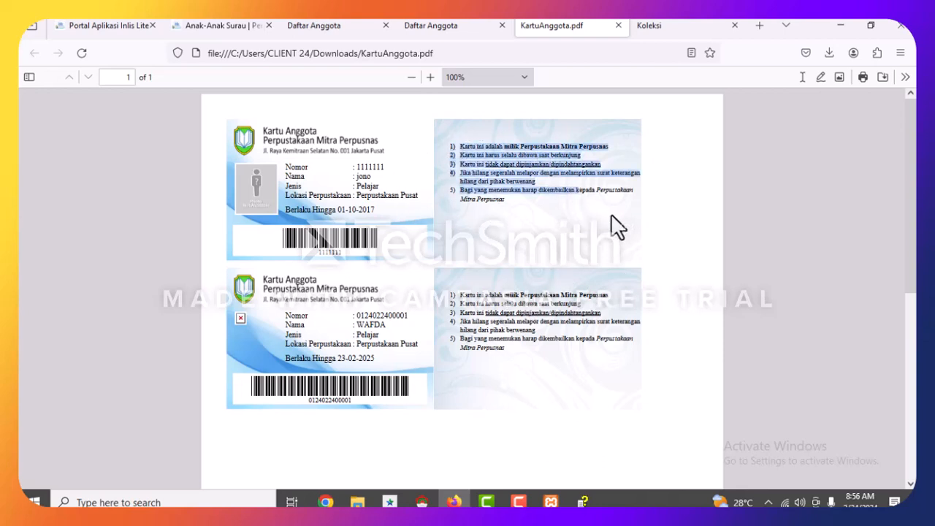
left_click_drag(625, 243, 527, 211)
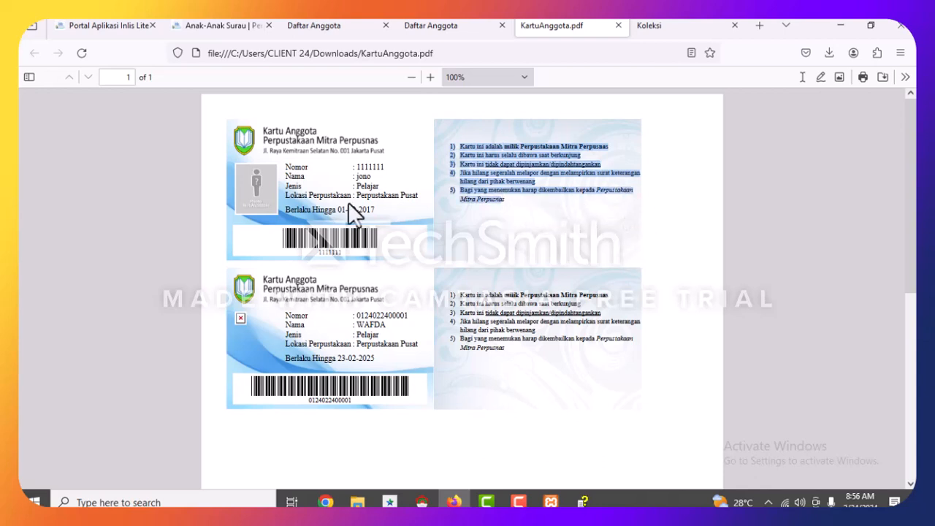
left_click(407, 275)
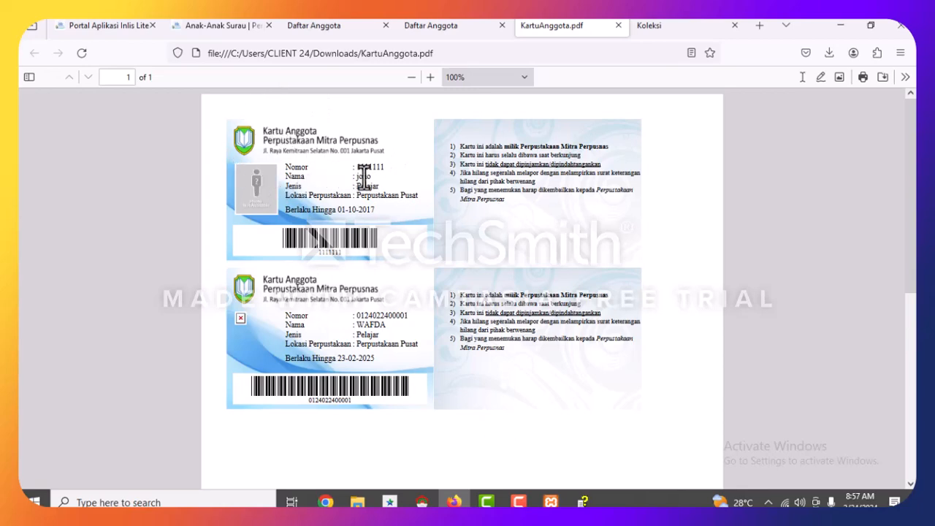
left_click(618, 25)
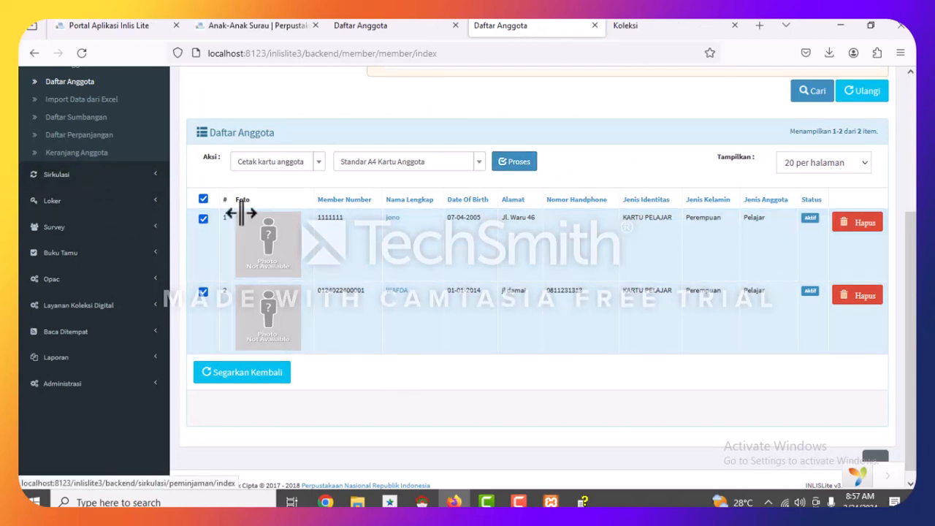
Open the Kartu Anggota page under Administrasi > Pengaturan Keanggotaan.
scroll(221, 263, "up", 3)
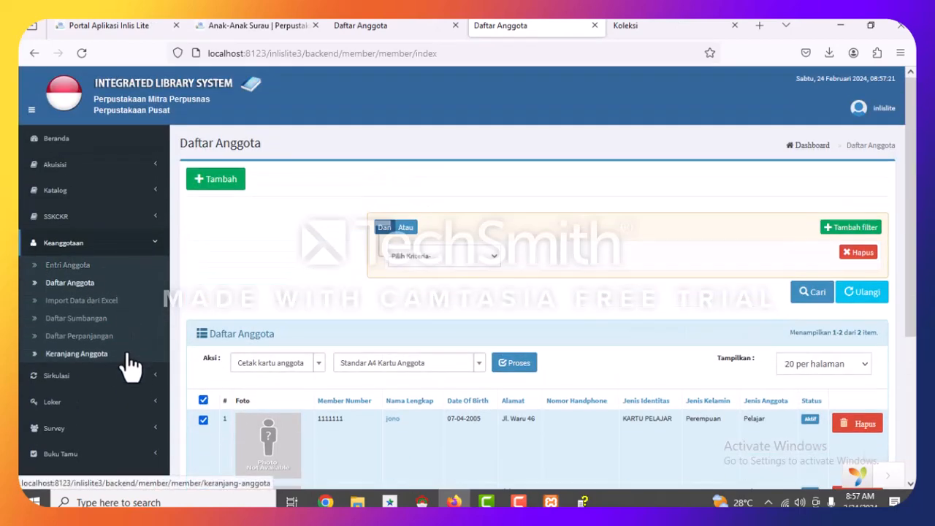
scroll(110, 349, "down", 3)
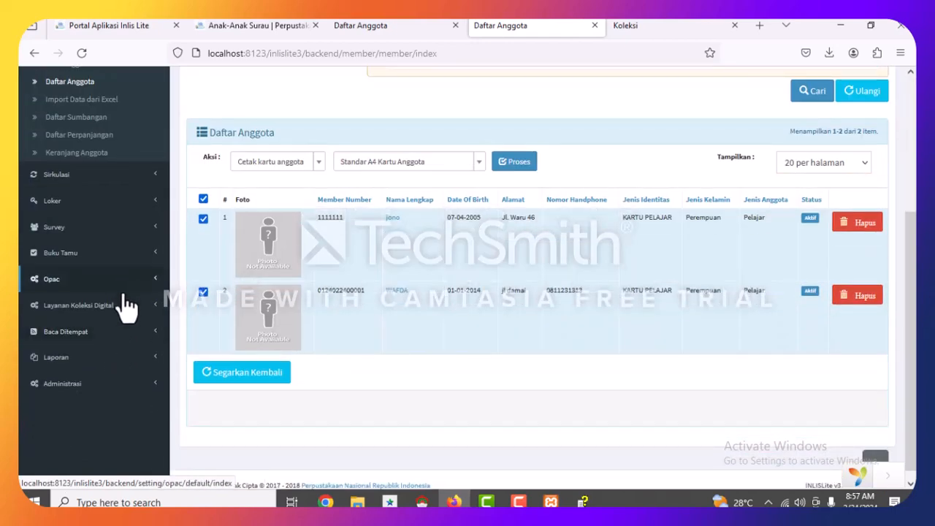
left_click(97, 383)
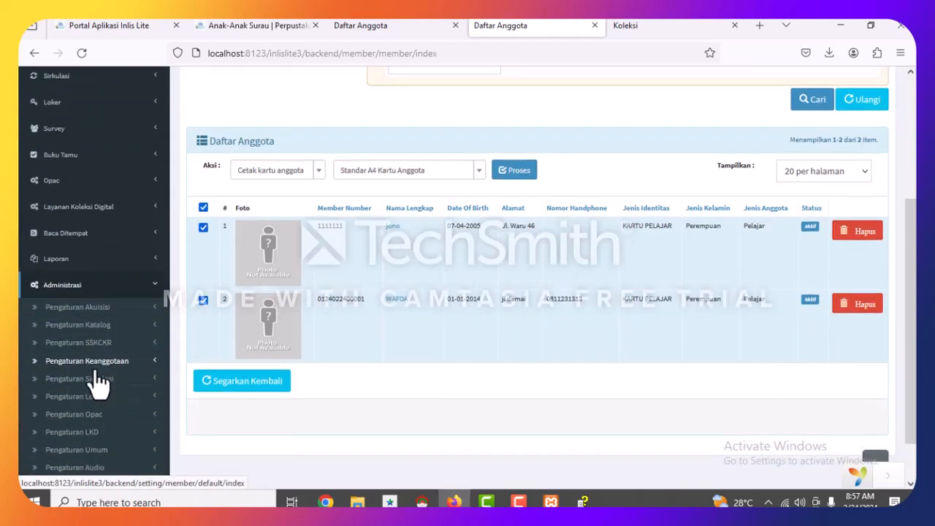
scroll(114, 329, "down", 1)
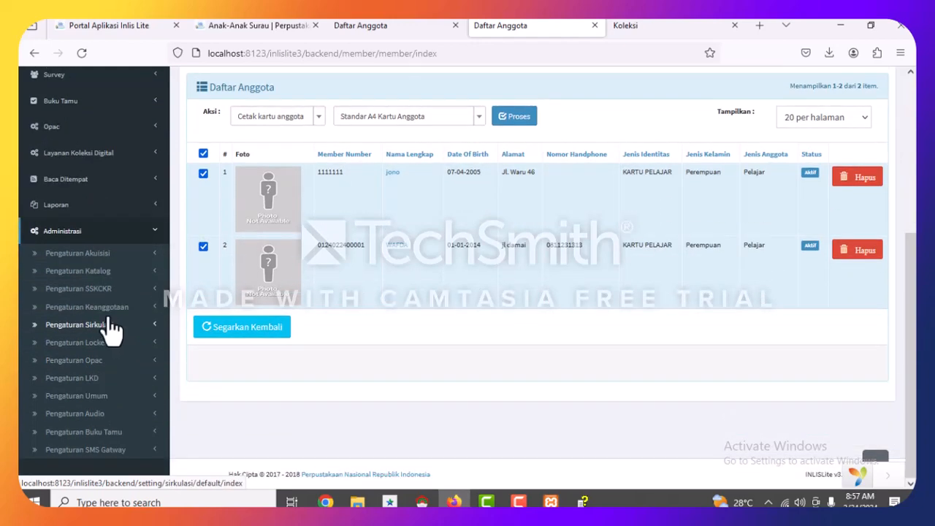
left_click(95, 308)
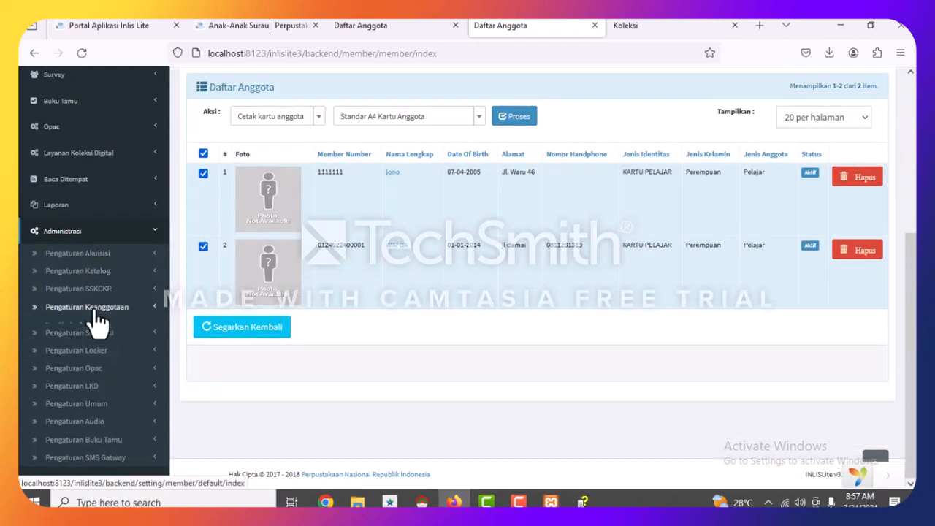
left_click(94, 327)
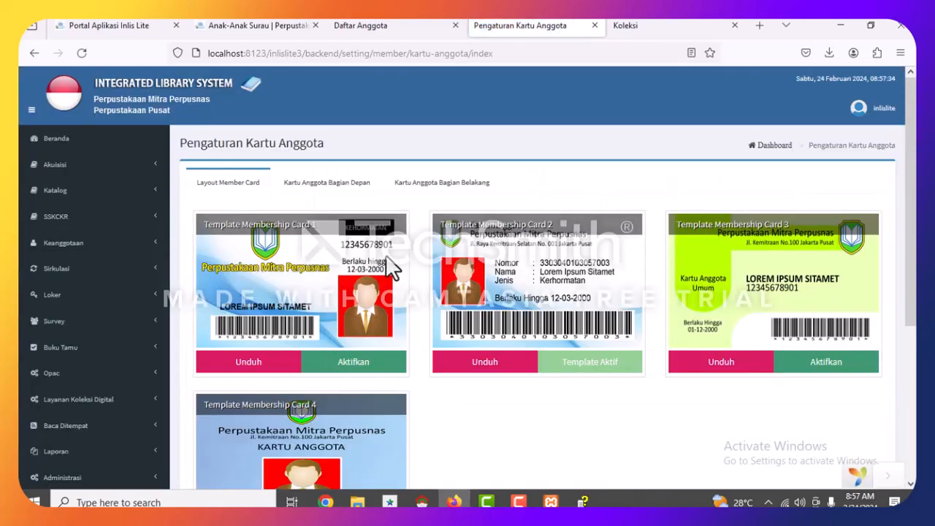
Show the Kartu Anggota Bagian Depan front-side layouts, including Layout Kartu Anggota 2.
scroll(355, 291, "down", 5)
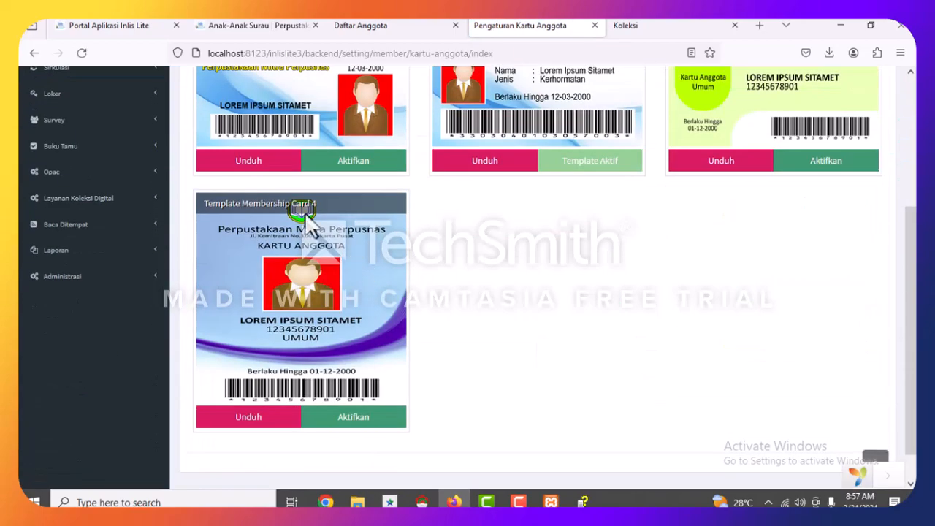
scroll(314, 178, "up", 3)
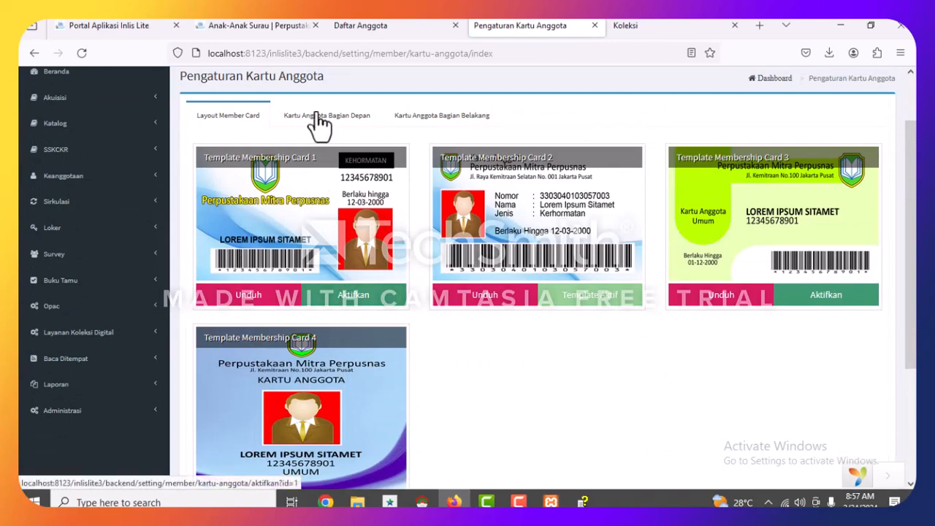
left_click(311, 122)
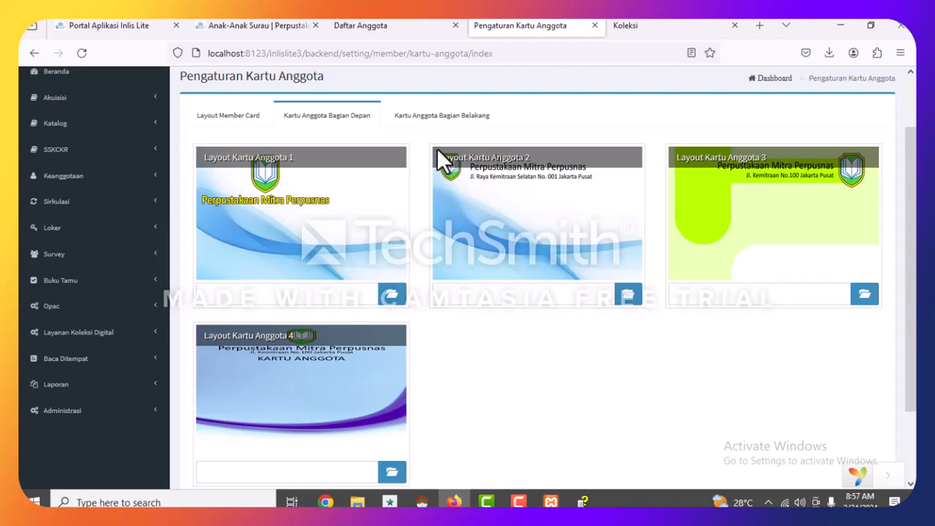
triple_click(603, 164)
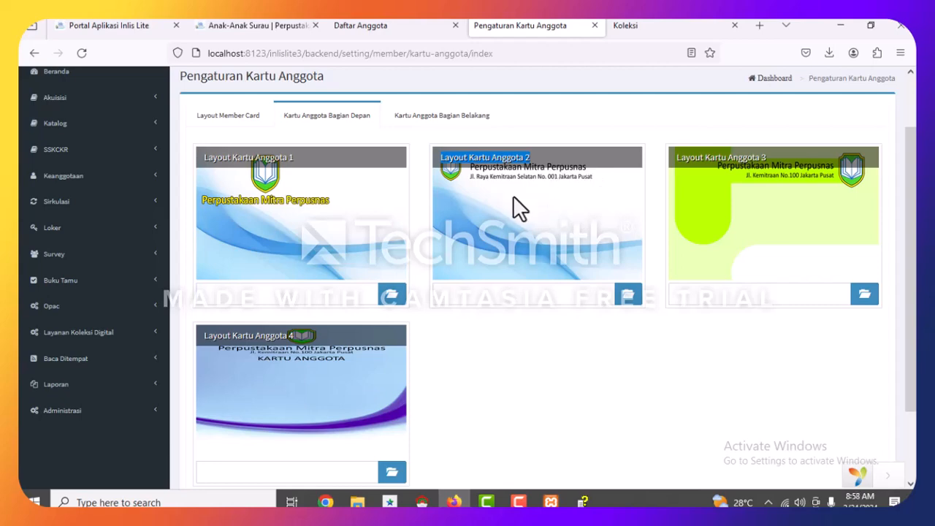
left_click(239, 121)
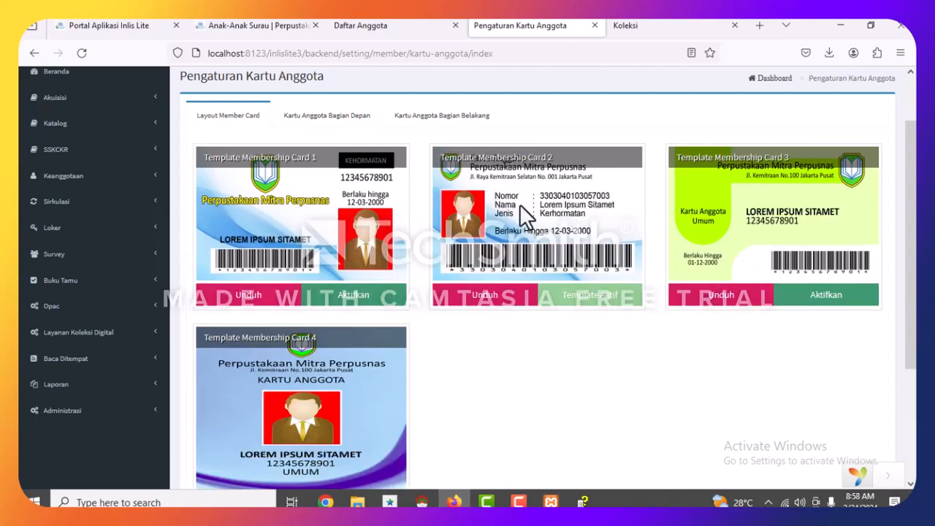
left_click(327, 121)
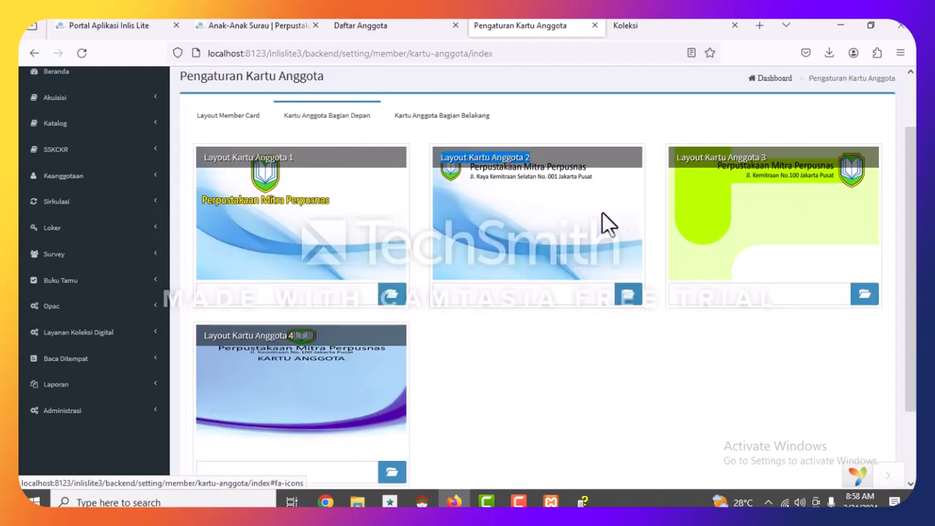
left_click(227, 116)
left_click(305, 115)
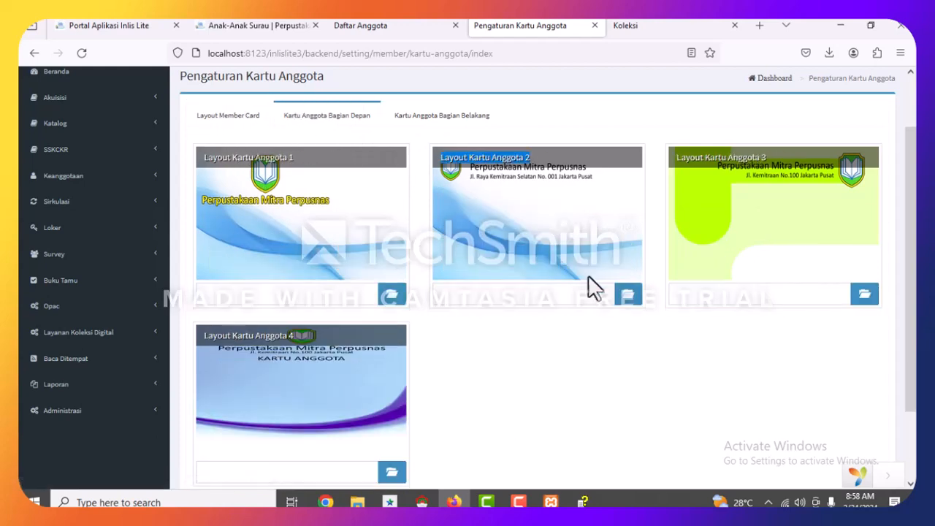
Cancel the image upload for Layout Kartu Anggota 2 and return to Layout Member Card.
left_click(630, 292)
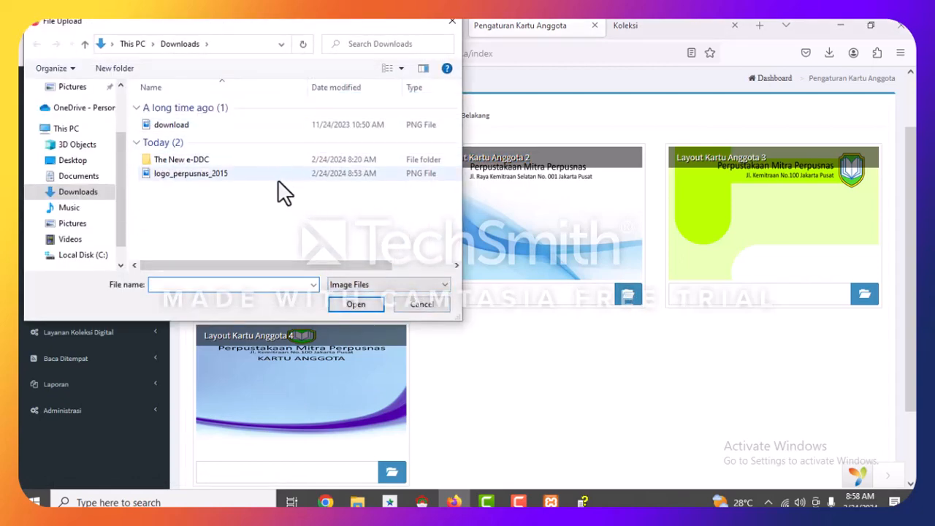
left_click(449, 25)
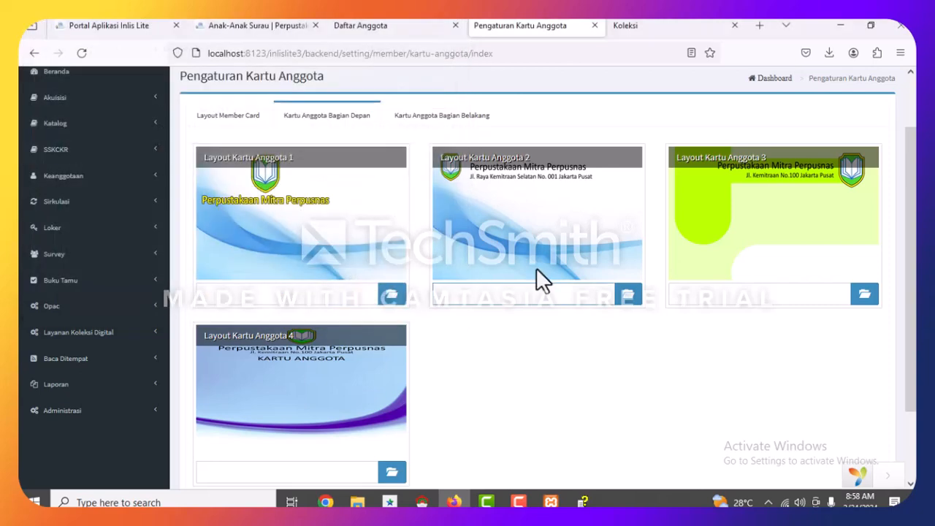
left_click(216, 116)
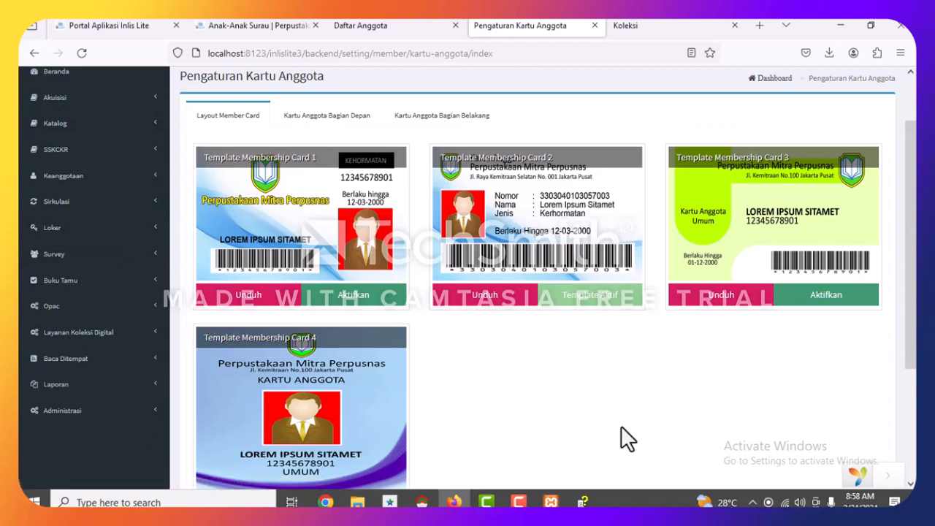
Return to the Beranda dashboard and look over its collection and member counts.
scroll(500, 223, "up", 2)
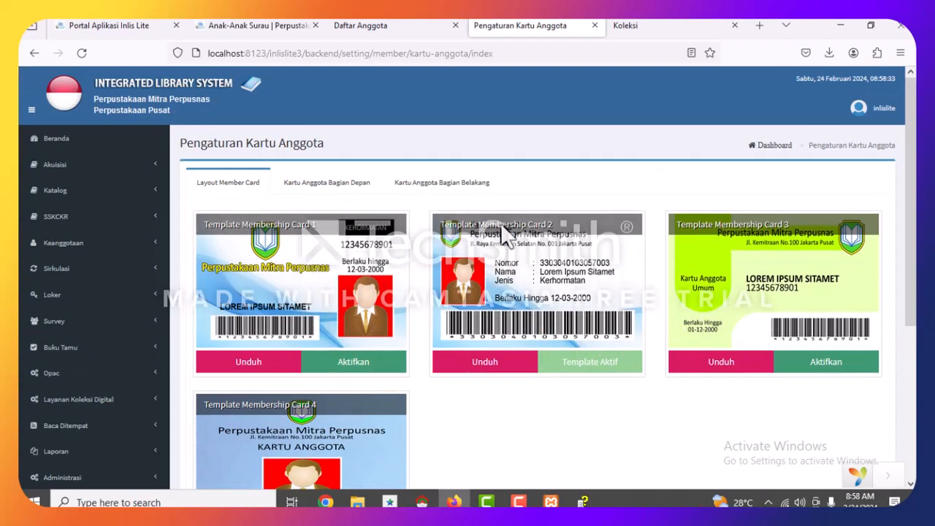
scroll(98, 248, "down", 3)
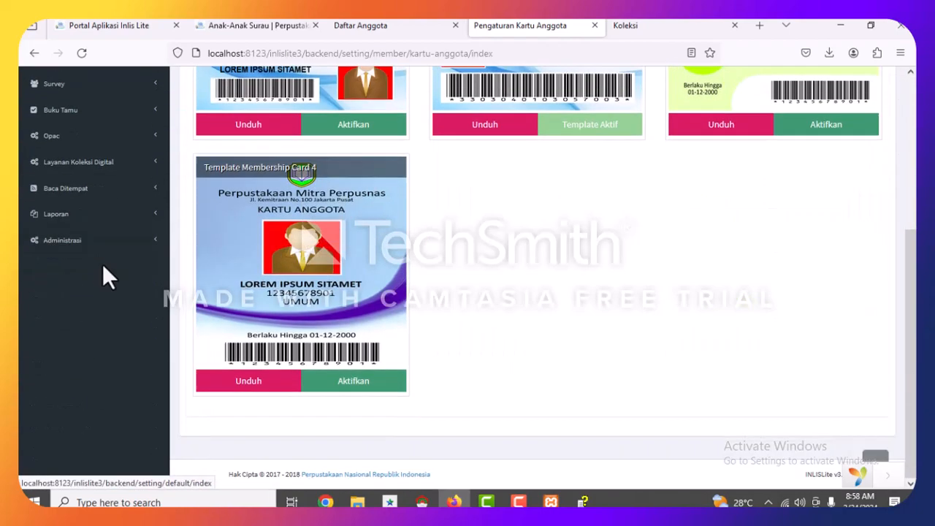
scroll(98, 263, "up", 3)
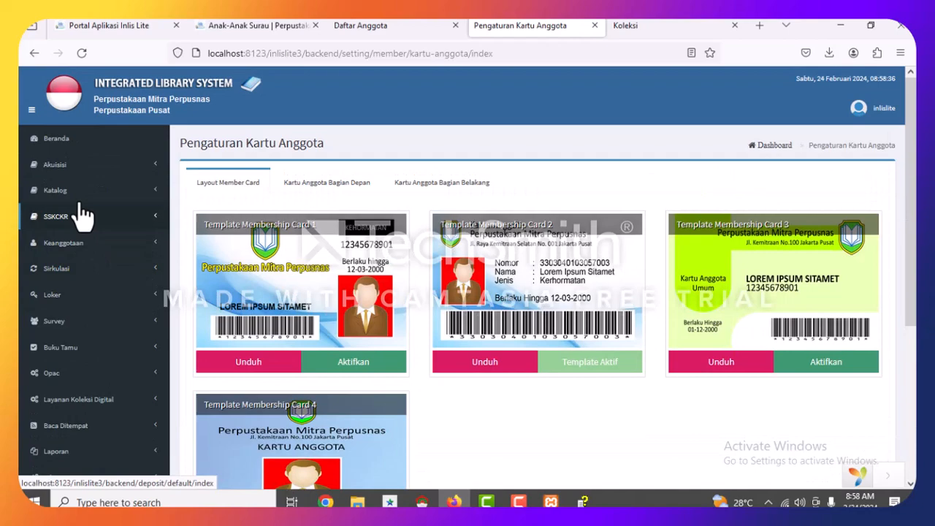
left_click(52, 139)
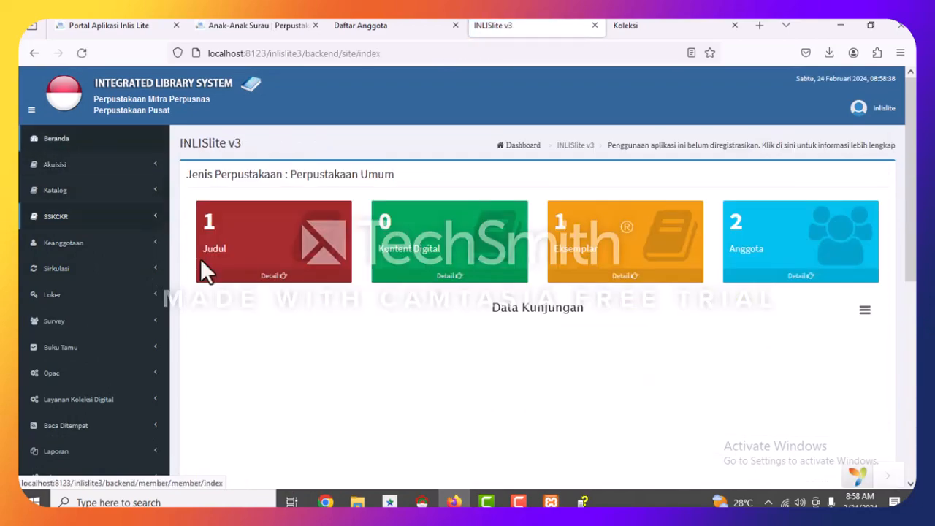
scroll(494, 343, "down", 3)
scroll(476, 308, "down", 1)
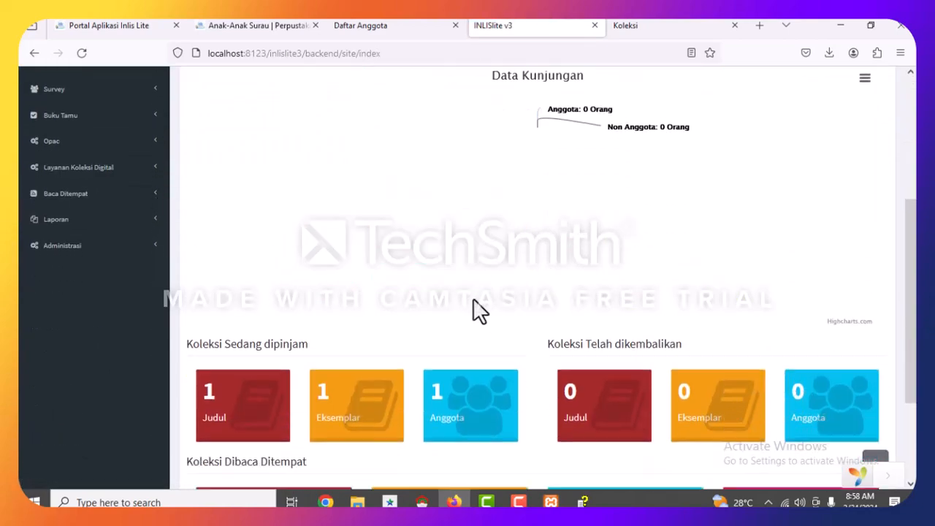
scroll(476, 309, "up", 4)
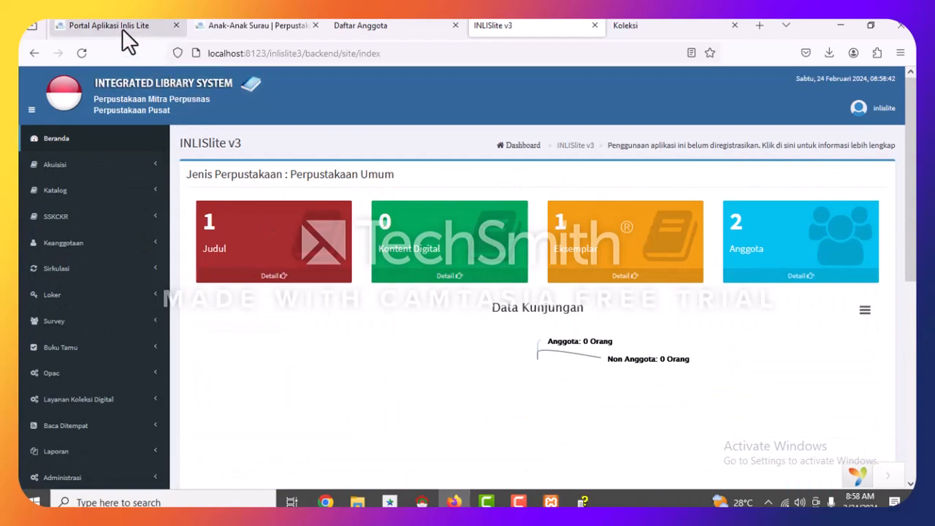
scroll(117, 248, "down", 4)
scroll(117, 263, "up", 4)
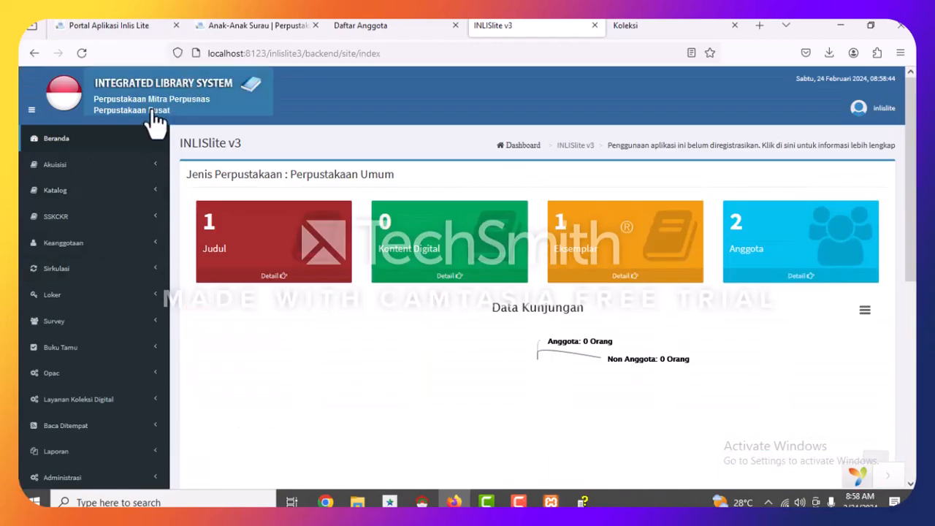
scroll(73, 336, "down", 4)
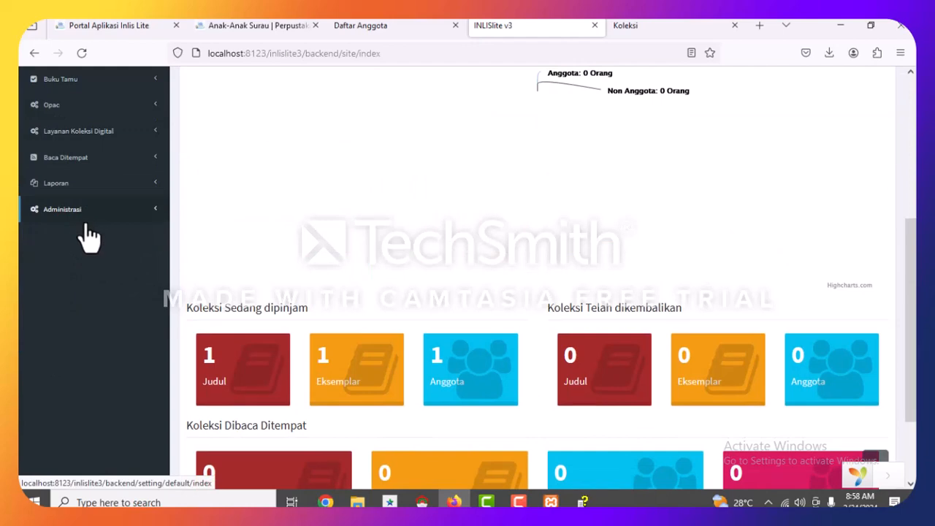
scroll(84, 230, "up", 3)
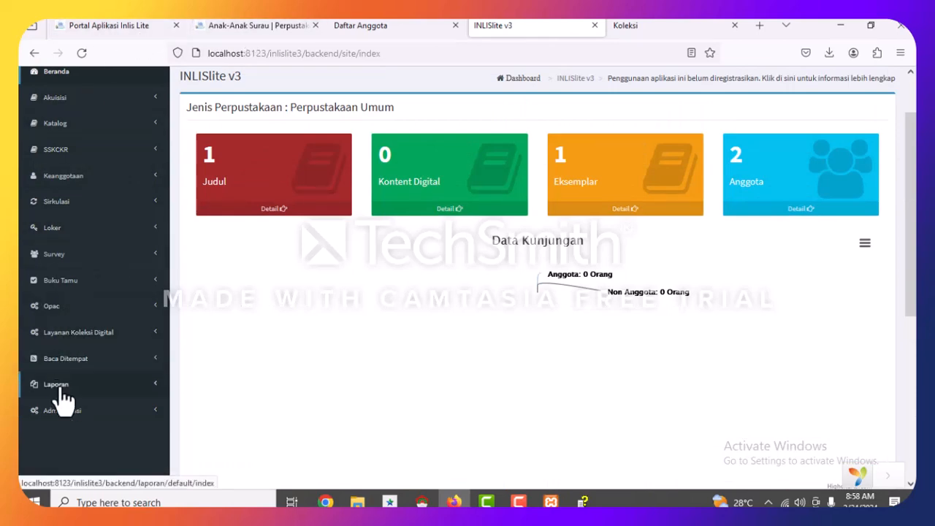
Expand Laporan > Buku Tamu in the sidebar to reach the periodic visit report.
left_click(38, 385)
scroll(128, 391, "down", 2)
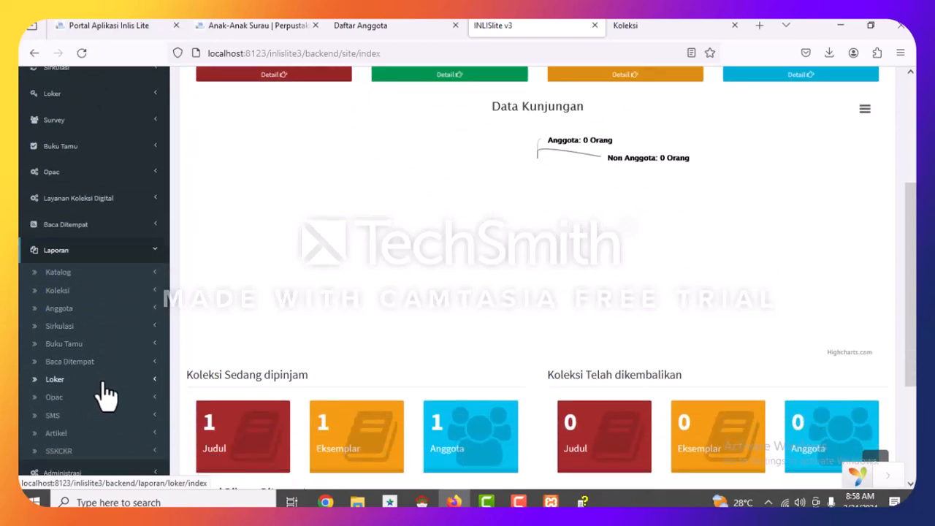
left_click(68, 349)
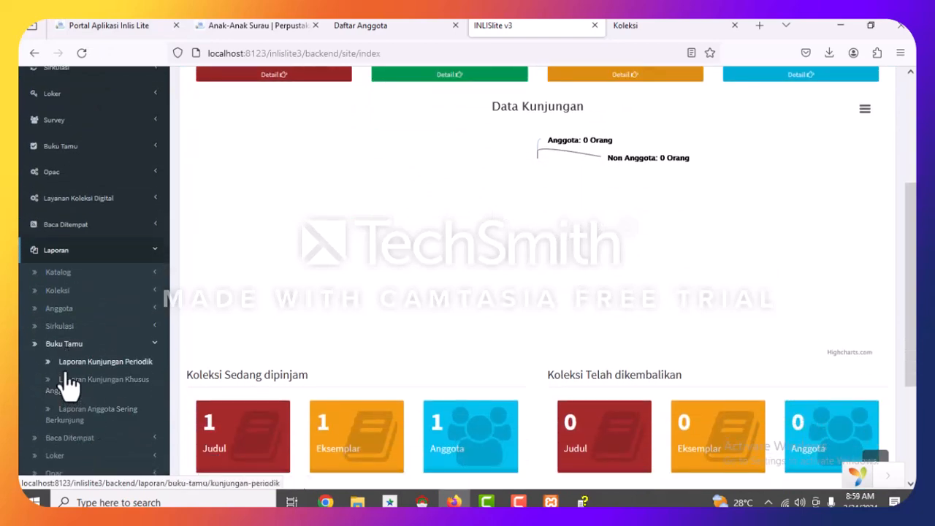
scroll(81, 358, "down", 2)
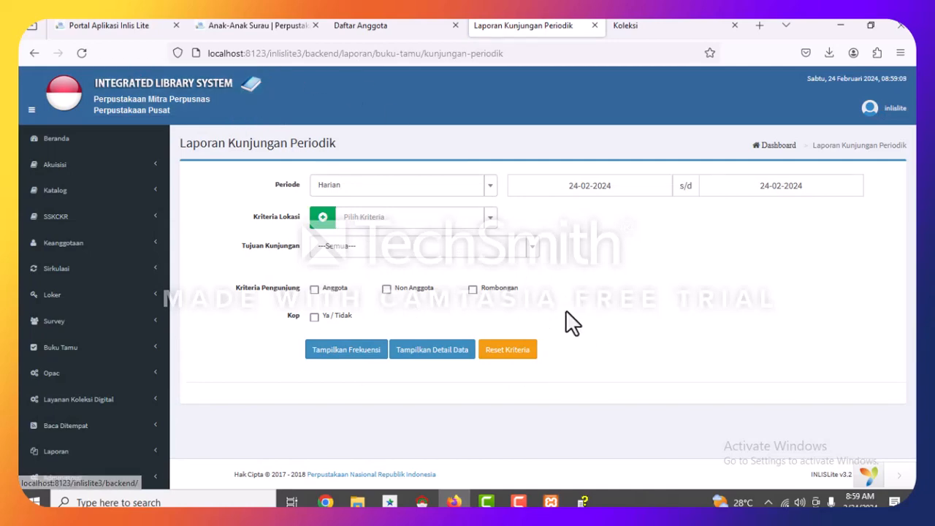
Open the Buku Tamu login from the Portal Aplikasi Inlis Lite page.
left_click(265, 27)
left_click(126, 29)
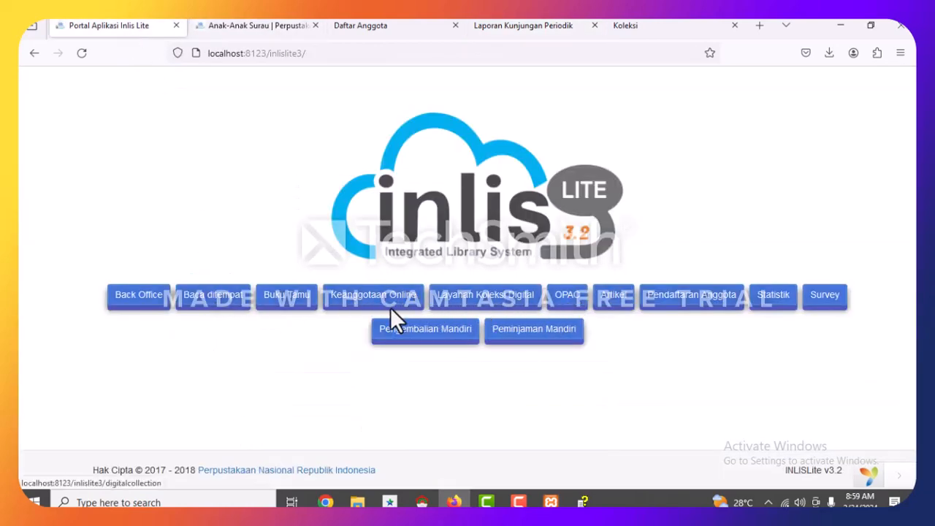
left_click(286, 295)
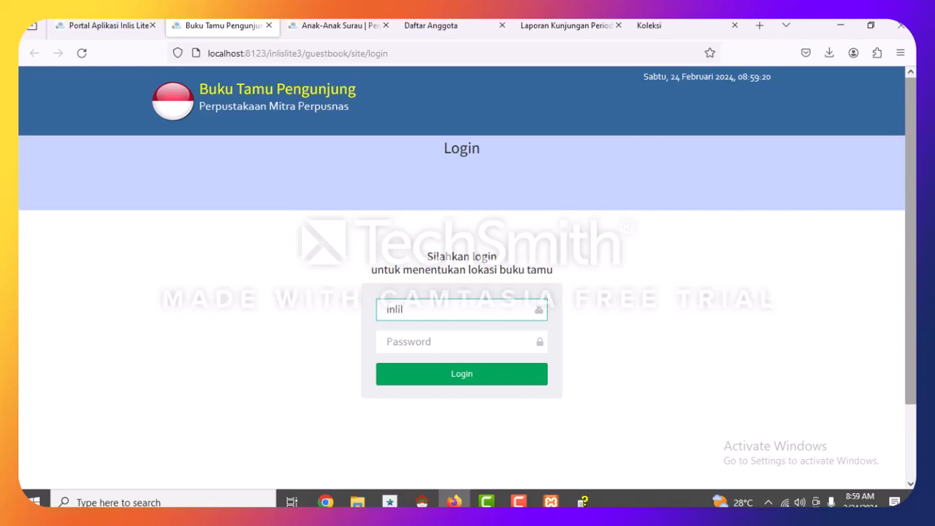
Log in to the guestbook with the username and account password.
key("BackSpace")
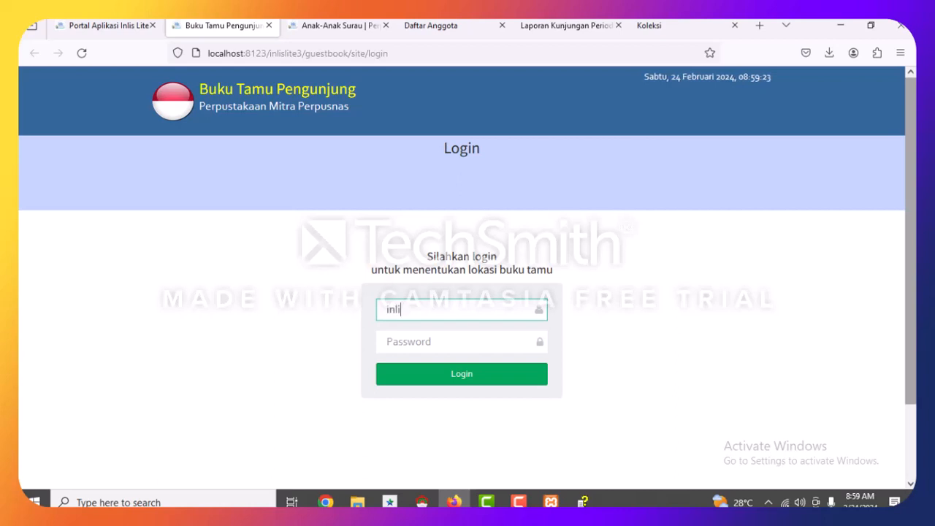
type("lite")
left_click(463, 340)
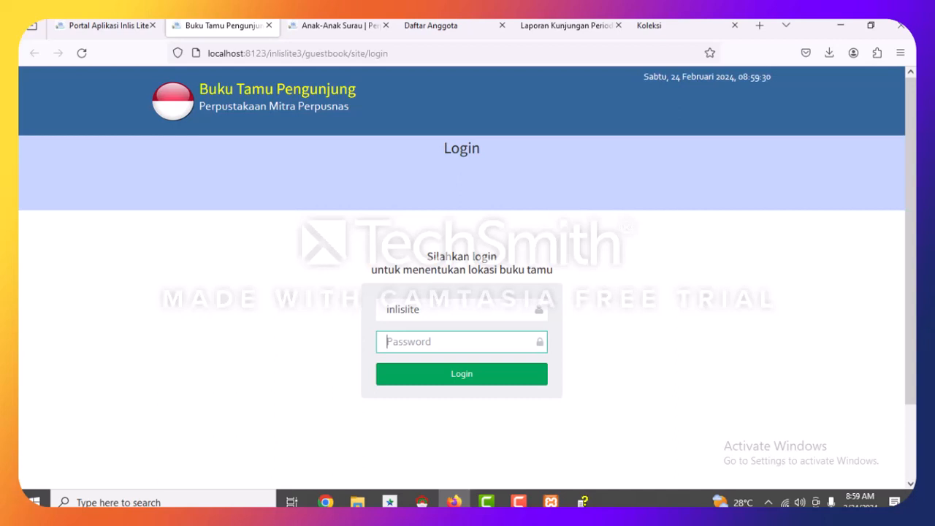
type("***")
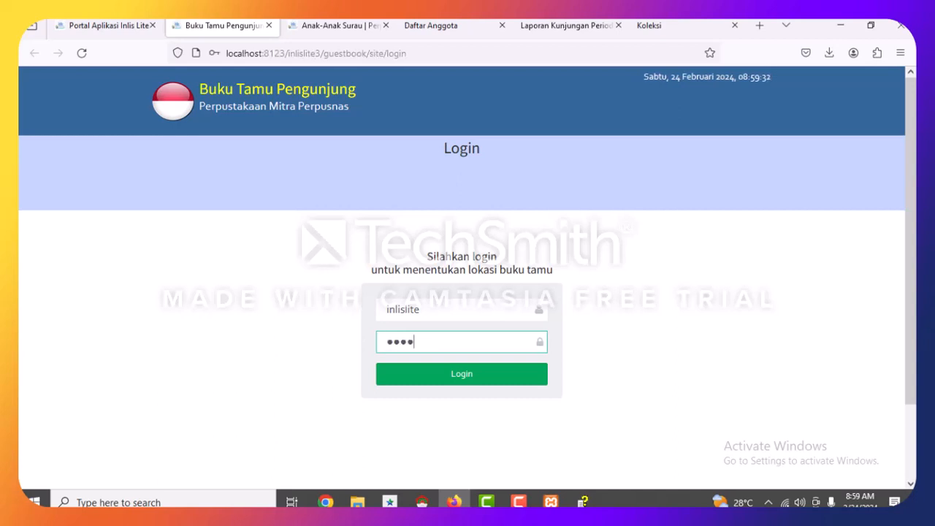
type("*")
key("Return")
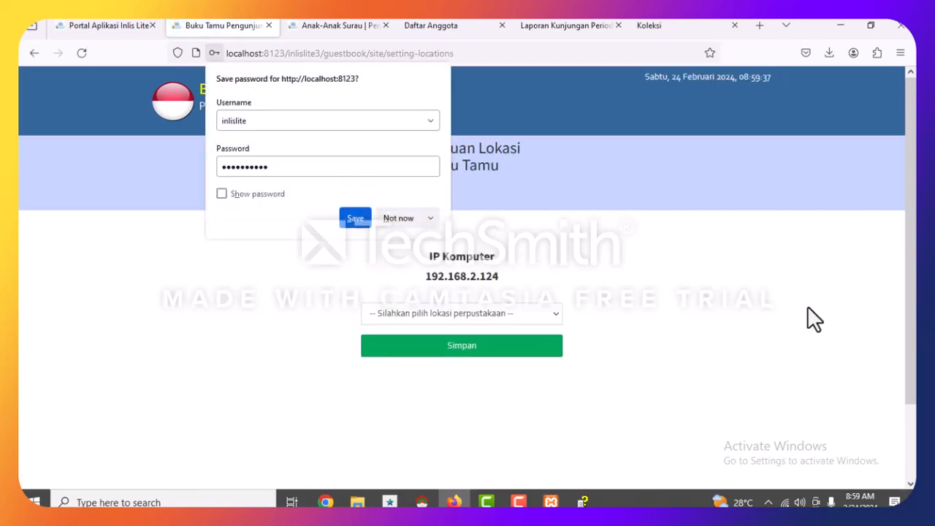
Save the guestbook location as Perpustakaan Pusat, Ruang Baca Umum, then view Daftar Anggota.
left_click(394, 219)
left_click(467, 315)
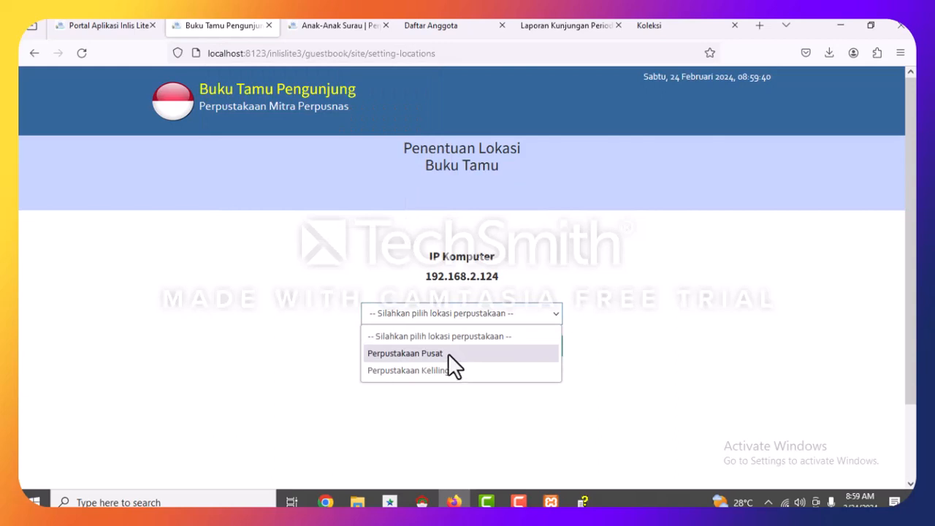
left_click(437, 355)
left_click(442, 349)
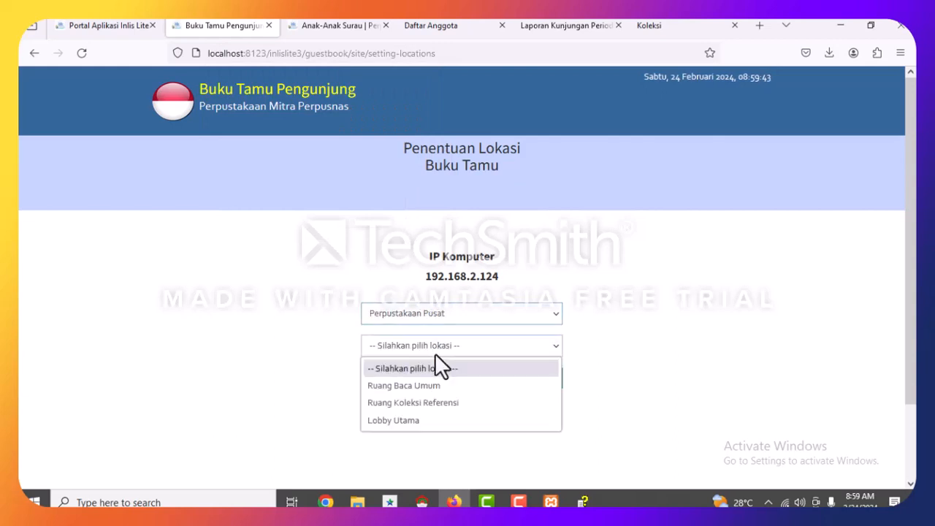
left_click(432, 385)
left_click(436, 382)
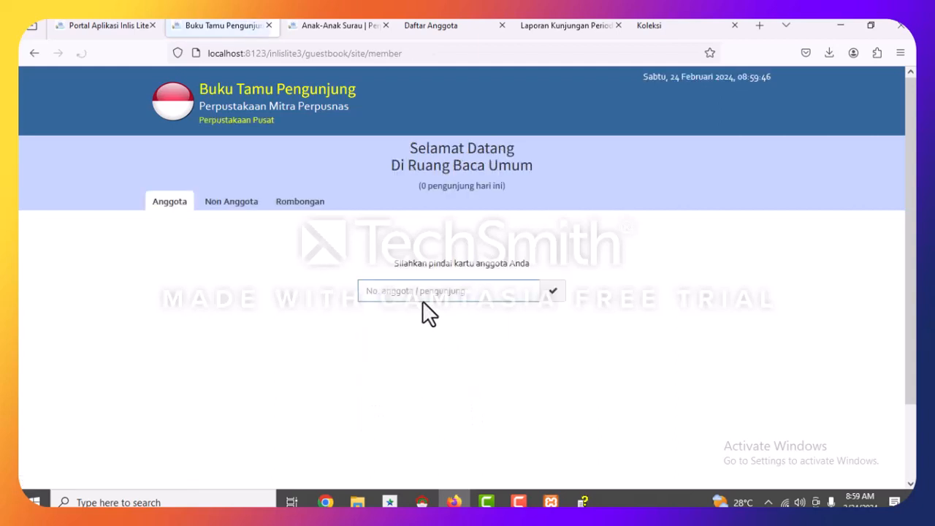
left_click(430, 27)
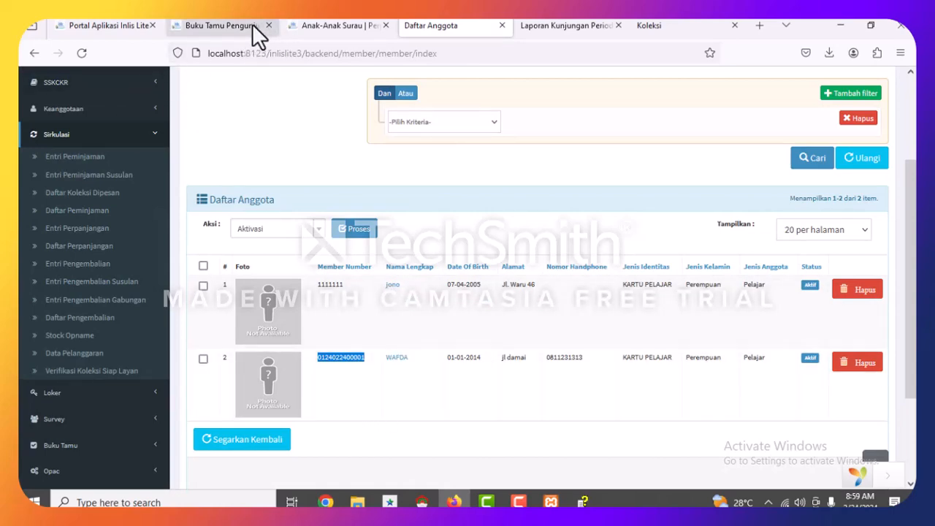
Paste a member number into the Buku Tamu Pengunjung field and submit to log the visit.
left_click(220, 29)
left_click(415, 290)
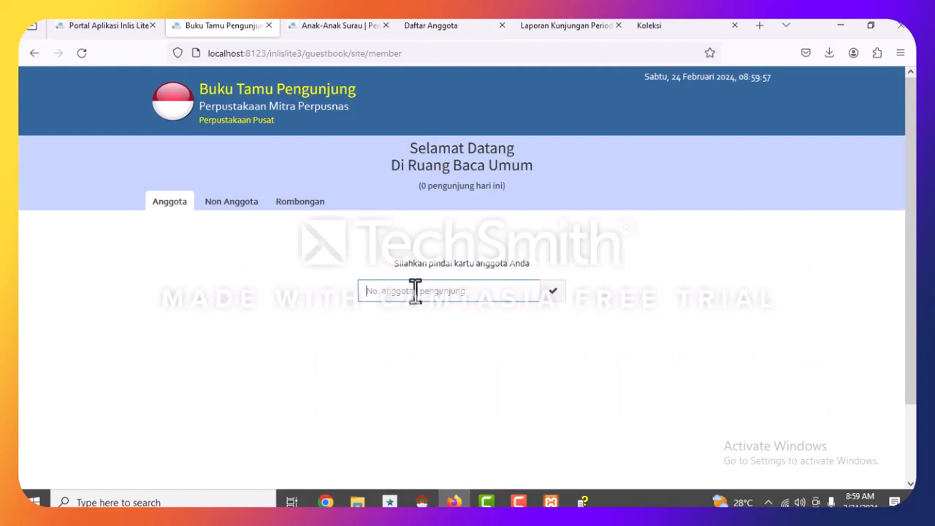
key("ctrl+v")
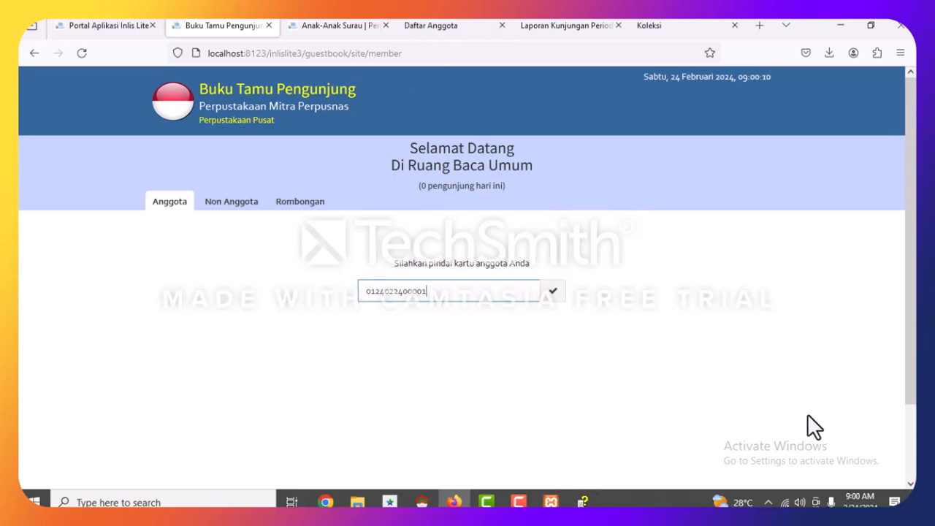
key("F9")
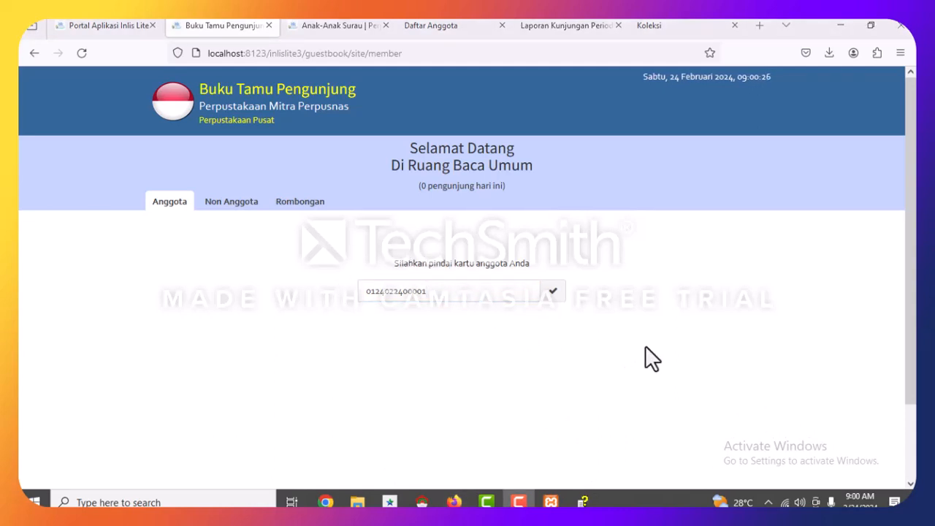
left_click(599, 255)
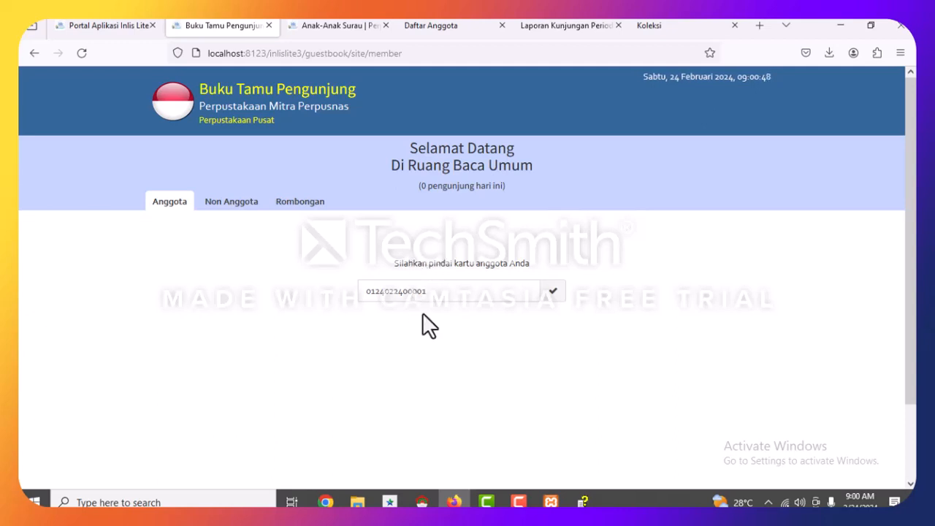
left_click(555, 292)
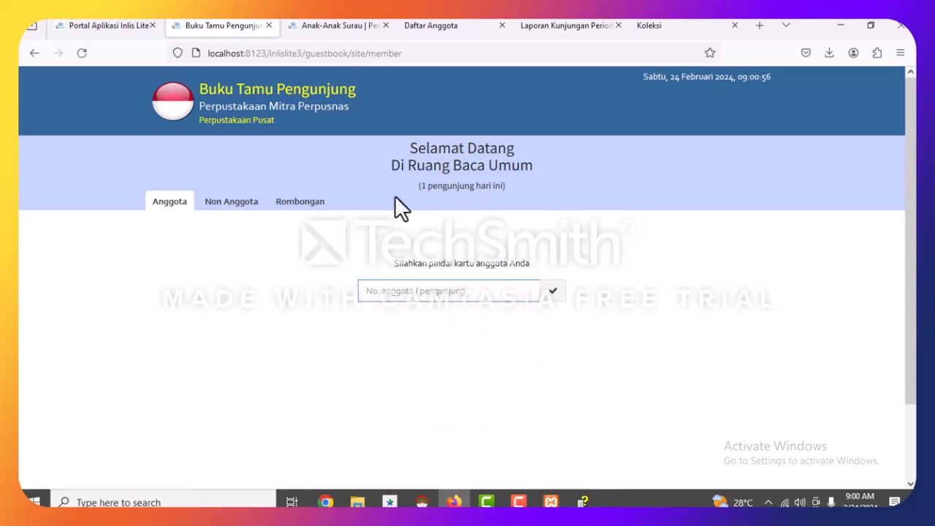
Set the report to monthly, location Ruang Perpustakaan, all purposes, Anggota only, with detail data.
left_click(558, 25)
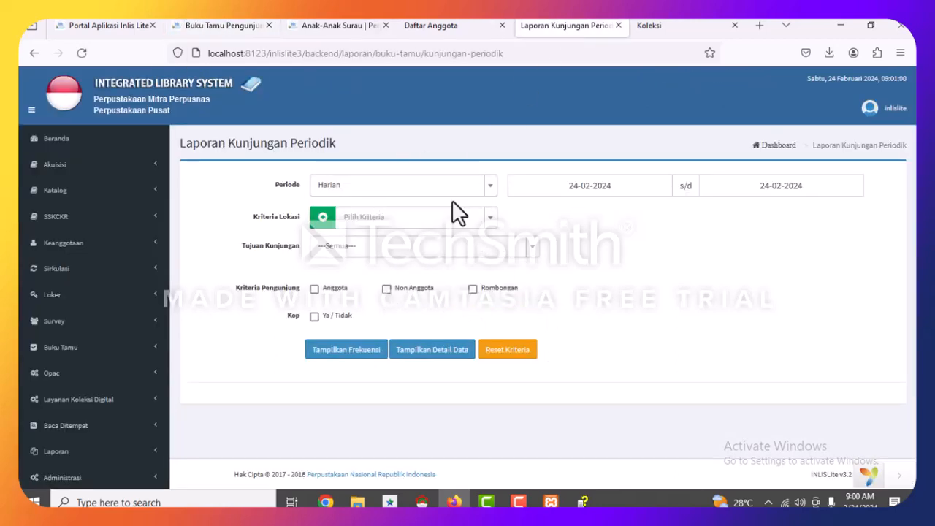
left_click(439, 185)
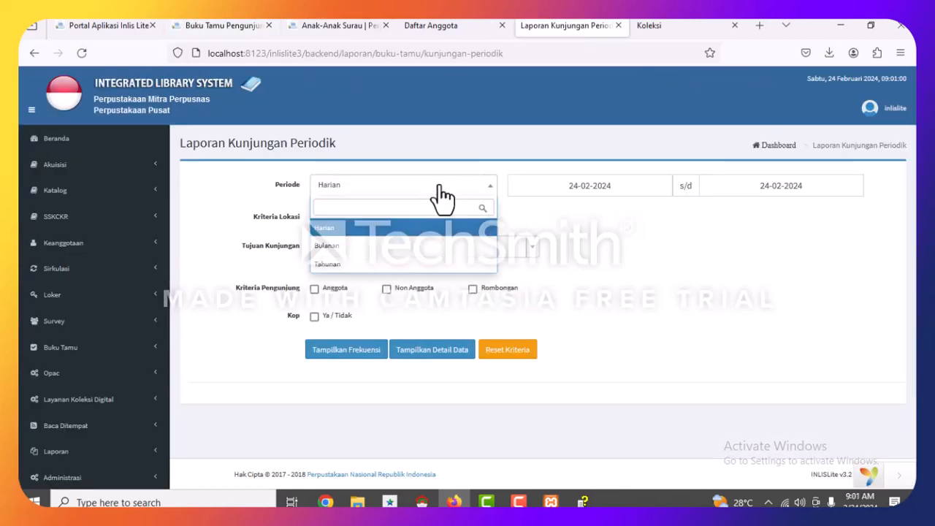
left_click(379, 248)
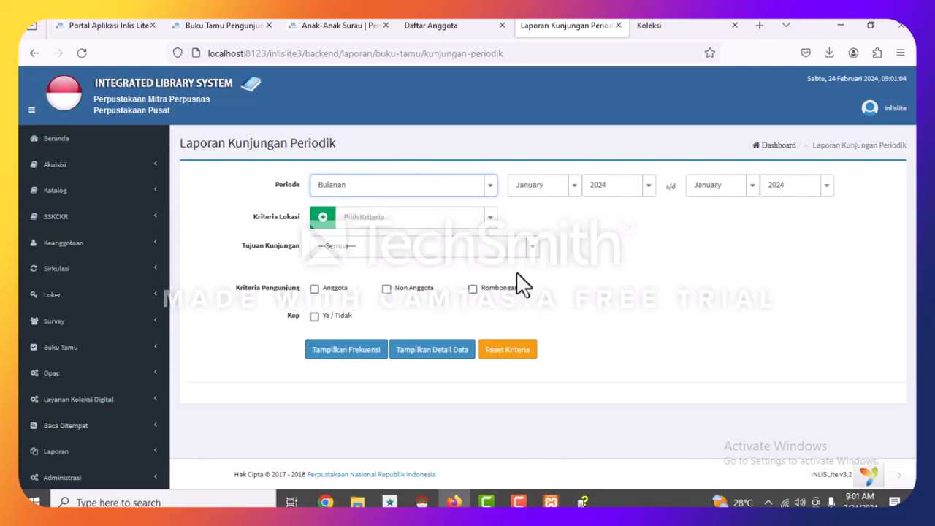
left_click(338, 223)
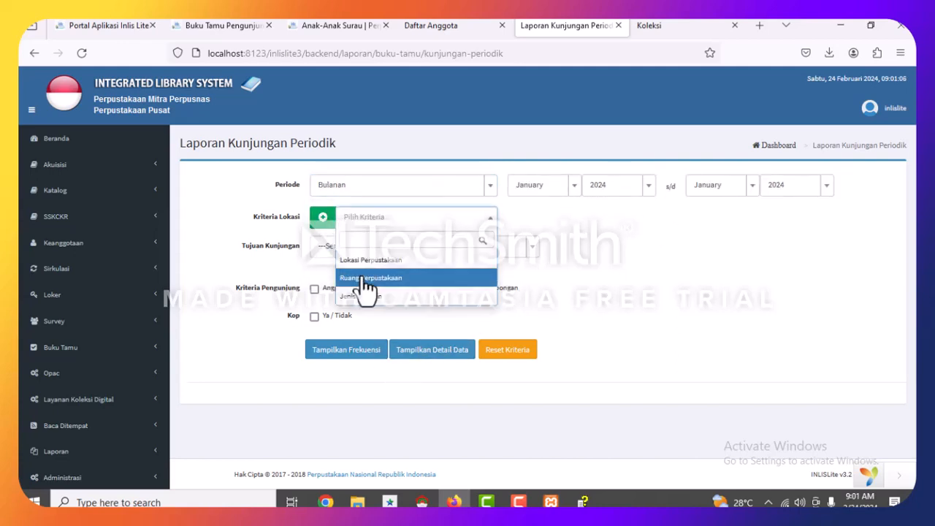
left_click(357, 273)
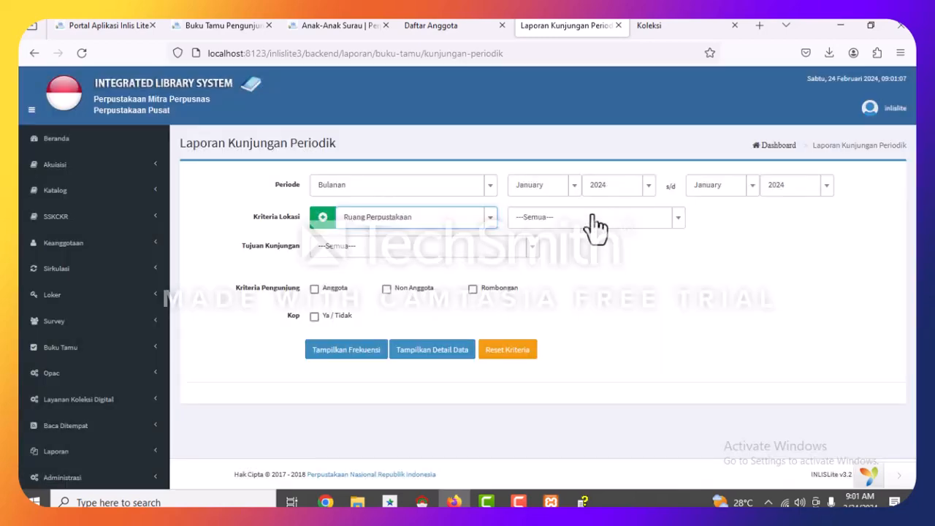
left_click(351, 247)
left_click(330, 291)
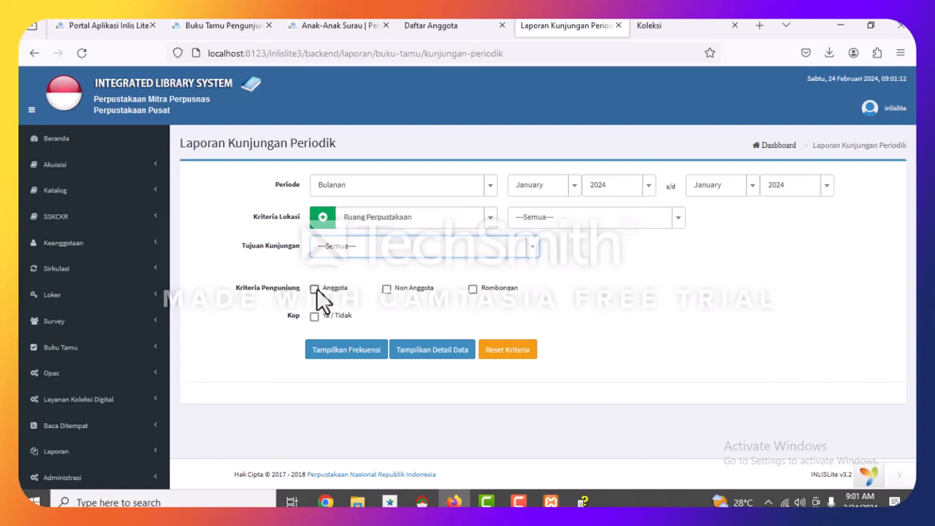
left_click(314, 288)
left_click(429, 350)
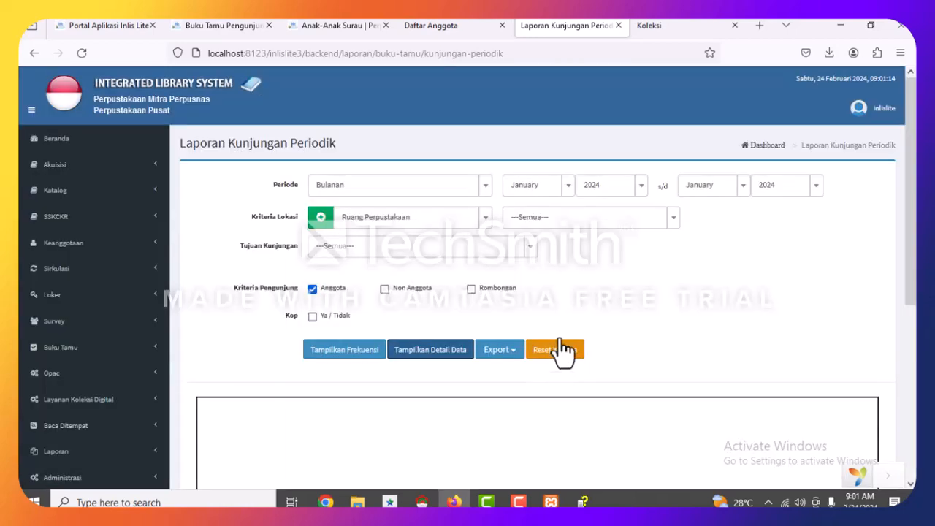
Generate the Jan-2024 visit frequency report and scroll through its results.
scroll(490, 292, "down", 4)
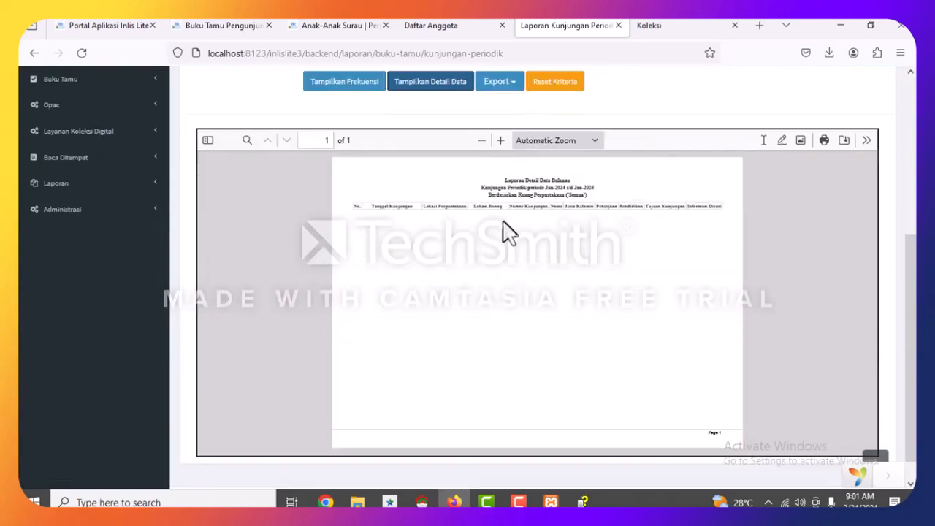
scroll(549, 146, "up", 3)
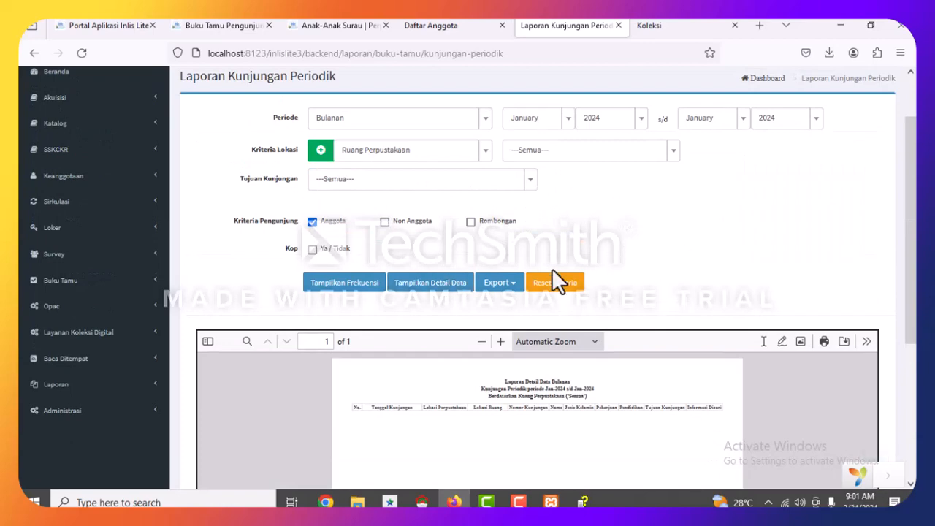
left_click(367, 283)
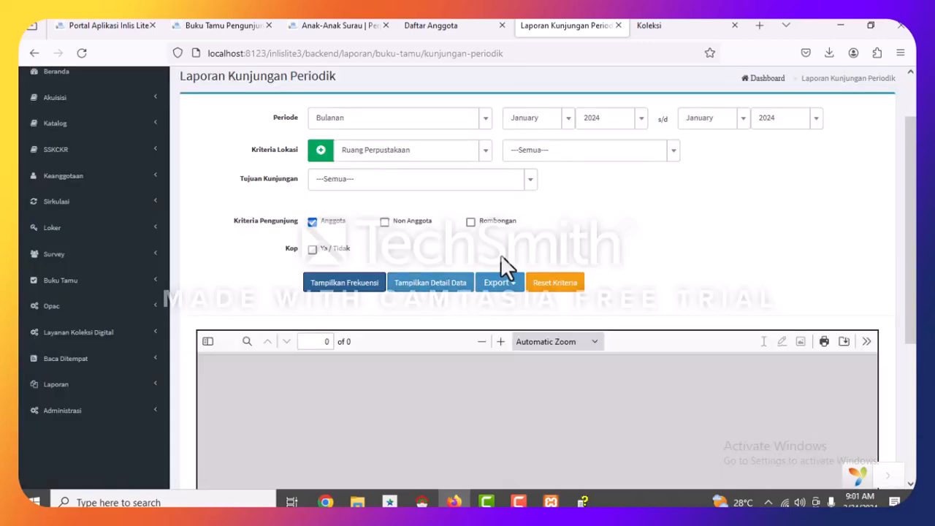
scroll(500, 253, "down", 2)
scroll(501, 253, "up", 3)
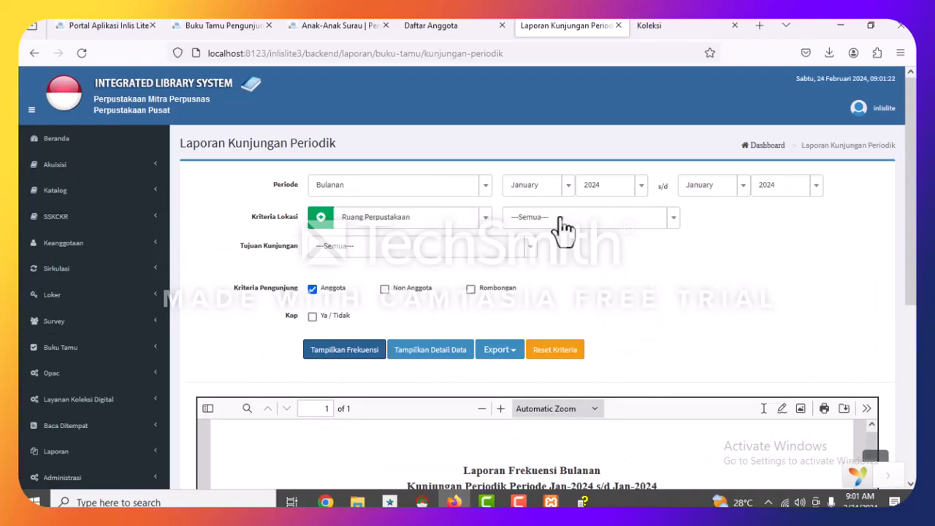
scroll(563, 230, "down", 4)
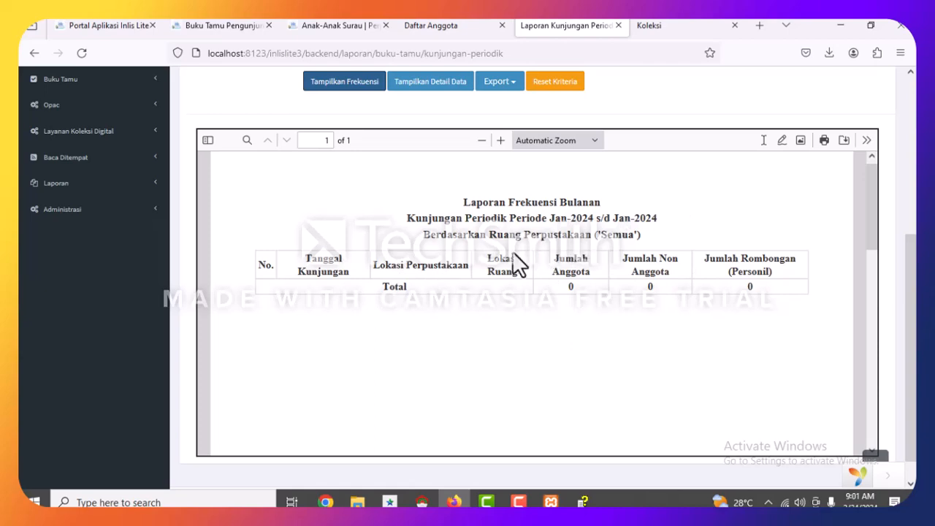
scroll(600, 238, "up", 5)
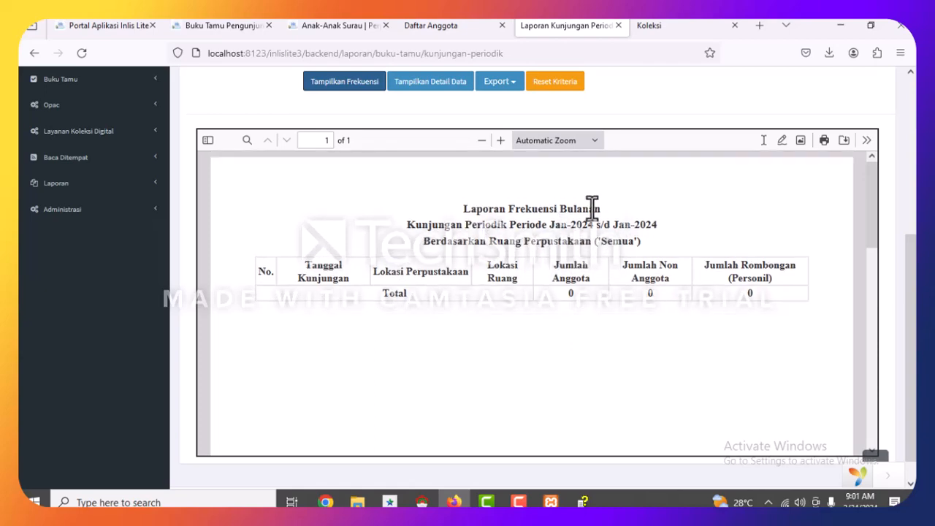
Switch the visit report period to Tahunan (yearly).
left_click(566, 189)
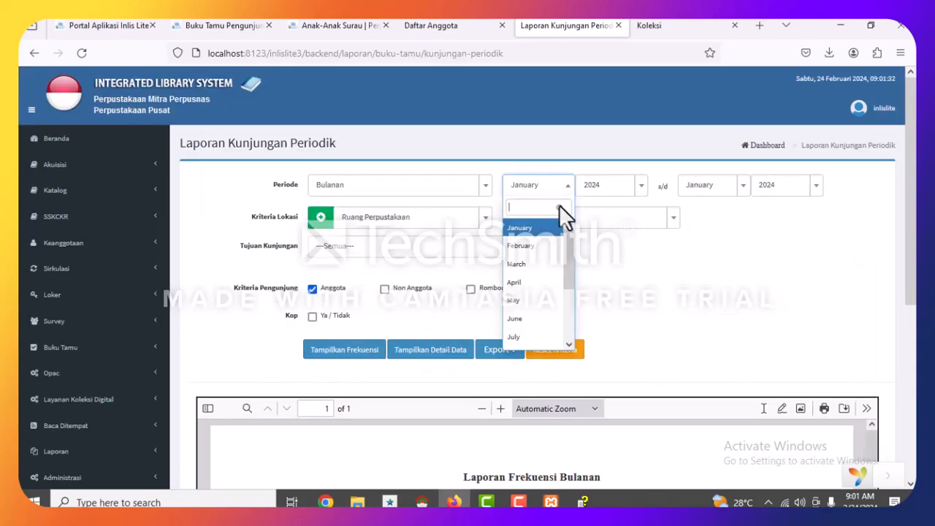
left_click(597, 190)
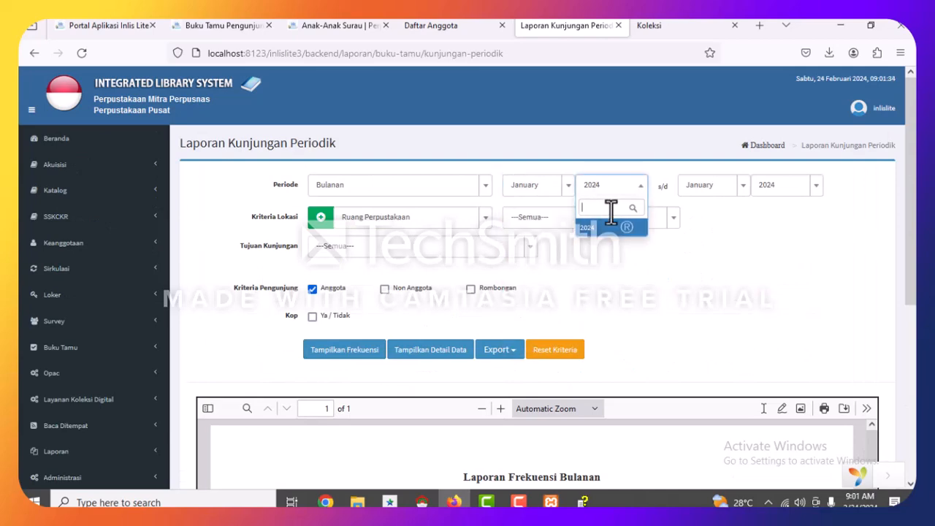
left_click(620, 191)
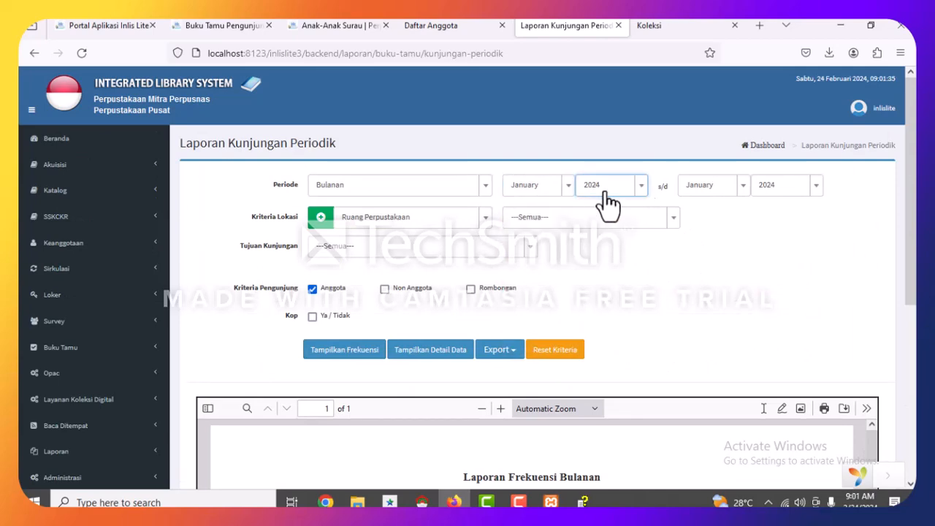
left_click(555, 190)
left_click(404, 191)
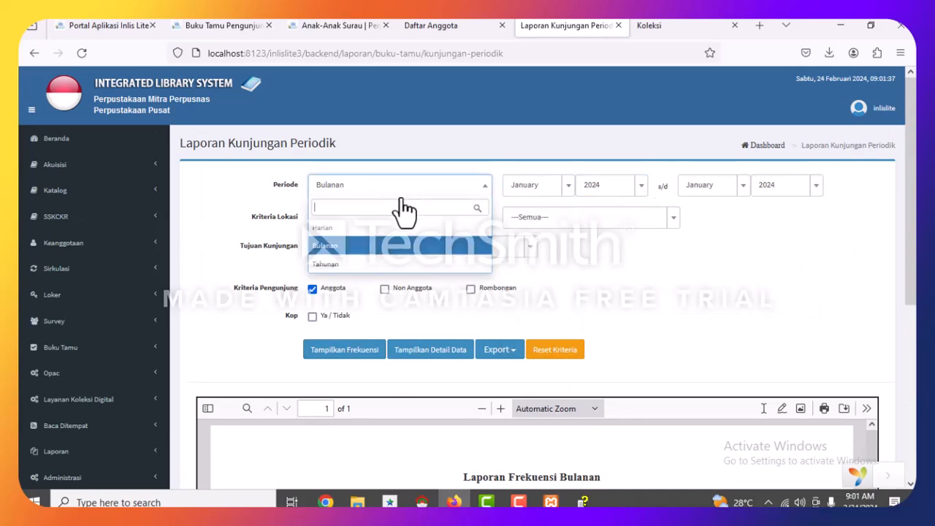
left_click(357, 263)
Keep 2024 as both the starting and ending year of the report.
left_click(598, 192)
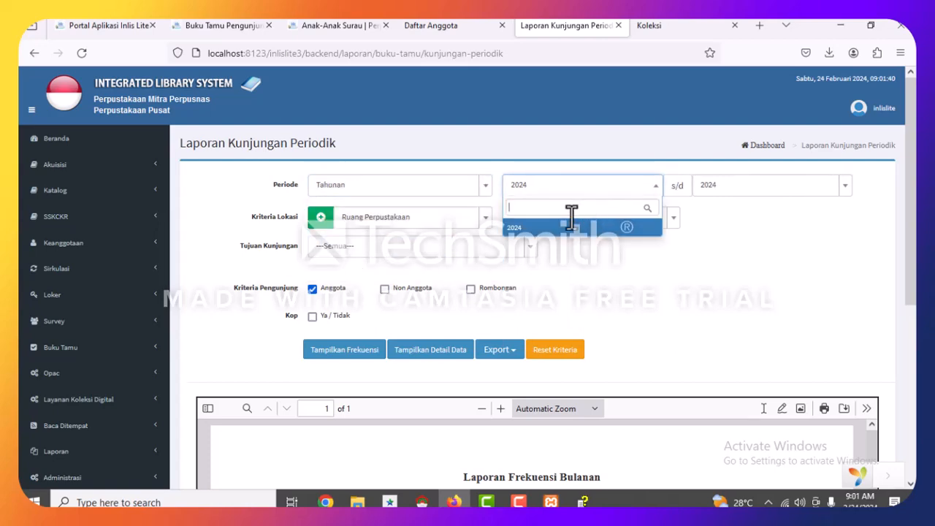
left_click(787, 192)
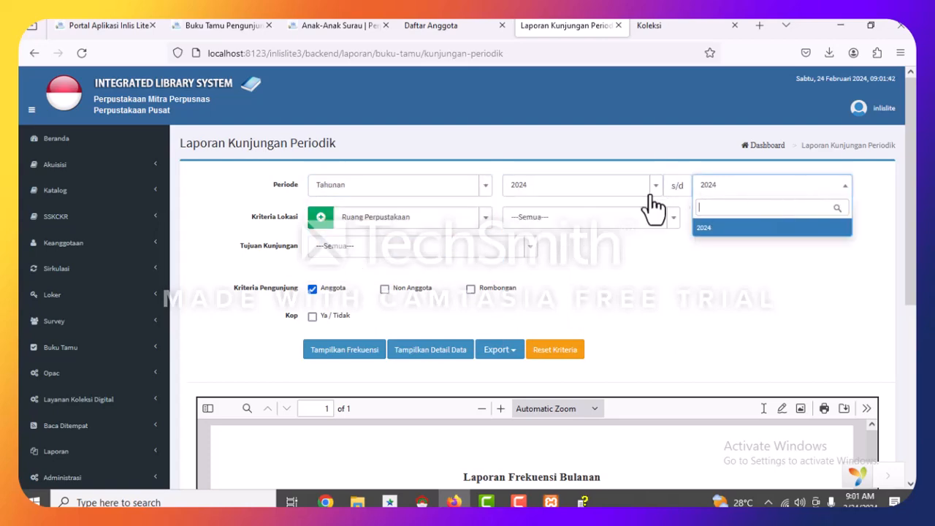
left_click(598, 193)
left_click(647, 285)
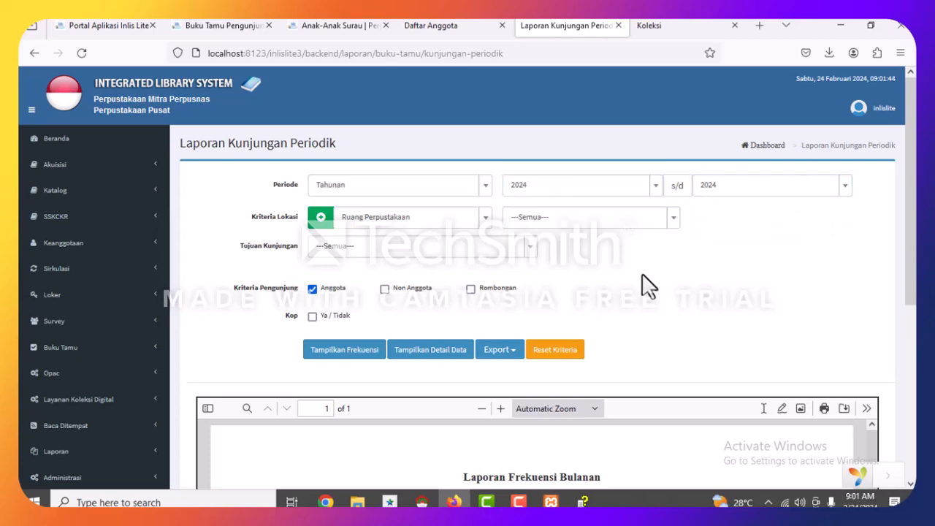
left_click(637, 193)
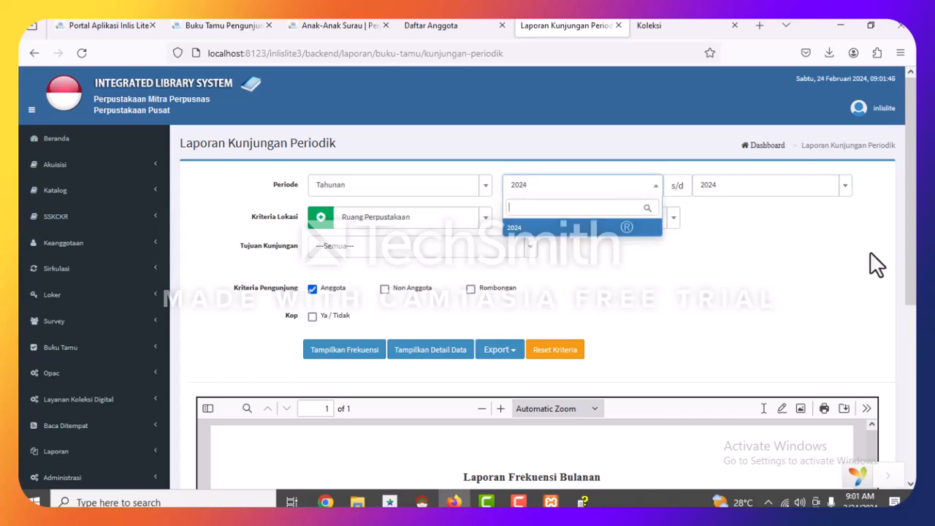
left_click(871, 254)
left_click(820, 185)
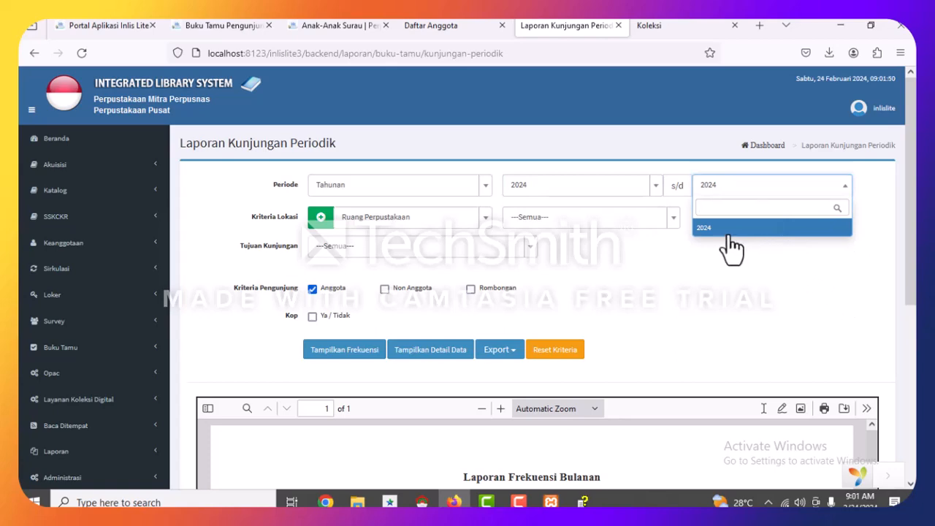
left_click(740, 292)
Review the report form and expand the Laporan categories in the sidebar.
scroll(340, 317, "down", 3)
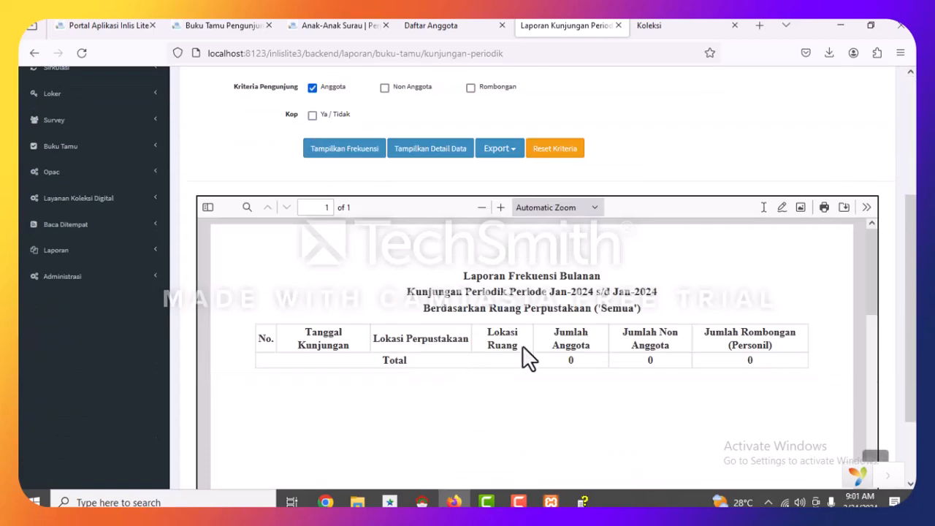
scroll(329, 292, "up", 3)
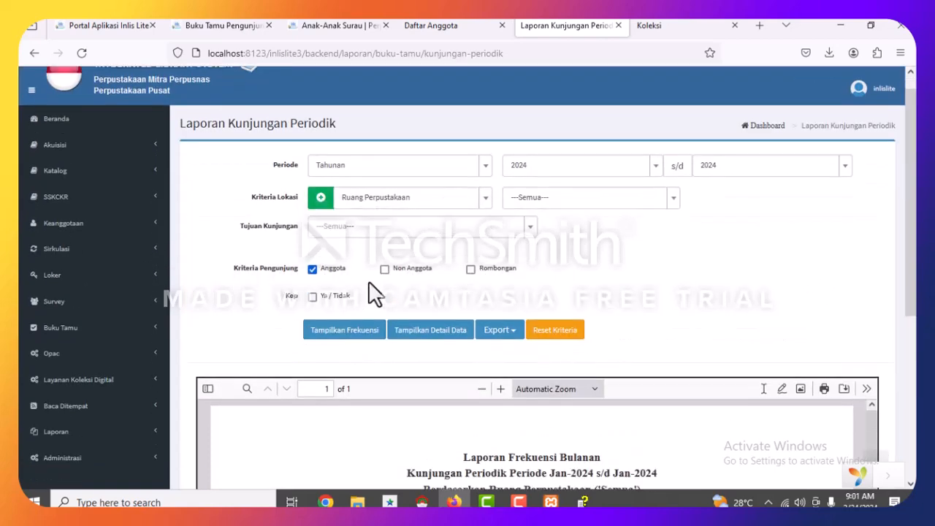
scroll(372, 292, "down", 3)
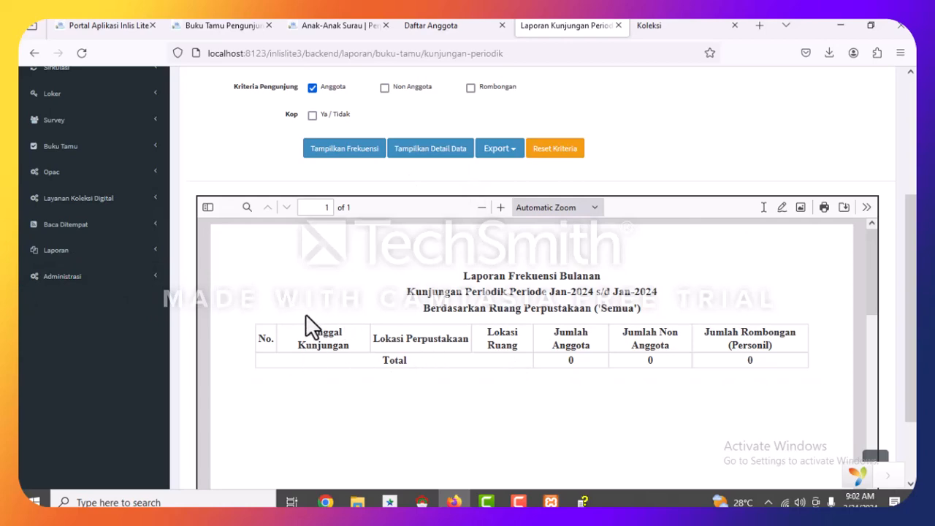
scroll(514, 257, "up", 2)
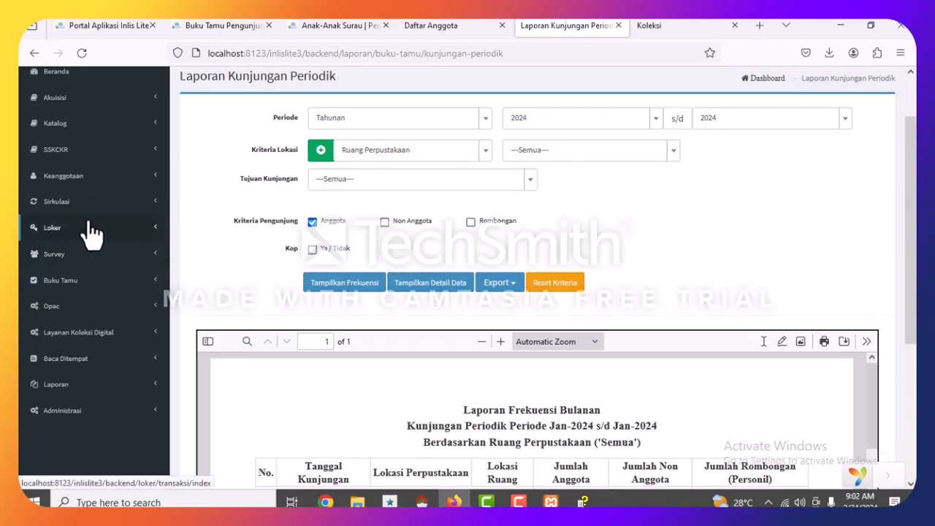
left_click(82, 385)
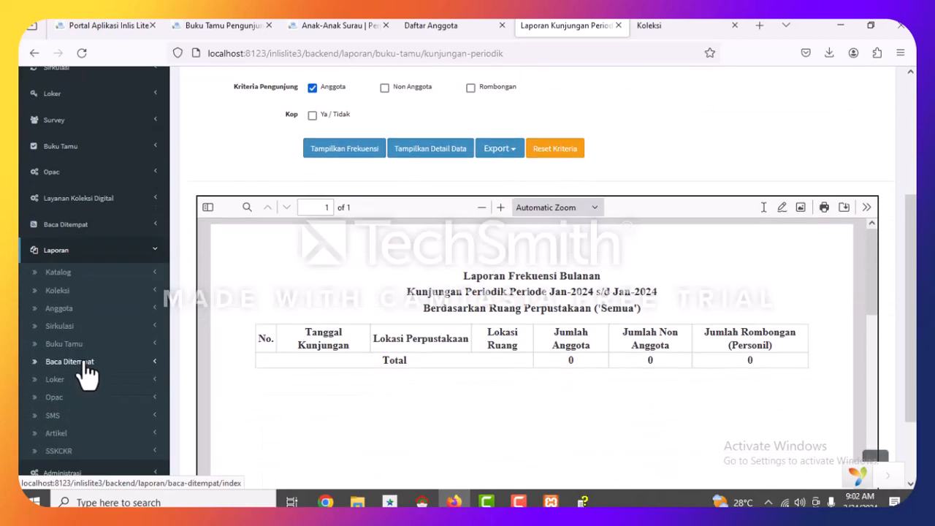
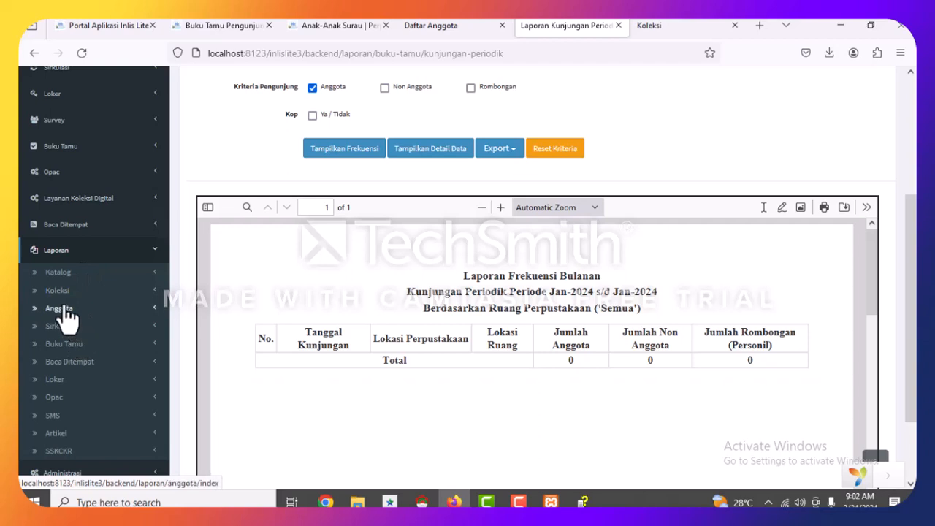
Expand the Buku Tamu report group and open Laporan Anggota Sering Berkunjung.
left_click(66, 346)
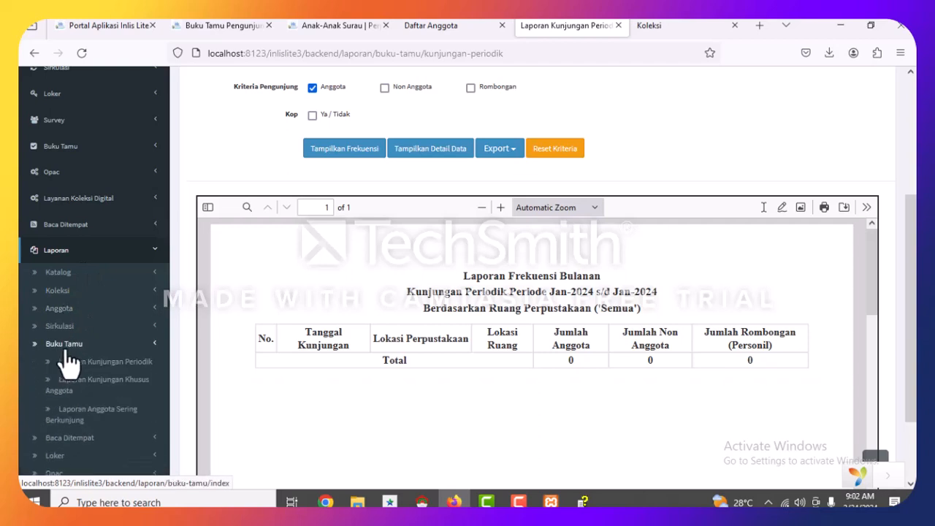
left_click(63, 422)
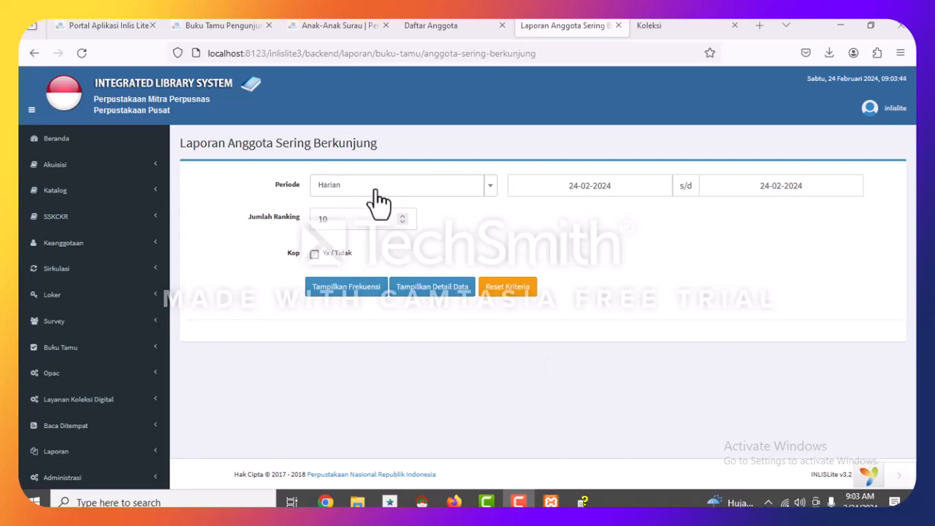
Set the report period to Bulanan from January 2024 to June 2024, keeping Jumlah Ranking 10.
left_click(432, 193)
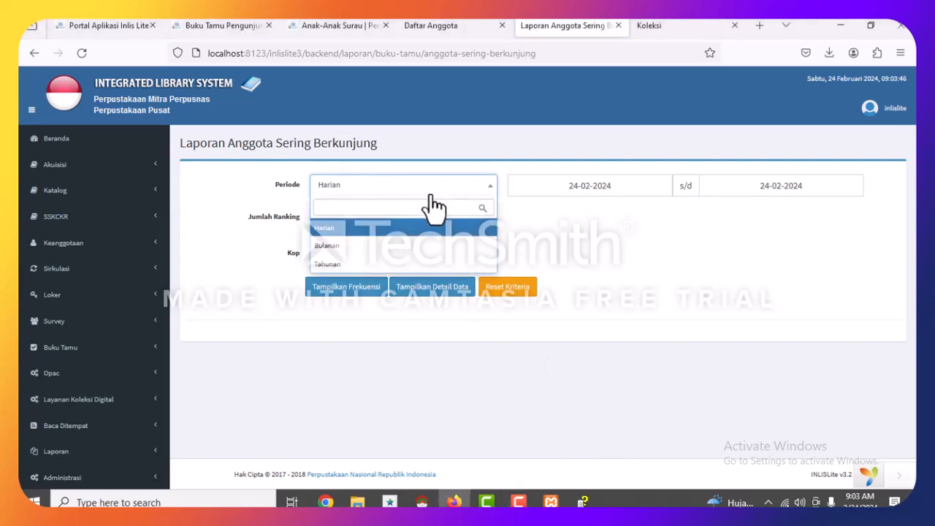
left_click(368, 248)
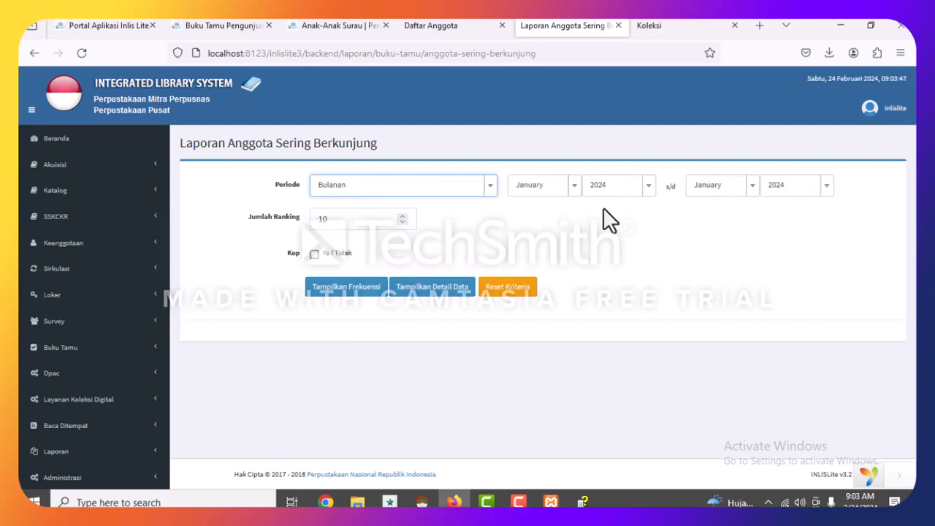
left_click(753, 189)
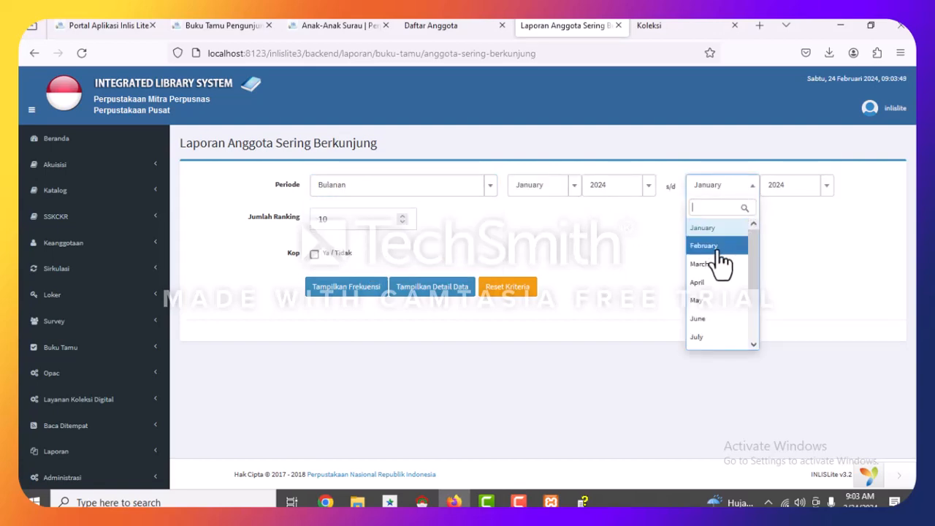
left_click(720, 337)
left_click(725, 207)
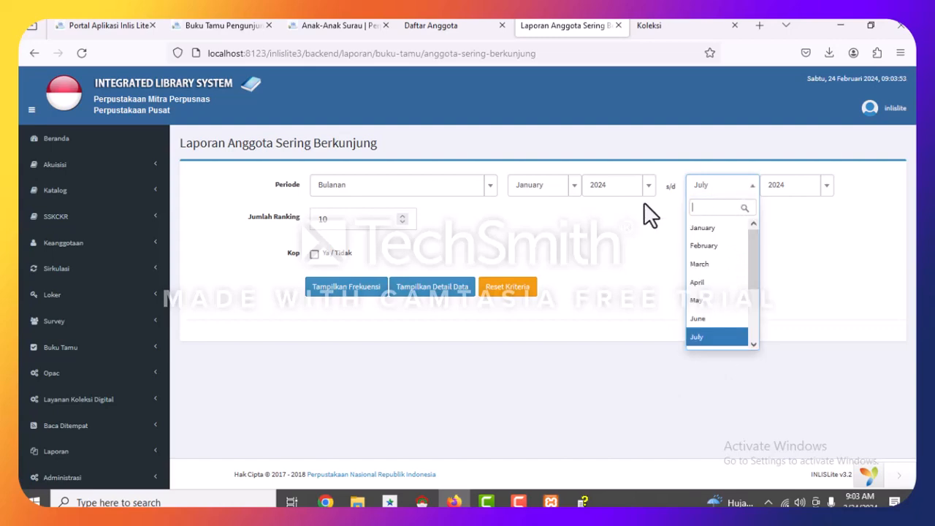
left_click(718, 322)
left_click(788, 269)
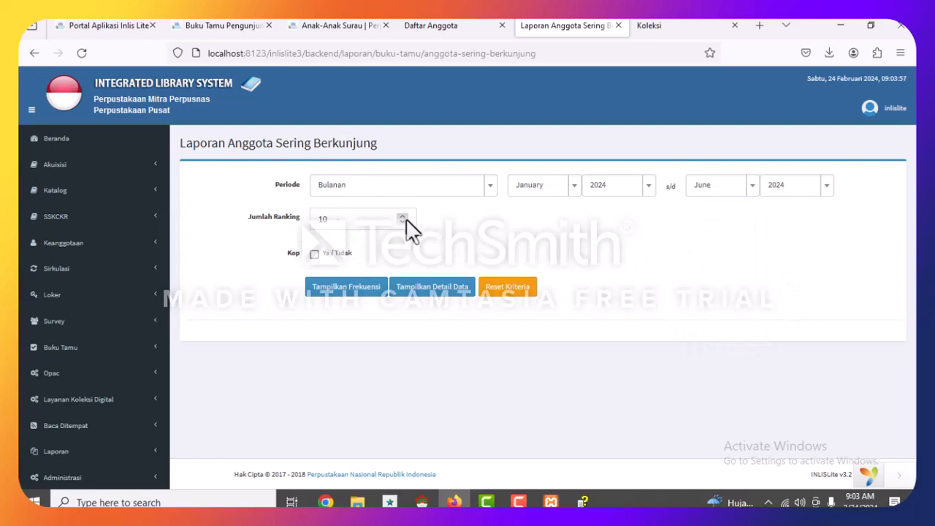
left_click(330, 219)
Generate the Jan–Jun 2024 frequency report and scroll through its single member with 1 visit.
left_click(372, 293)
scroll(400, 296, "down", 3)
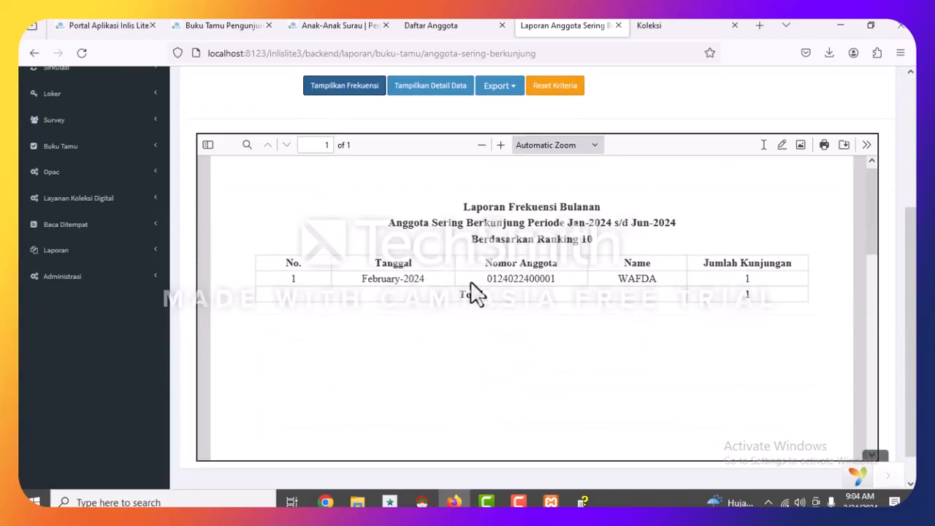
left_click(760, 282)
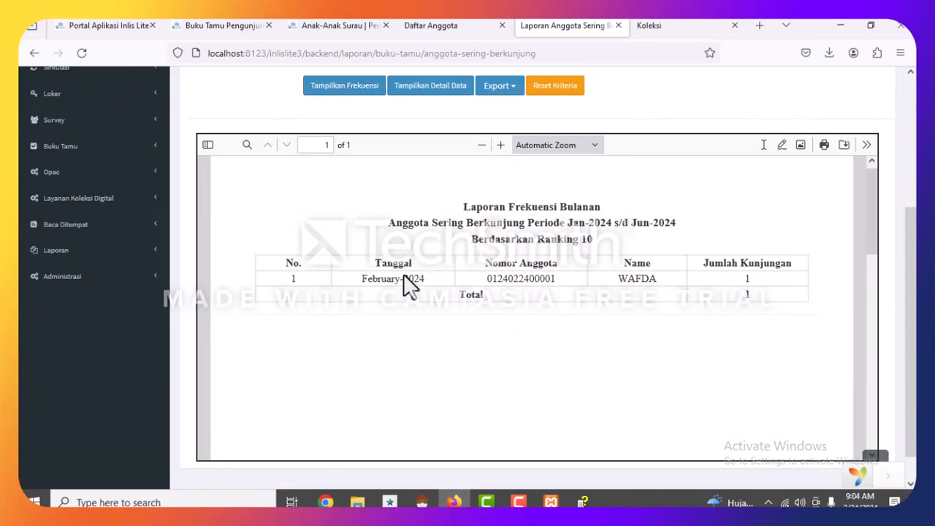
scroll(336, 263, "up", 1)
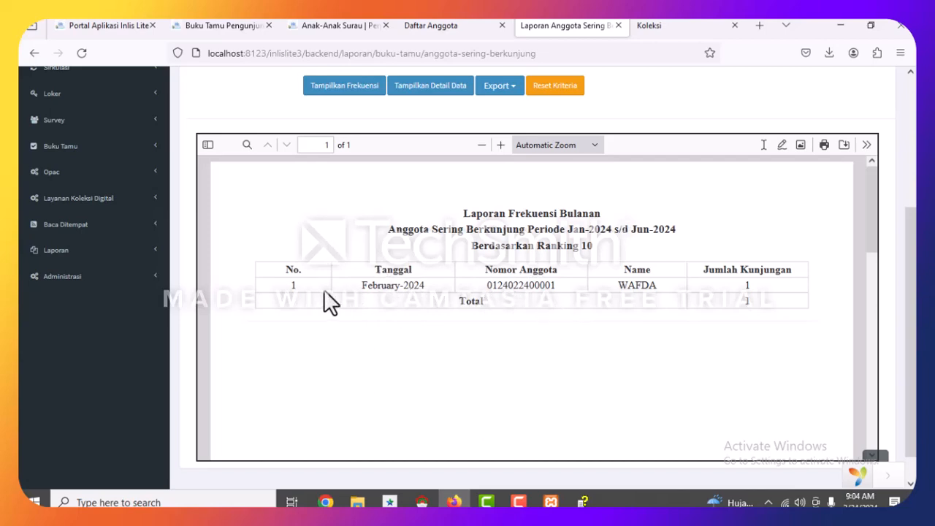
scroll(323, 289, "up", 3)
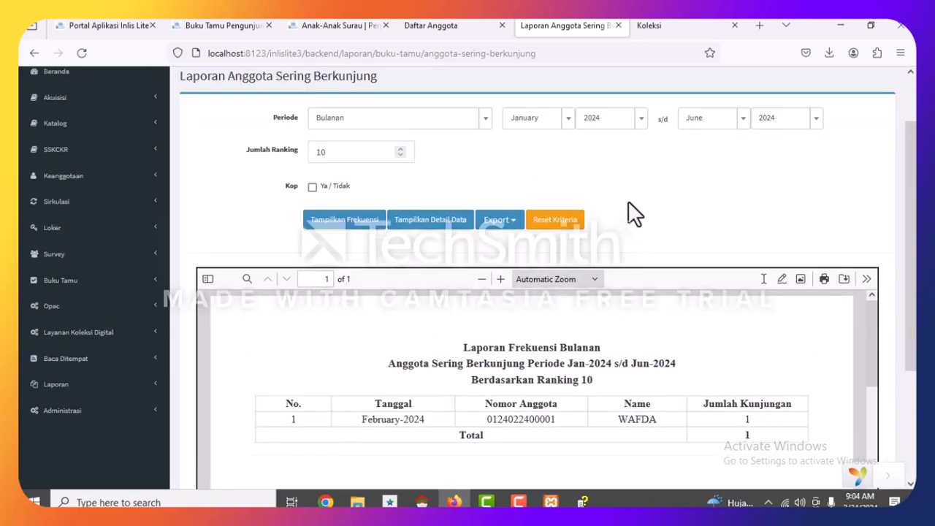
scroll(614, 223, "up", 2)
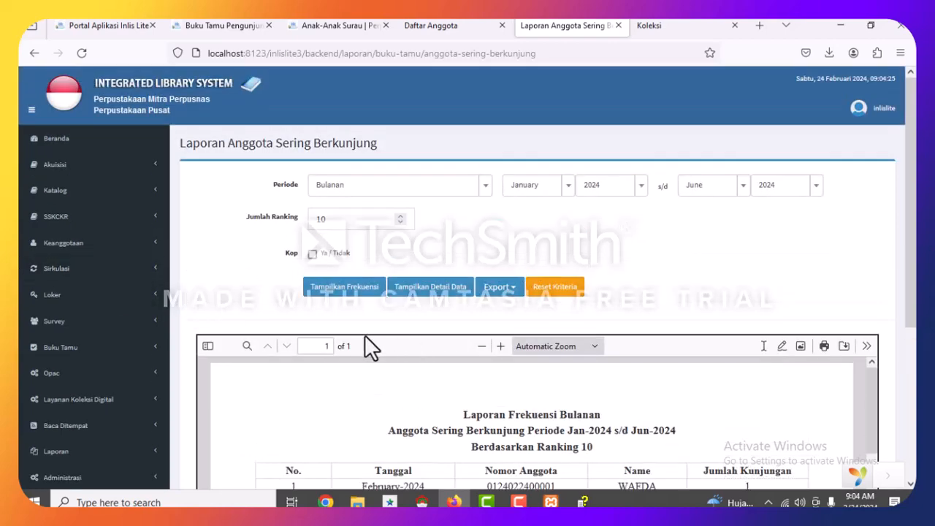
scroll(364, 346, "down", 3)
scroll(66, 306, "up", 3)
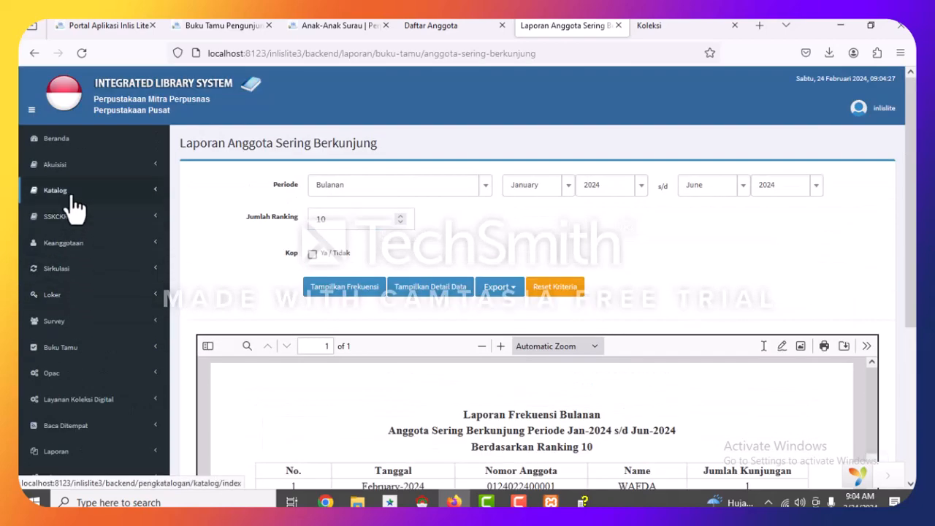
Return to Beranda, then launch Statistik from the inlis LITE portal in a new tab and switch to it.
left_click(54, 140)
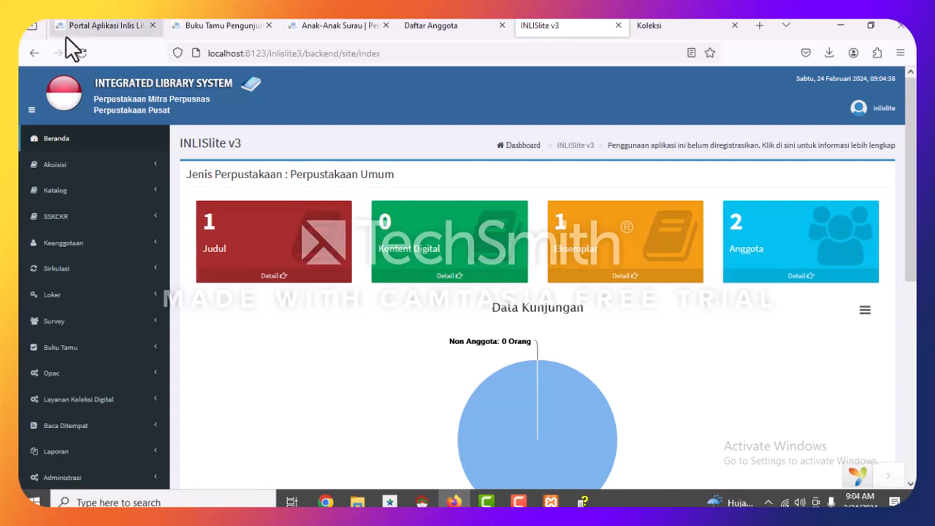
left_click(107, 32)
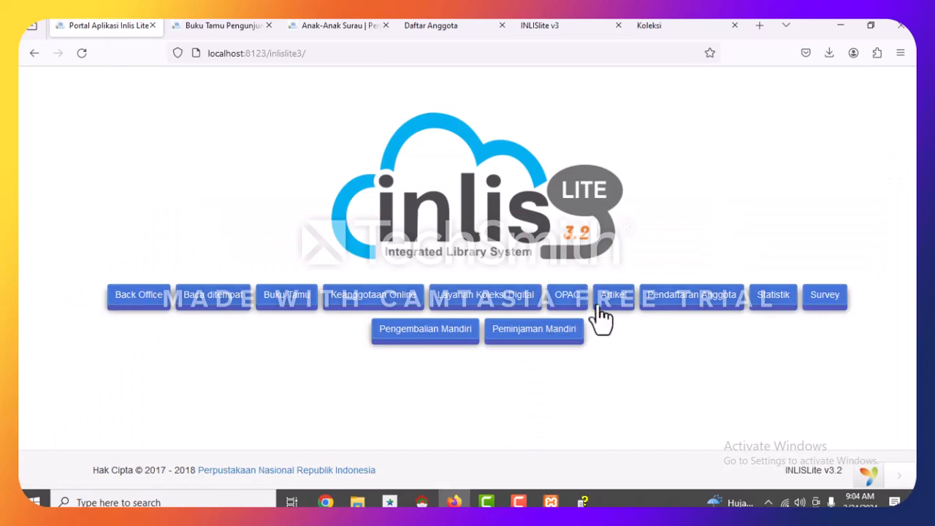
left_click(764, 300)
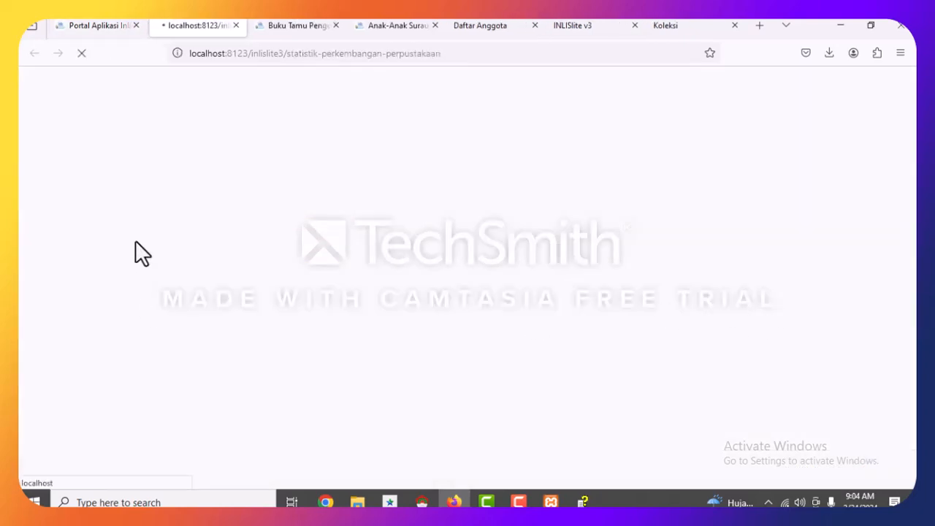
left_click(102, 28)
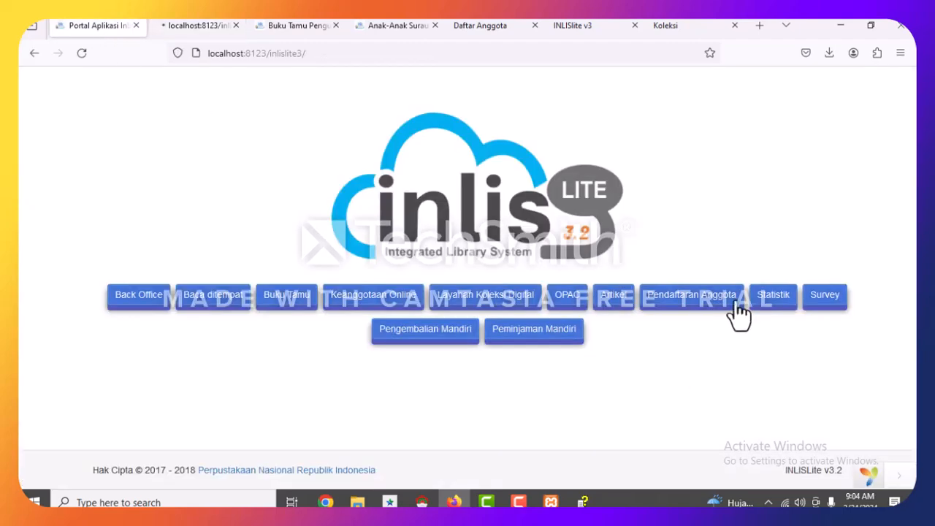
left_click(188, 27)
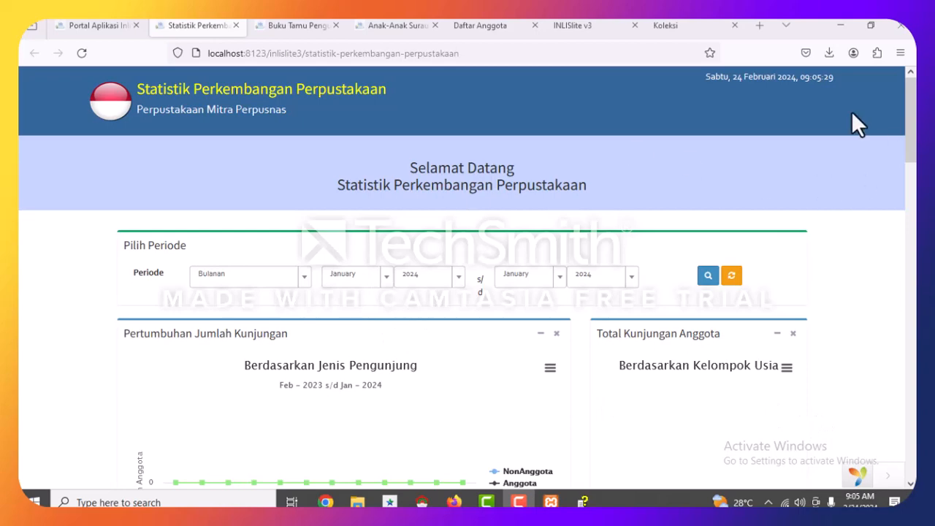
Scroll through the visit, member and collection growth charts on the Statistik page.
scroll(368, 195, "down", 2)
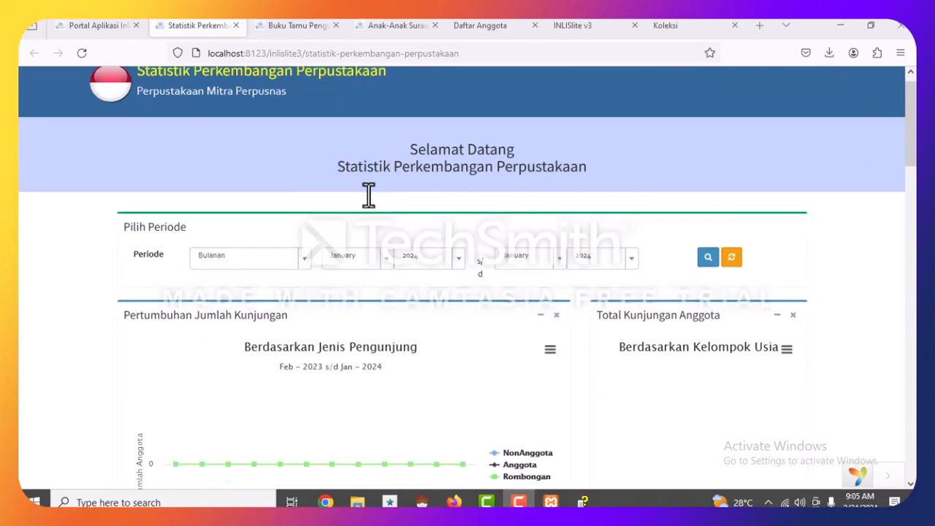
scroll(368, 194, "down", 2)
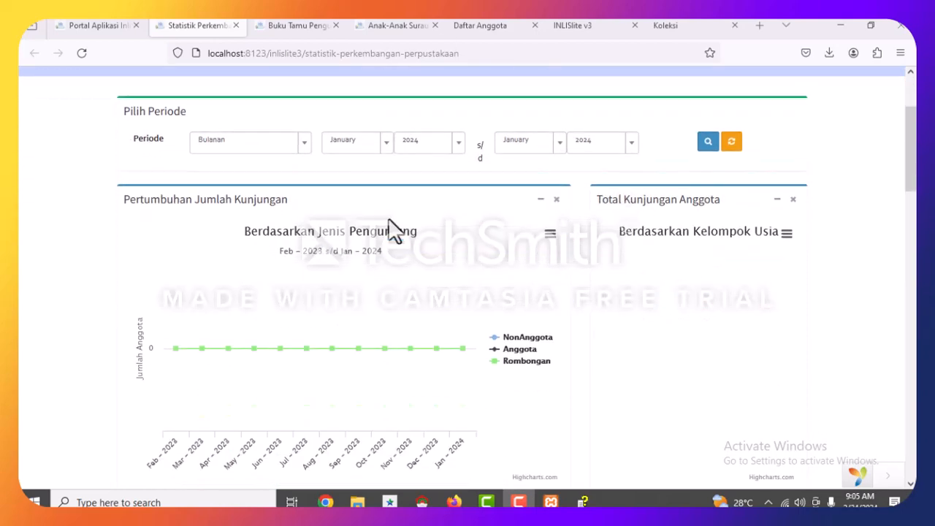
scroll(389, 229, "up", 4)
scroll(389, 229, "down", 12)
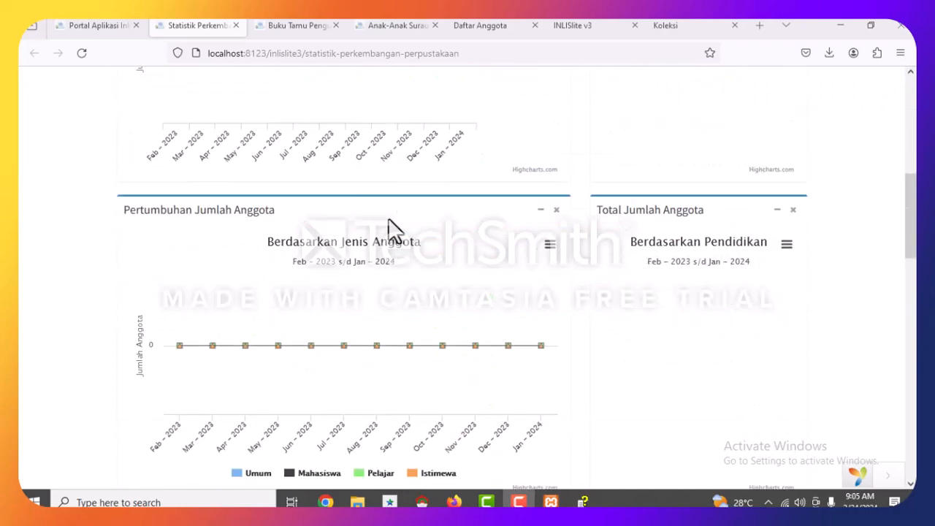
scroll(389, 228, "down", 10)
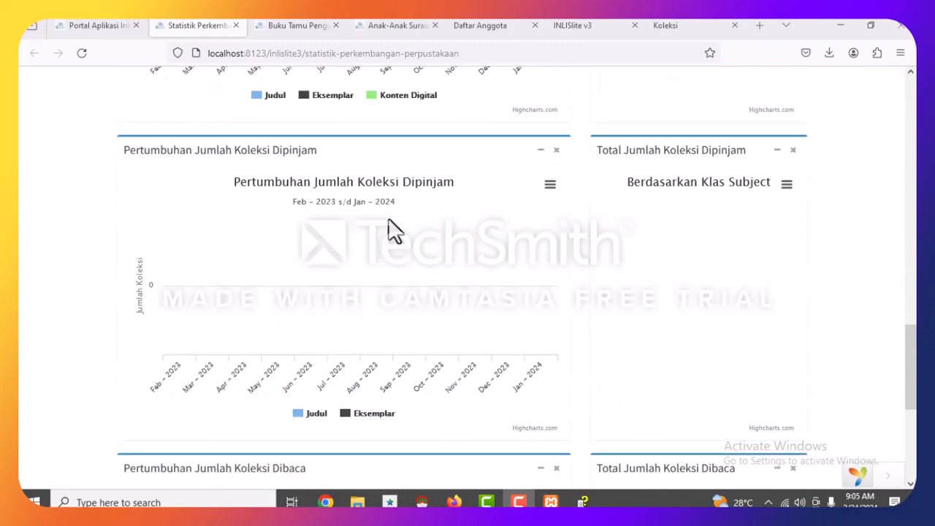
scroll(389, 231, "down", 8)
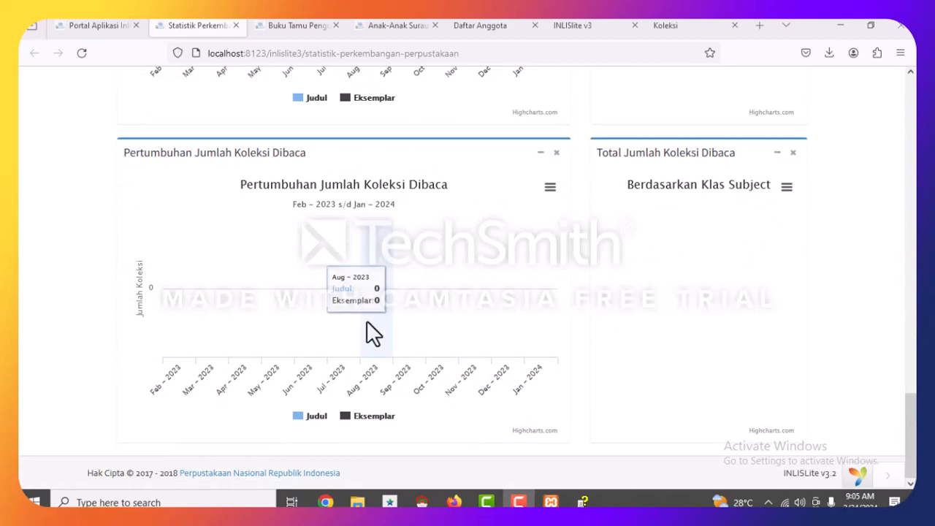
scroll(543, 268, "up", 20)
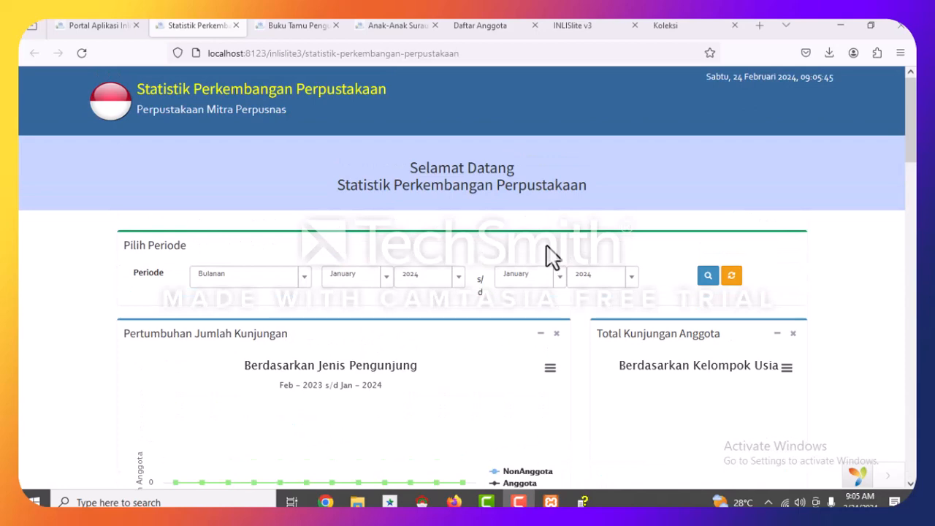
scroll(551, 256, "down", 1)
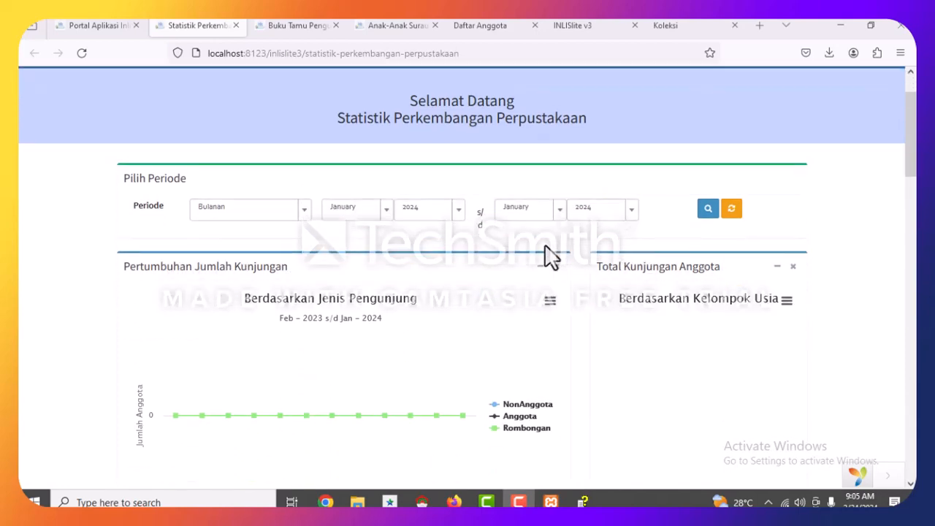
scroll(549, 257, "down", 1)
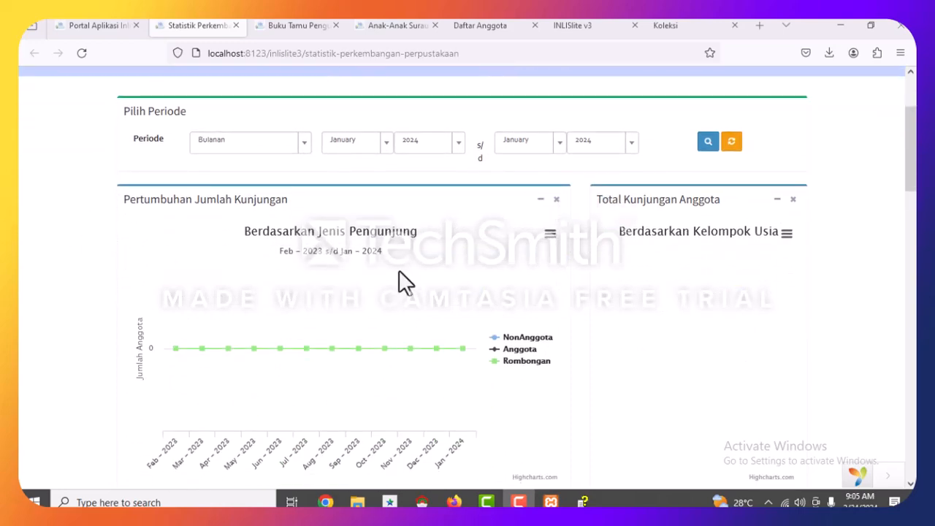
scroll(538, 259, "down", 1)
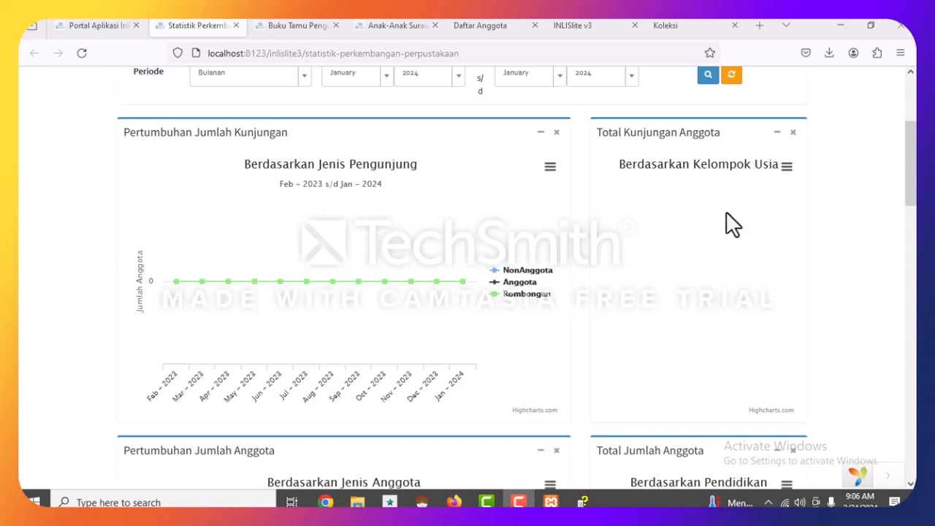
scroll(701, 255, "down", 4)
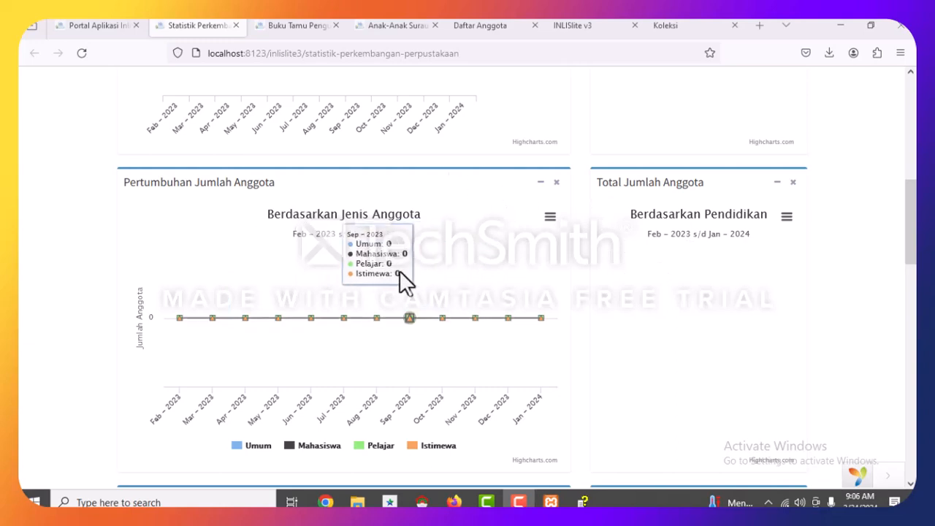
scroll(407, 282, "down", 2)
scroll(655, 268, "down", 2)
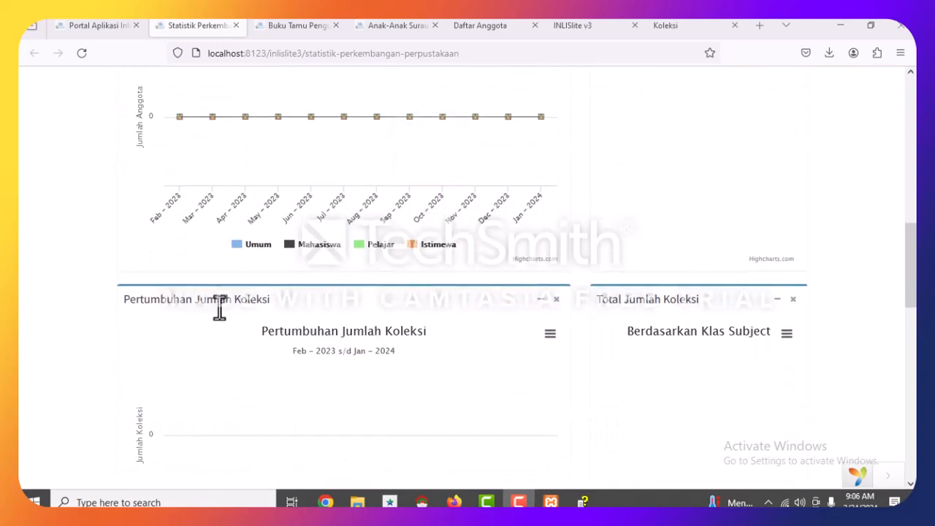
scroll(206, 361, "down", 1)
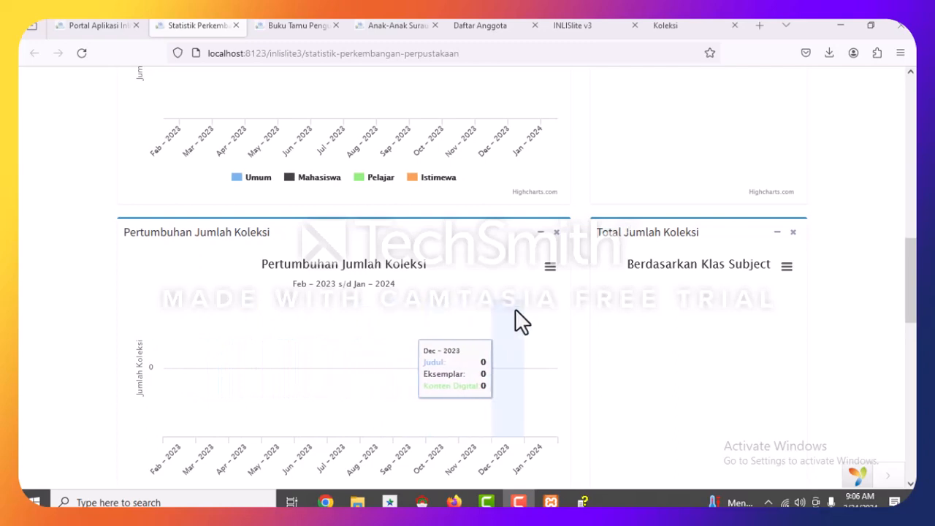
scroll(520, 304, "down", 1)
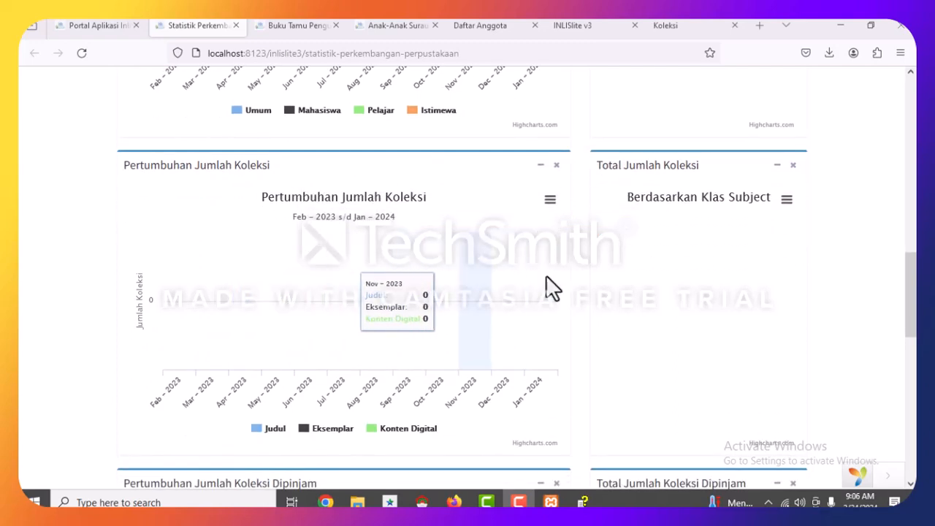
scroll(723, 219, "down", 2)
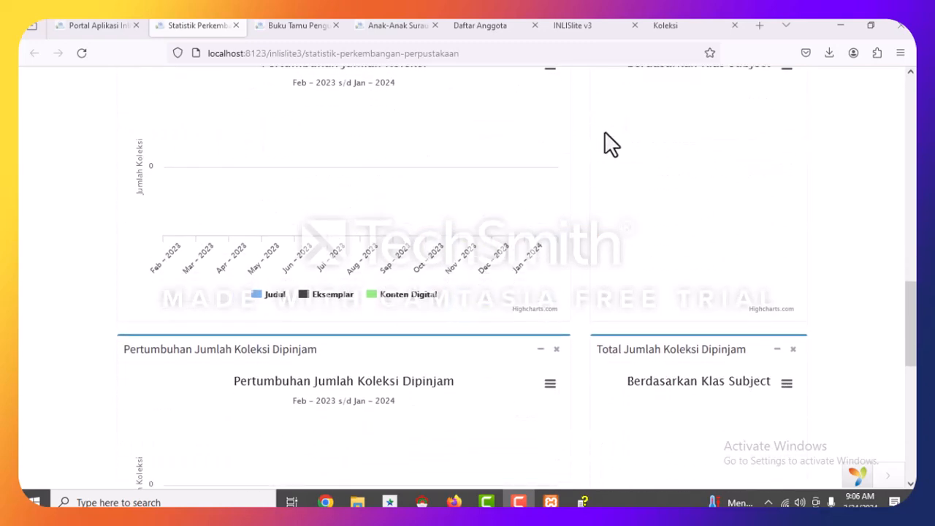
scroll(657, 165, "up", 1)
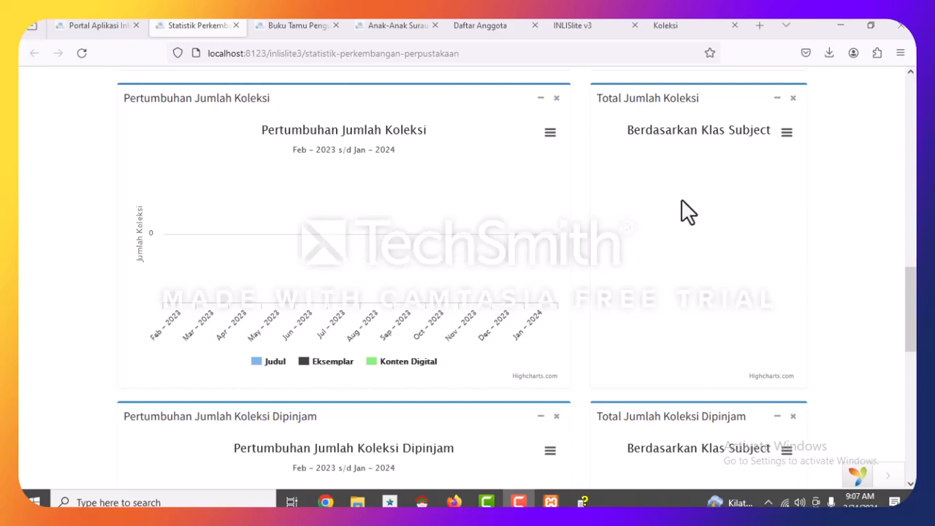
scroll(675, 234, "down", 3)
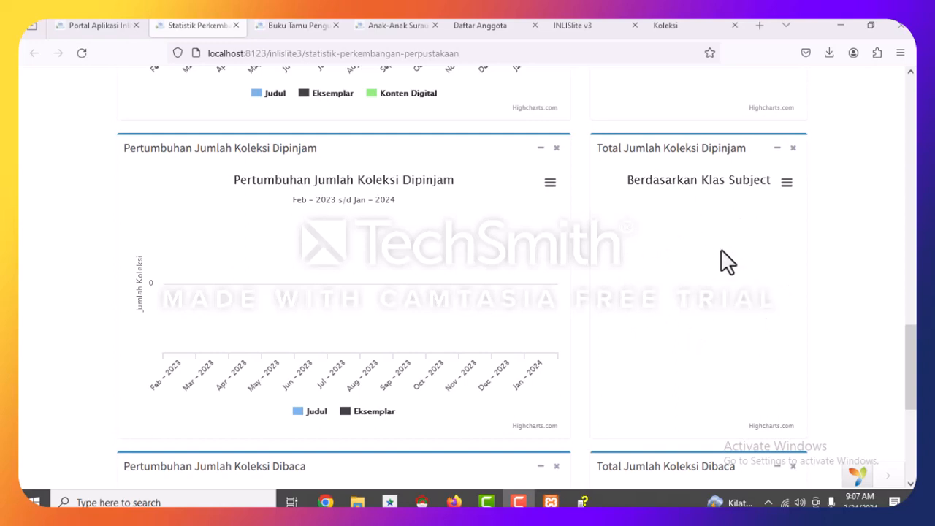
scroll(696, 237, "down", 3)
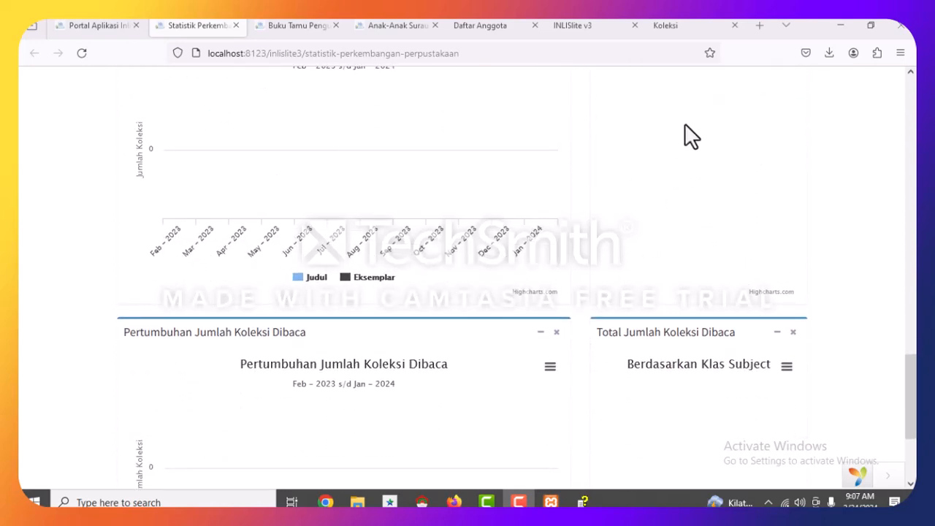
scroll(596, 240, "down", 4)
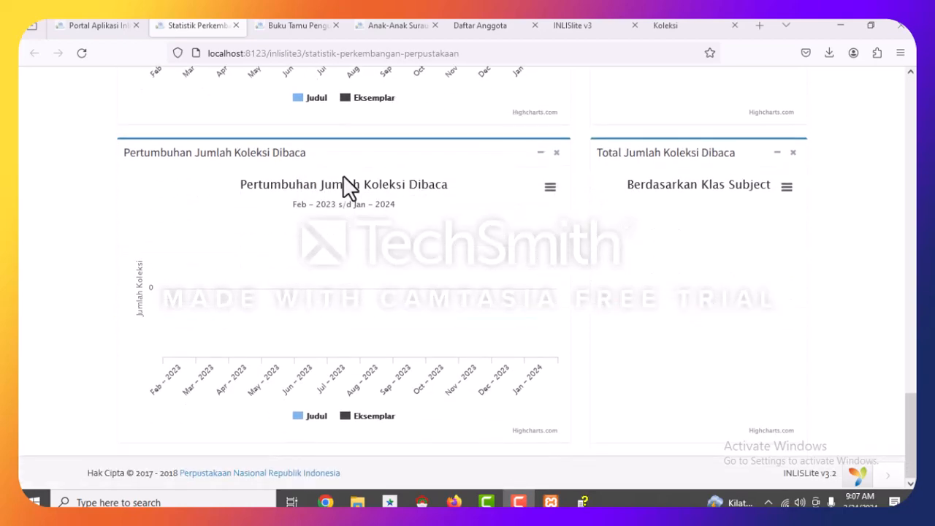
scroll(275, 213, "up", 10)
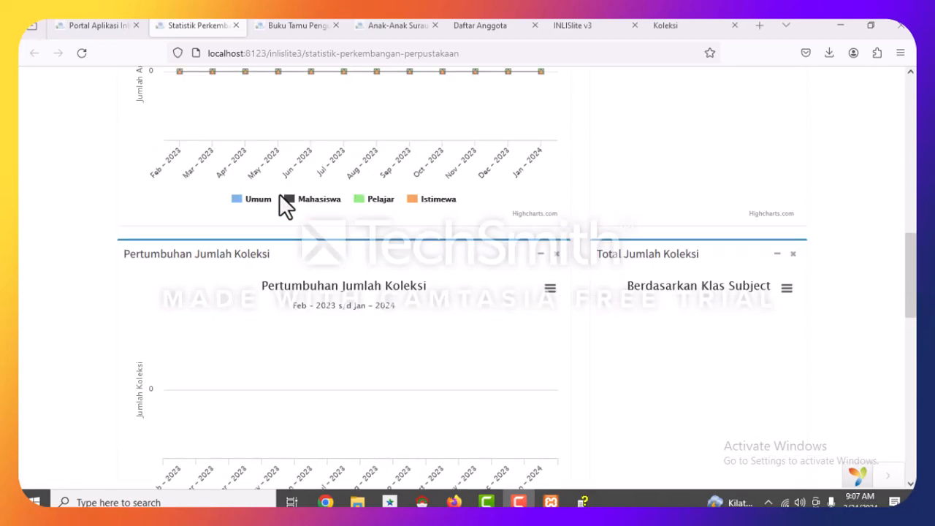
scroll(280, 195, "up", 10)
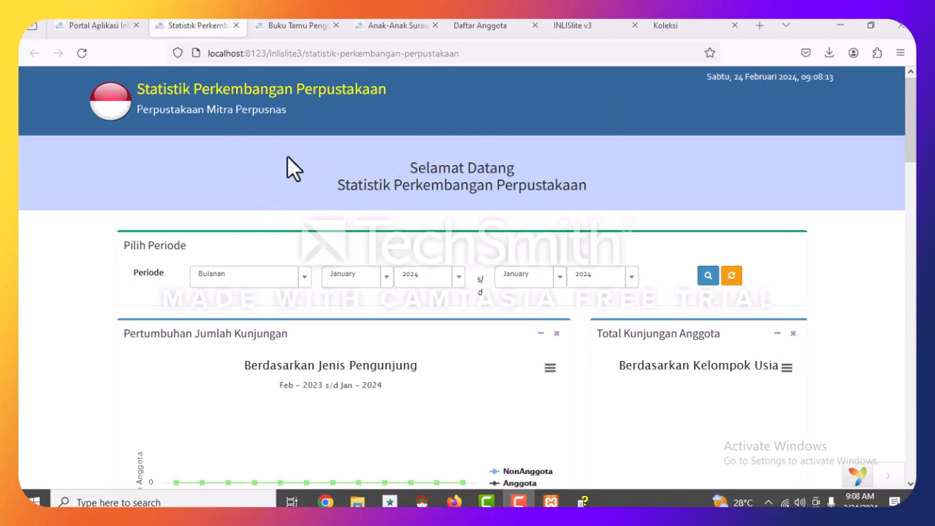
Glance over the open tabs, then close the library statistics tab.
left_click(281, 26)
left_click(401, 25)
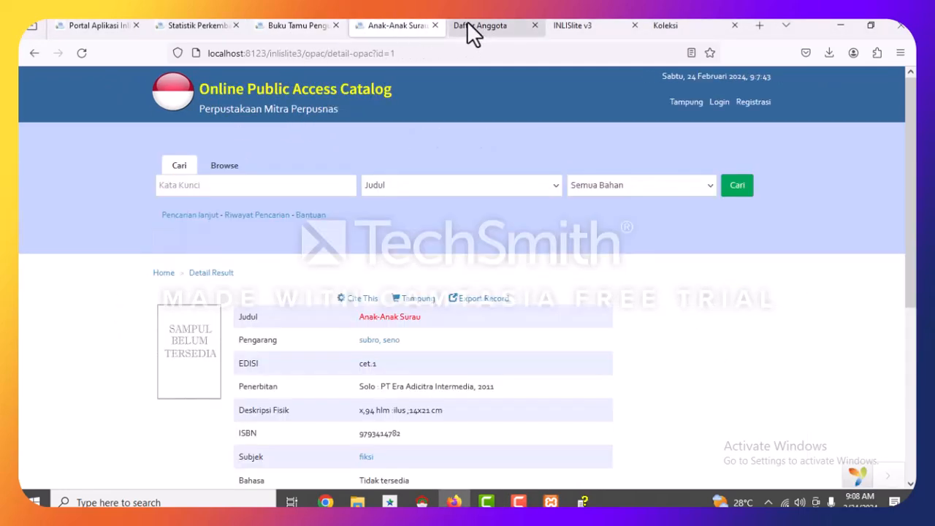
left_click(471, 25)
left_click(575, 26)
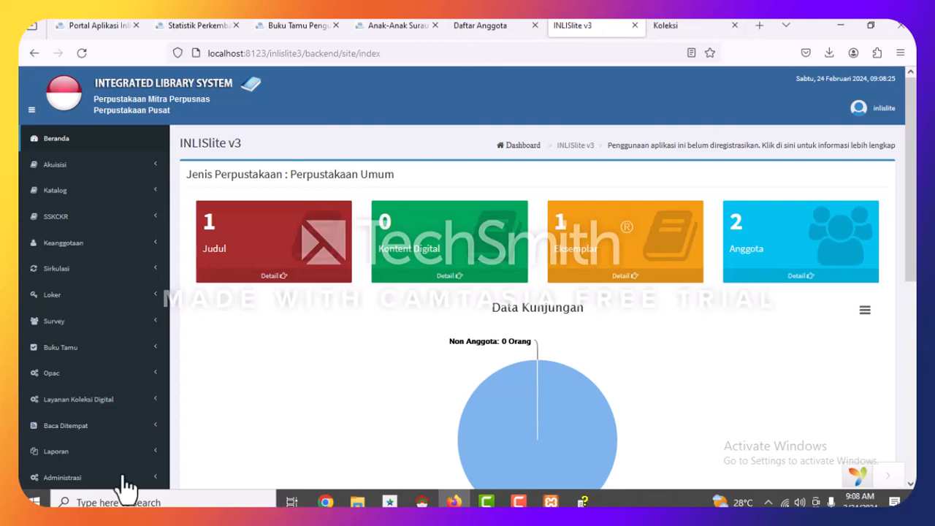
left_click(180, 24)
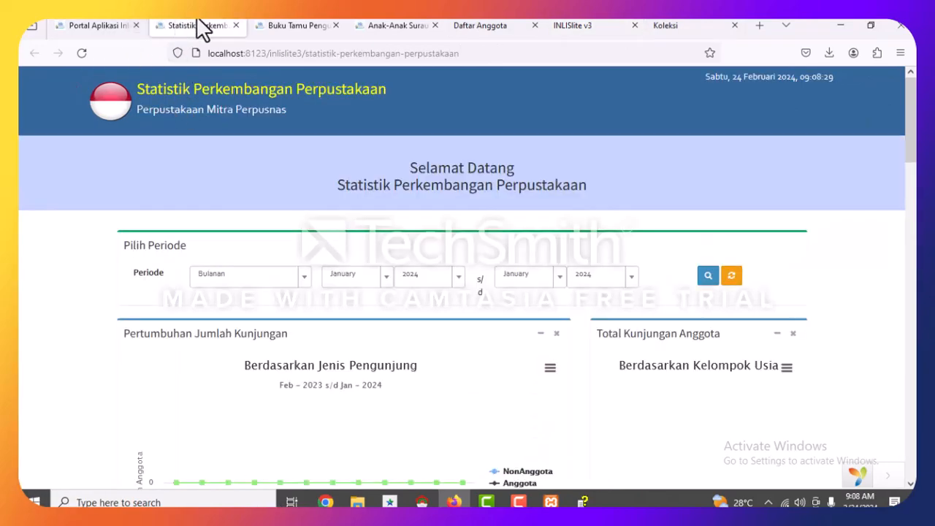
left_click(236, 26)
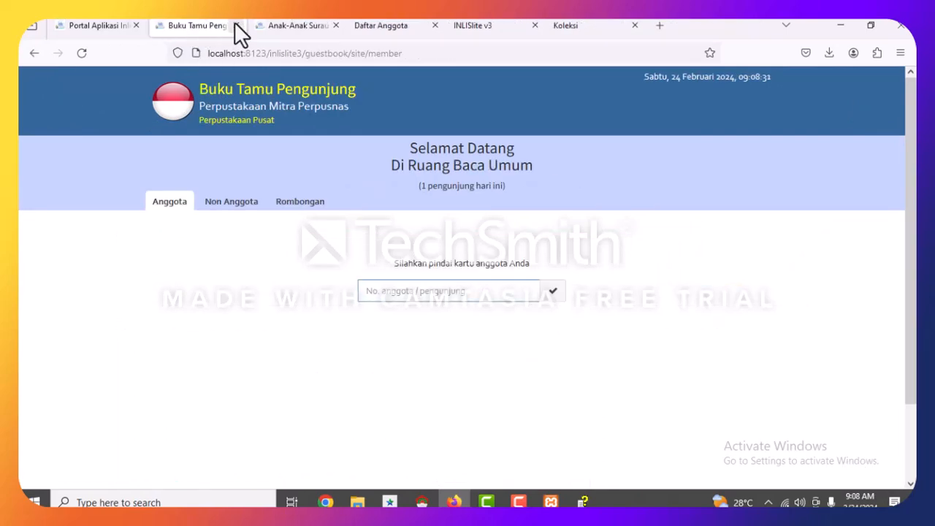
Cycle through the portal, guestbook, Anak-Anak Surau, member list and dashboard tabs.
left_click(100, 27)
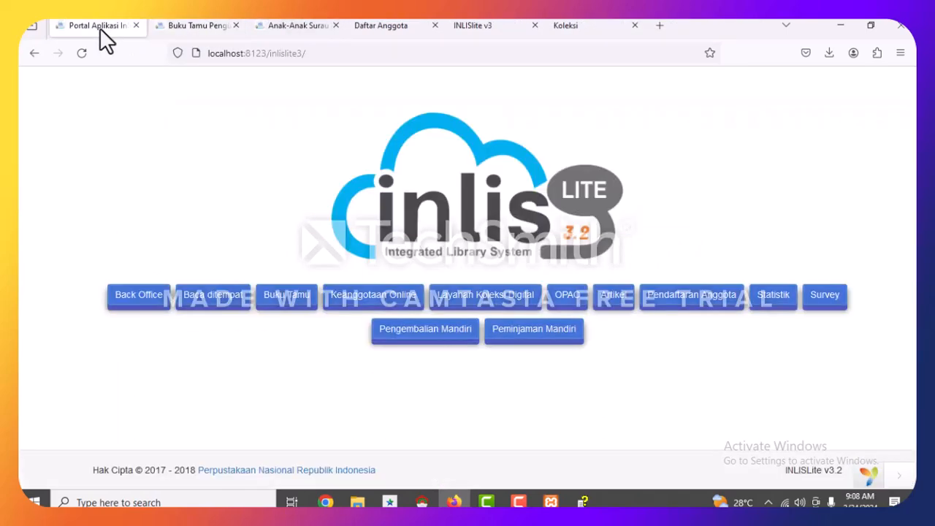
left_click(208, 29)
left_click(286, 28)
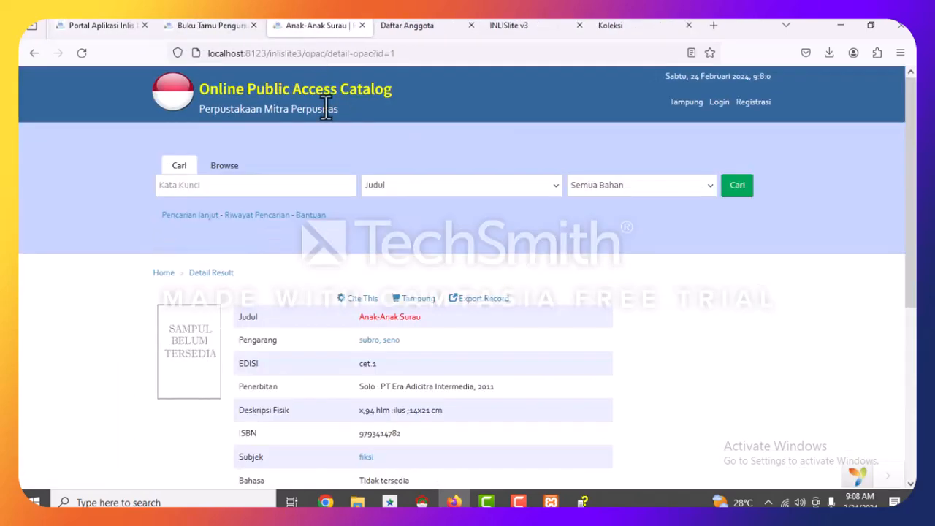
left_click(432, 25)
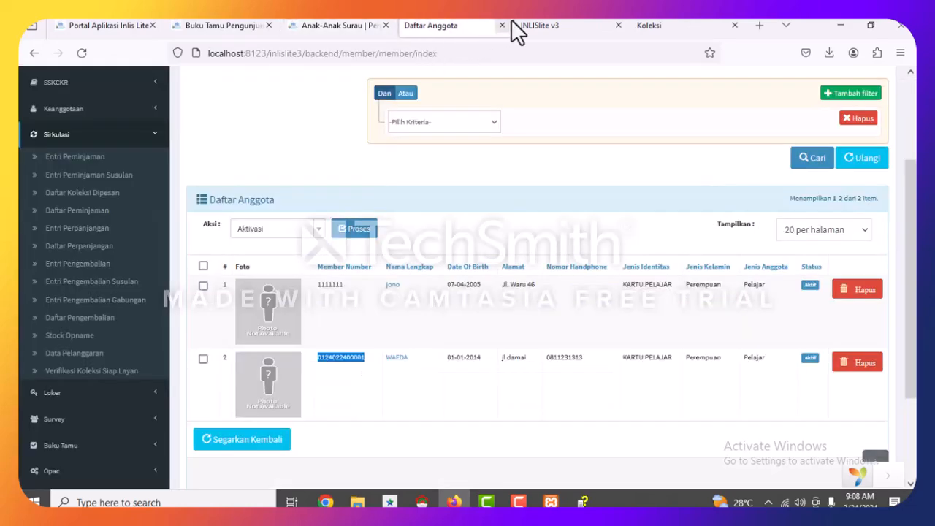
left_click(553, 25)
left_click(450, 22)
left_click(538, 29)
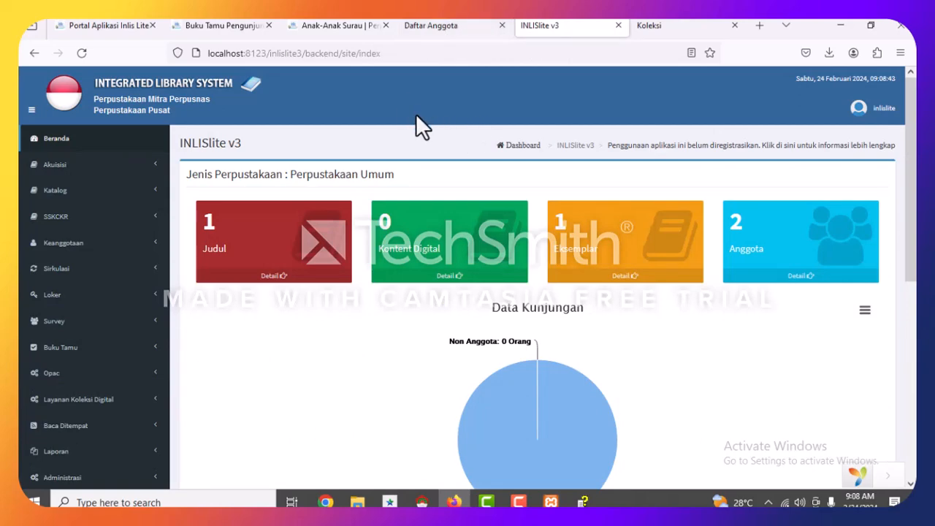
left_click(337, 24)
left_click(232, 24)
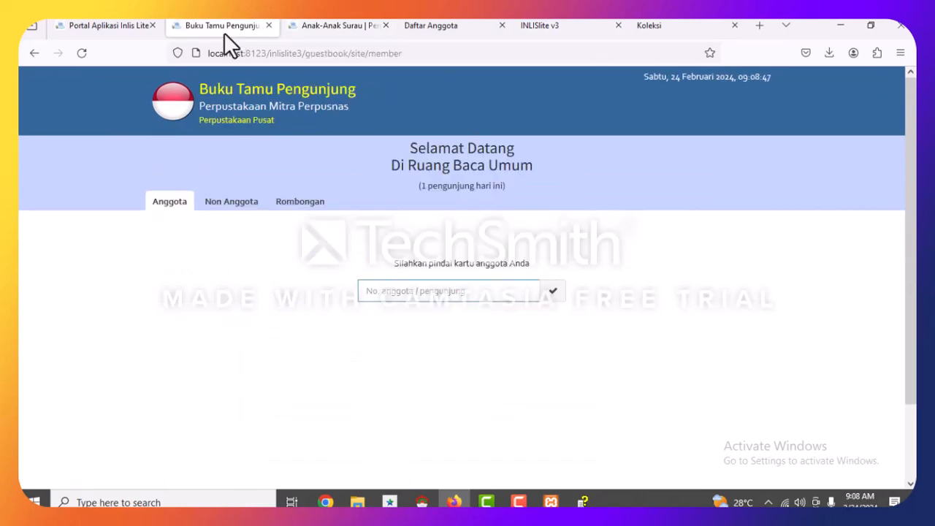
left_click(116, 27)
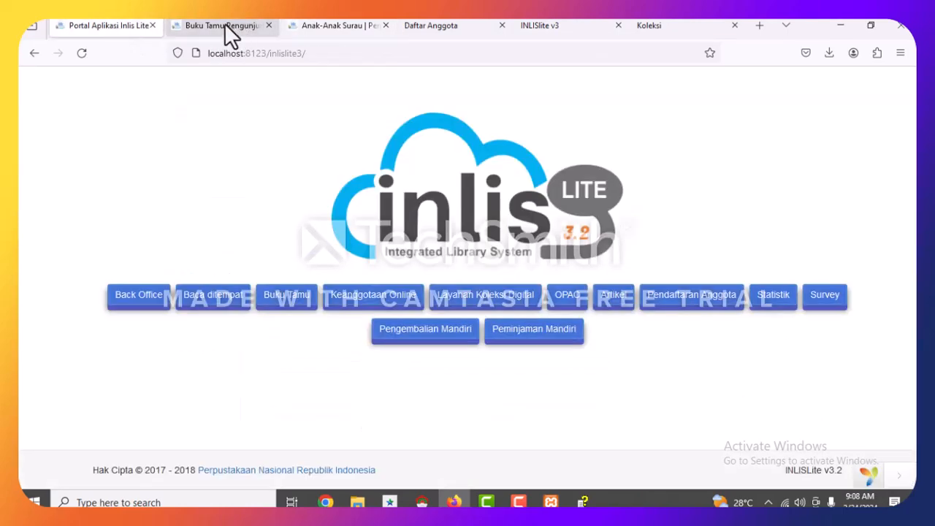
Close the guestbook and Anak-Anak Surau tabs and return to the portal page.
left_click(249, 29)
left_click(268, 24)
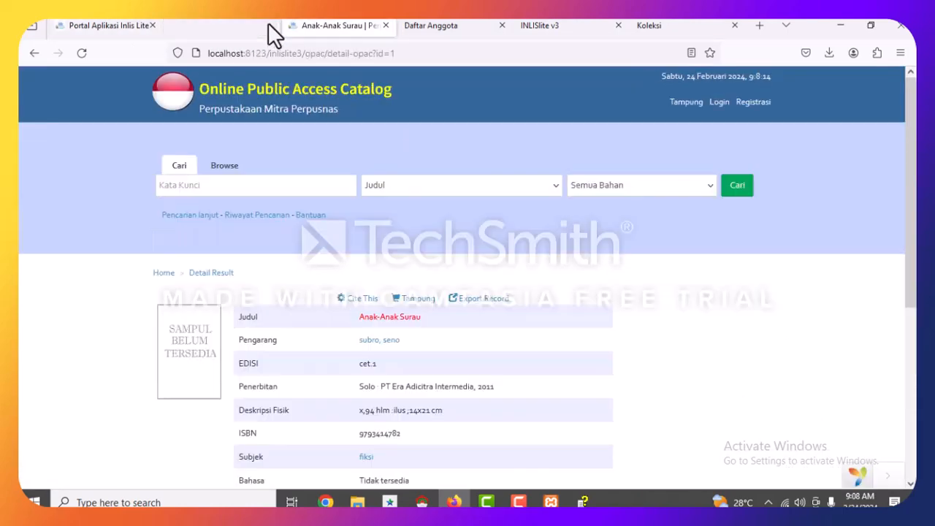
left_click(314, 24)
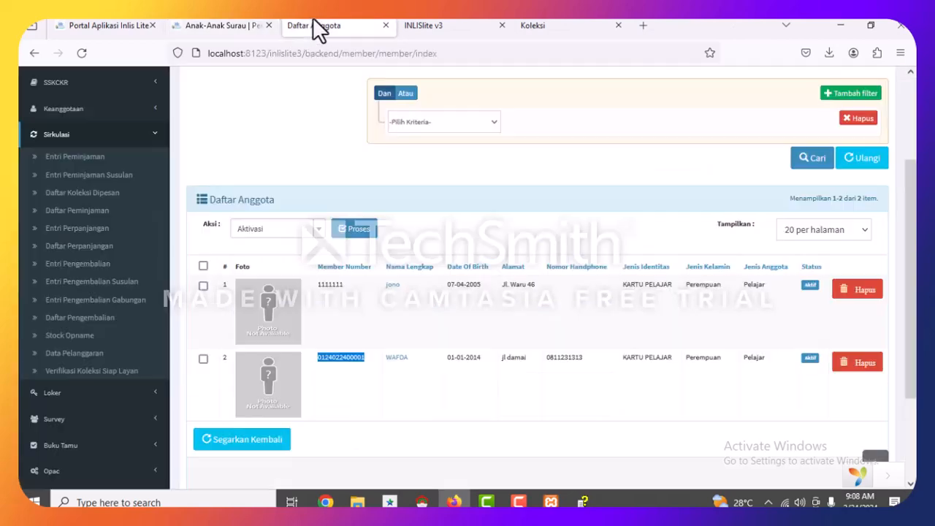
left_click(252, 27)
left_click(268, 26)
left_click(115, 27)
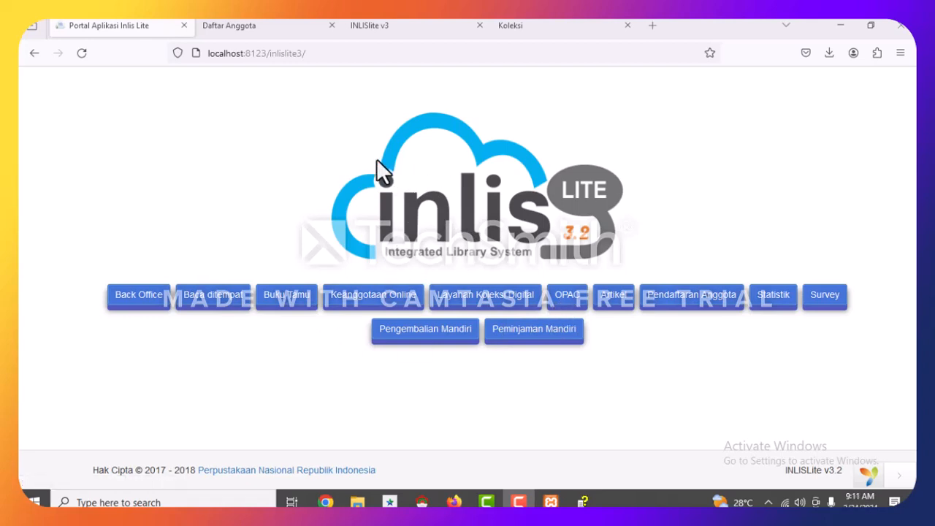
left_click(299, 303)
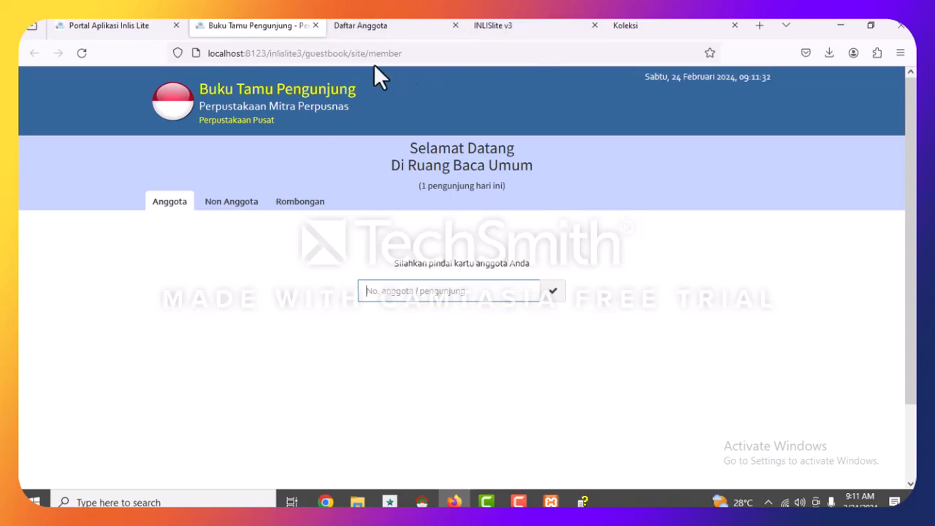
Return to the Portal tab and select the current URL in the address bar.
left_click(121, 27)
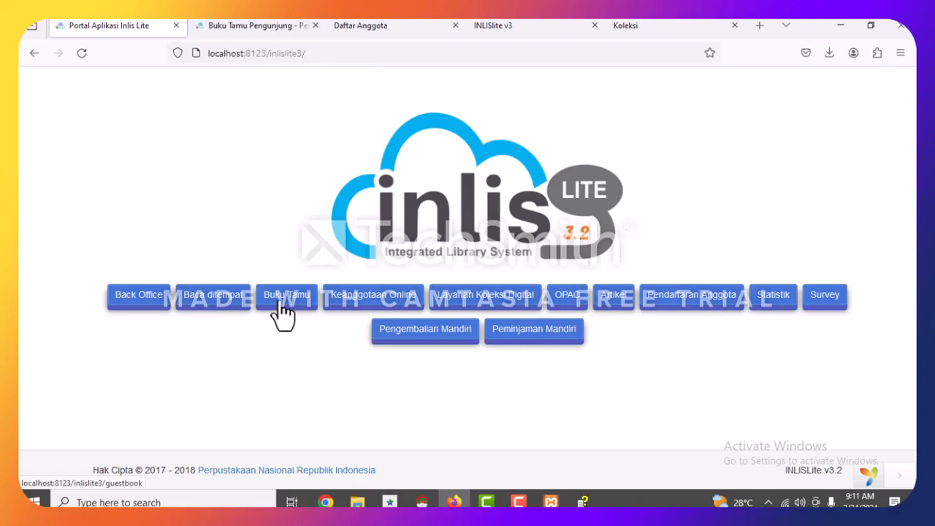
left_click(323, 56)
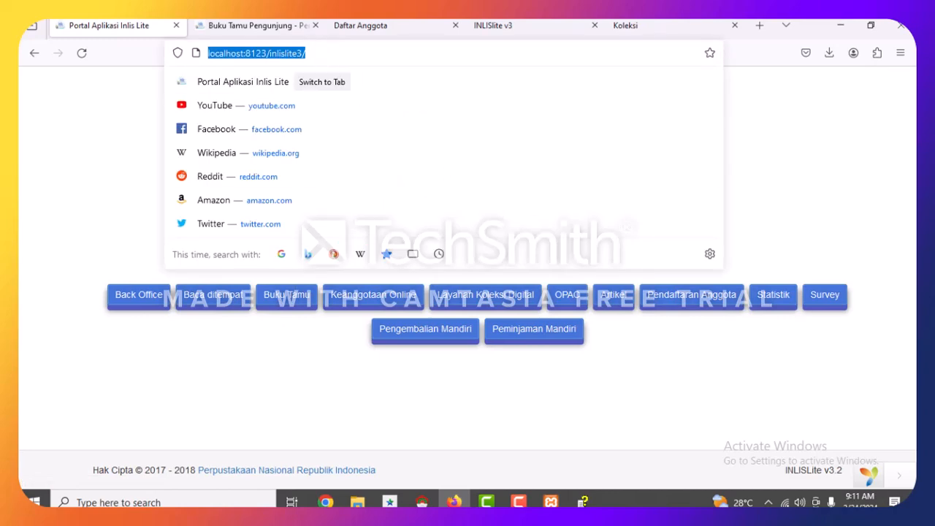
Load the portal from the LAN address 192.168.2.1:8123.
type("192")
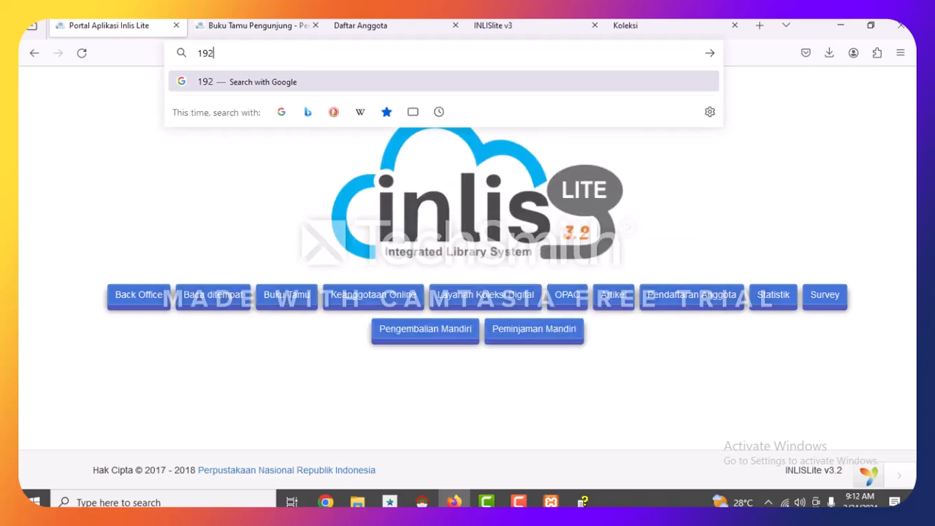
type(".168")
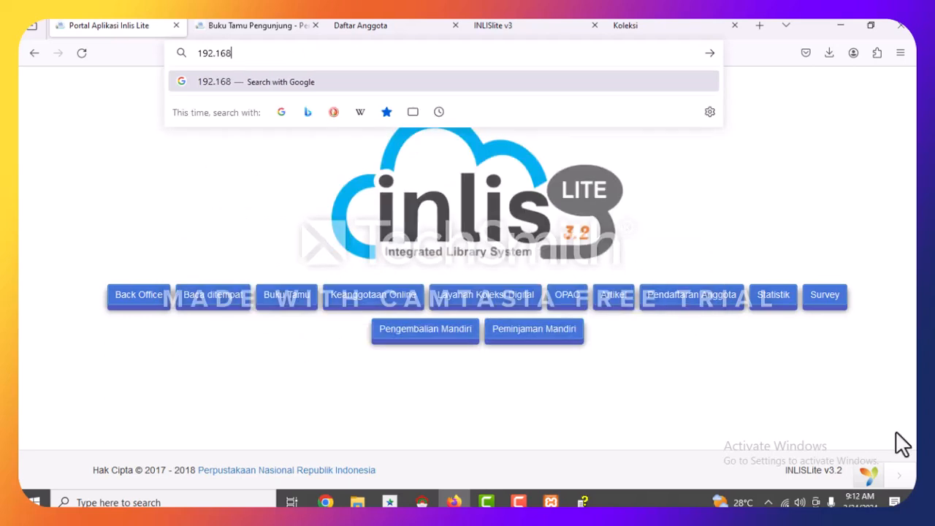
type("12.")
key("BackSpace")
key("BackSpace")
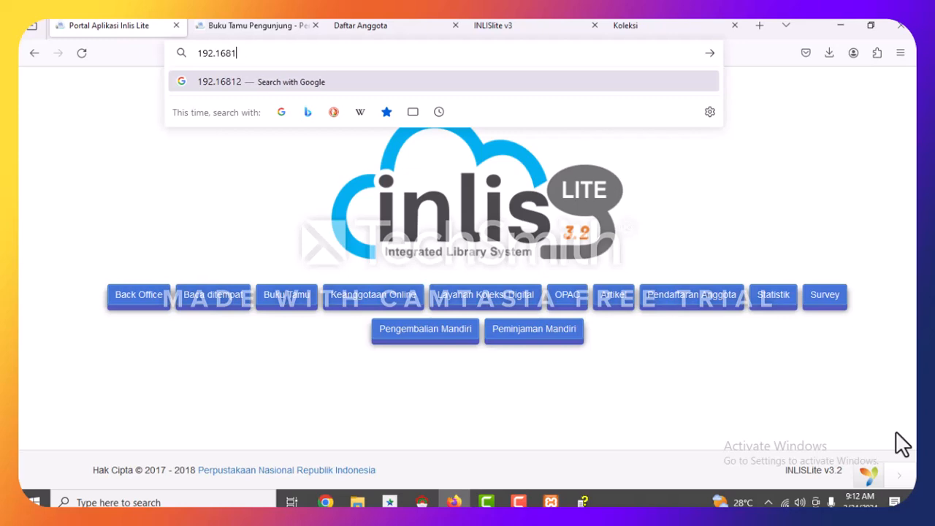
key("BackSpace")
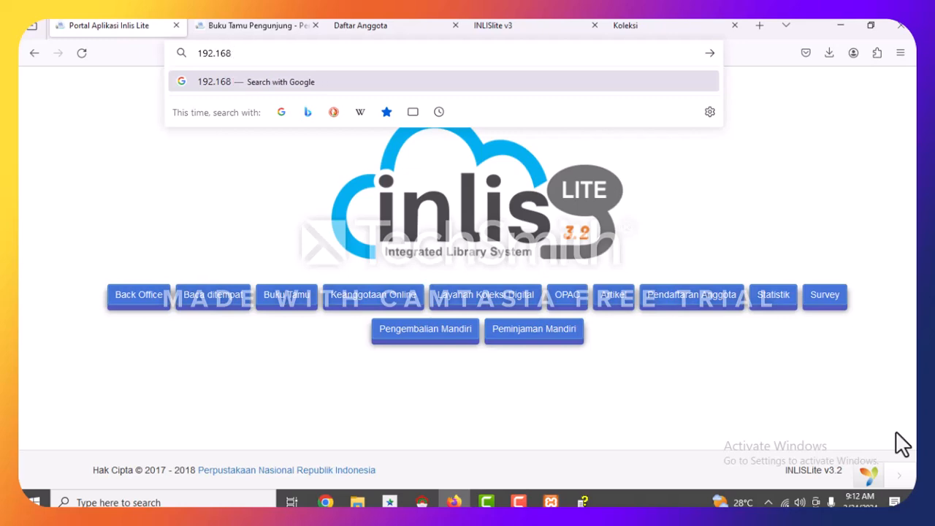
type(".2.1")
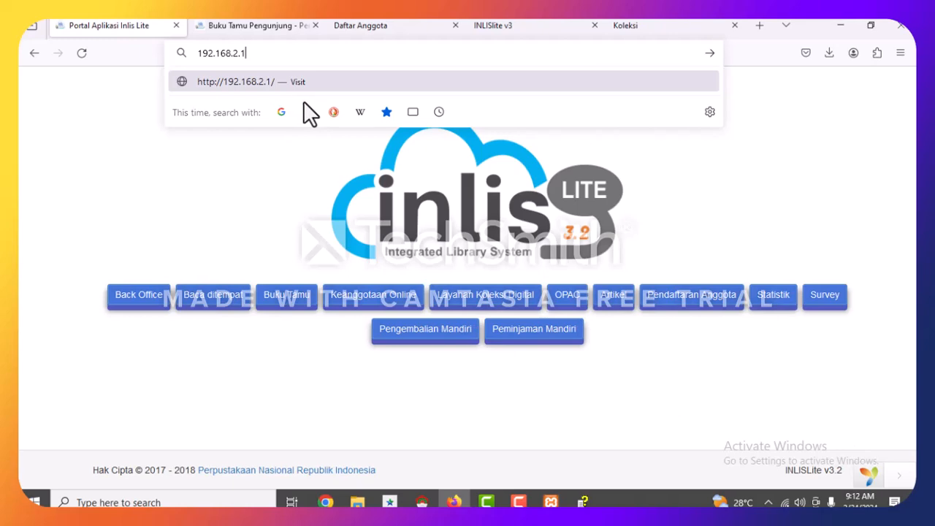
type(":")
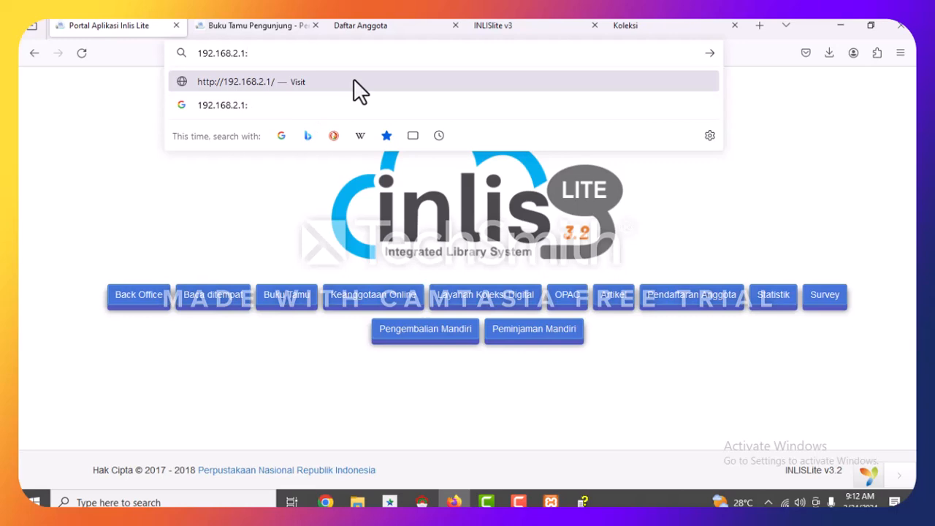
type("8123")
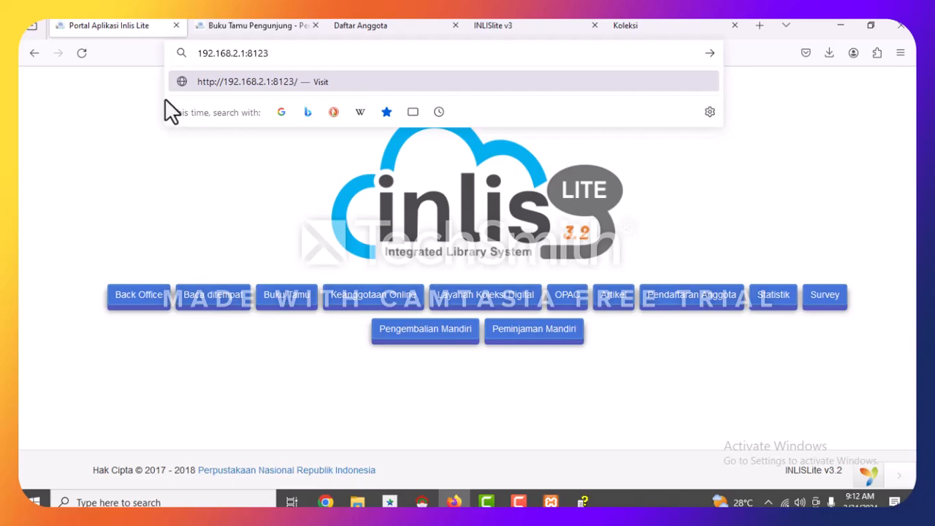
left_click(218, 202)
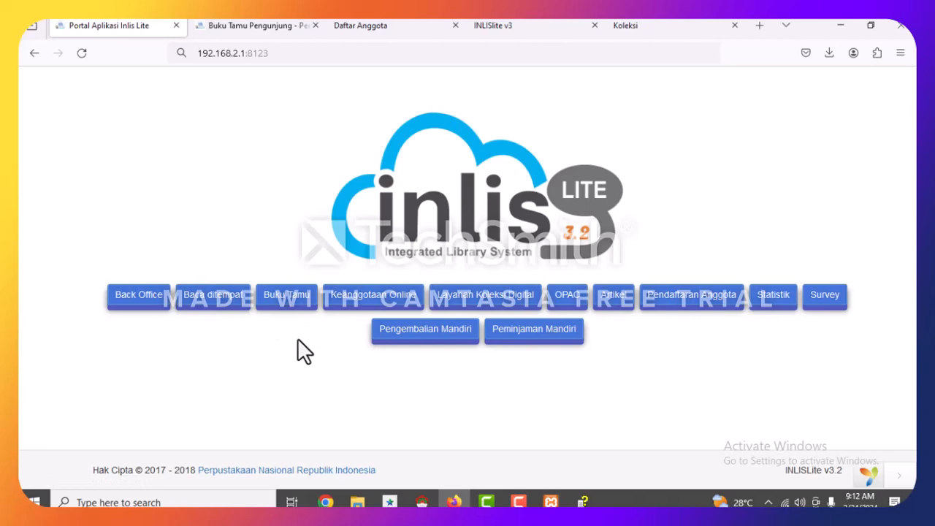
Pass through the Buku Tamu and Daftar Anggota tabs to the INLISlite v3 dashboard.
left_click(234, 30)
left_click(384, 29)
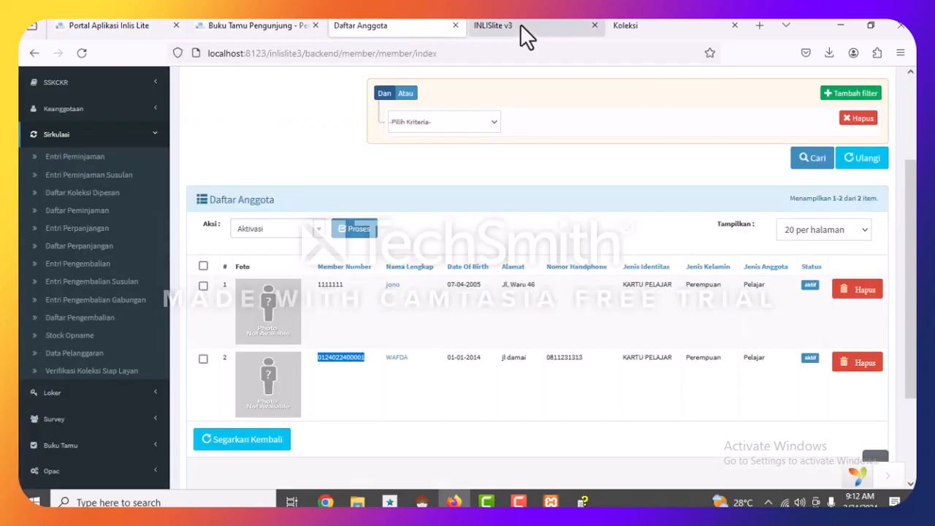
left_click(520, 27)
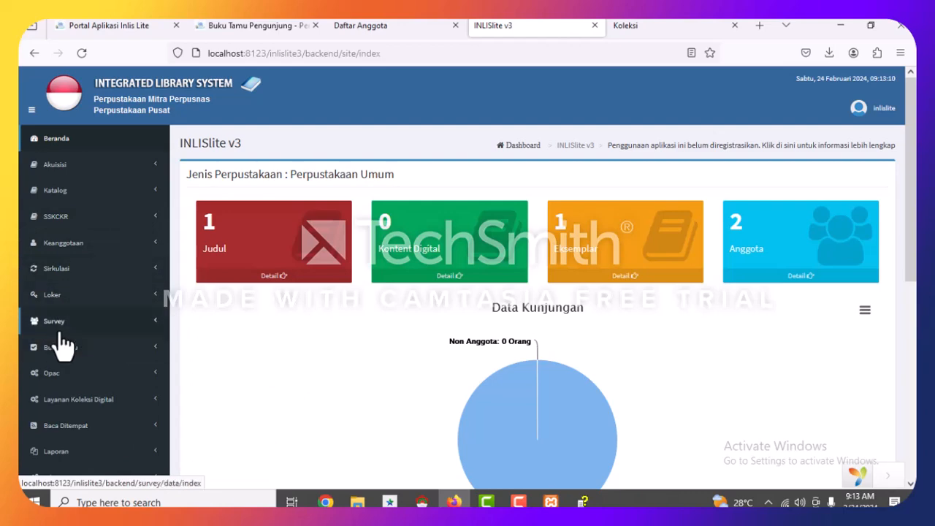
Scroll through the dashboard's counts and visitor chart.
scroll(99, 311, "down", 2)
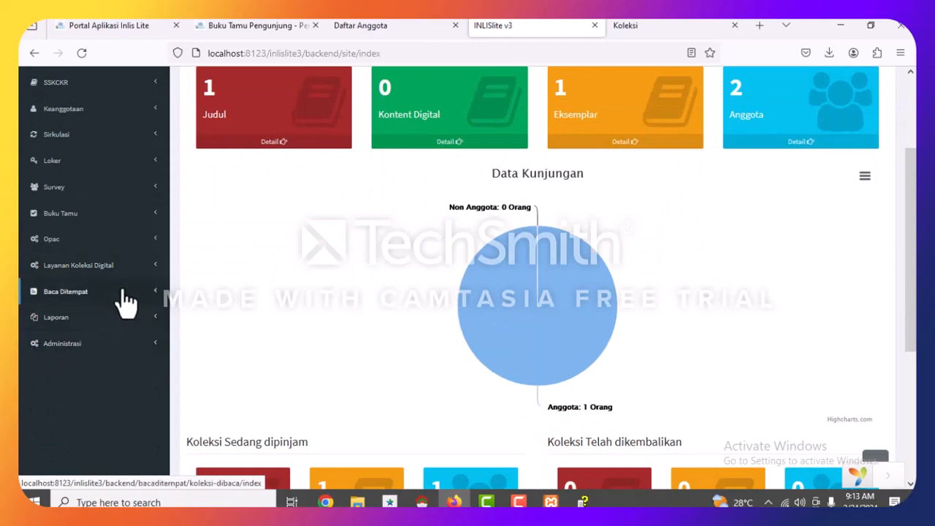
scroll(113, 229, "up", 1)
scroll(116, 222, "up", 1)
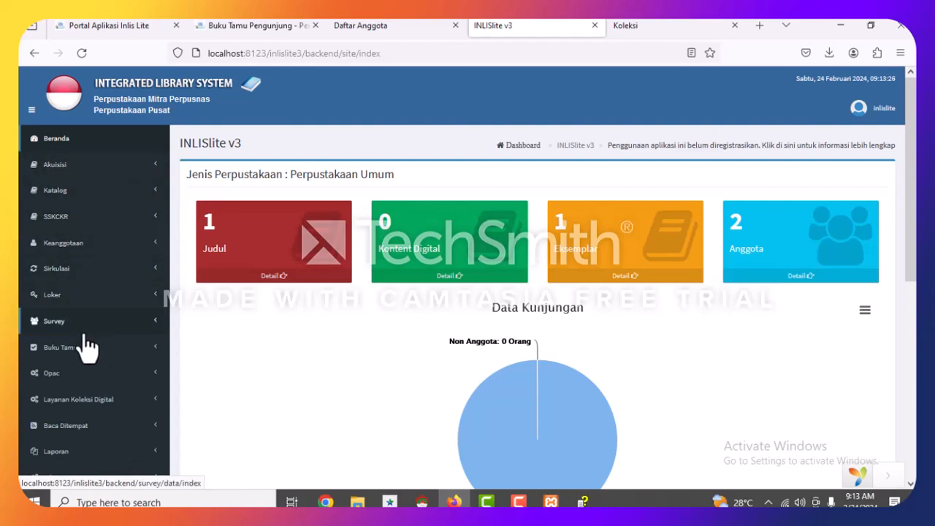
scroll(86, 348, "down", 2)
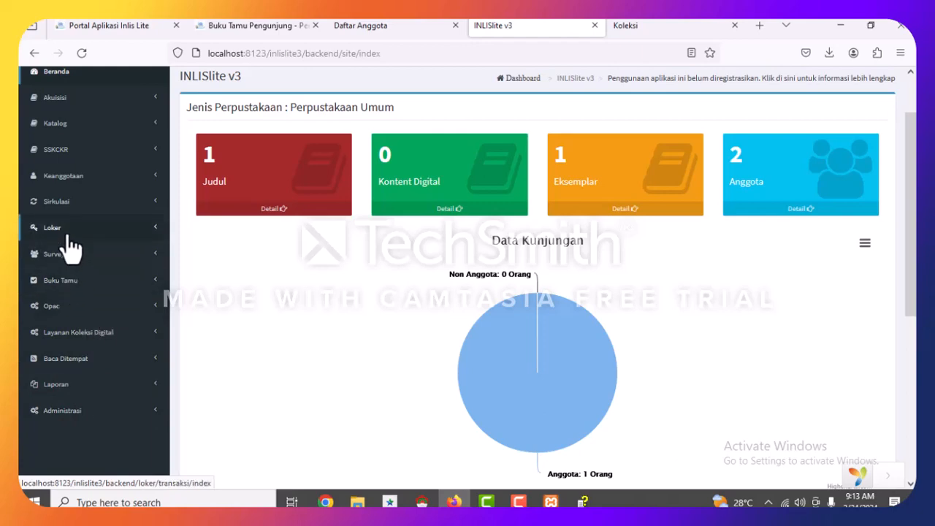
scroll(71, 248, "up", 2)
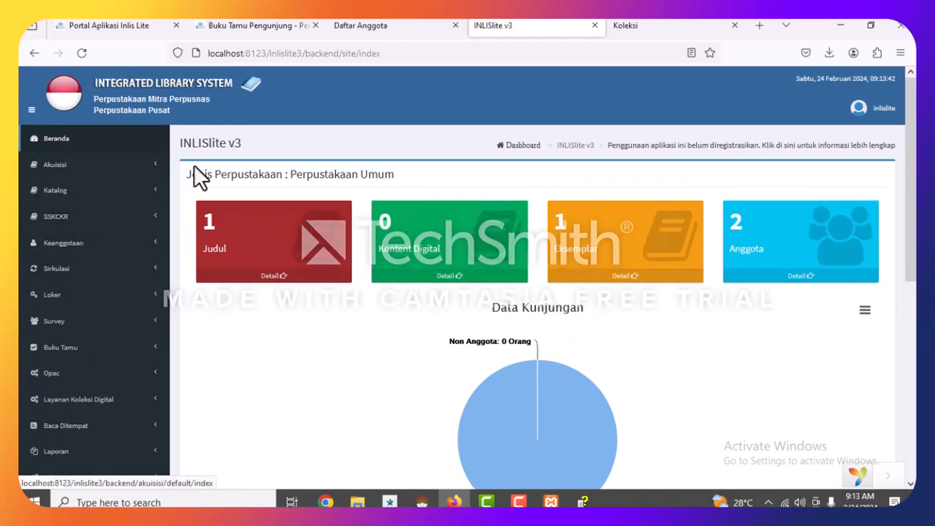
Expand the Akuisisi, Katalog, SSKCKR, Keanggotaan and Sirkulasi sidebar sections.
left_click(155, 167)
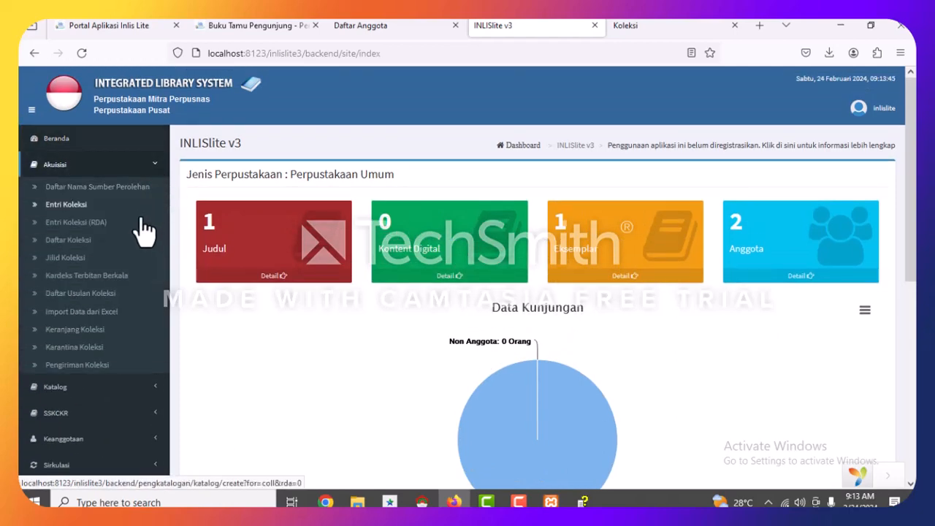
left_click(156, 389)
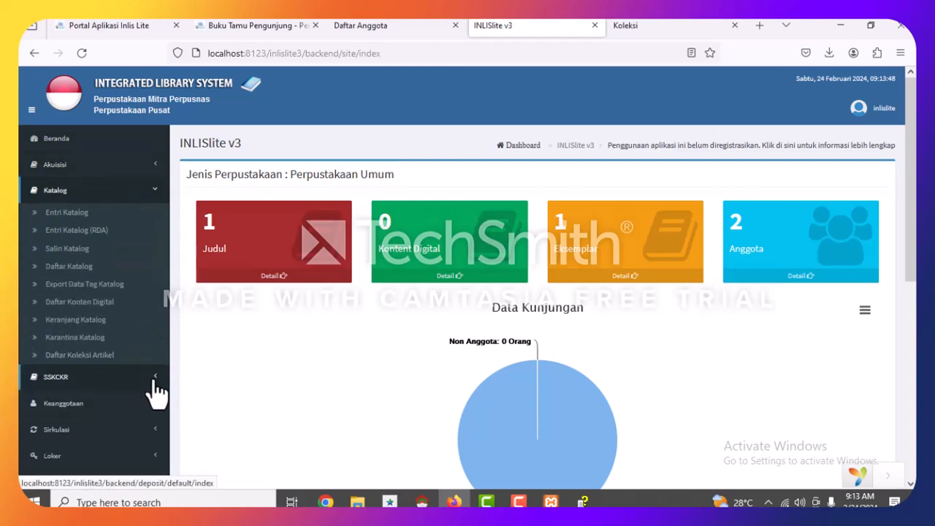
left_click(154, 378)
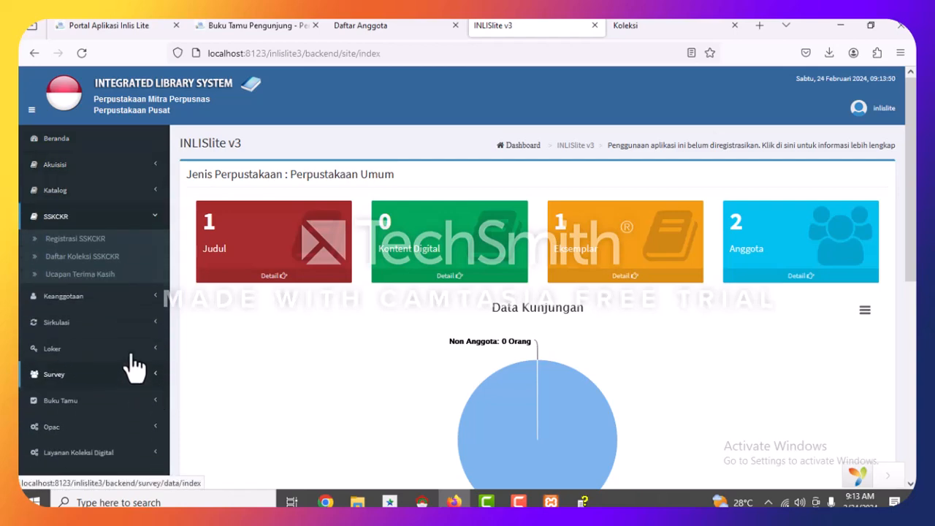
left_click(155, 301)
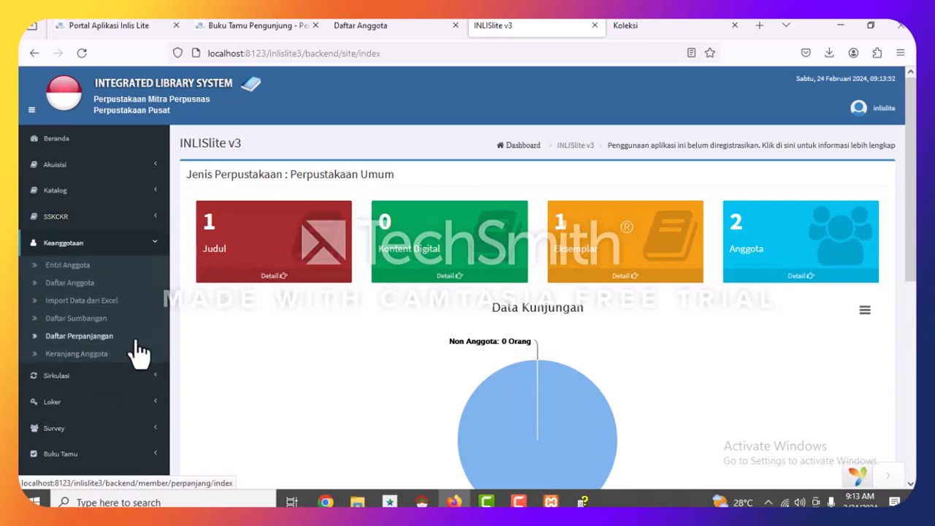
left_click(155, 377)
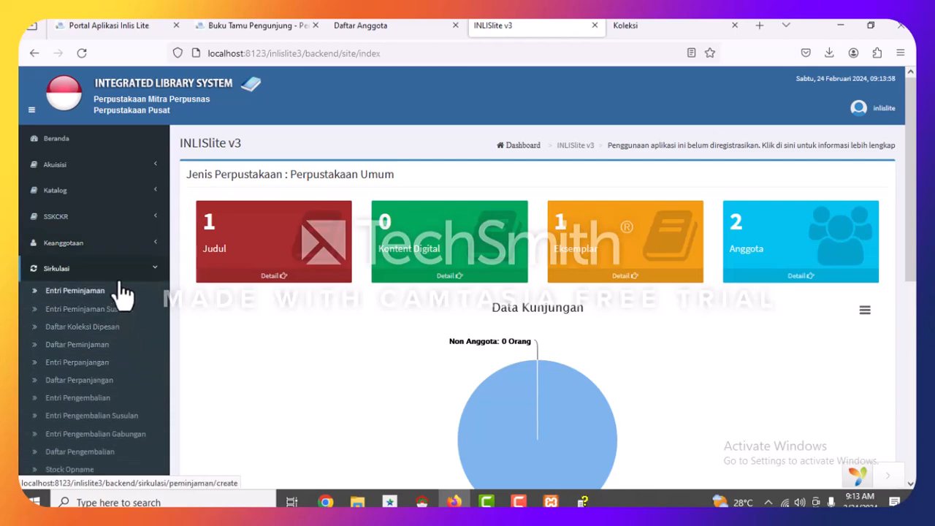
Inspect the visitor pie chart, then show the Koleksi list with Anak-Anak Surau.
scroll(119, 271, "down", 3)
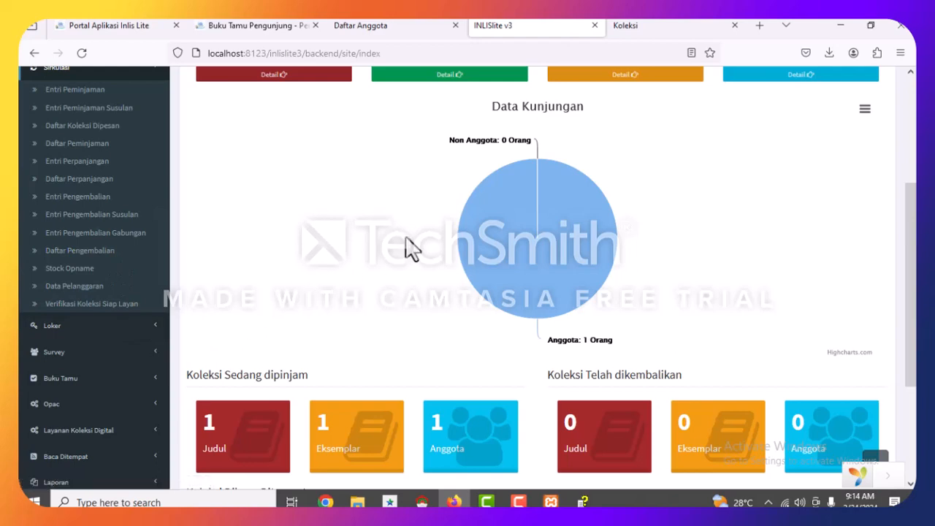
mouse_move(537, 186)
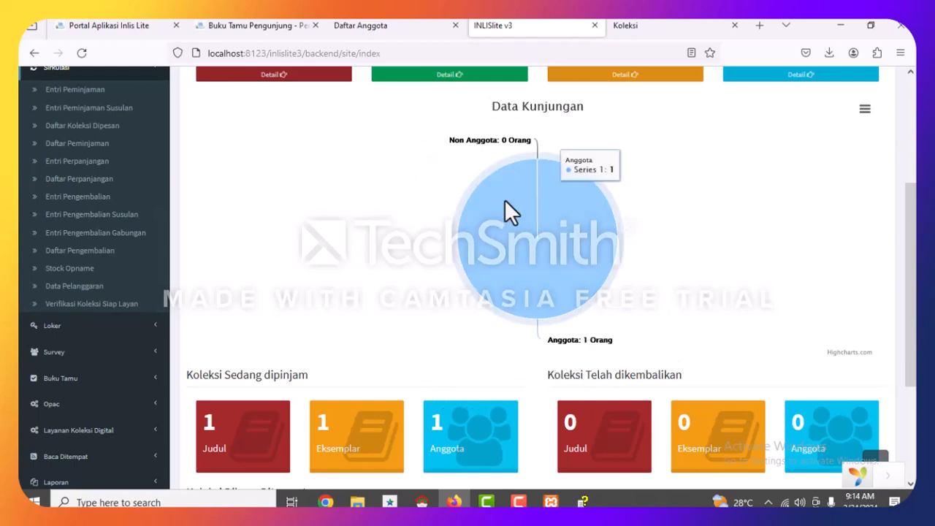
left_click(679, 26)
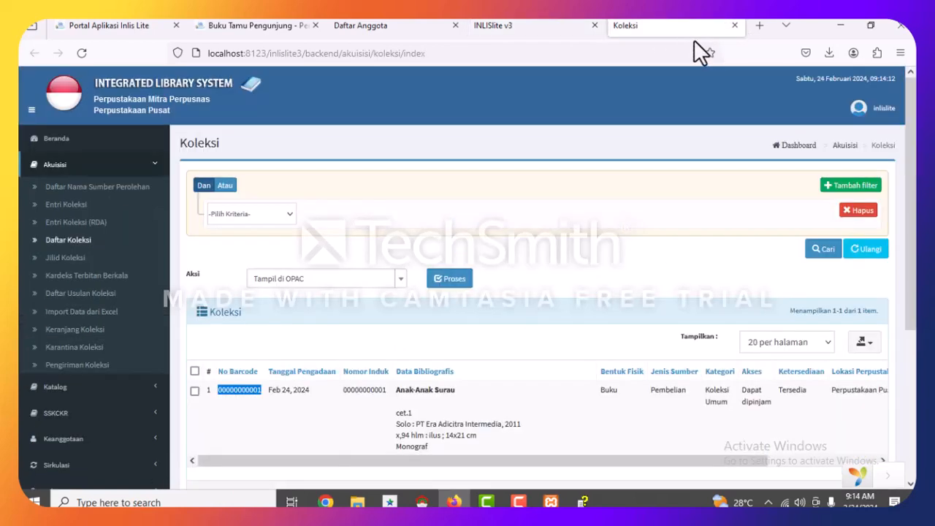
Show the Daftar Anggota member list, then confirm Apache and MySQL are running in XAMPP Control Panel.
left_click(348, 25)
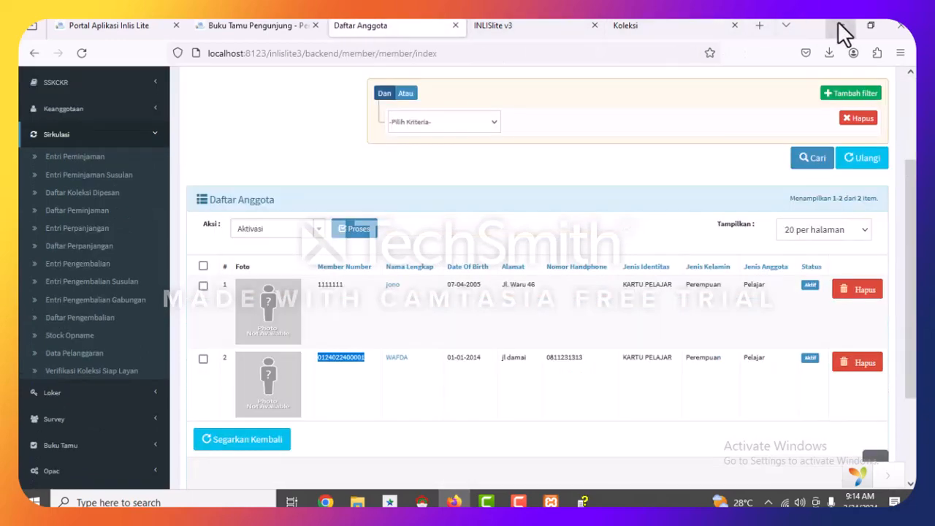
left_click(838, 24)
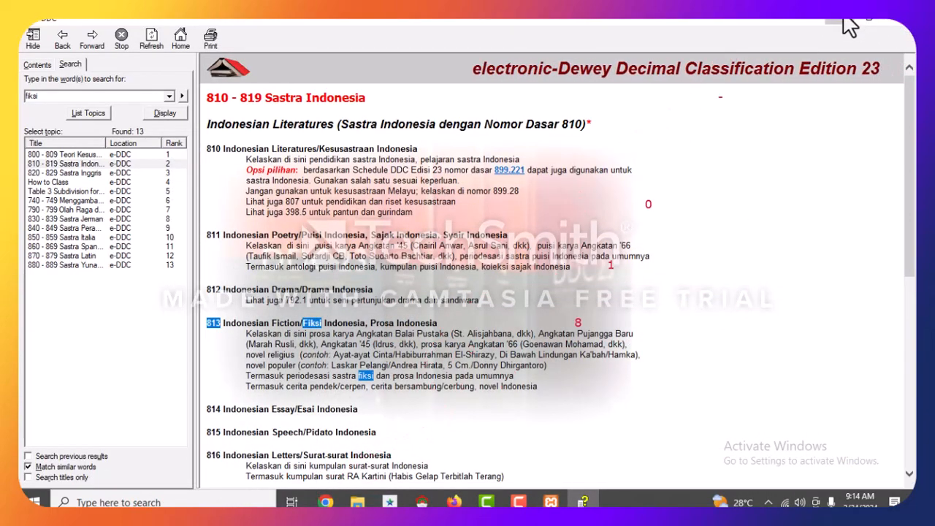
left_click(867, 31)
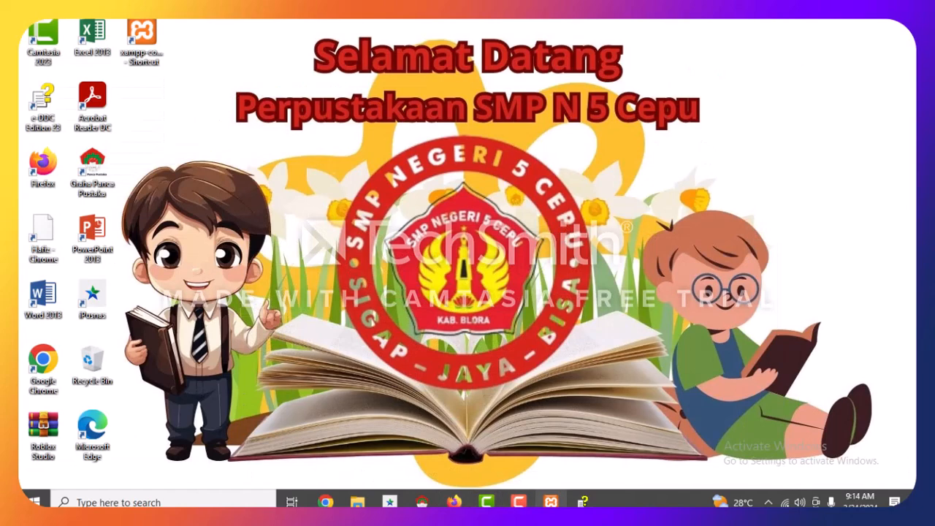
left_click(551, 502)
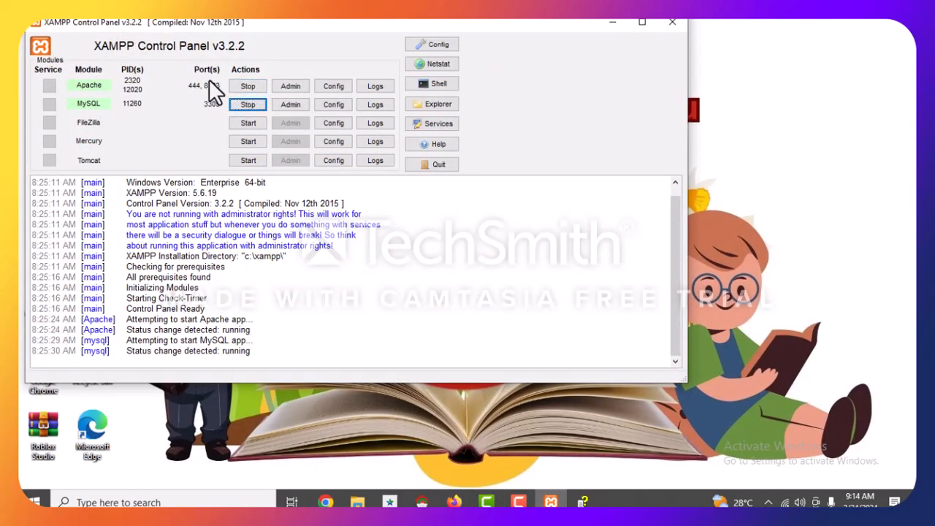
left_click(612, 21)
Restore Firefox and review the INLISlite v3 dashboard and the Koleksi collection page.
left_click(464, 497)
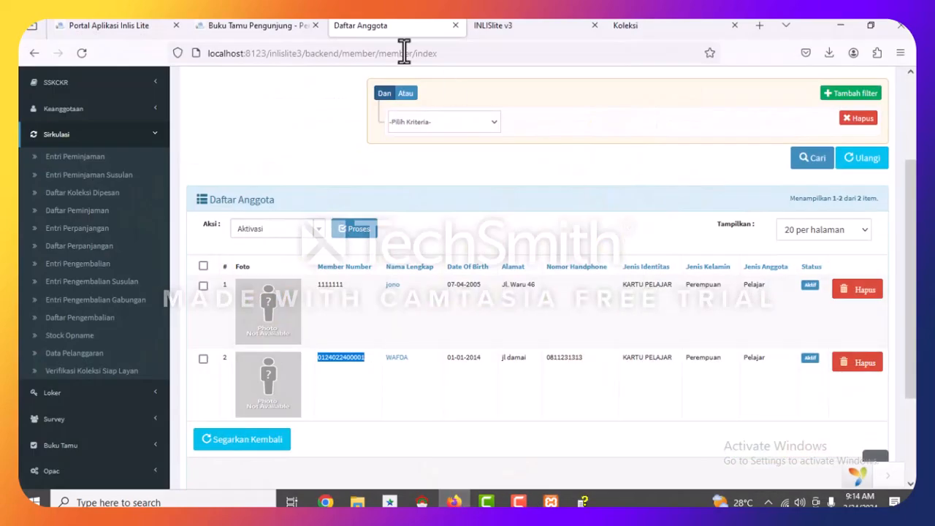
left_click(516, 28)
left_click(659, 25)
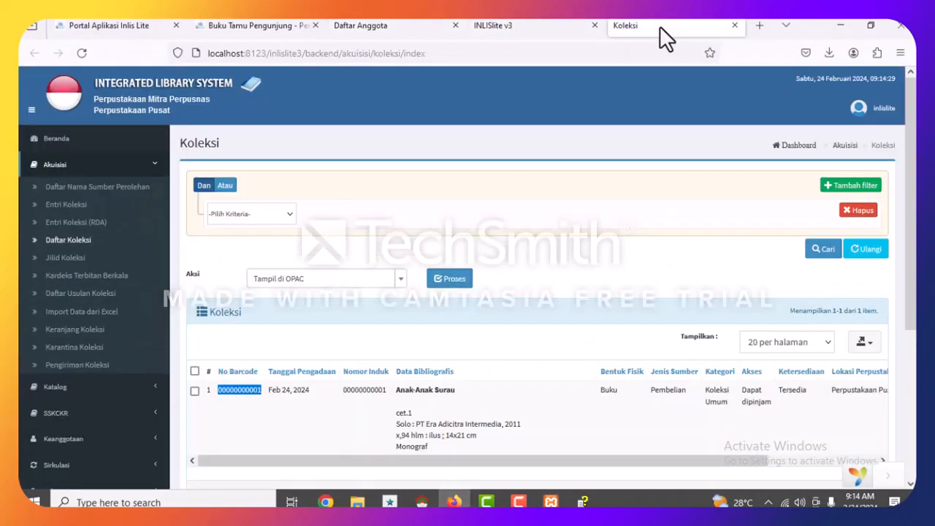
left_click(527, 25)
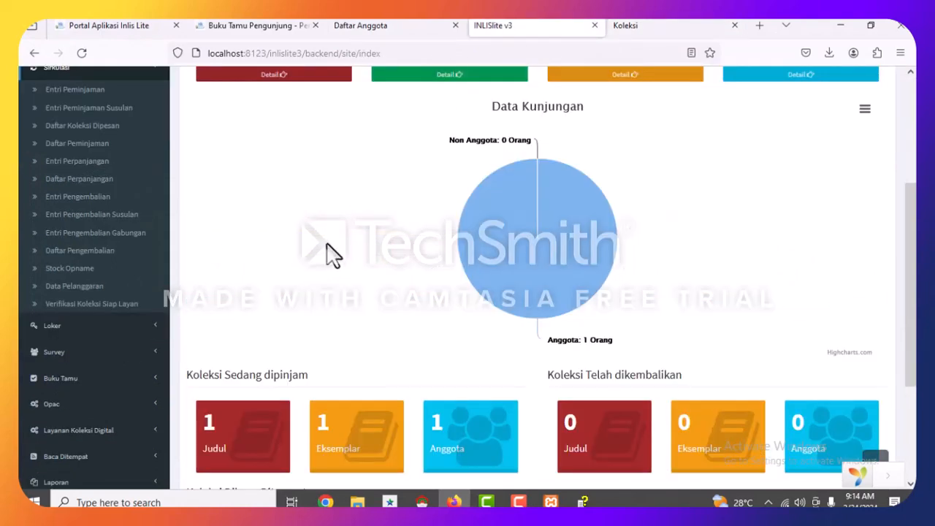
scroll(391, 124, "up", 3)
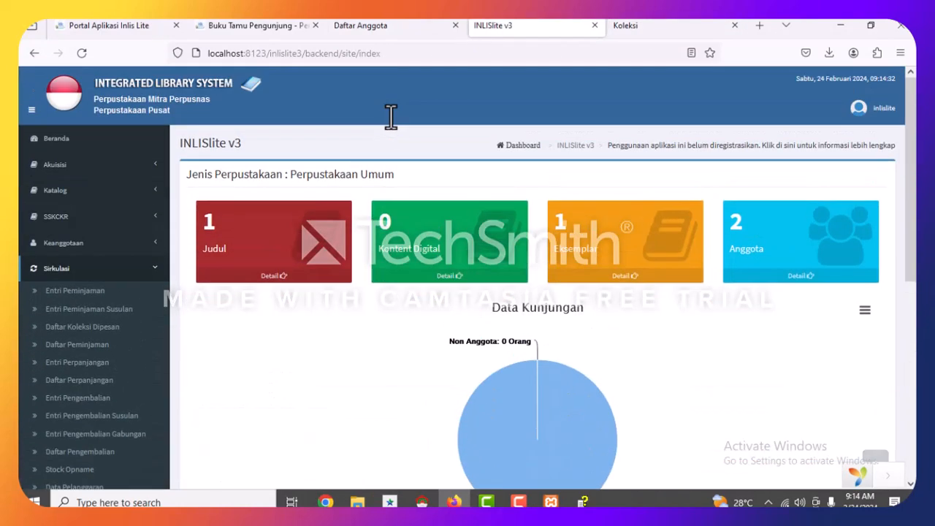
Pass through Daftar Anggota and Buku Tamu, finishing on the inlis LITE portal at 192.168.2.1:8123.
left_click(368, 31)
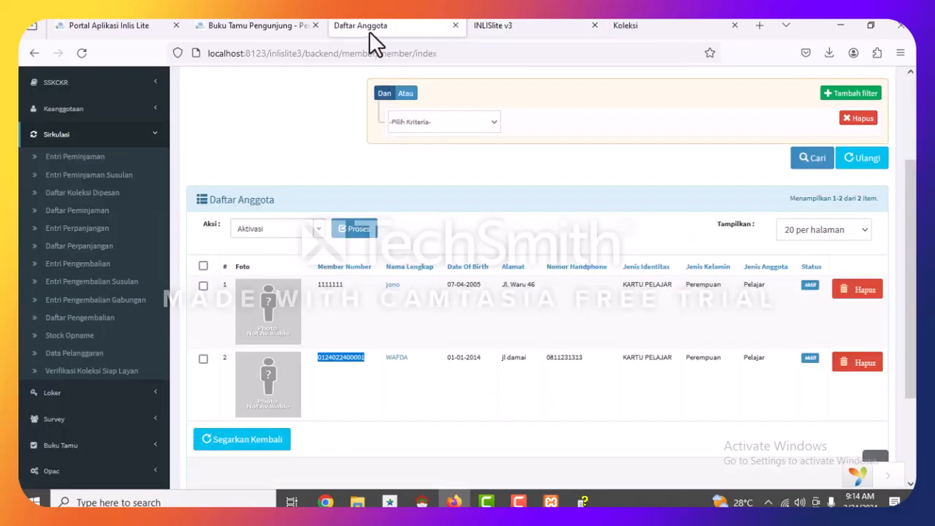
left_click(269, 25)
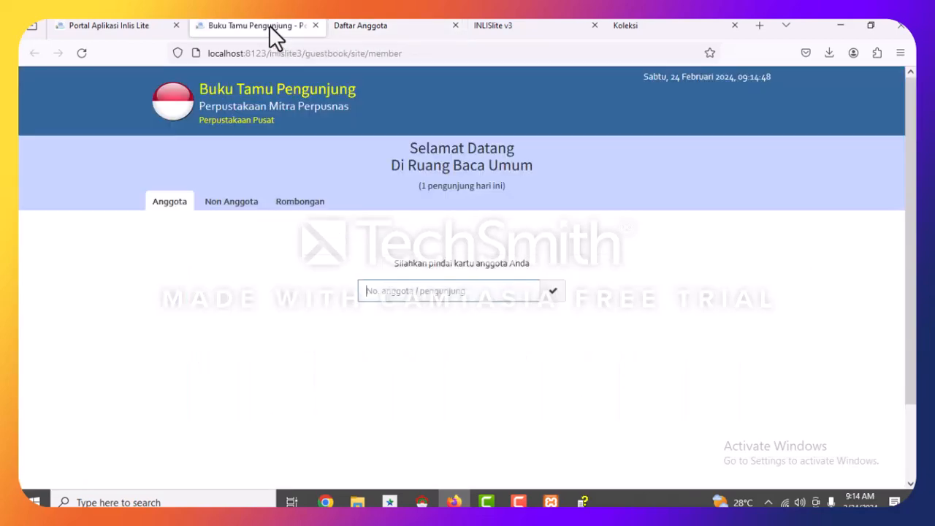
left_click(116, 27)
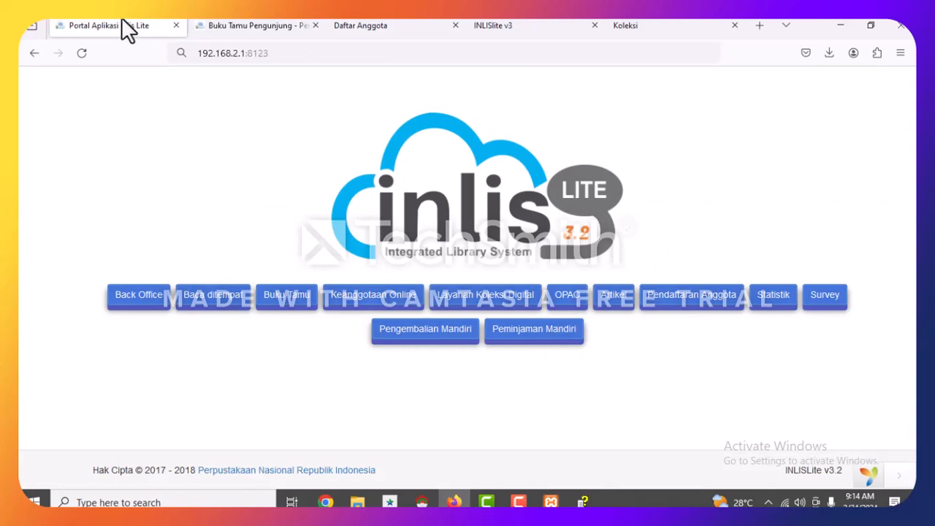